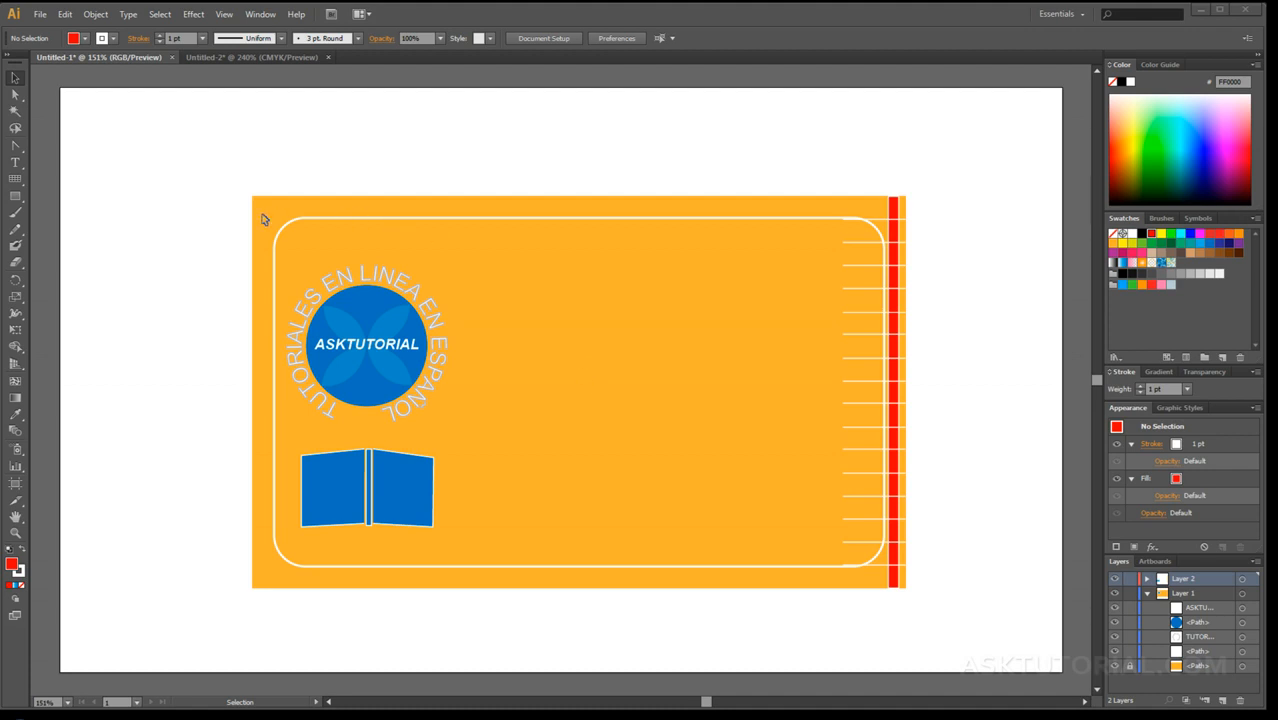
# Step: Examine the Type preferences, including size/leading, tracking and baseline shift, and close them without changing anything
pyautogui.click(66, 15)
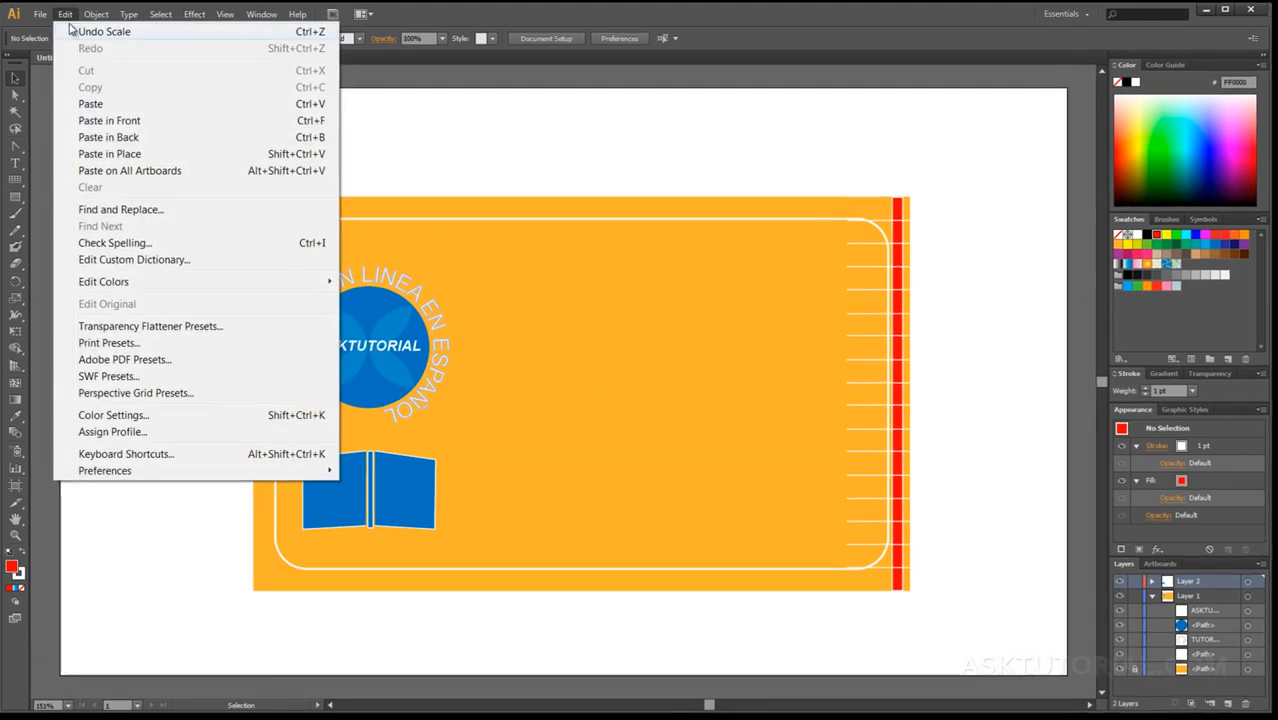
pyautogui.moveTo(126, 572)
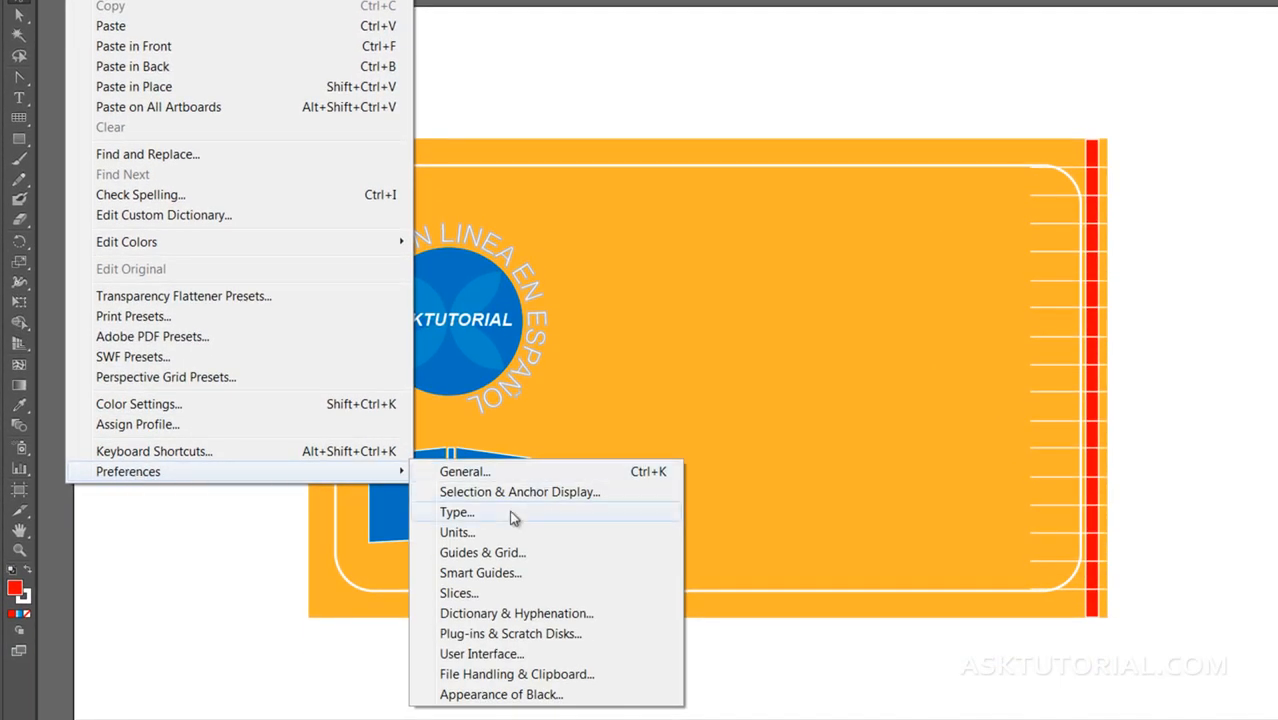
pyautogui.click(456, 514)
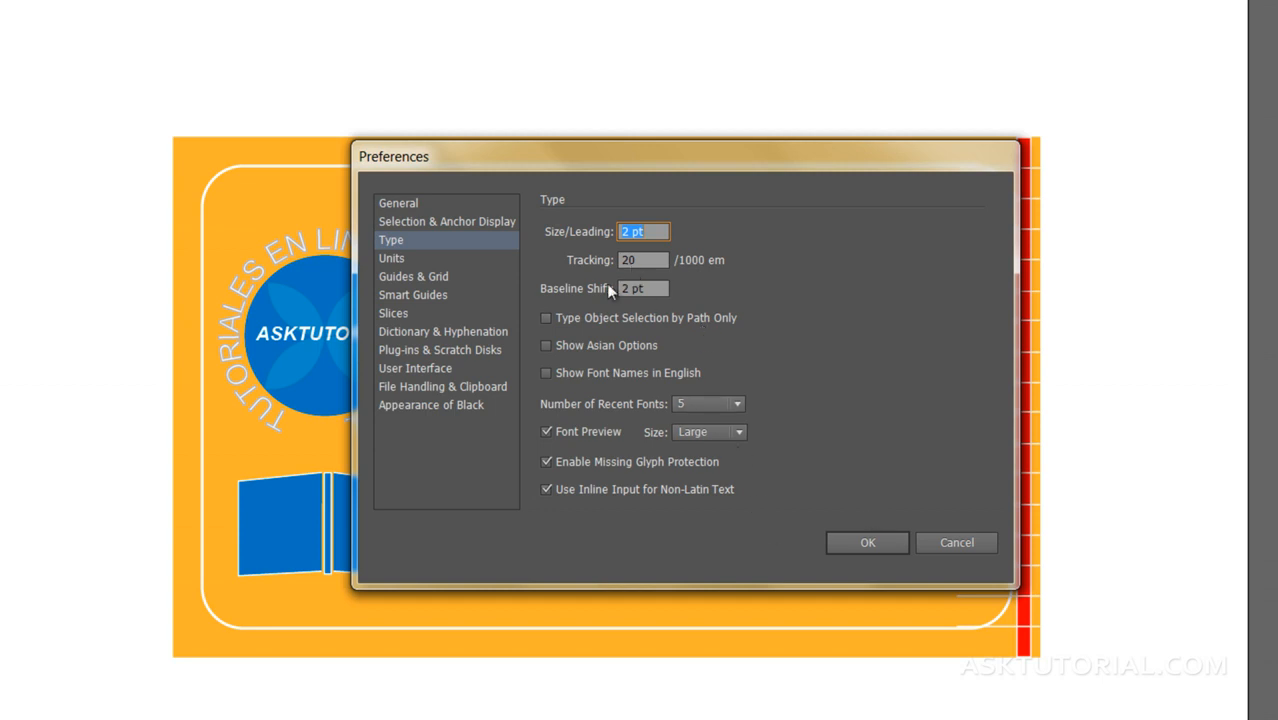
pyautogui.click(970, 545)
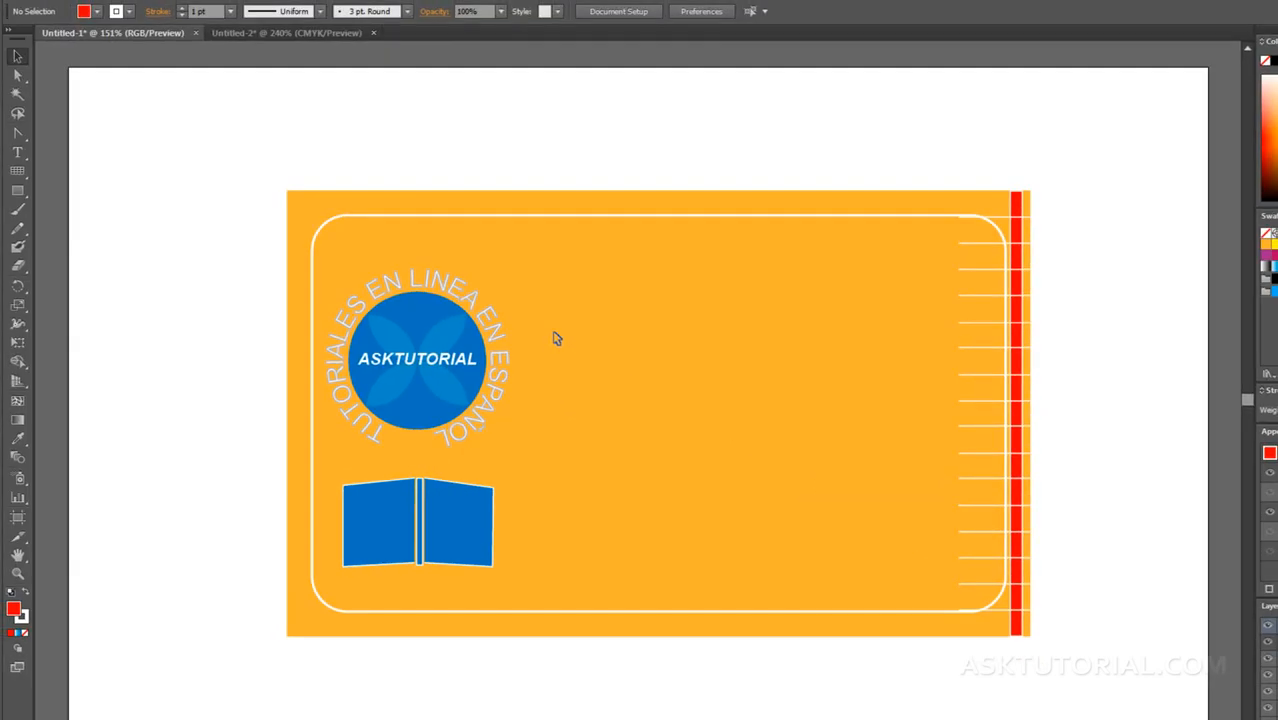
# Step: Place point text on the orange card beside the round logo and enter the person's full name
pyautogui.click(16, 154)
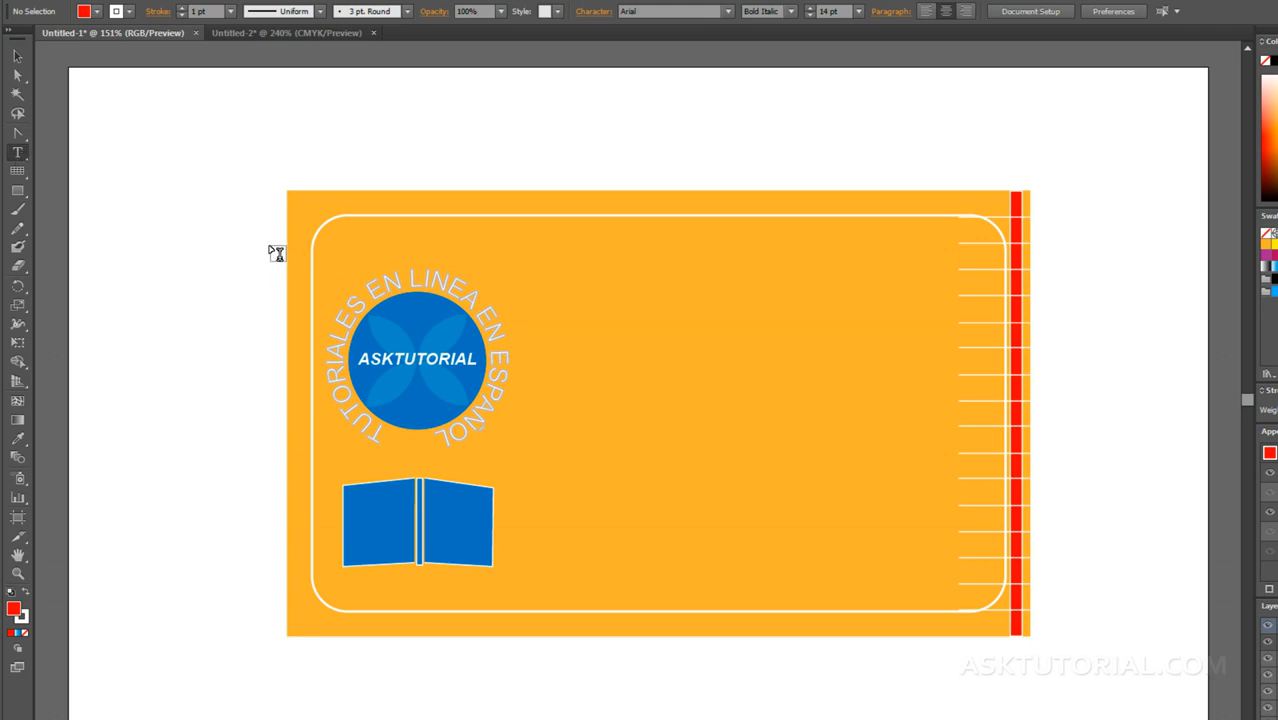
pyautogui.click(600, 338)
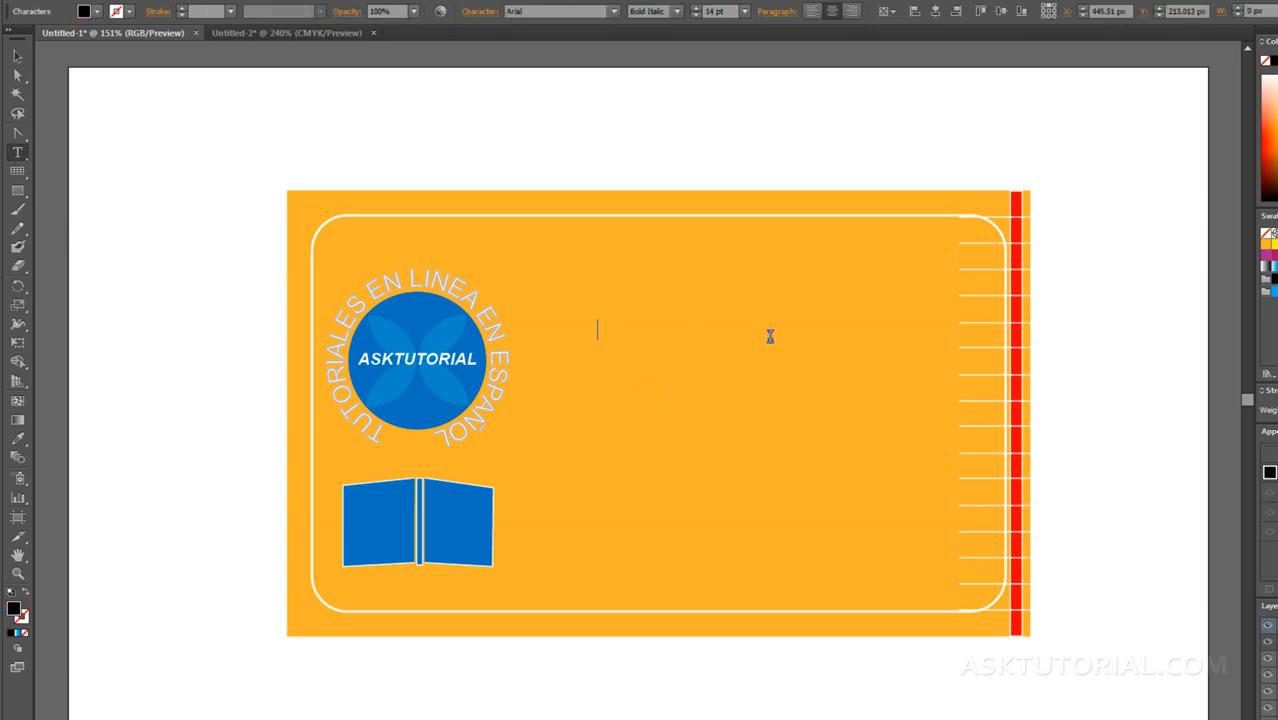
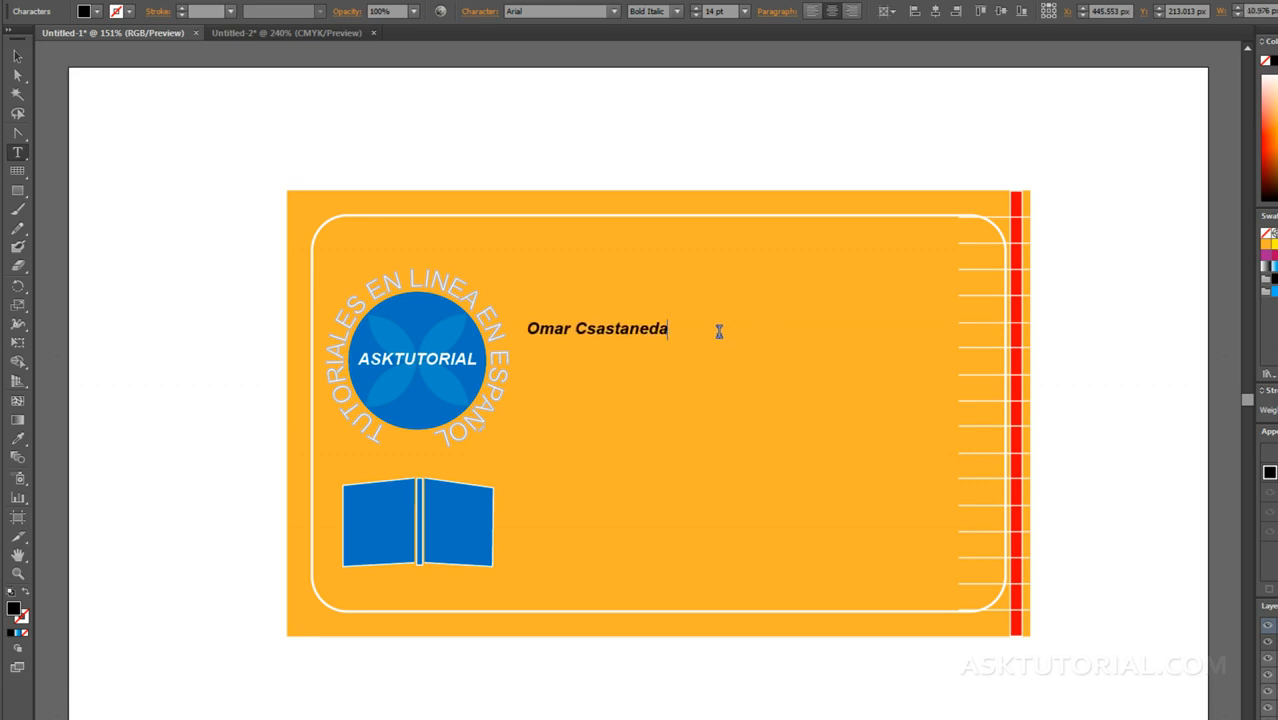
# Step: Shift the name text away from the round logo and scale it up to about 48 pt
pyautogui.click(17, 56)
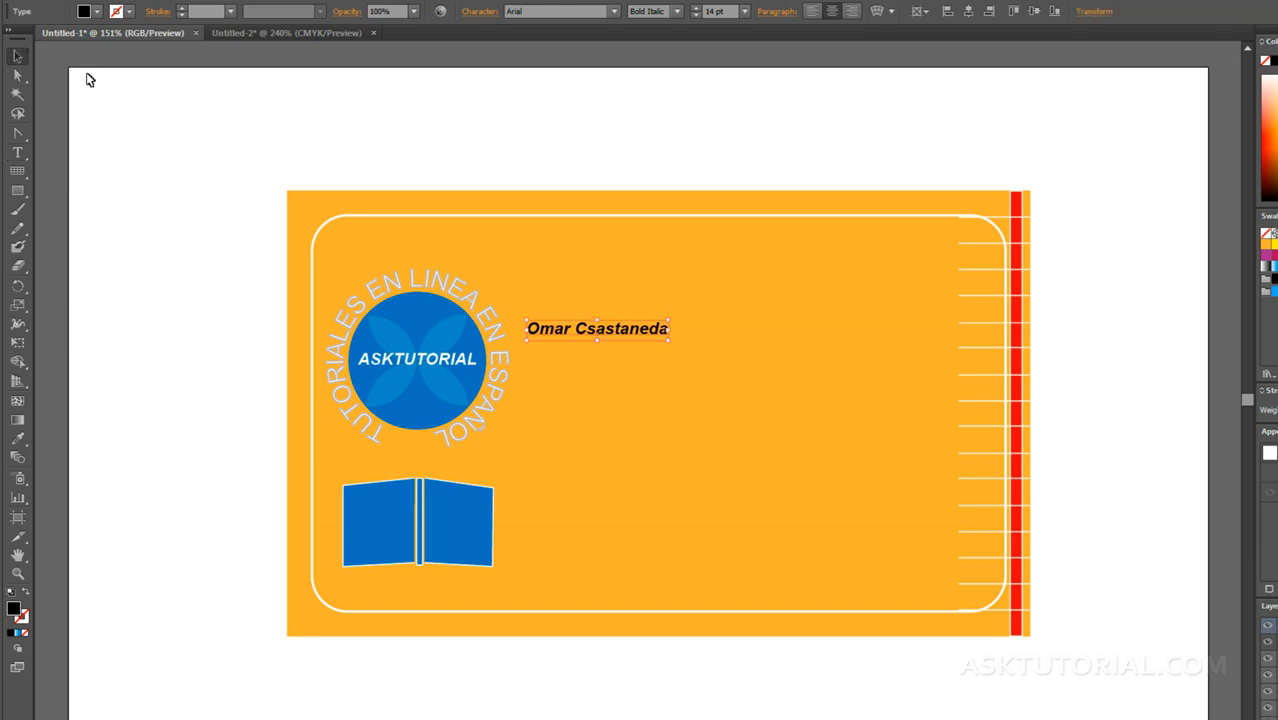
pyautogui.moveTo(589, 344); pyautogui.dragTo(635, 344)
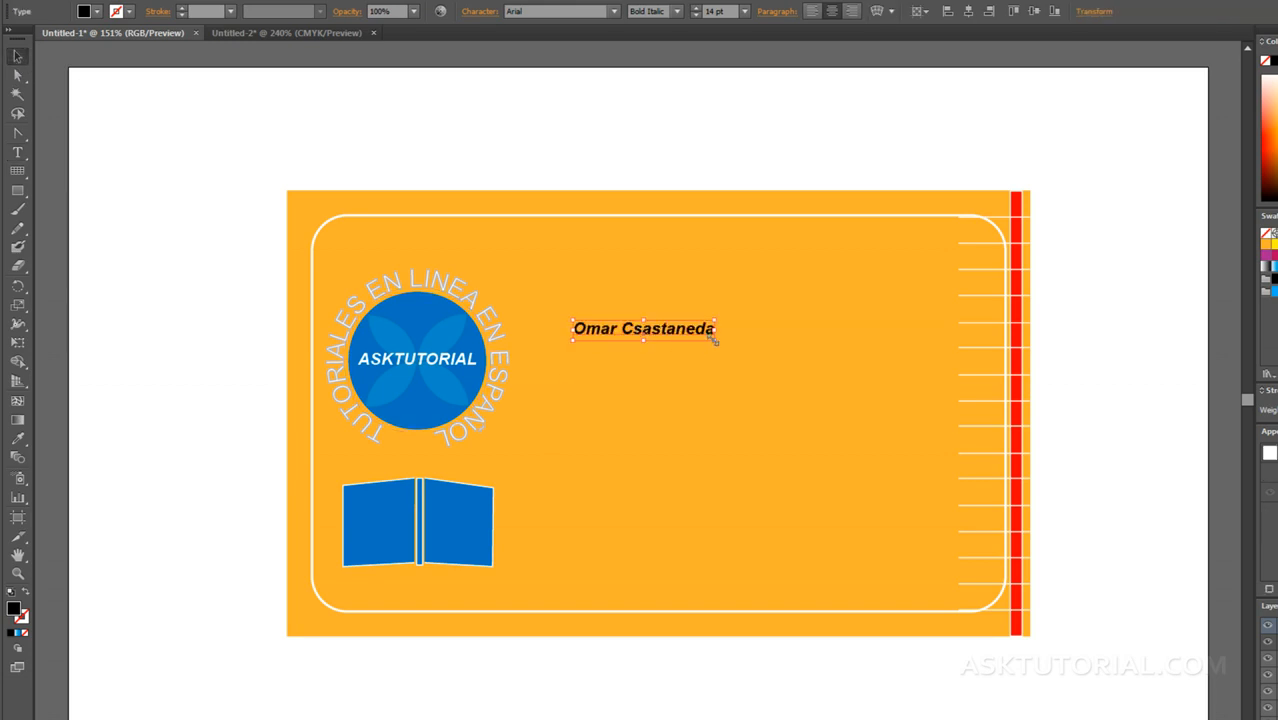
pyautogui.moveTo(713, 337); pyautogui.dragTo(926, 390)
# Step: Remove the extra "s" from the surname and shift the text slightly up toward the logo
pyautogui.doubleClick(750, 358)
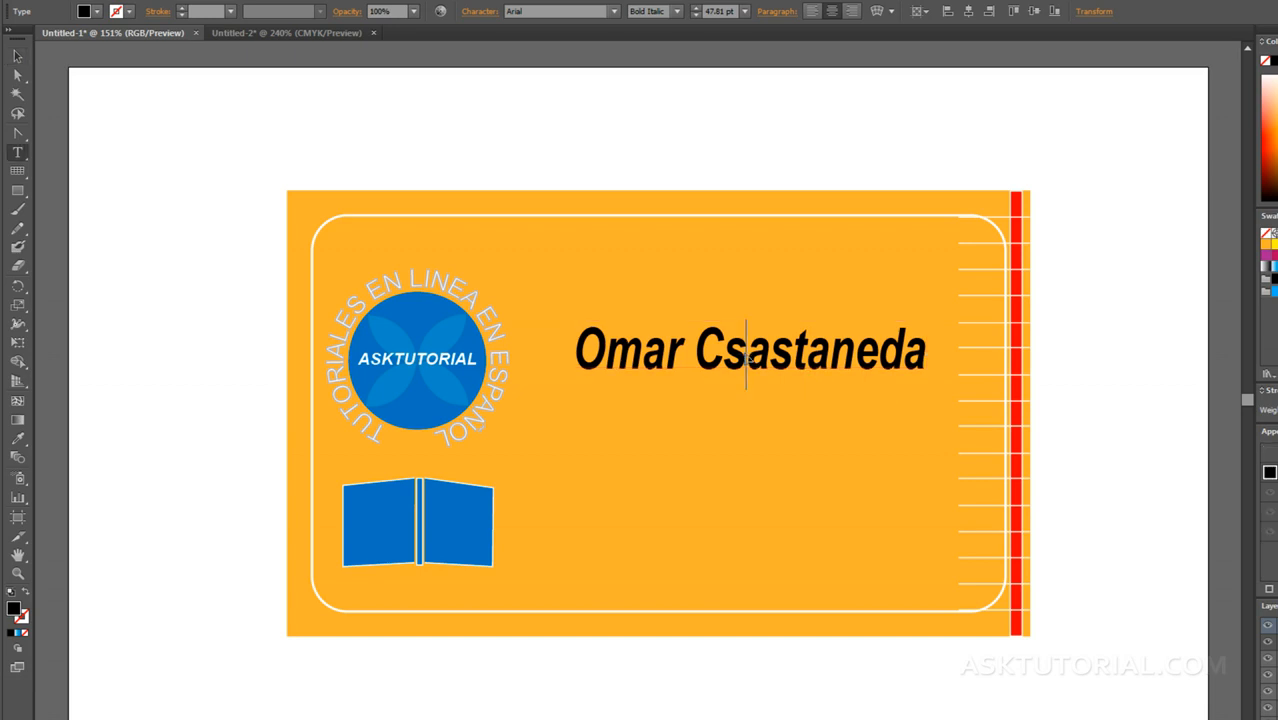
pyautogui.press('BackSpace')
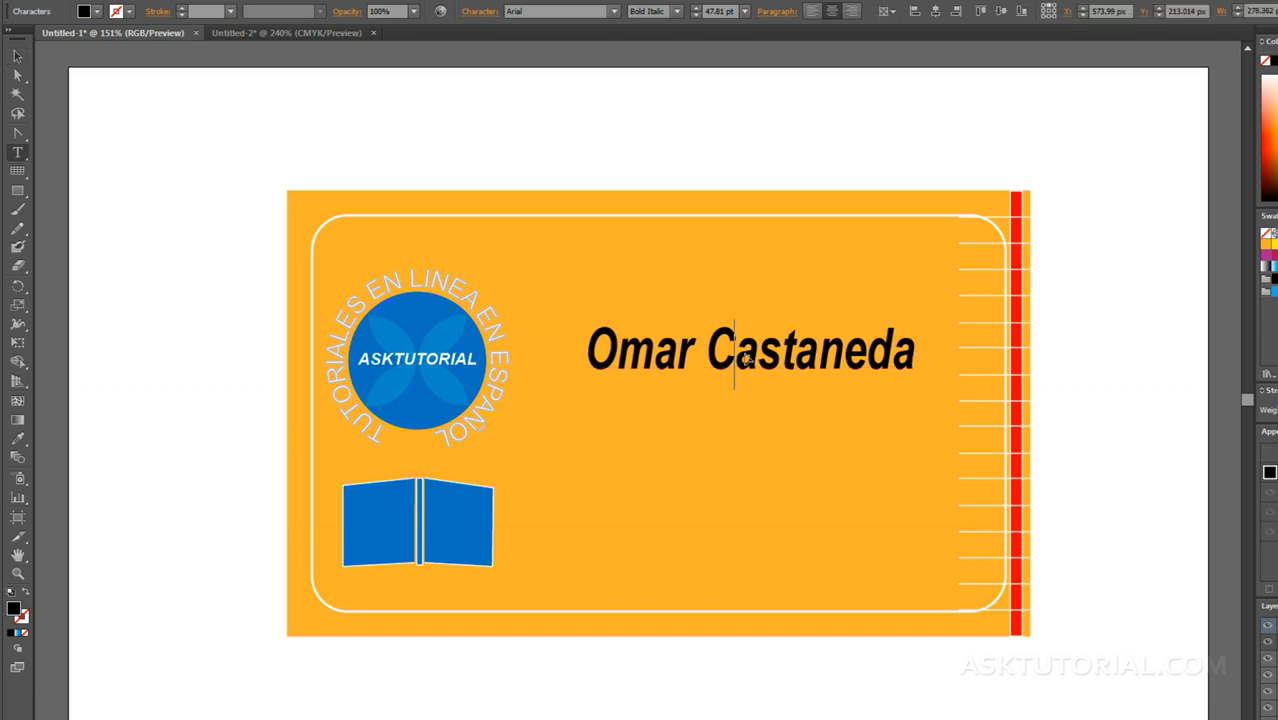
pyautogui.click(17, 55)
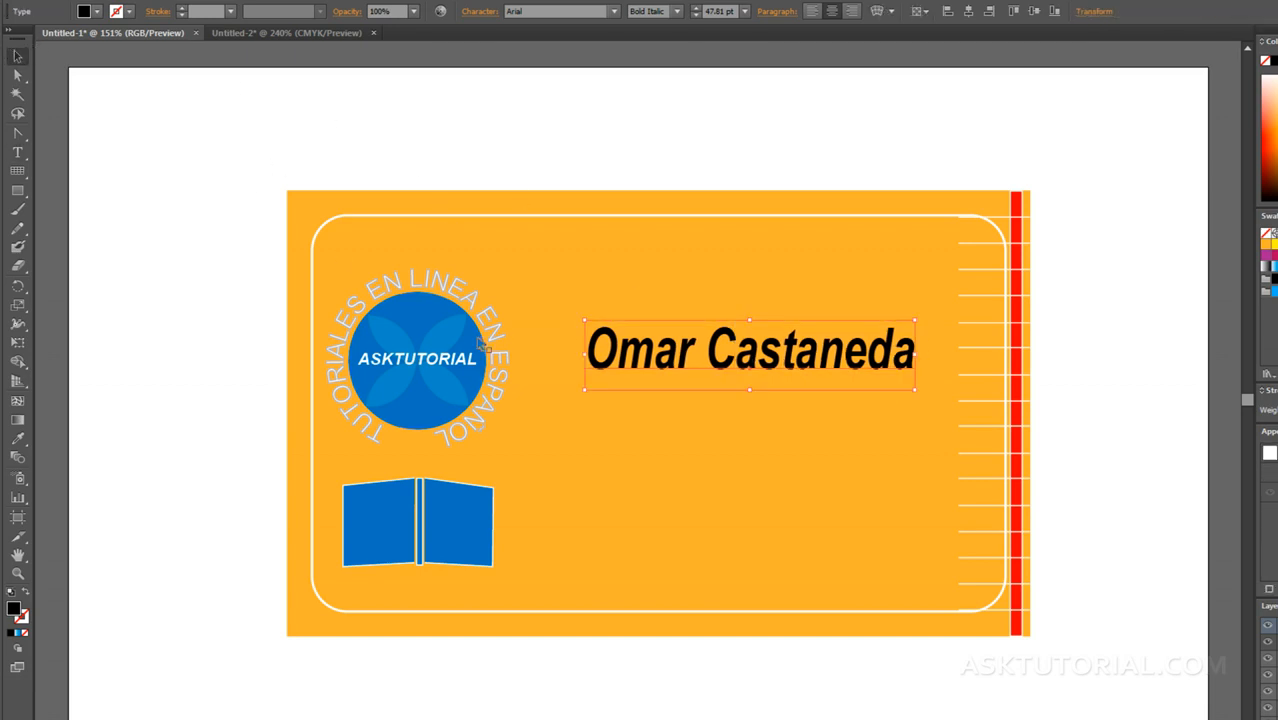
pyautogui.moveTo(629, 353); pyautogui.dragTo(597, 345)
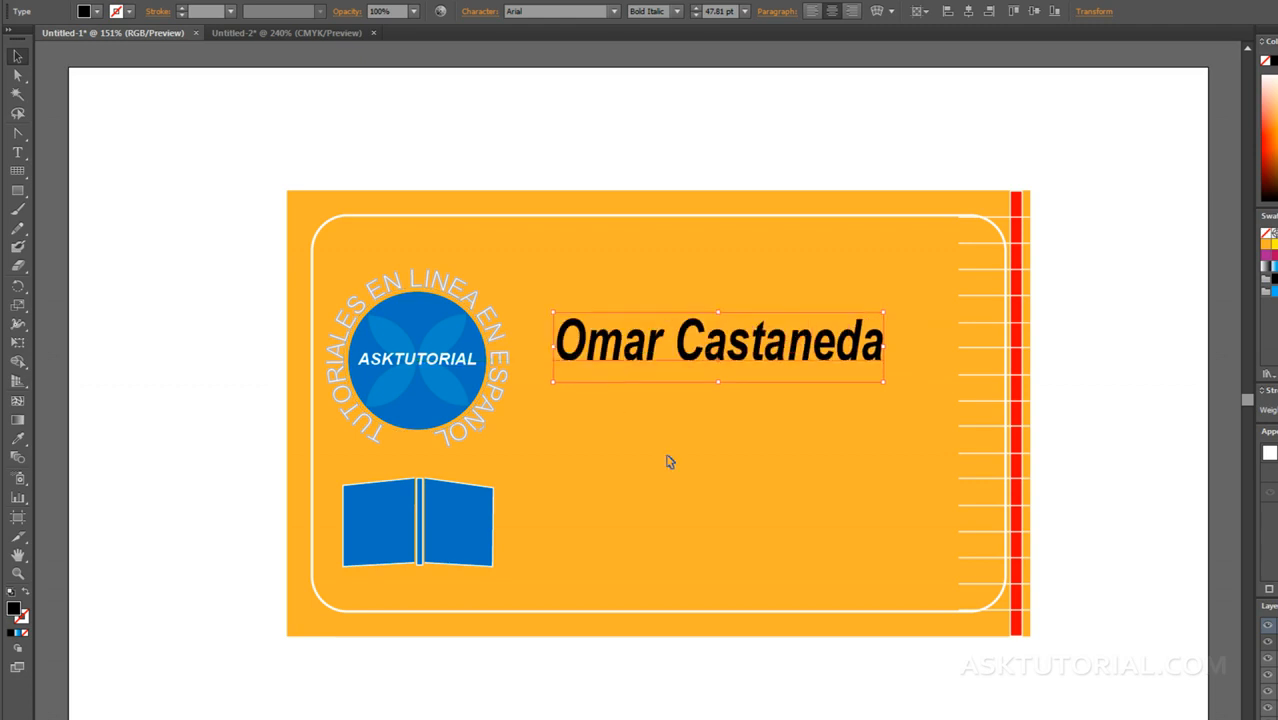
pyautogui.click(669, 430)
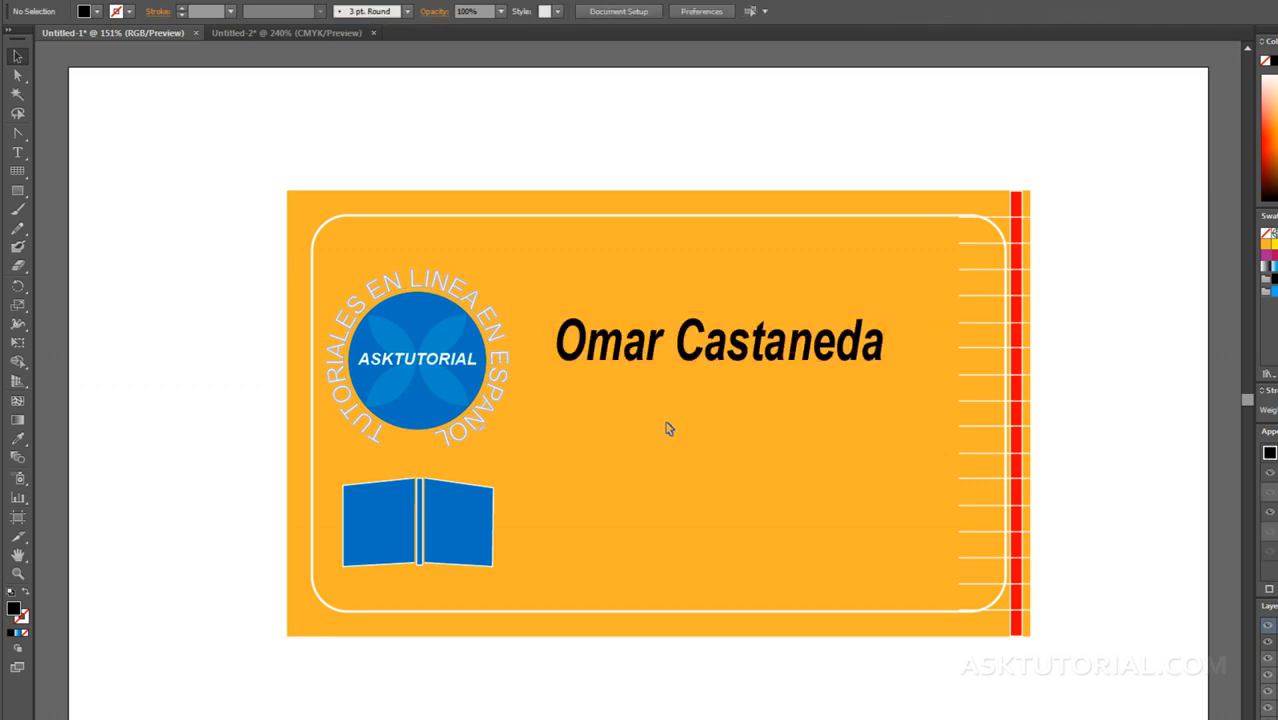
# Step: Test selecting the name text by its letters, deselecting it after each try
pyautogui.click(622, 350)
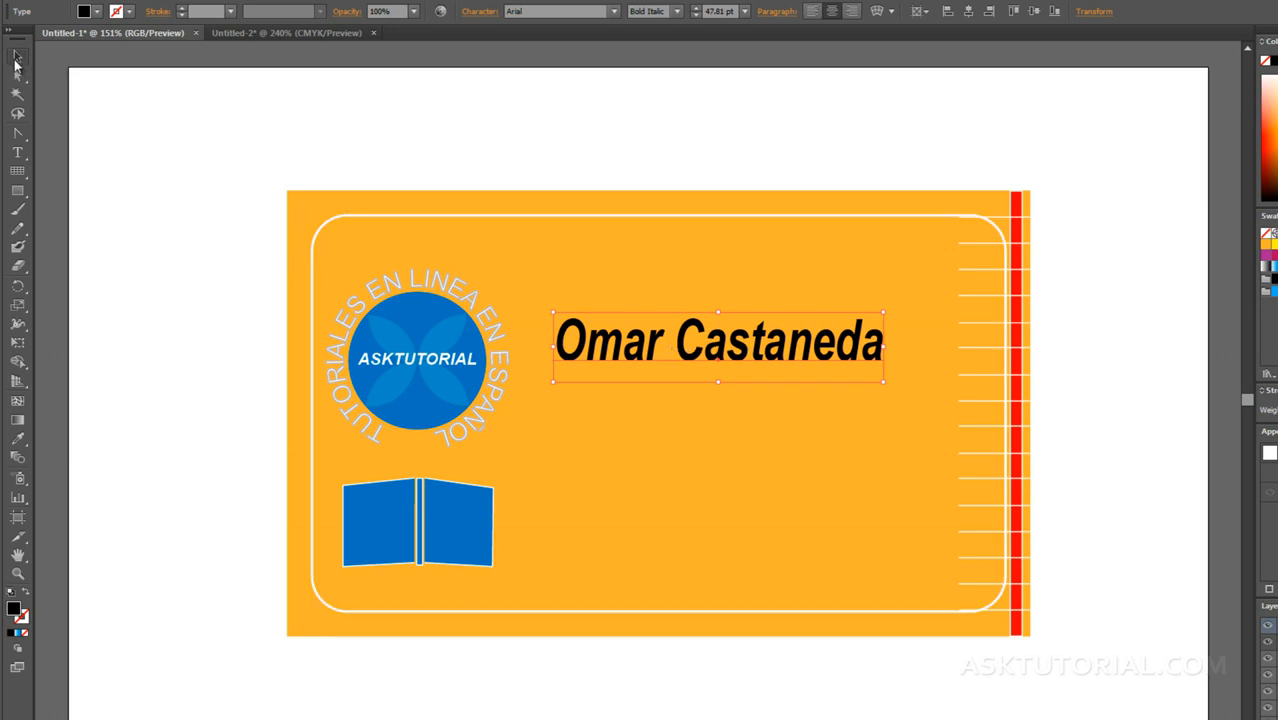
pyautogui.click(600, 300)
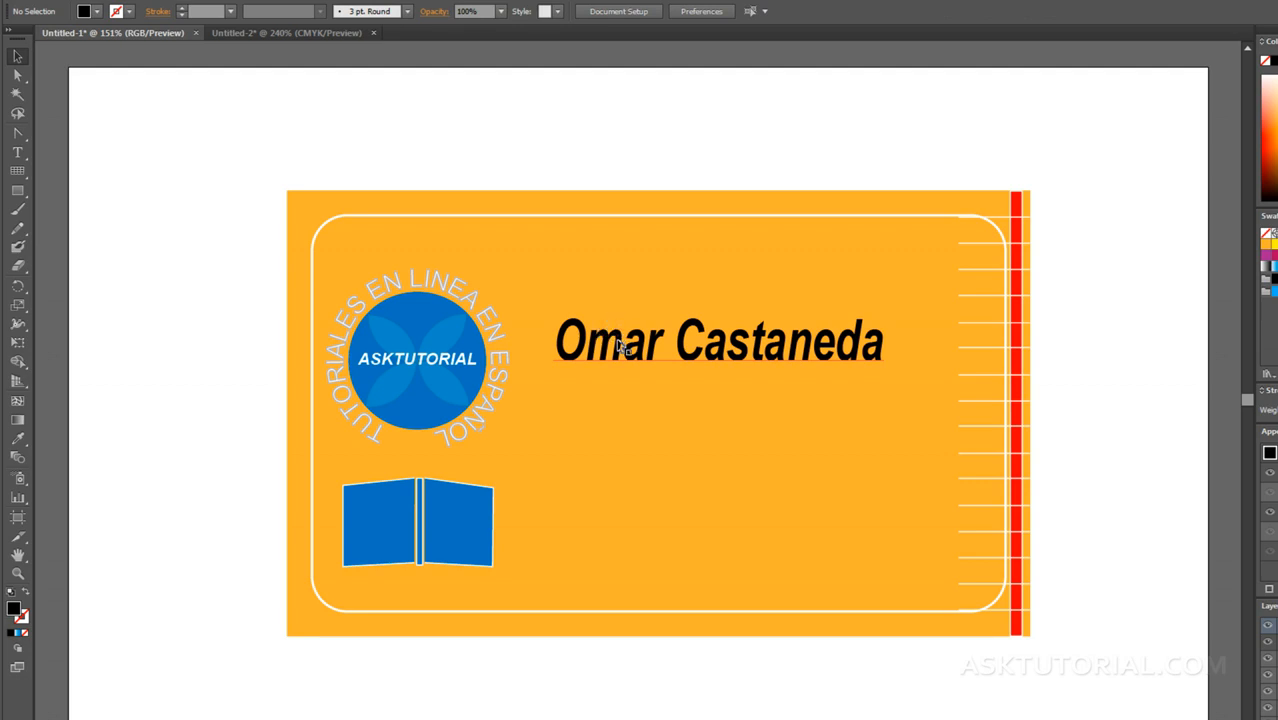
pyautogui.click(611, 322)
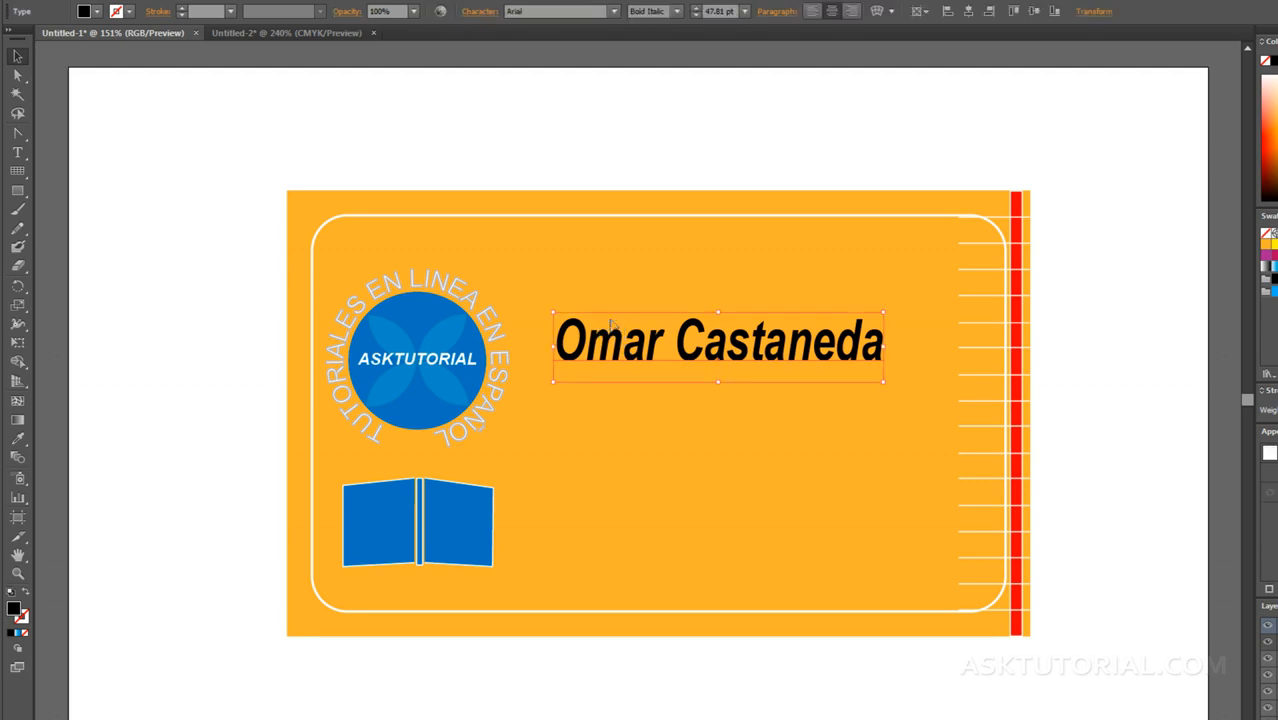
pyautogui.click(661, 398)
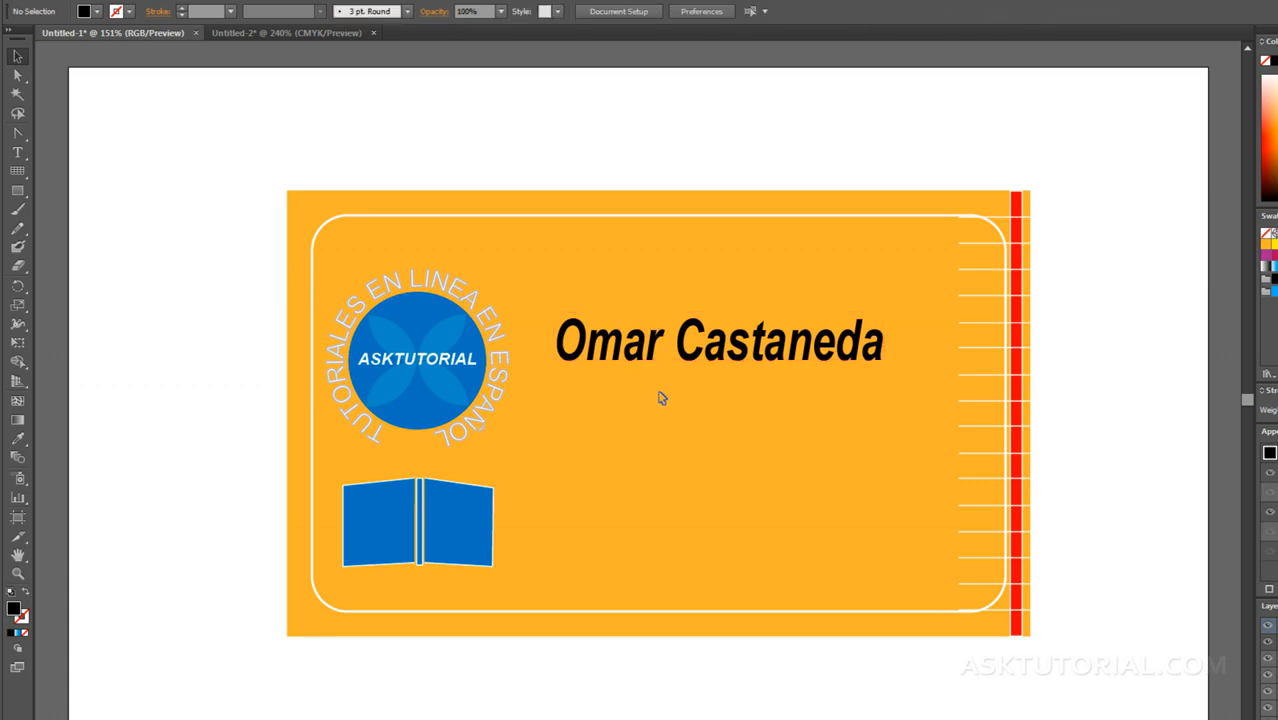
# Step: Enable Type Object Selection by Path Only in the Type preferences and select the name text by its baseline
pyautogui.hotkey('ctrl', 'k')
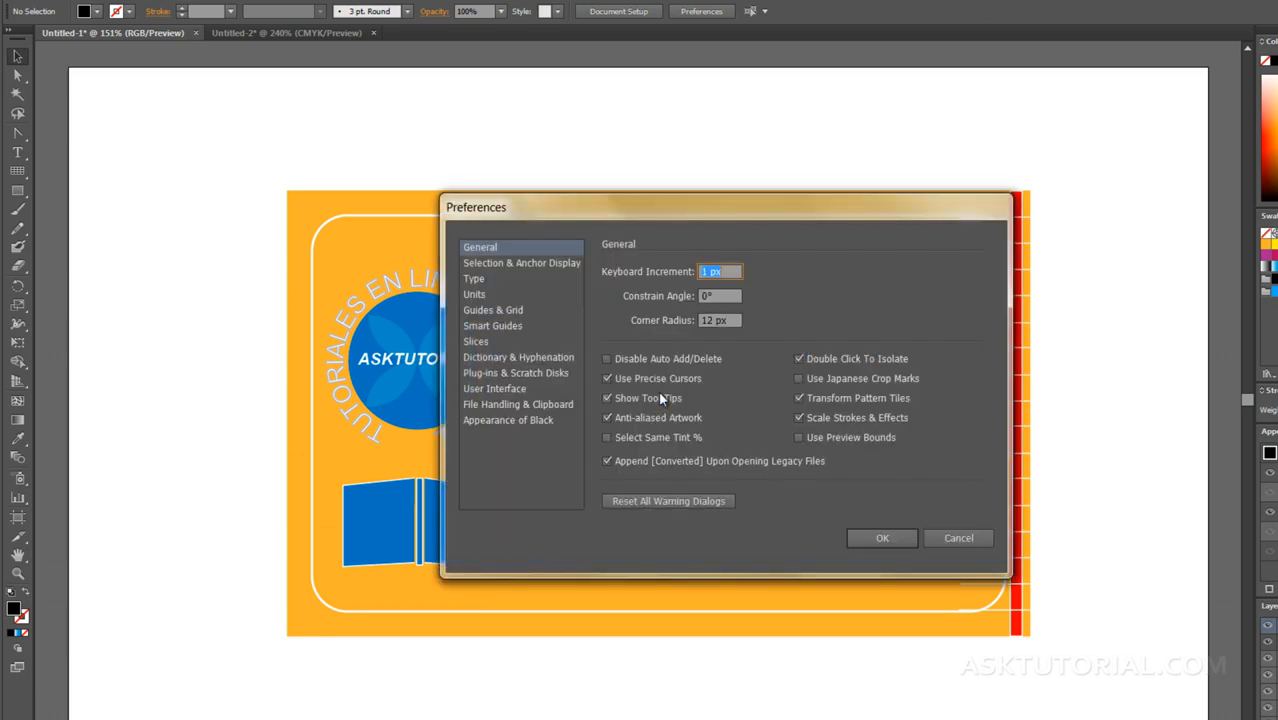
pyautogui.click(474, 279)
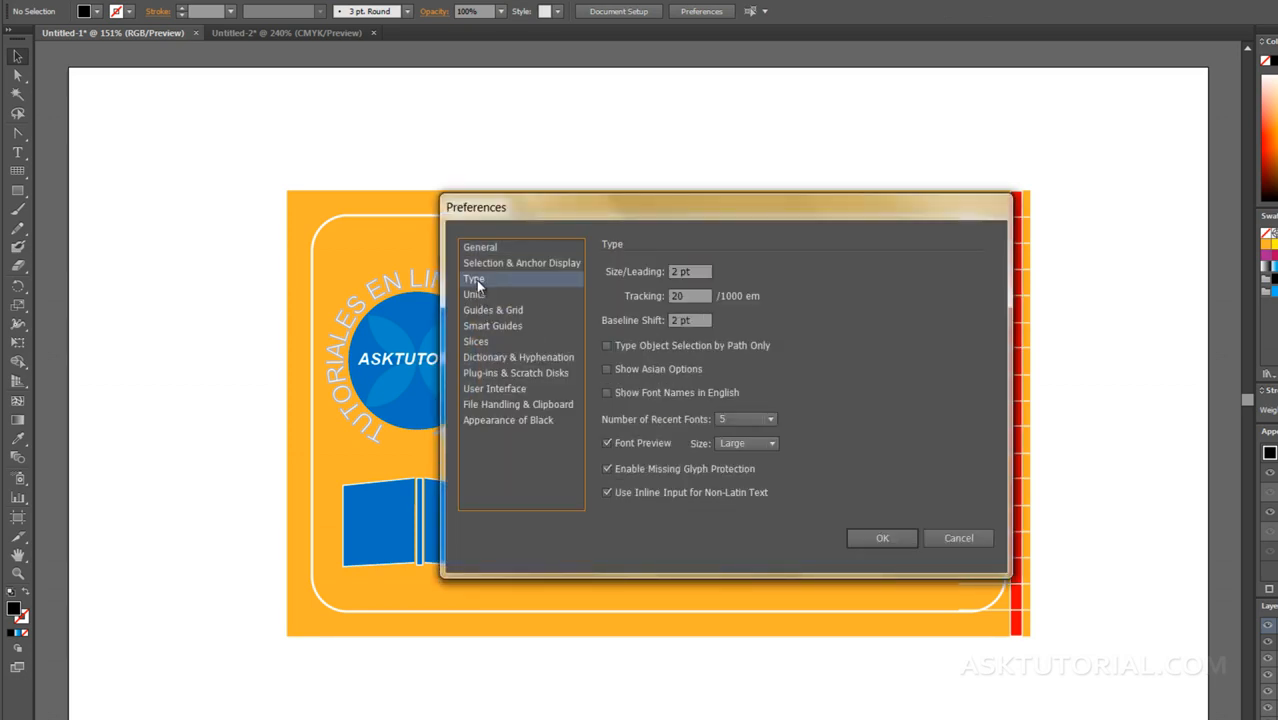
pyautogui.click(606, 346)
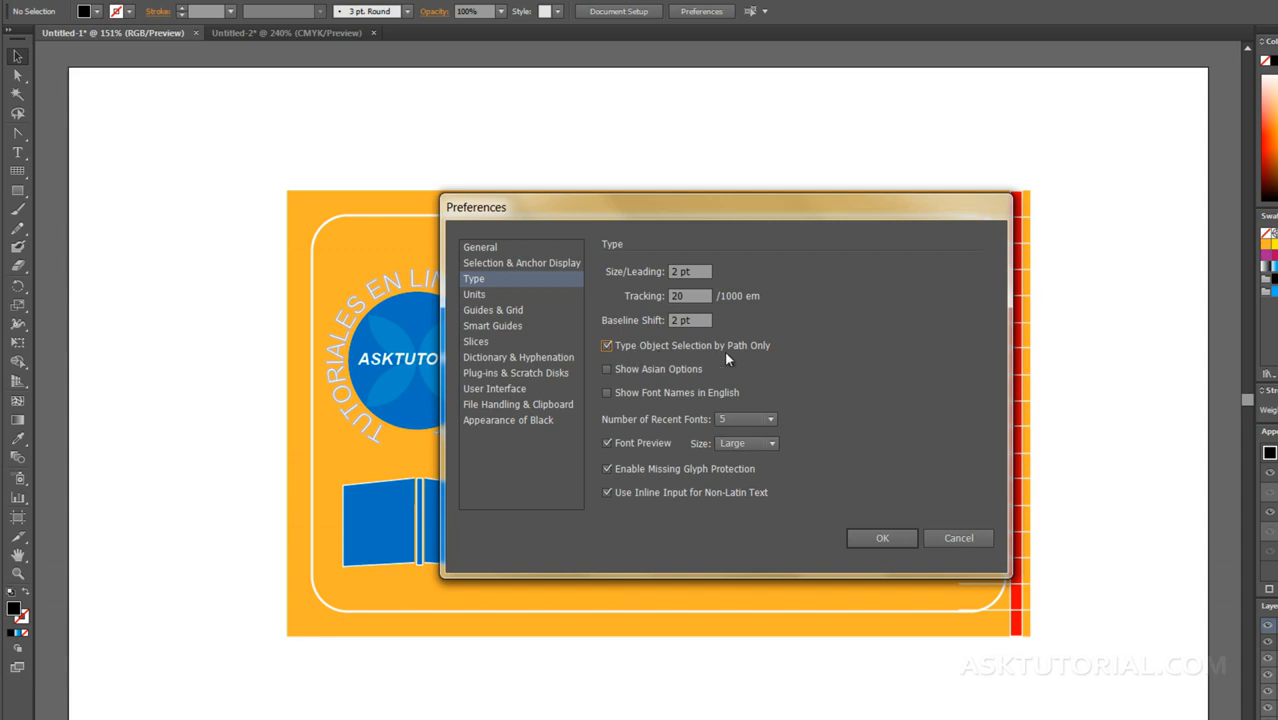
pyautogui.click(866, 542)
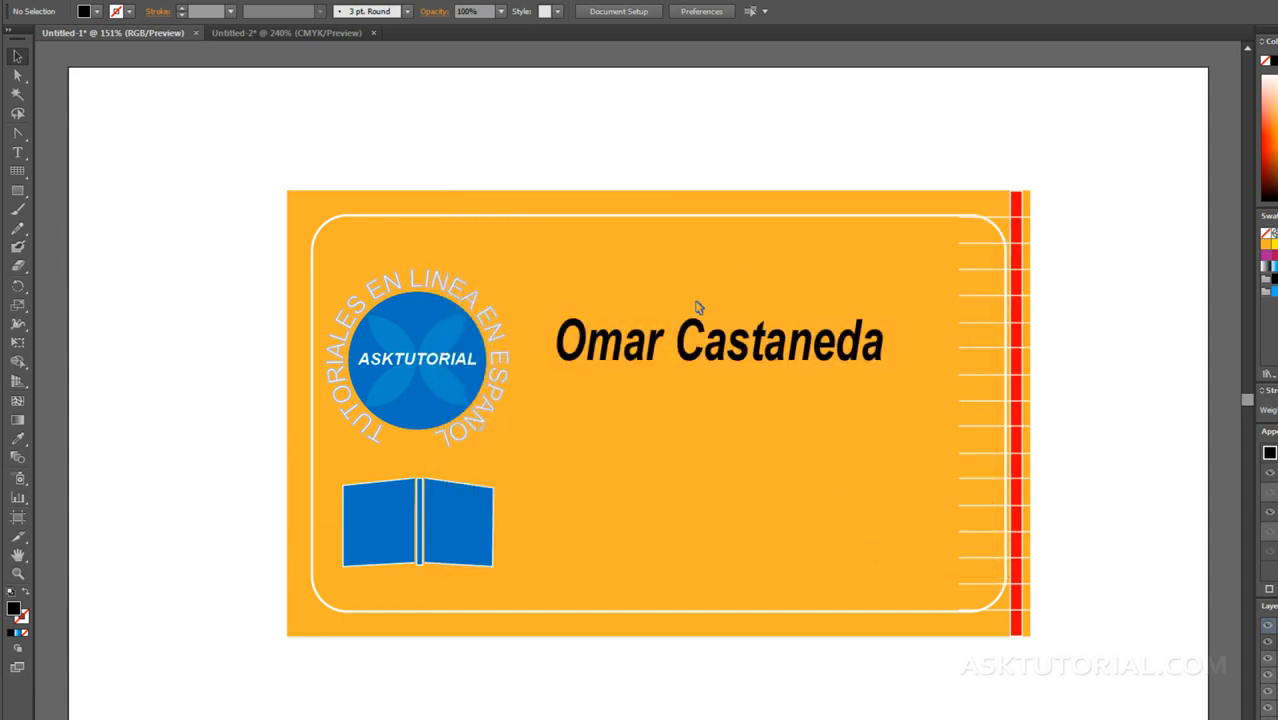
pyautogui.click(659, 363)
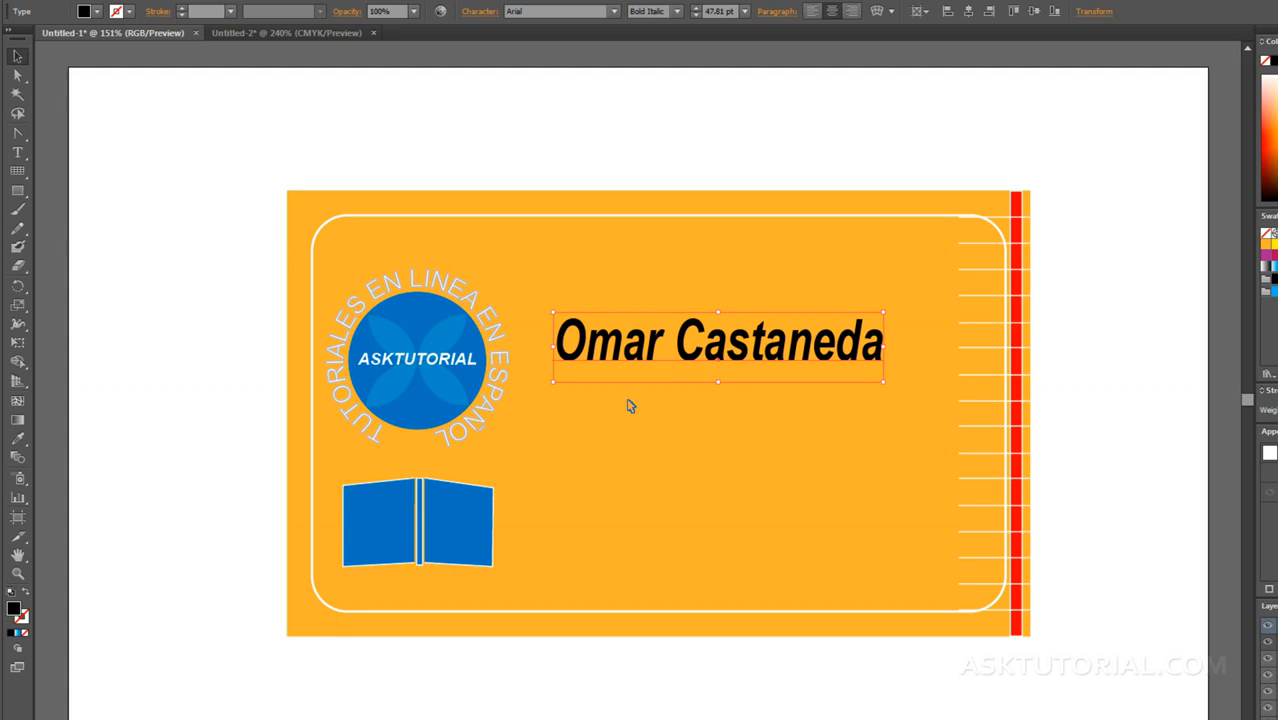
# Step: Disable Type Object Selection by Path Only in the Type preferences and delete the name text from the card
pyautogui.hotkey('ctrl', 'k')
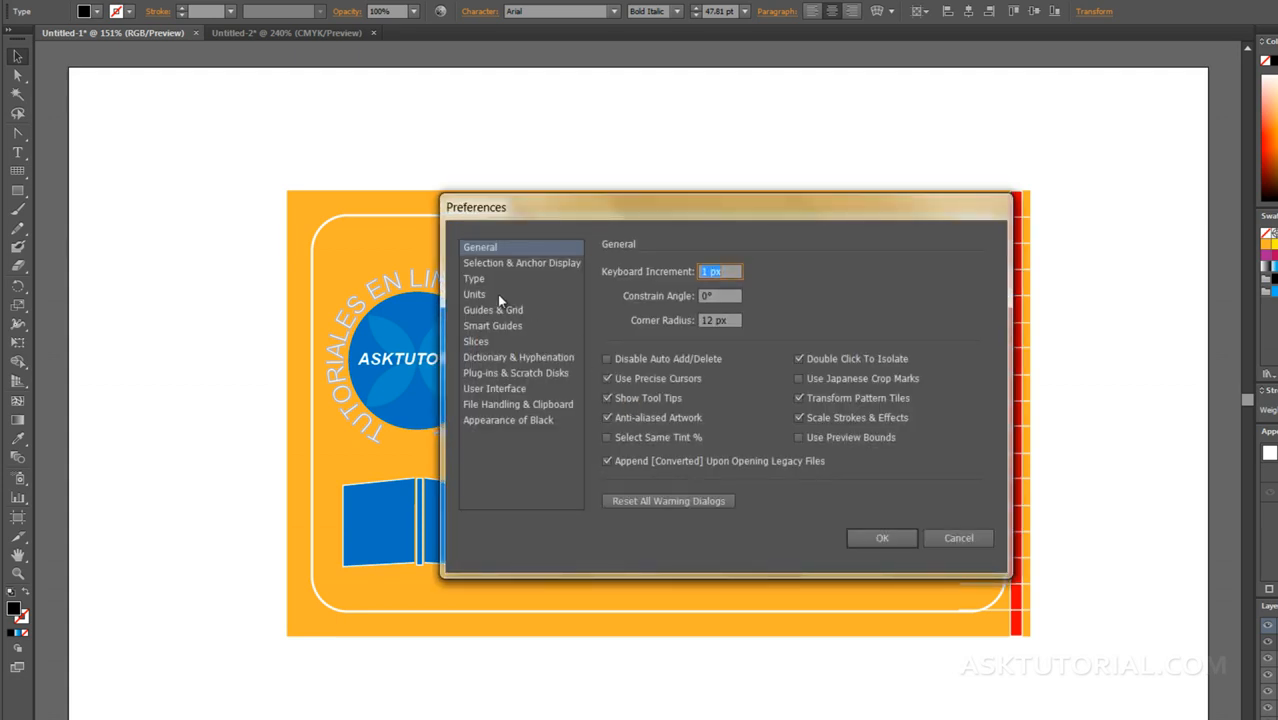
pyautogui.click(475, 279)
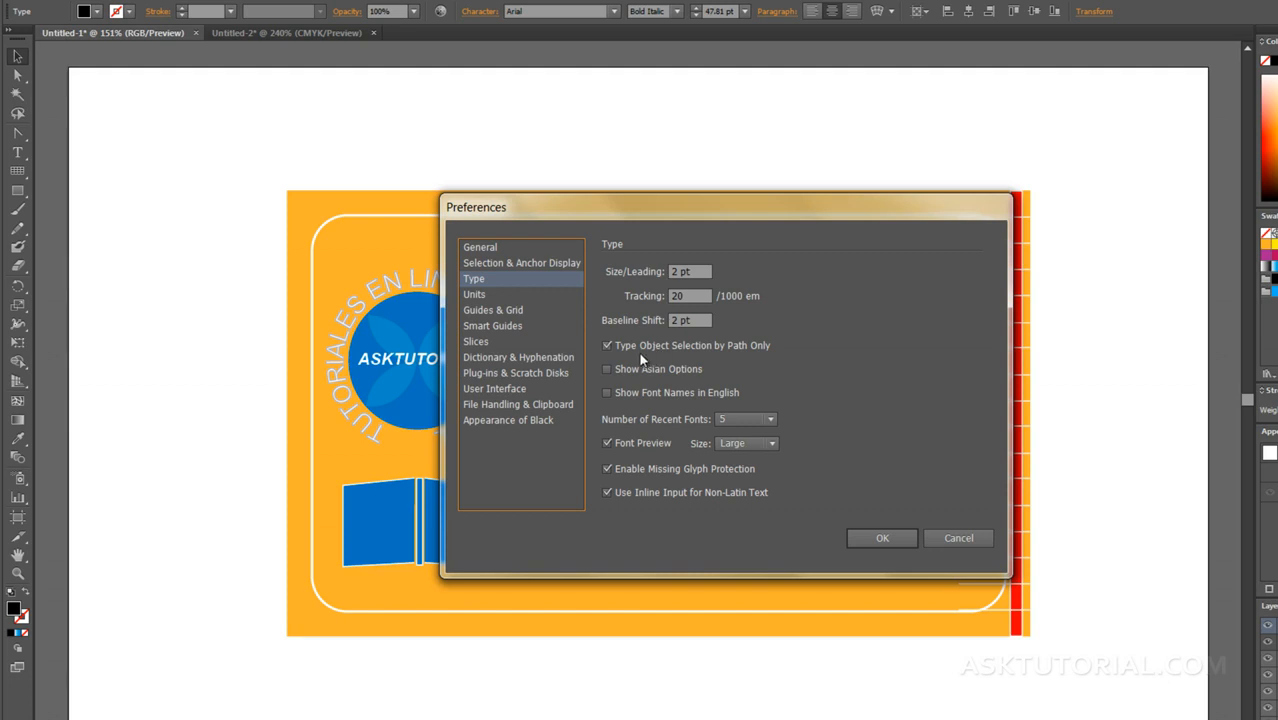
pyautogui.click(606, 345)
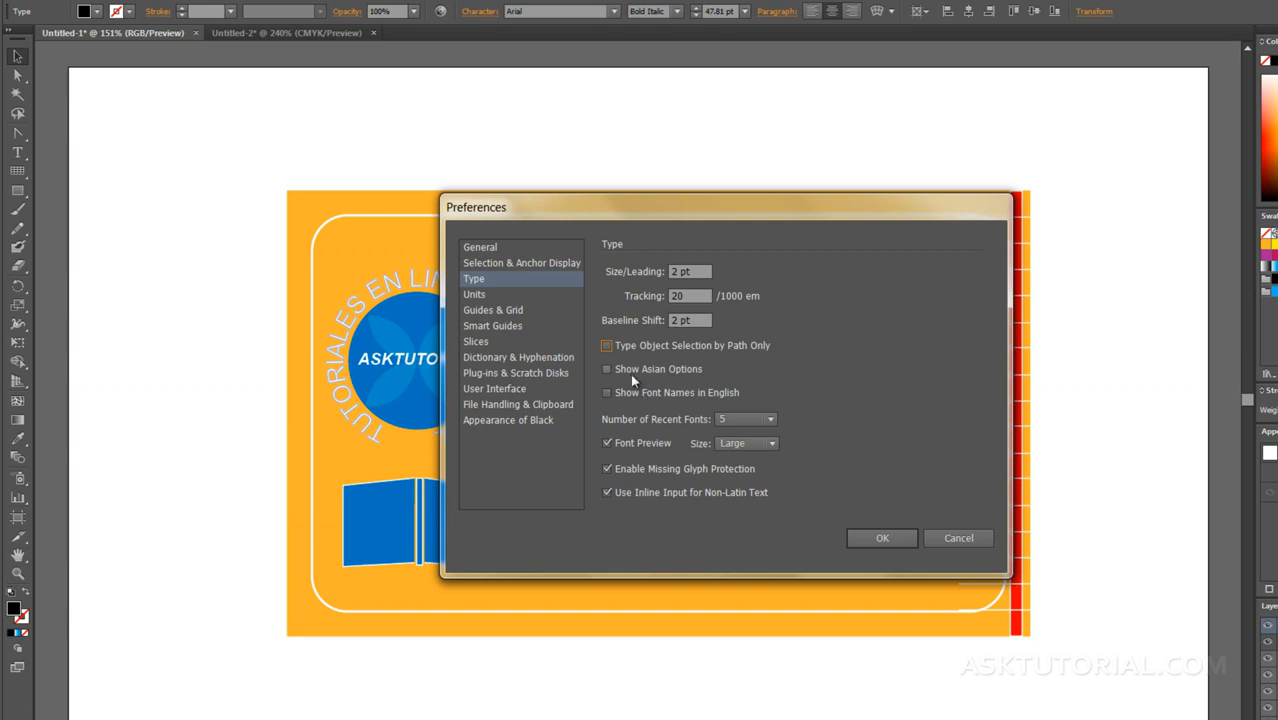
pyautogui.click(882, 538)
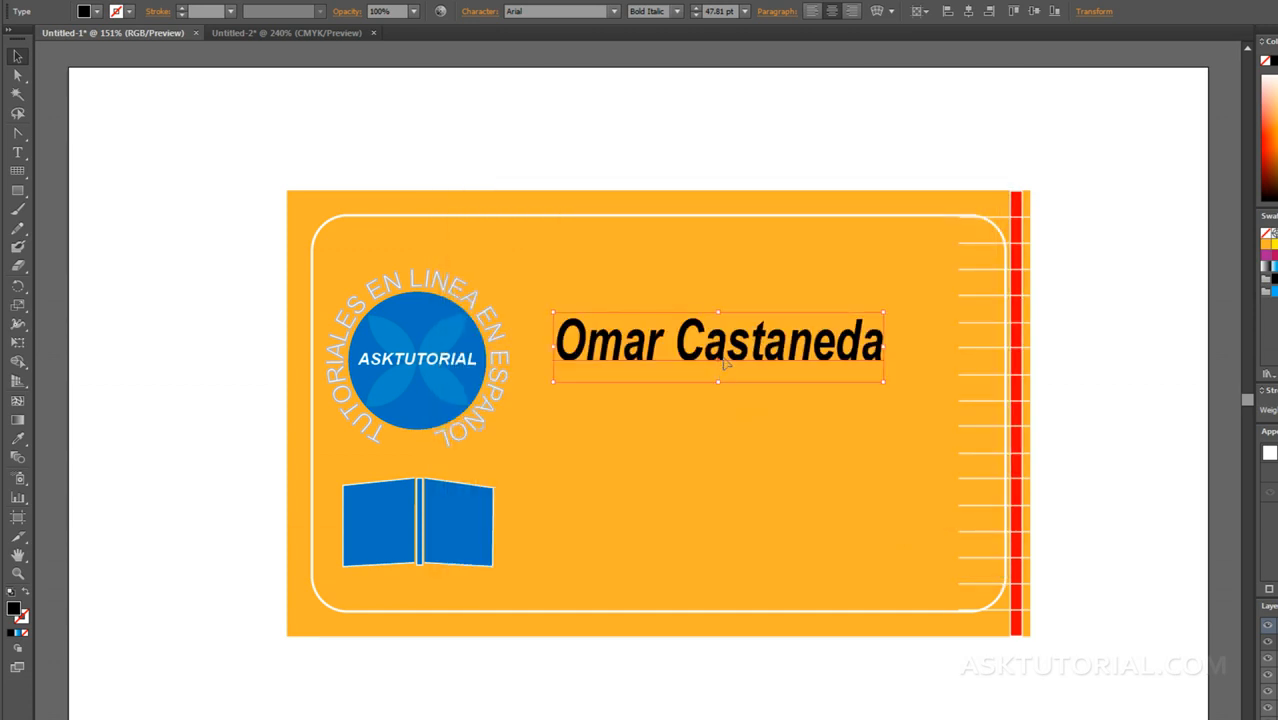
pyautogui.press('Delete')
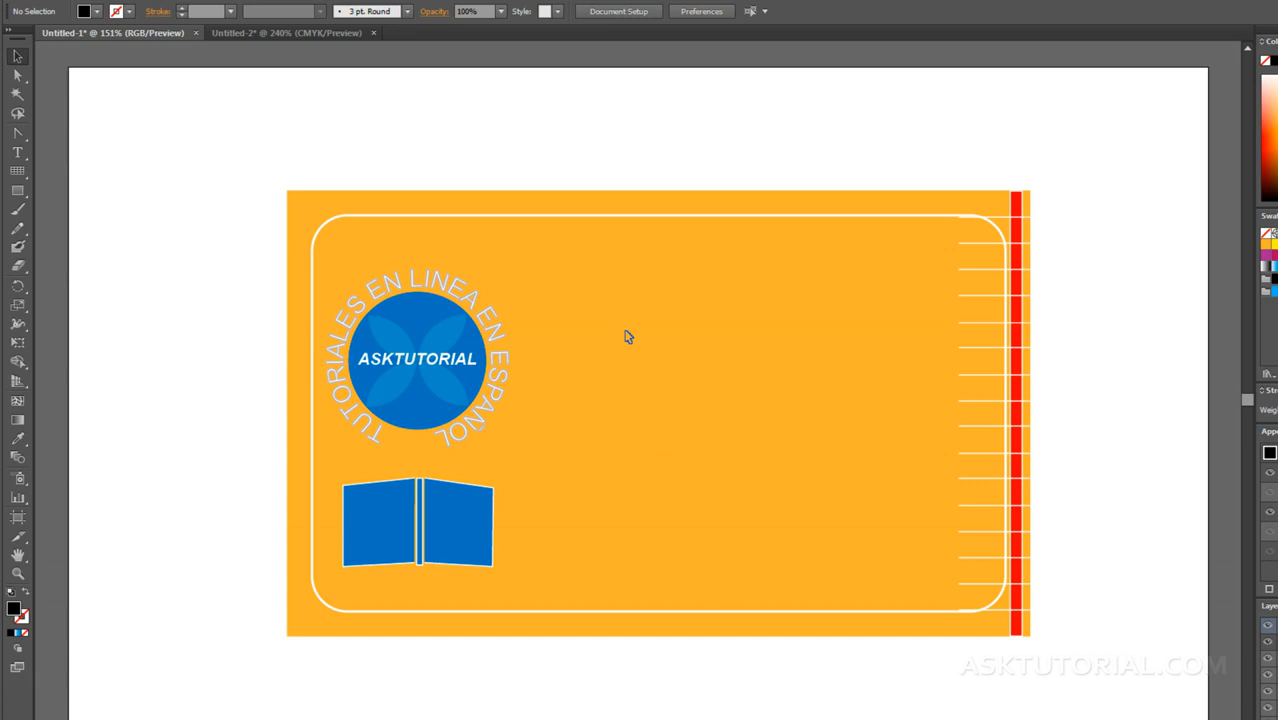
# Step: Place new 14 pt point text above the card's centre, beside the logo, and enter the person's full name
pyautogui.press('t')
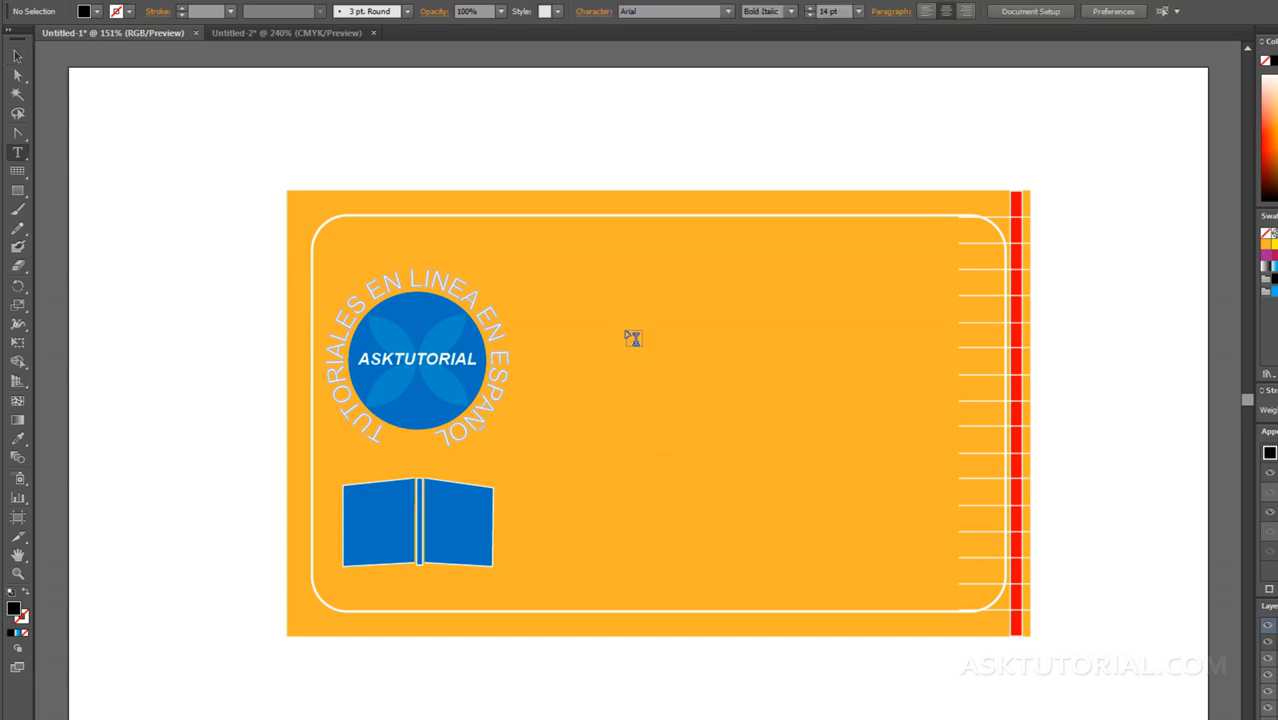
pyautogui.click(579, 306)
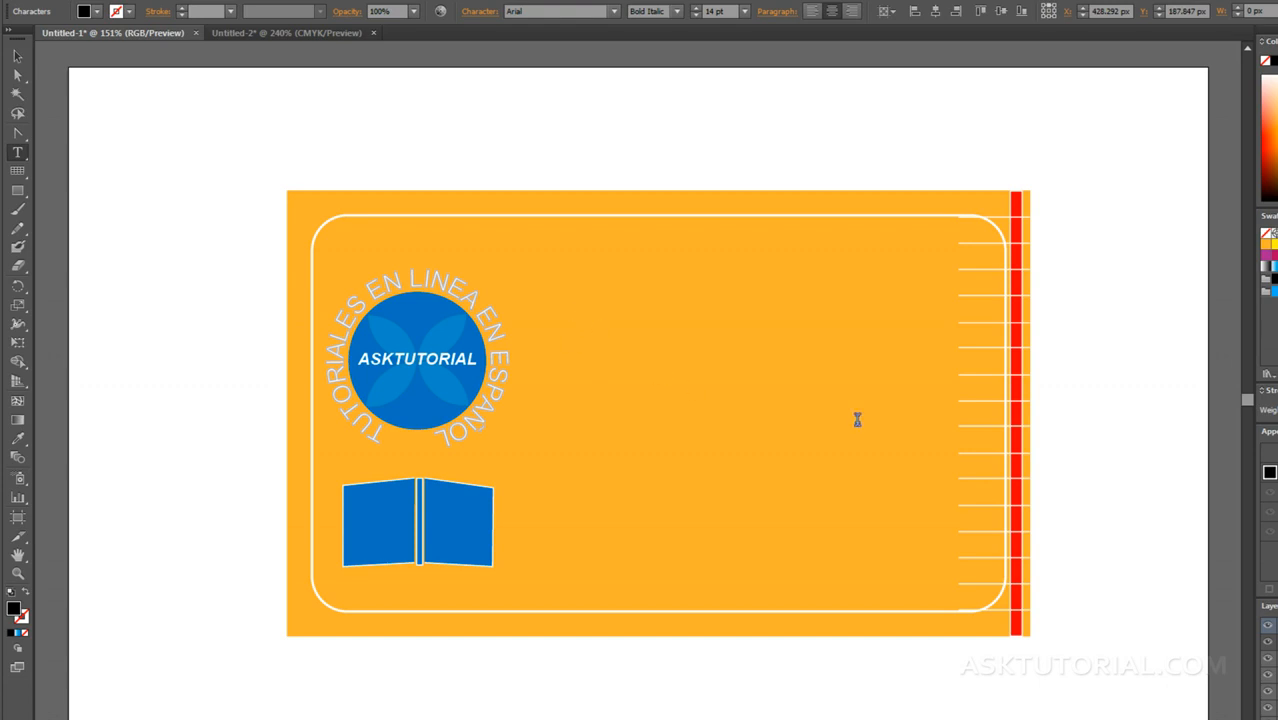
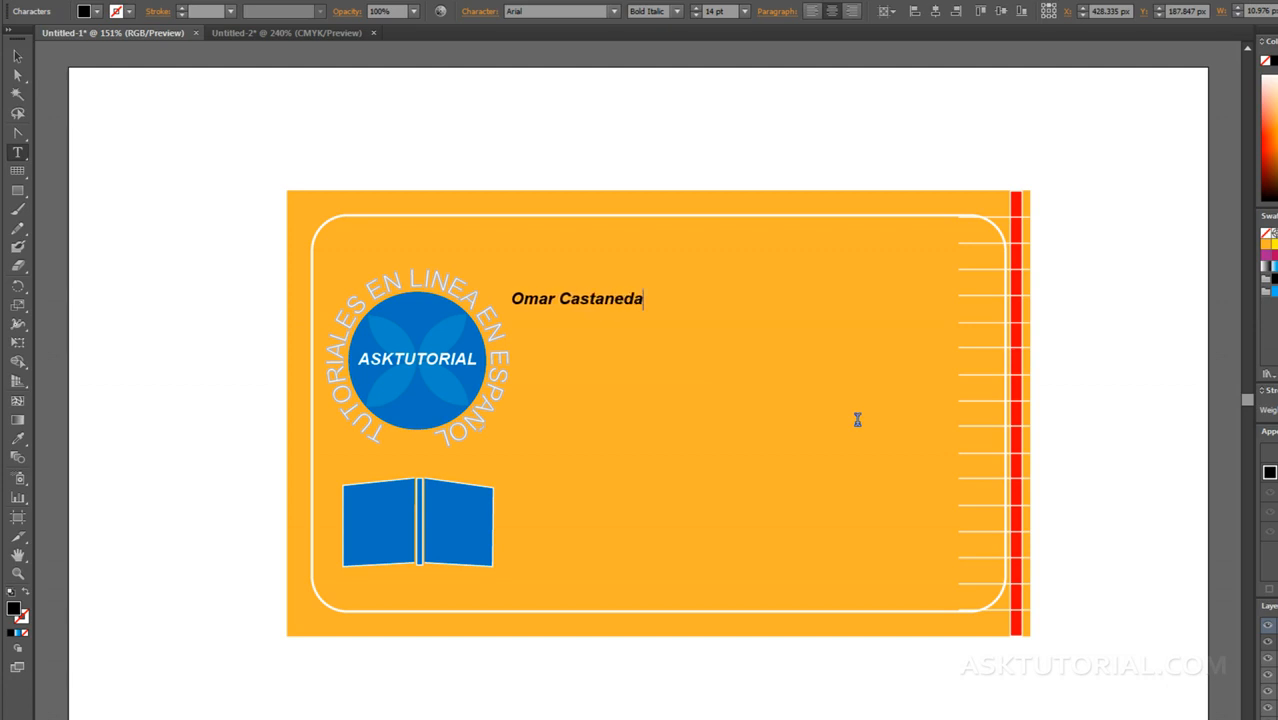
pyautogui.write(' gggggggggg')
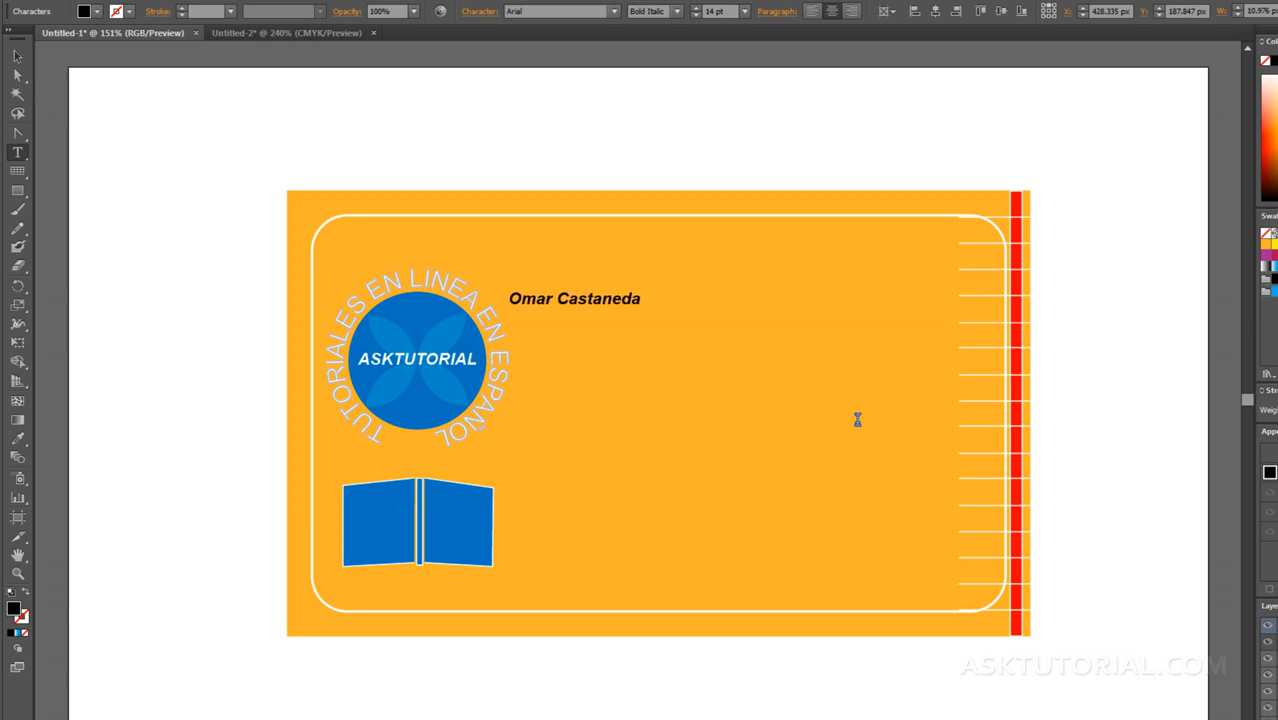
pyautogui.write('gggggggggg')
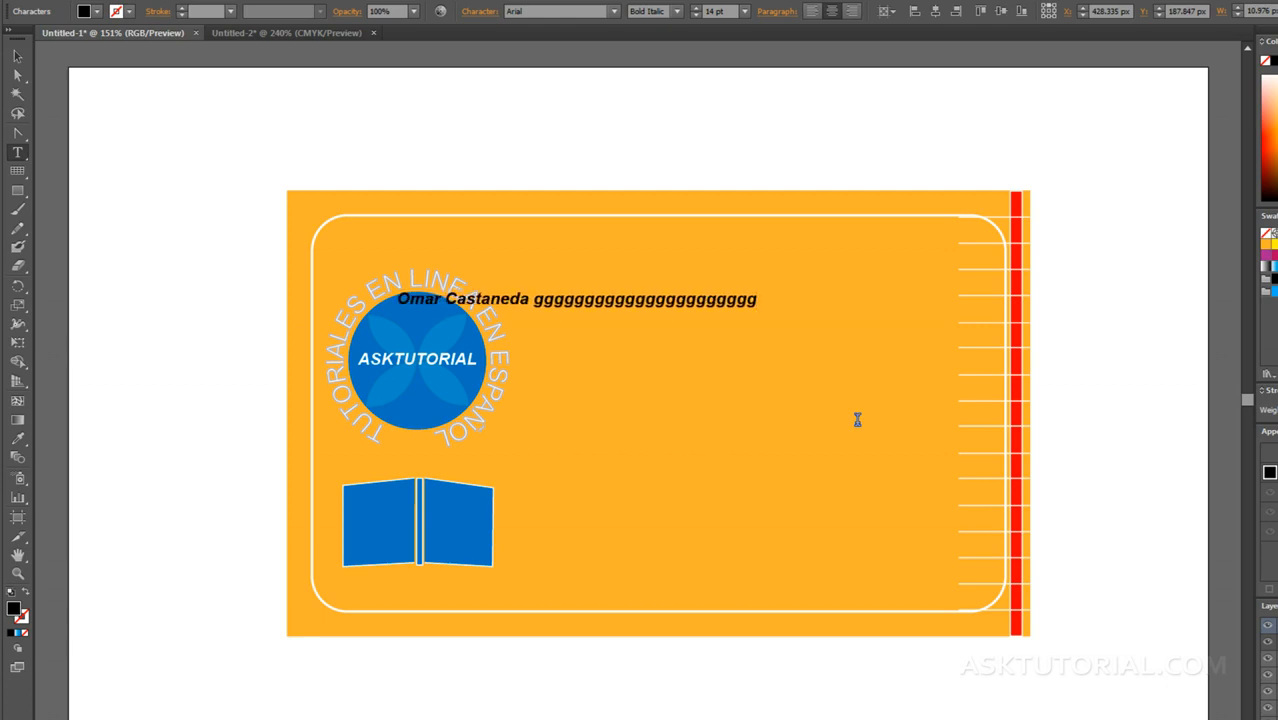
# Step: Extend the name line with a run of "g" letters and add two filler lines, "s" followed by repeated "d", and repeated "j"
pyautogui.press('Return')
pyautogui.write('sdddddddddddddddddddd')
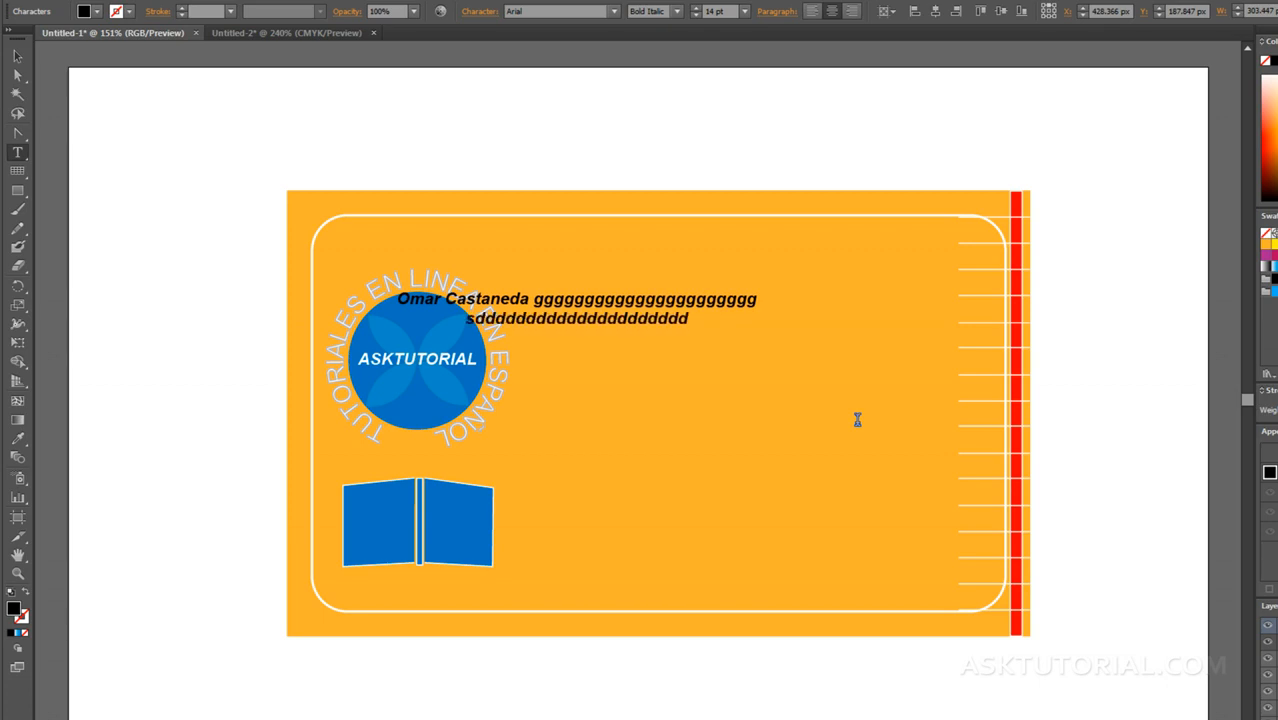
pyautogui.press('Return')
pyautogui.write('jjjjjjjjjjjjjjjj')
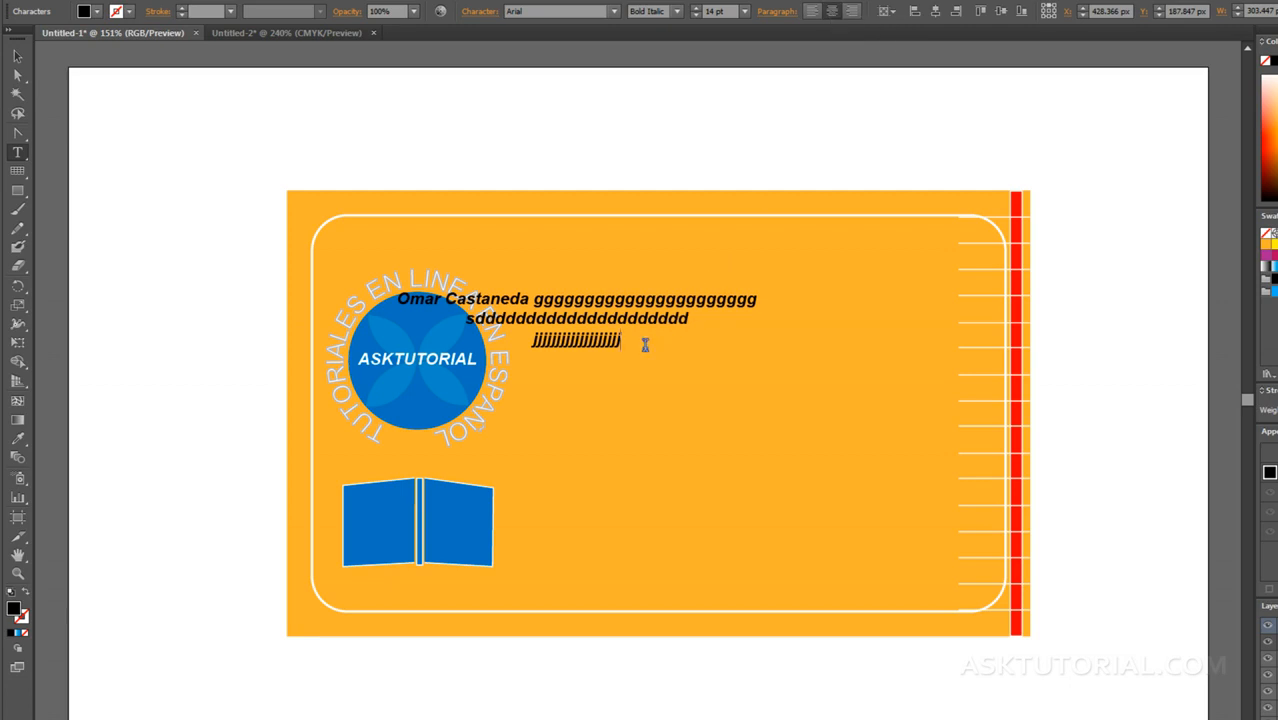
# Step: Delete the filler letters after the name and scale the name text up to about 56 pt across the card's upper area
pyautogui.moveTo(636, 342); pyautogui.dragTo(531, 300)
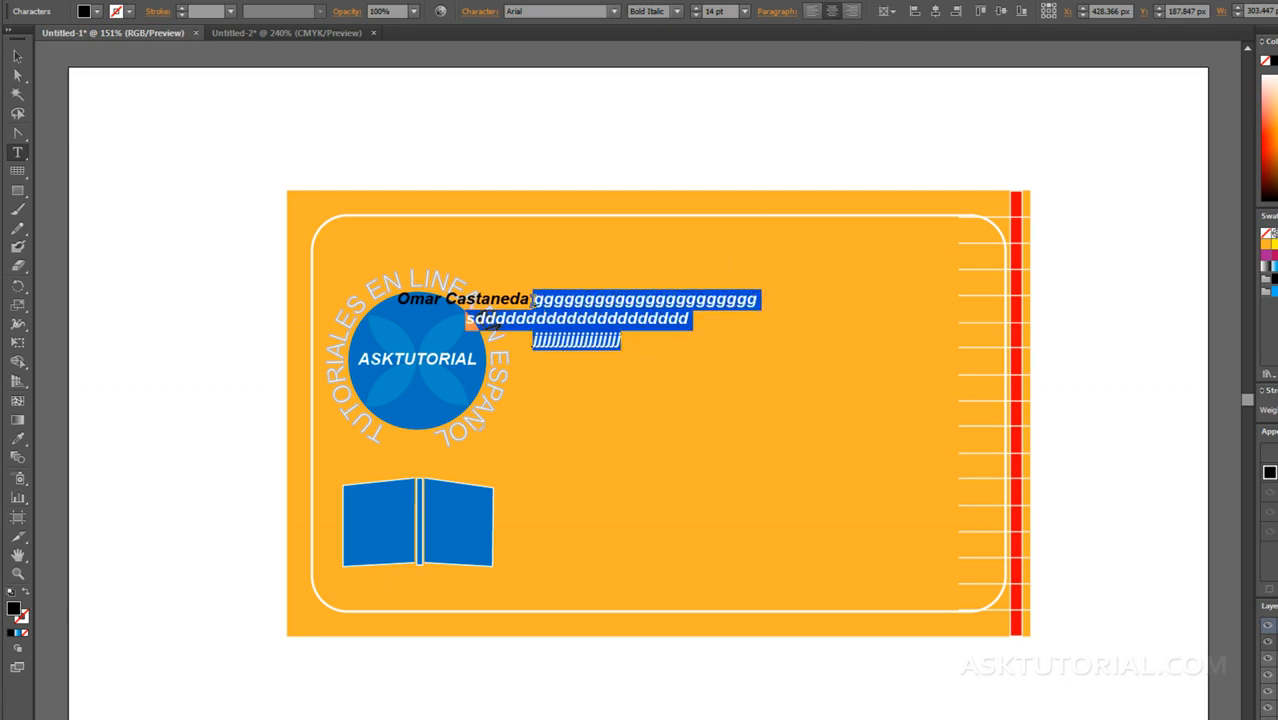
pyautogui.press('BackSpace')
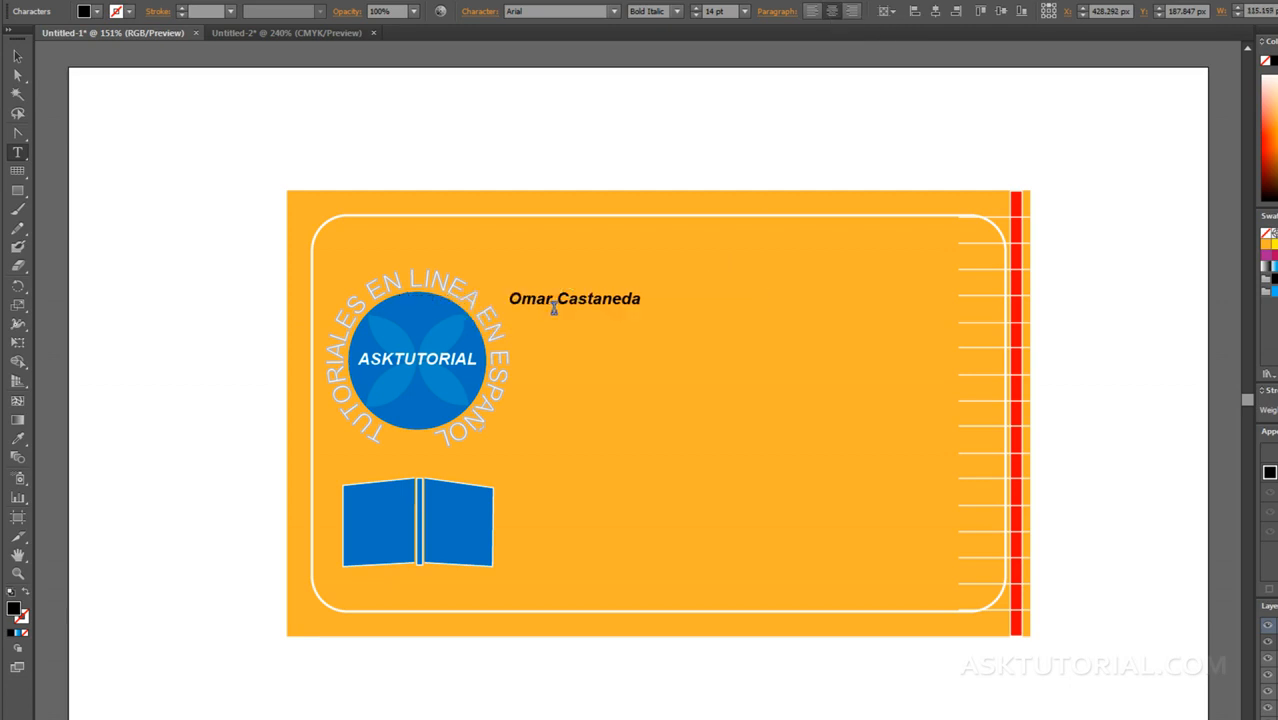
pyautogui.click(17, 58)
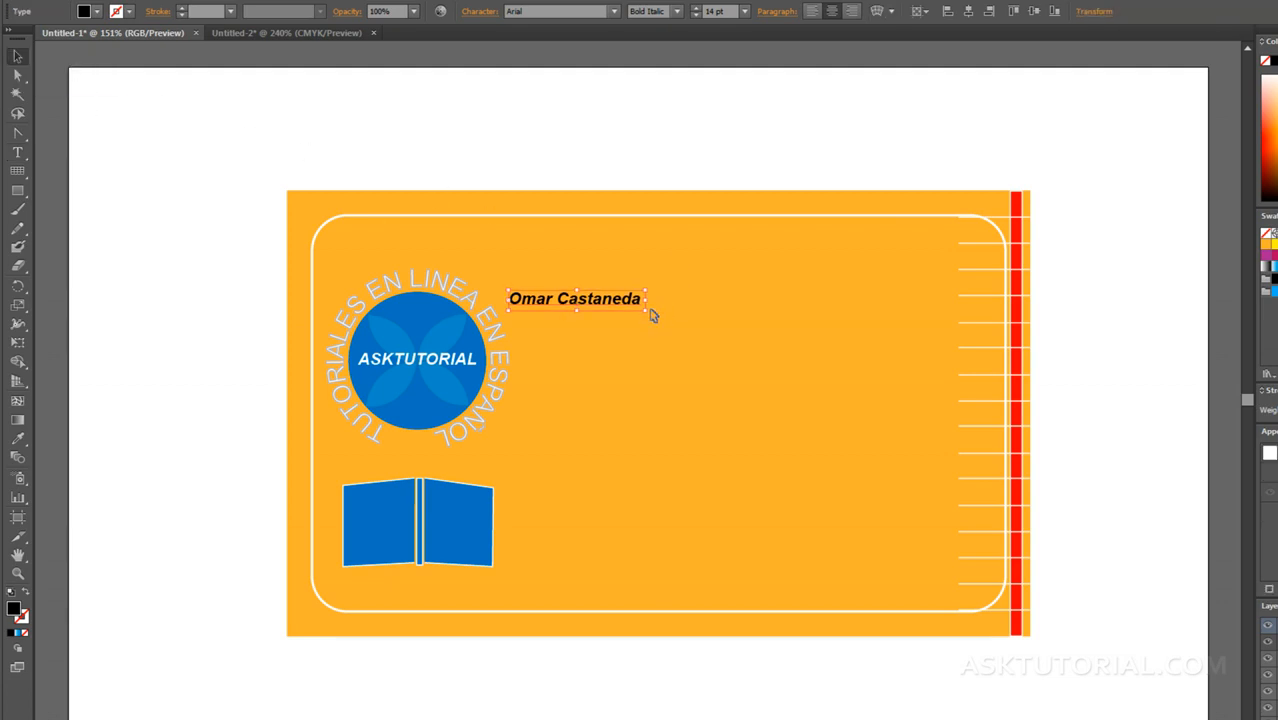
pyautogui.moveTo(645, 311); pyautogui.dragTo(899, 371)
pyautogui.moveTo(815, 339); pyautogui.dragTo(833, 330)
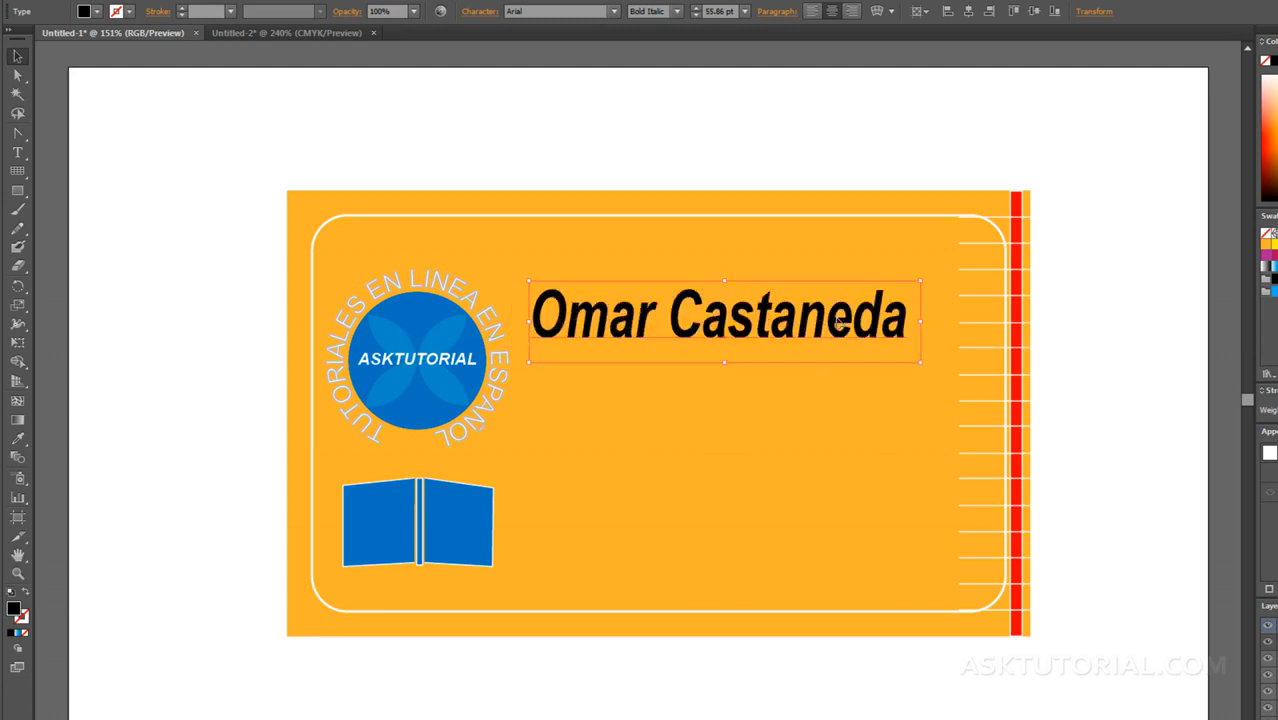
pyautogui.click(765, 388)
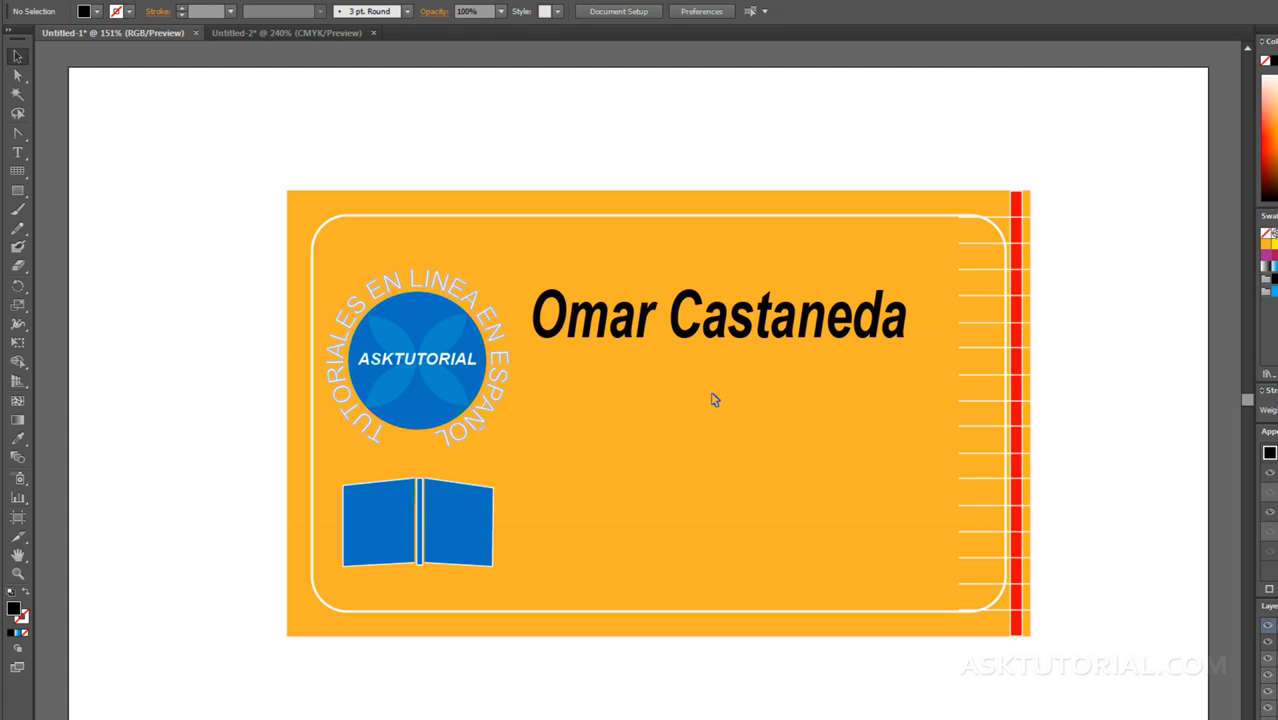
# Step: Create an area text frame below the name and enter the phone, fax, e-mail and street address lines
pyautogui.press('t')
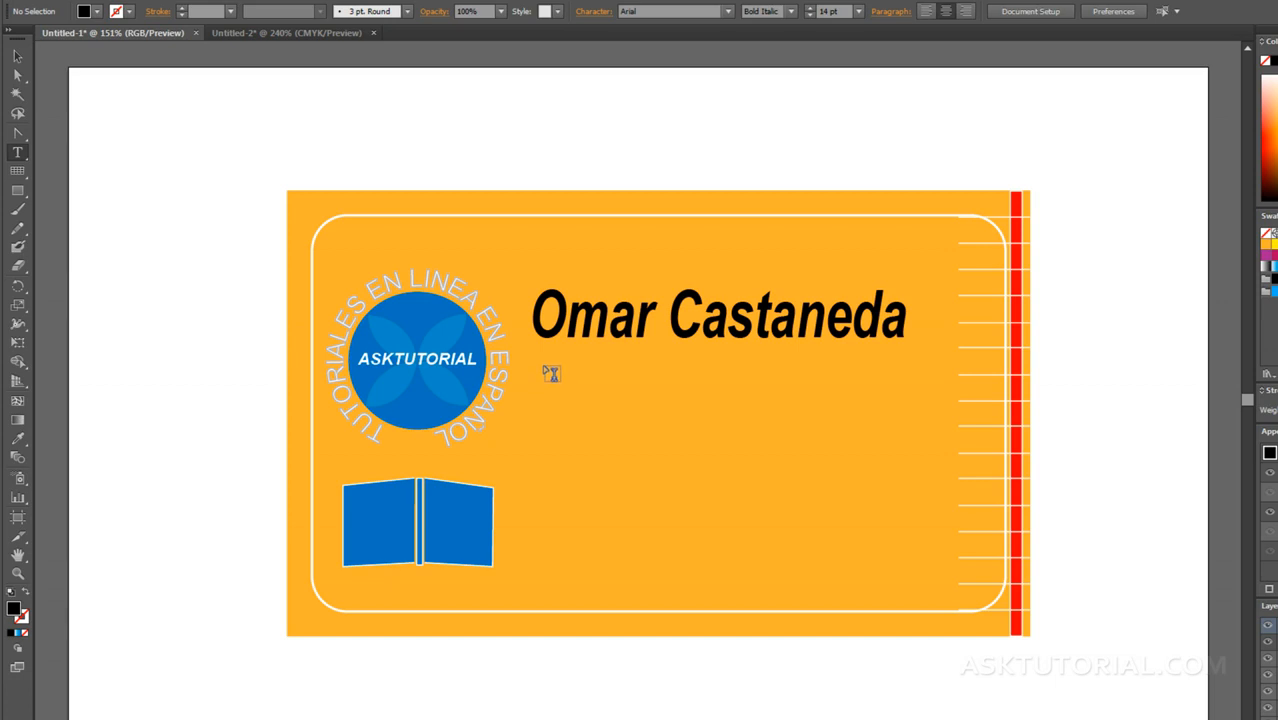
pyautogui.moveTo(543, 368); pyautogui.dragTo(901, 585)
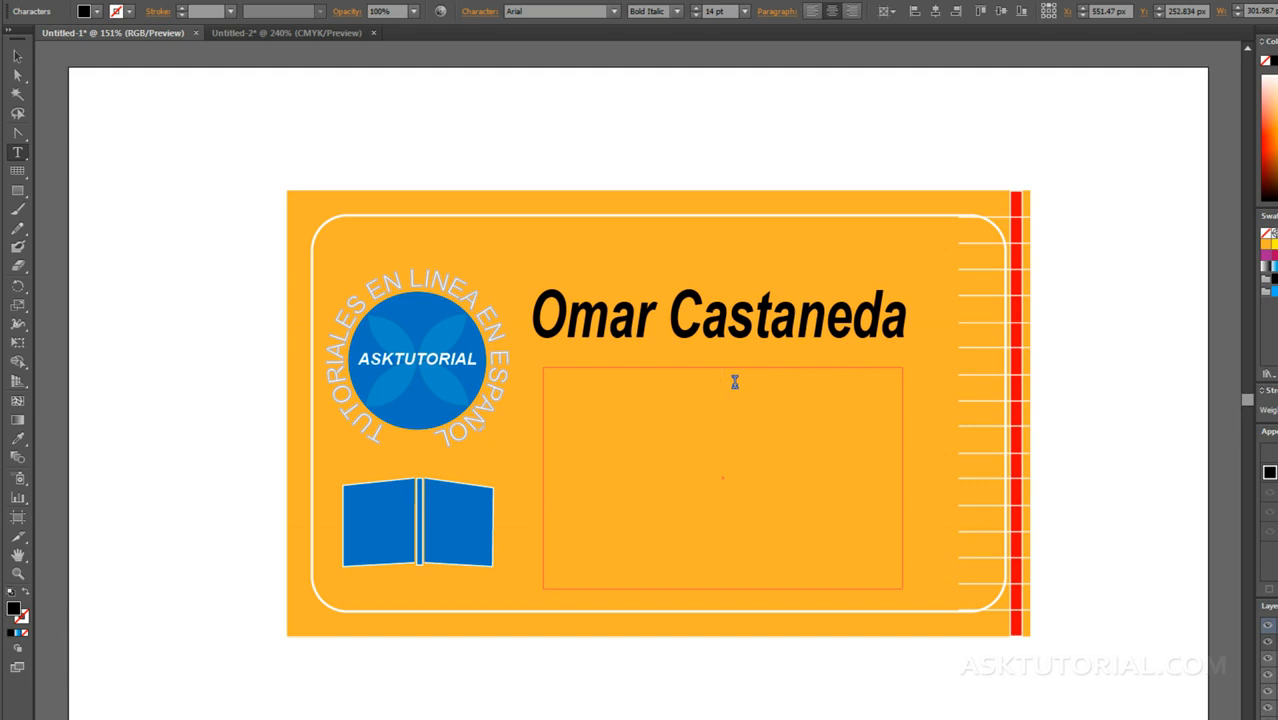
pyautogui.write('Tel: 1111-1111-1111')
pyautogui.hotkey('ctrl', 'v')
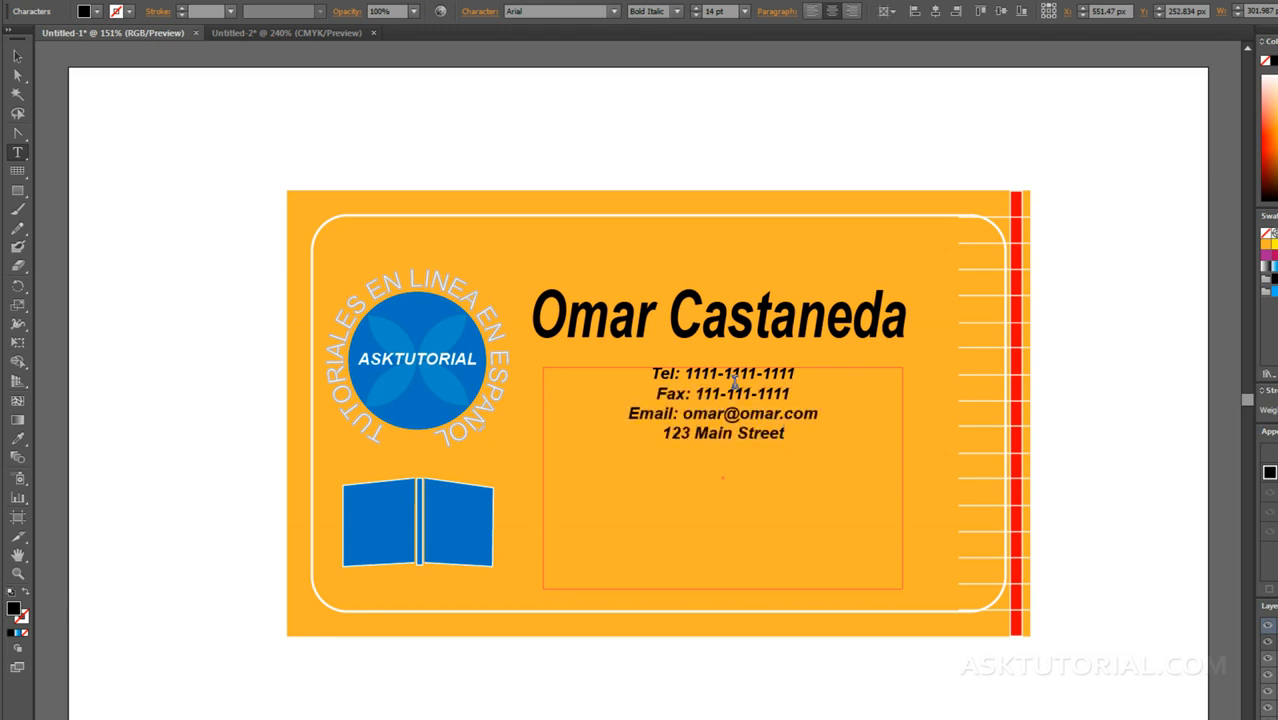
# Step: Add a new line with the city, state and postal code below the street address
pyautogui.press('Return')
pyautogui.write('New York, NY 10')
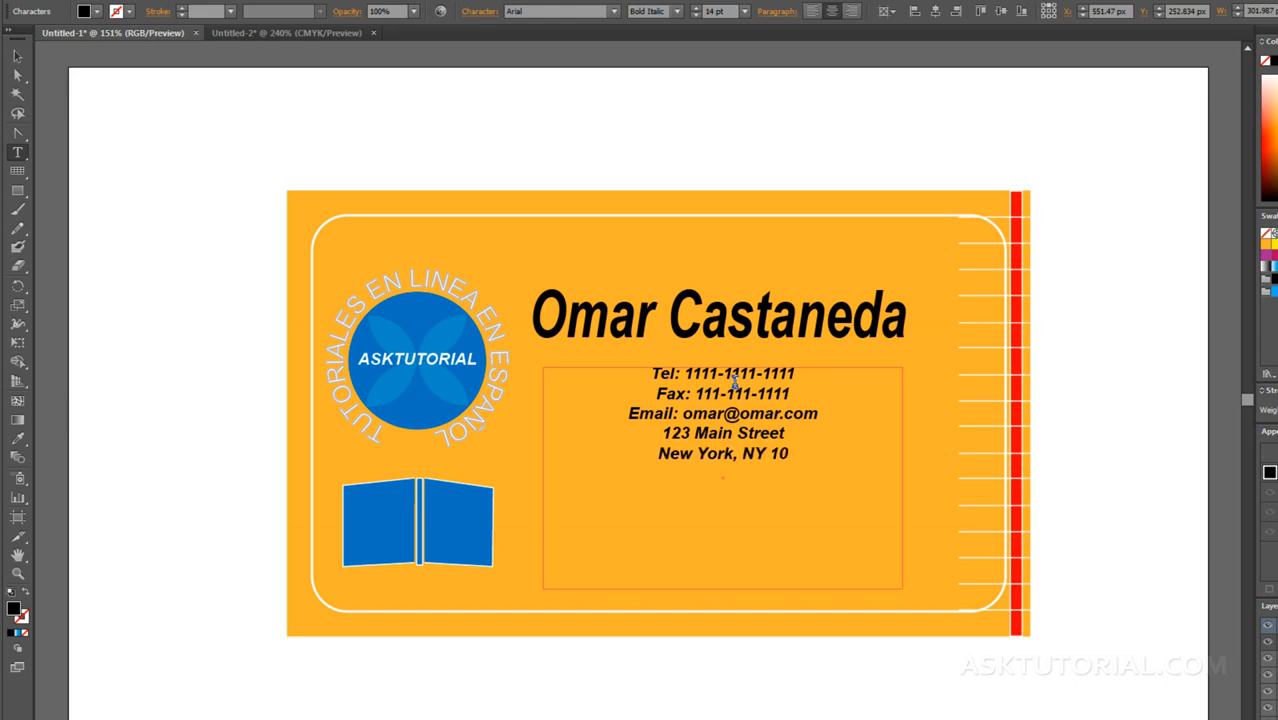
pyautogui.write('025')
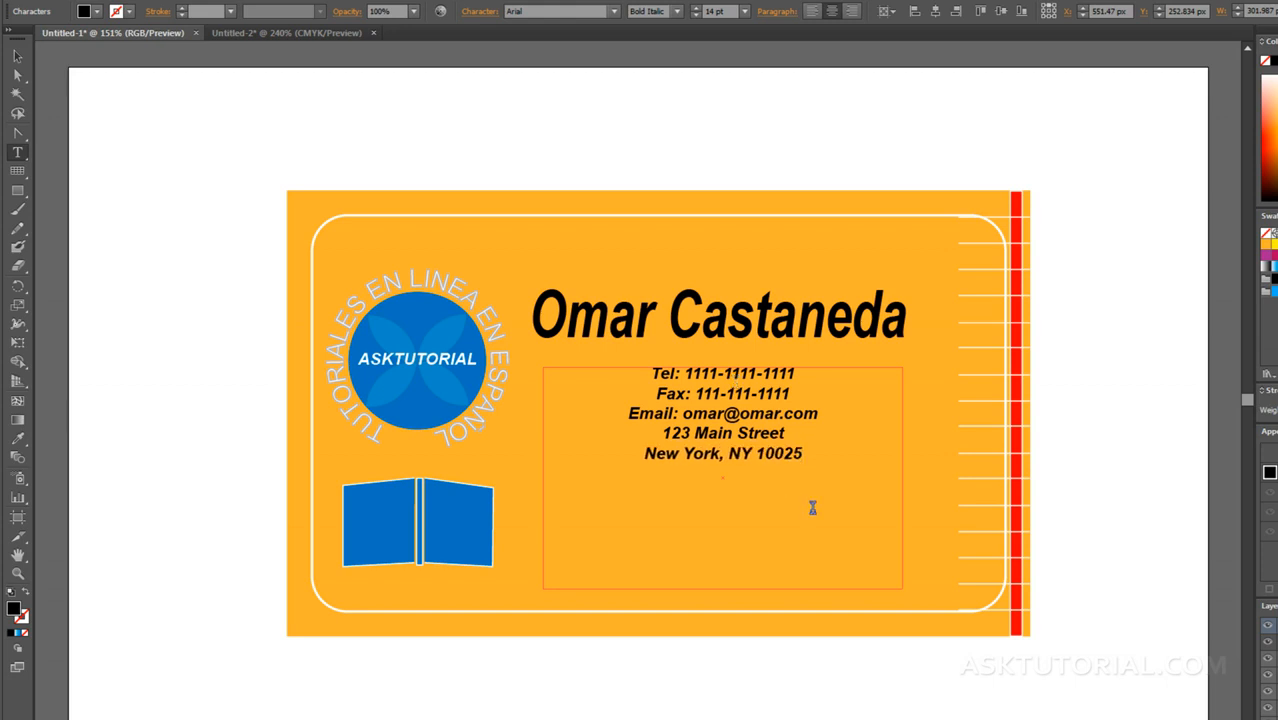
# Step: Left-align all of the contact text and set its Arial font style to Italic
pyautogui.moveTo(801, 452); pyautogui.dragTo(587, 368)
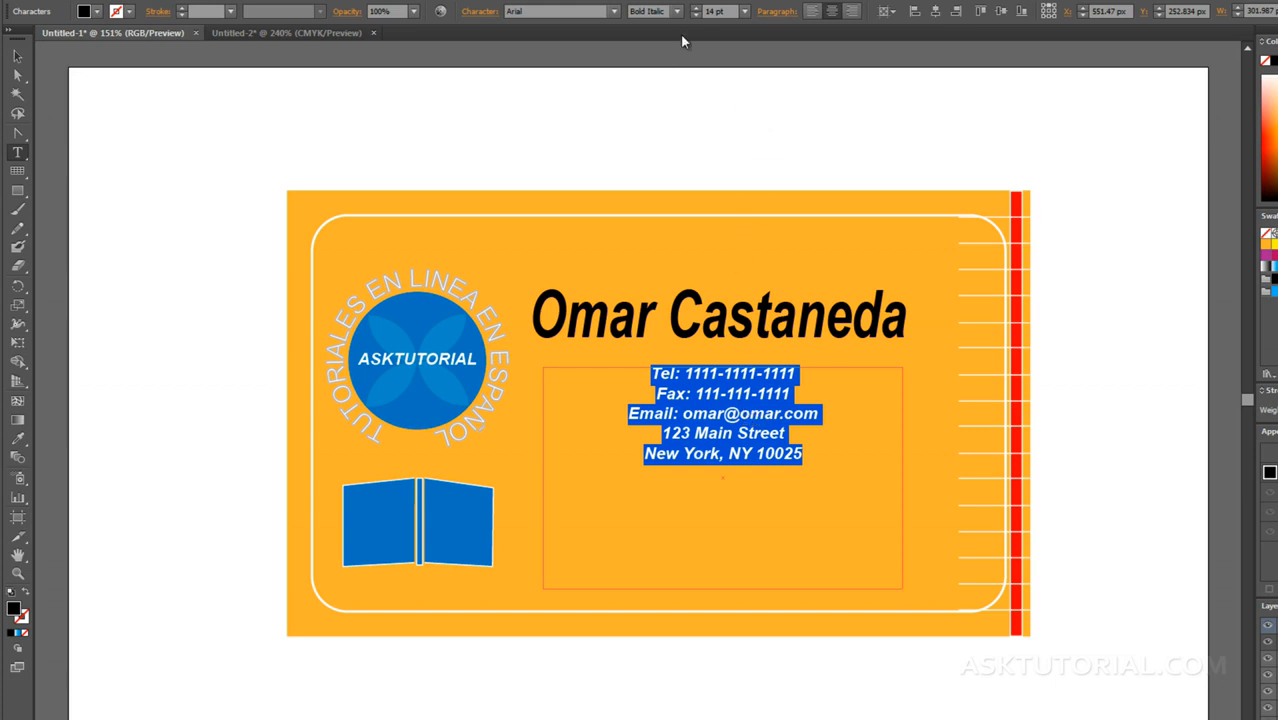
pyautogui.click(810, 11)
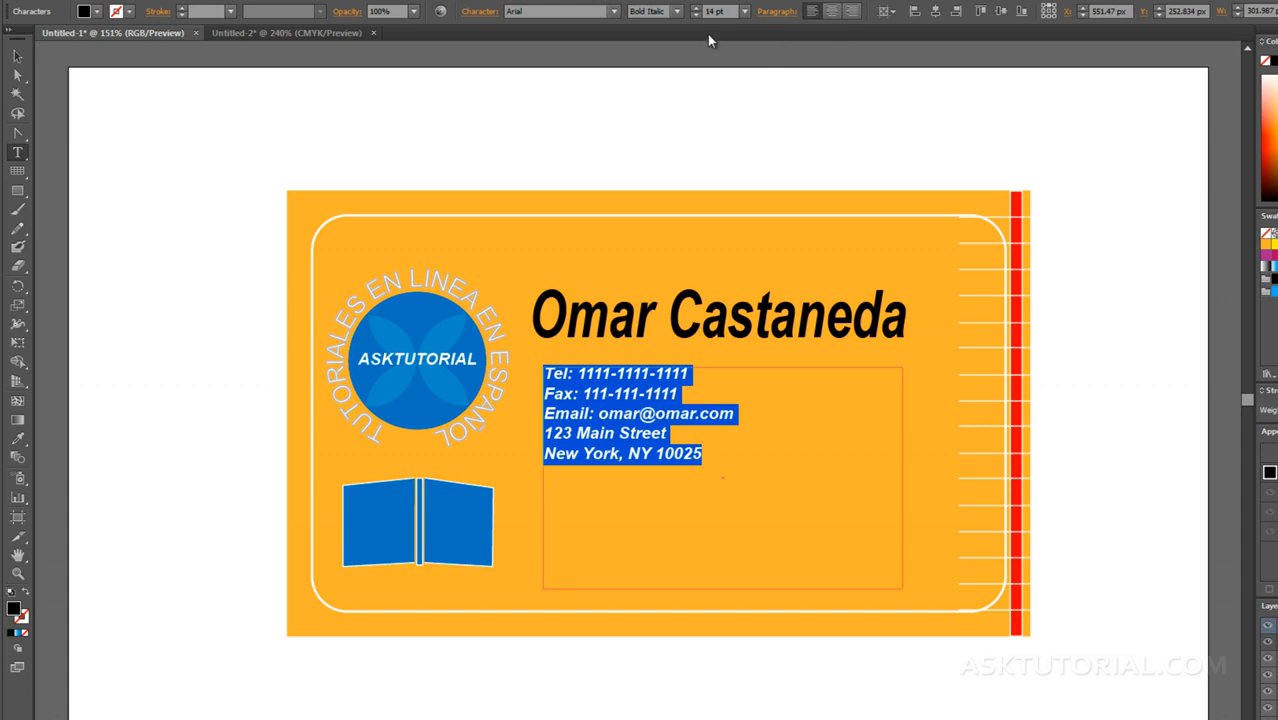
pyautogui.click(614, 12)
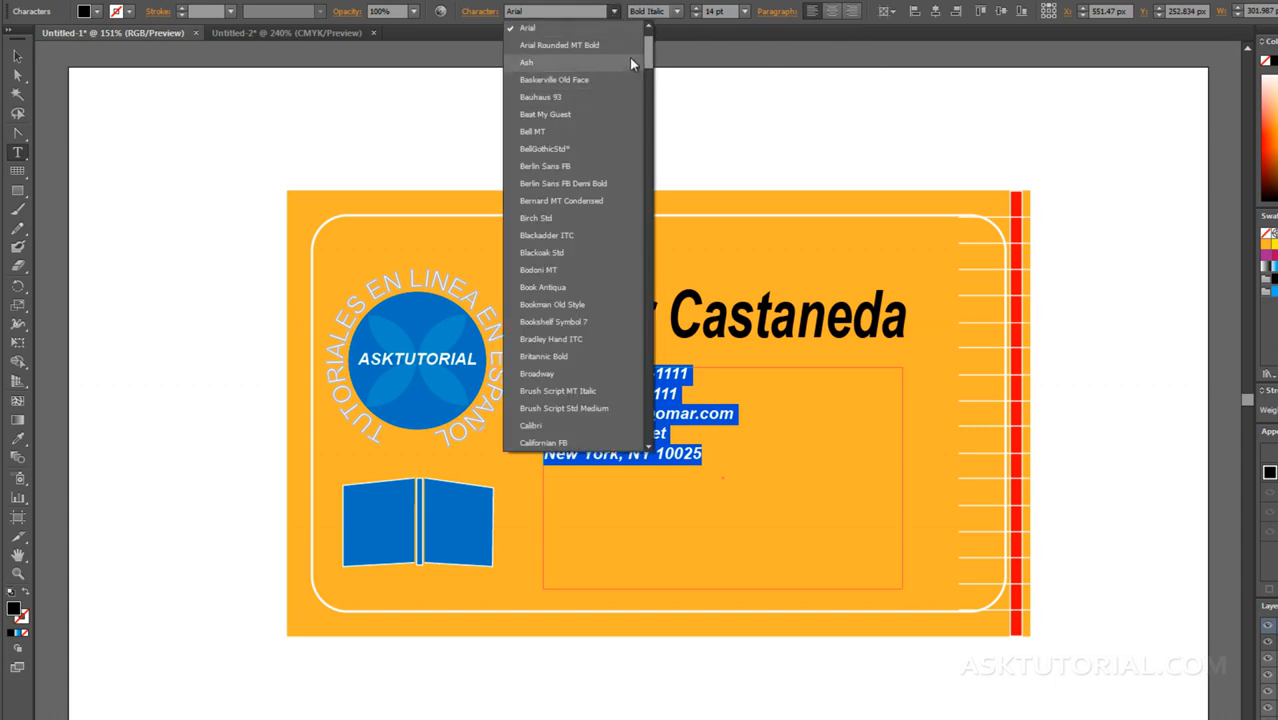
pyautogui.moveTo(648, 43); pyautogui.dragTo(649, 41)
pyautogui.click(677, 12)
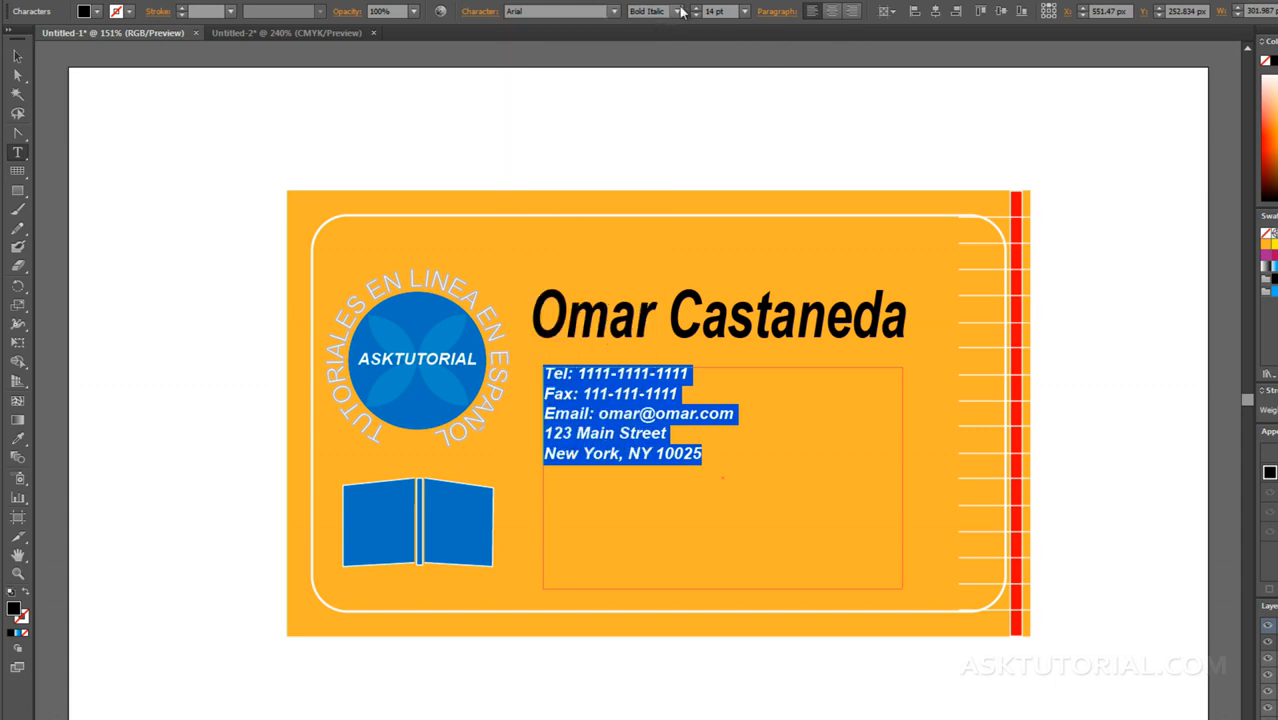
pyautogui.click(679, 12)
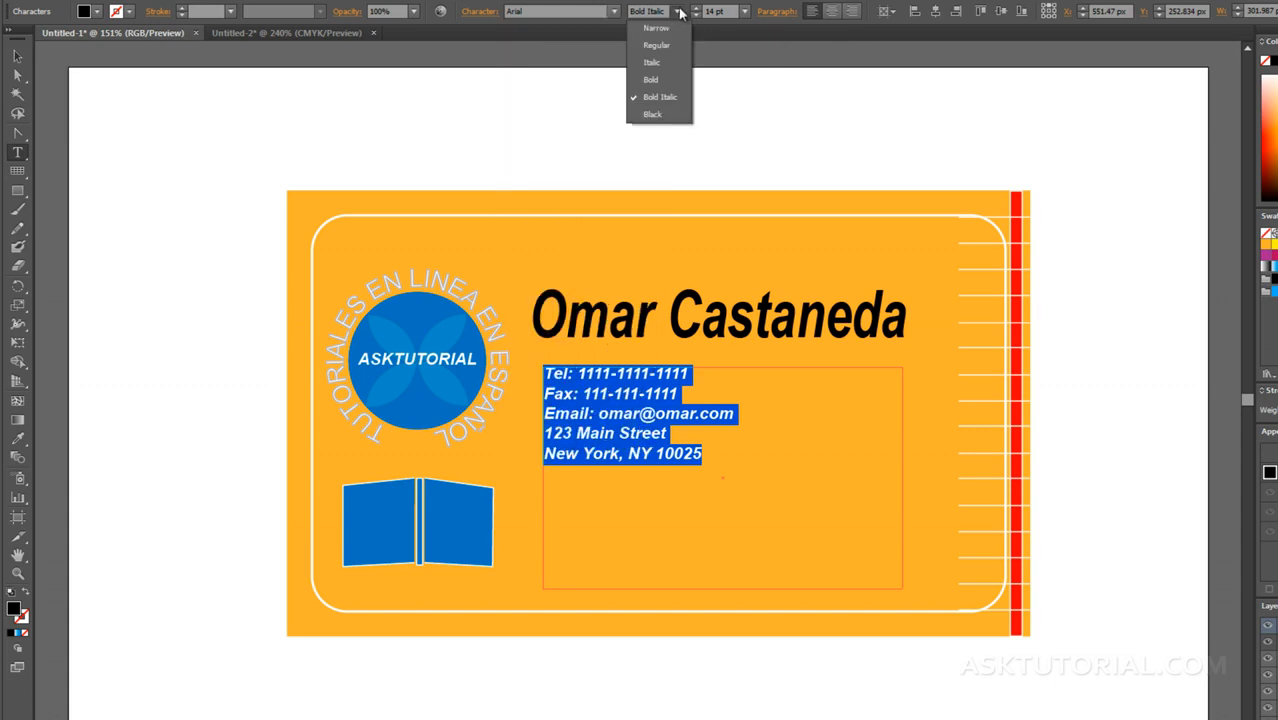
pyautogui.click(651, 62)
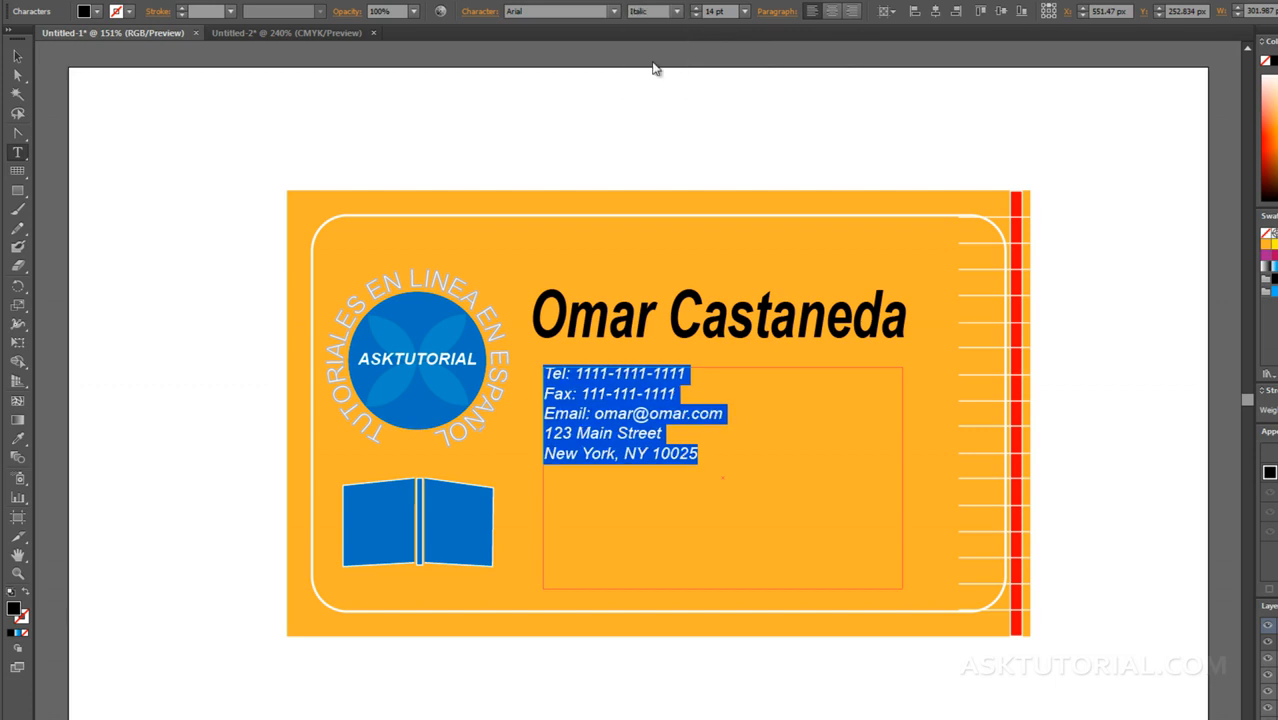
# Step: Try the contact text at 36 pt and set it back to 14 pt
pyautogui.click(744, 11)
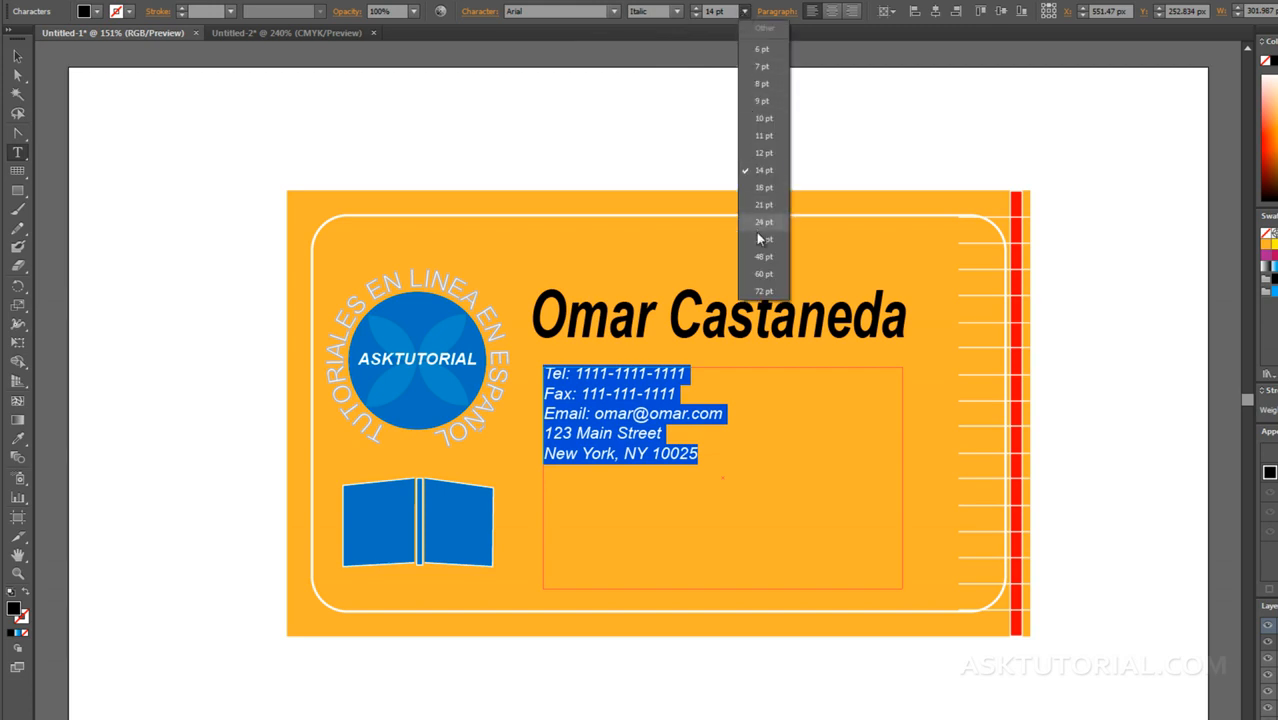
pyautogui.click(760, 239)
pyautogui.click(744, 11)
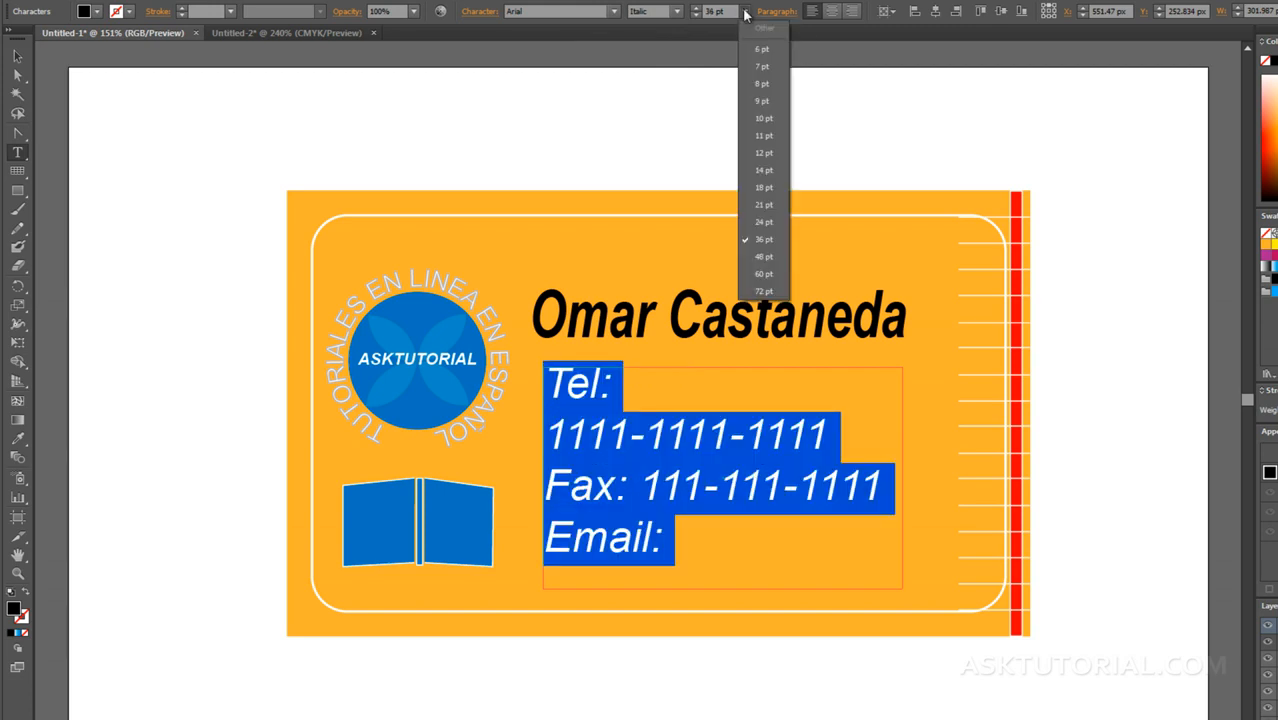
pyautogui.click(760, 170)
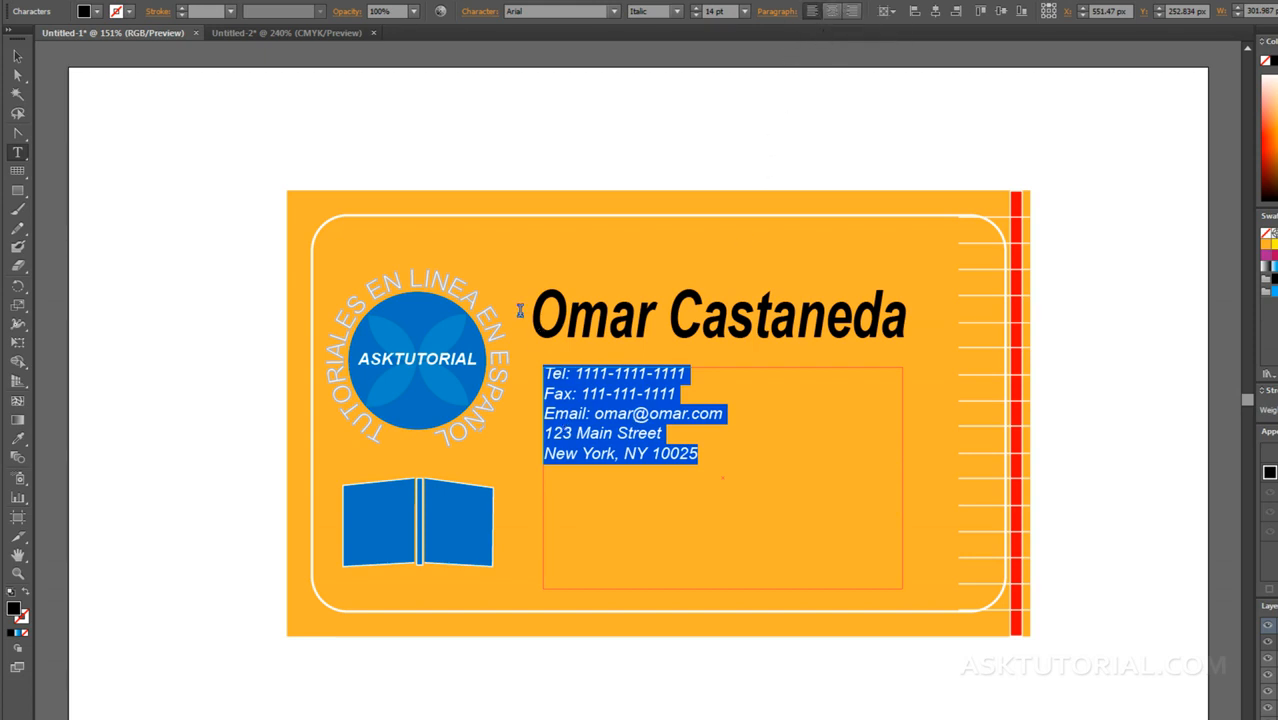
# Step: Resize the contact text frame to about 270 px wide and move it slightly lower beneath the name
pyautogui.click(17, 56)
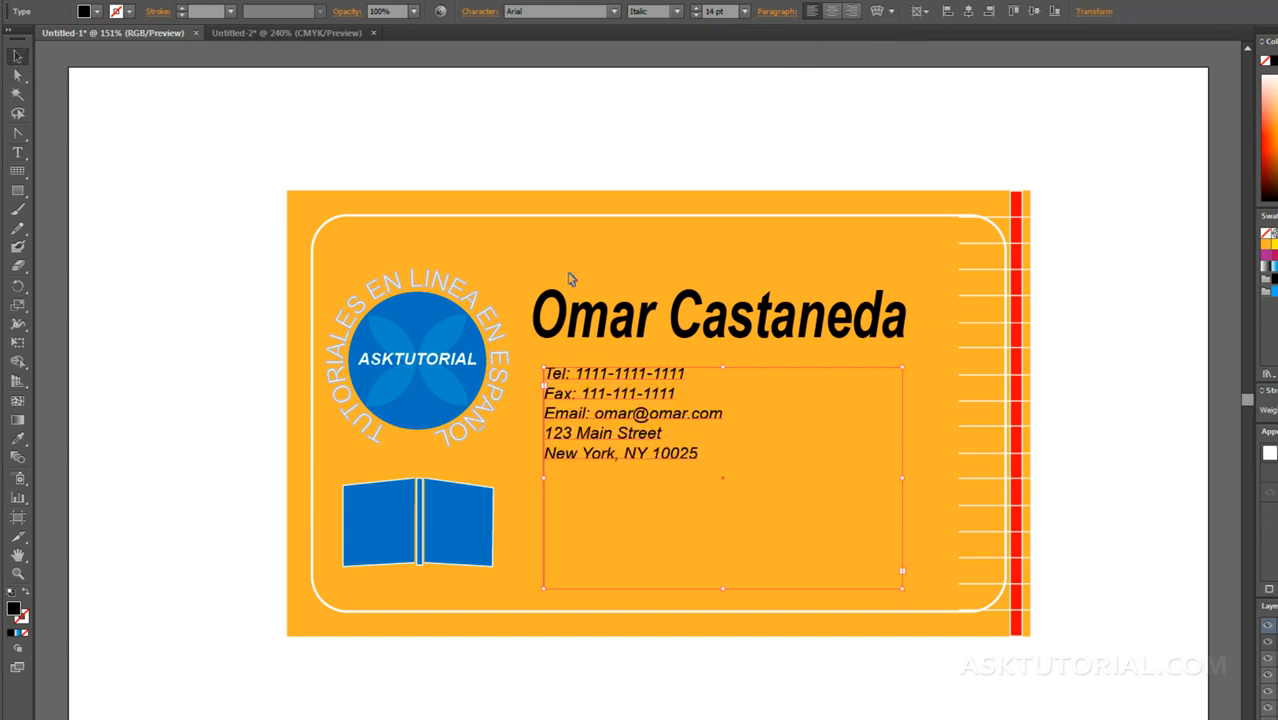
pyautogui.moveTo(893, 576); pyautogui.dragTo(731, 471)
pyautogui.moveTo(668, 420); pyautogui.dragTo(678, 449)
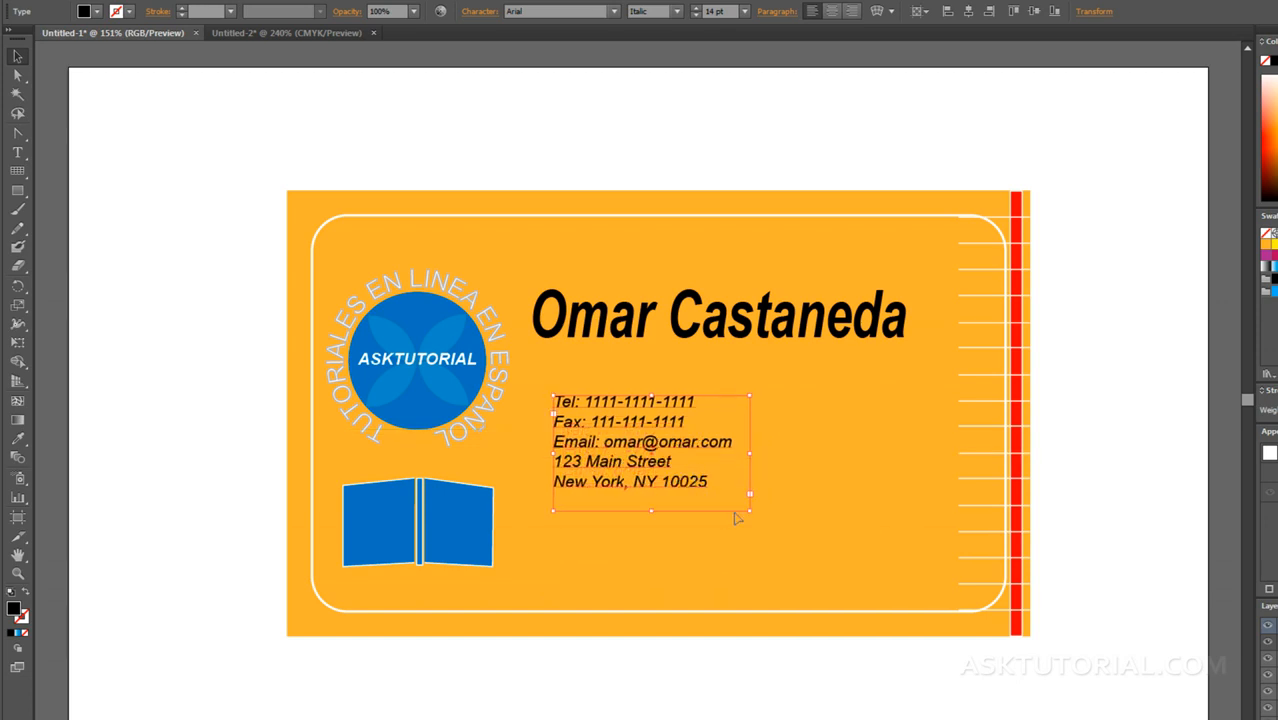
pyautogui.moveTo(750, 510); pyautogui.dragTo(873, 557)
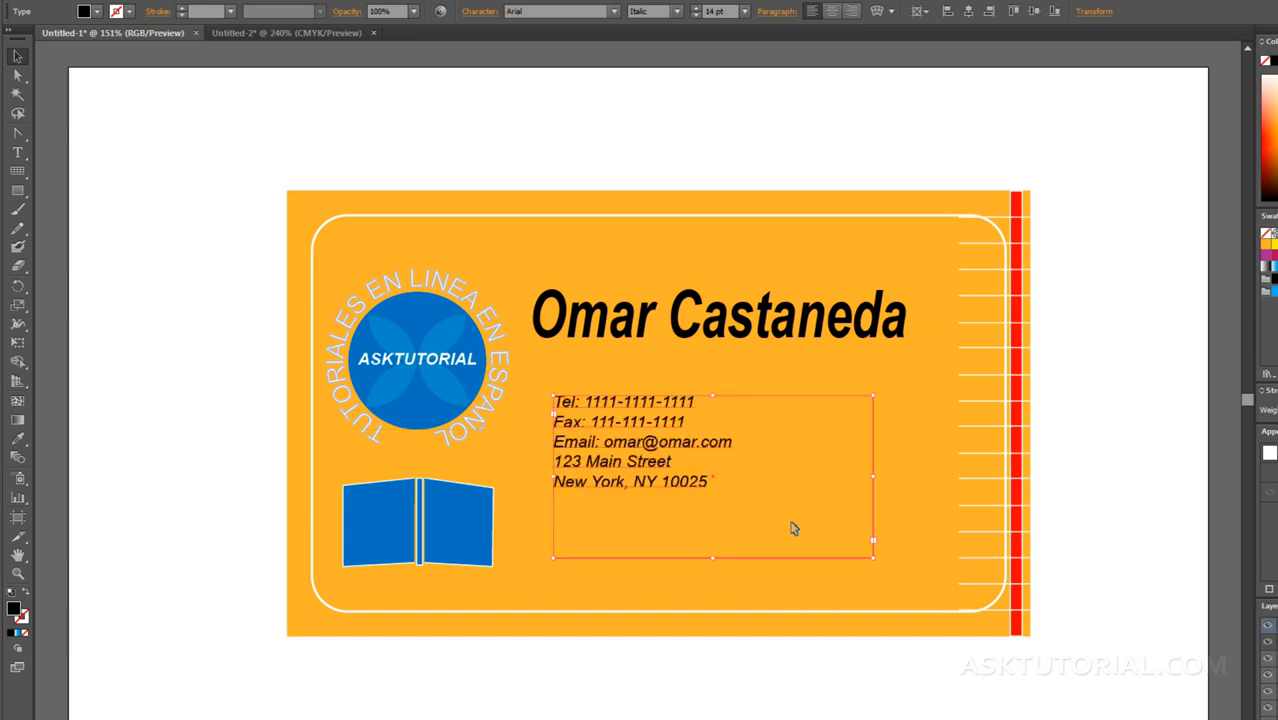
# Step: Set the size of all the contact text to 21 pt and deselect it
pyautogui.tripleClick(705, 482)
pyautogui.moveTo(704, 482); pyautogui.dragTo(546, 386)
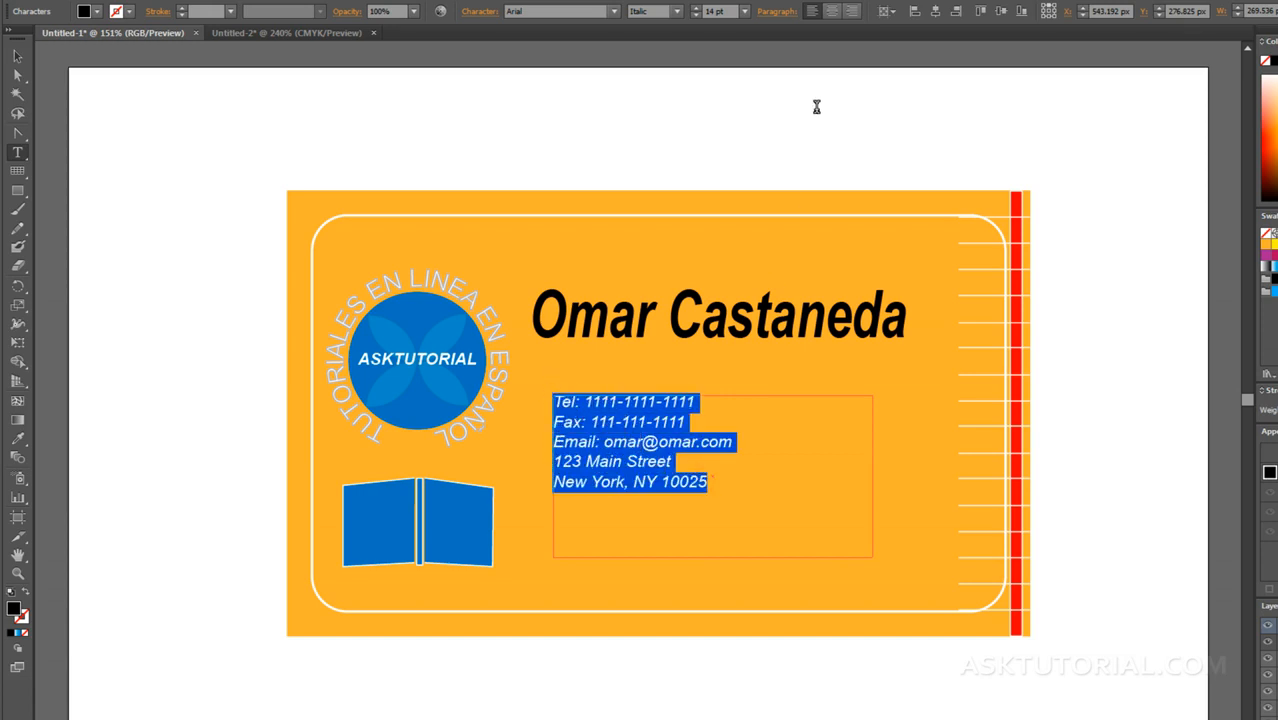
pyautogui.click(745, 11)
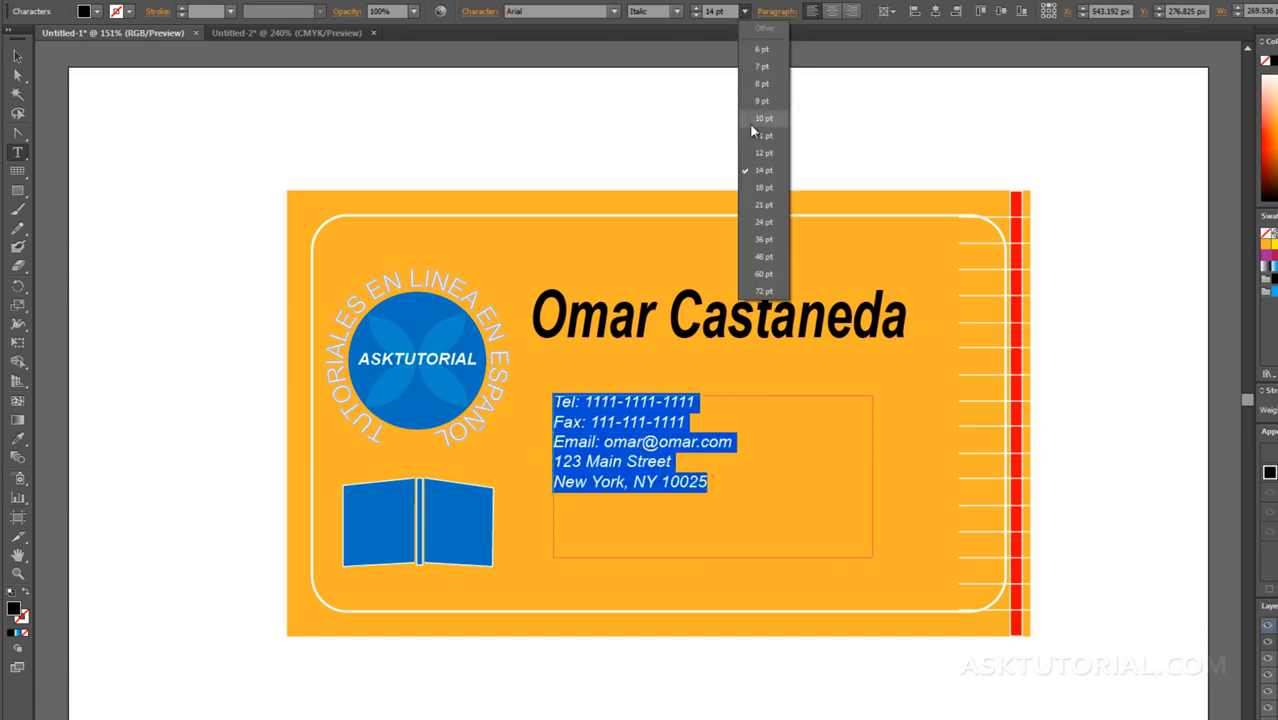
pyautogui.click(760, 205)
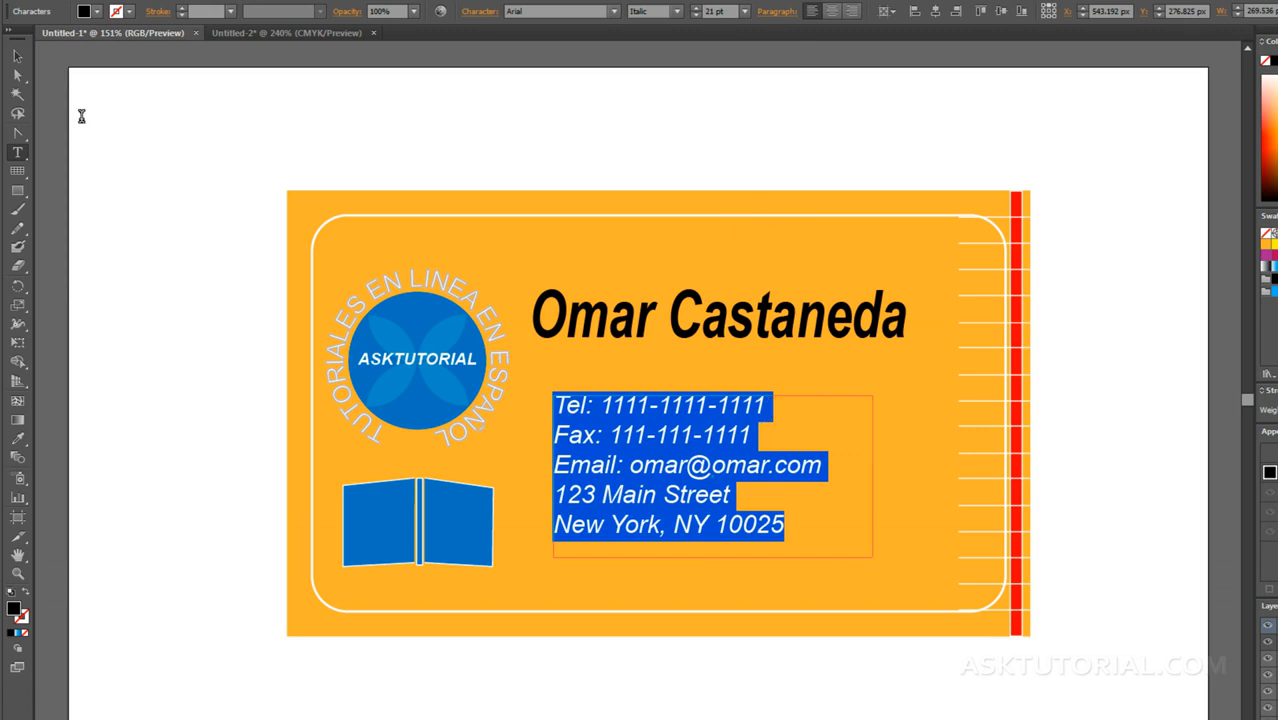
pyautogui.click(17, 56)
pyautogui.click(626, 381)
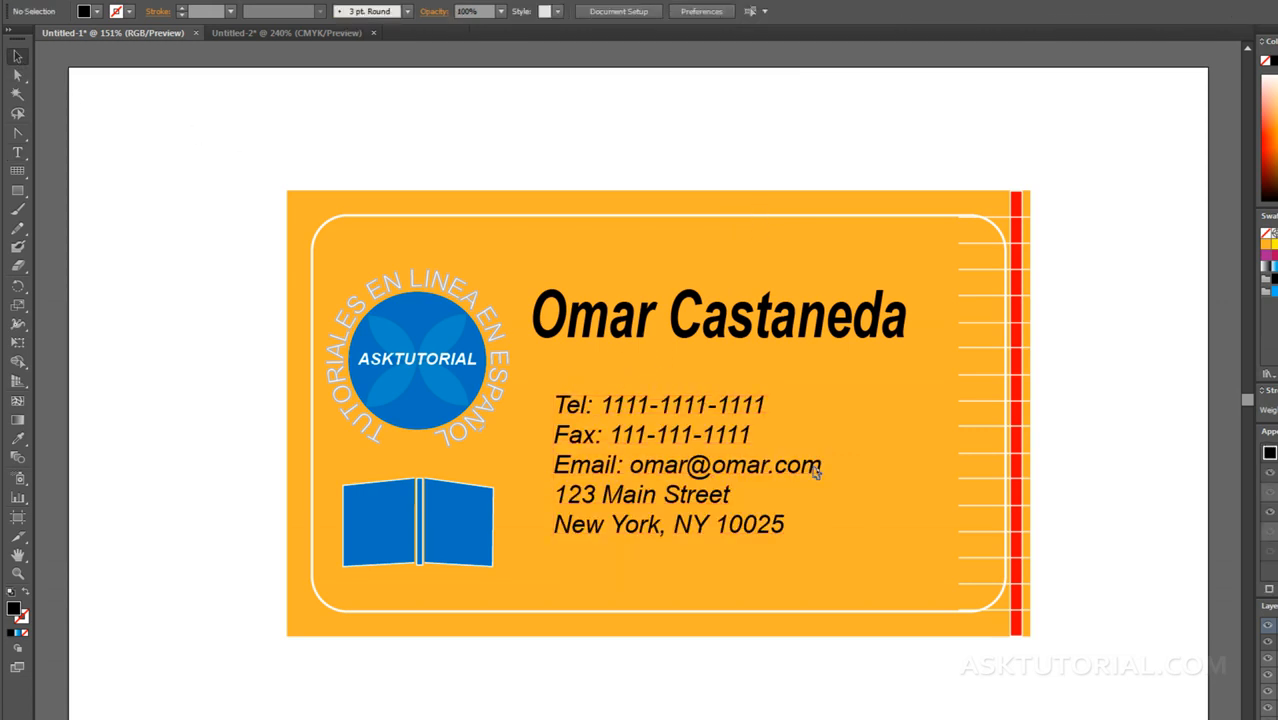
# Step: Try red, yellow and black fills on the contact text and settle on white
pyautogui.click(680, 436)
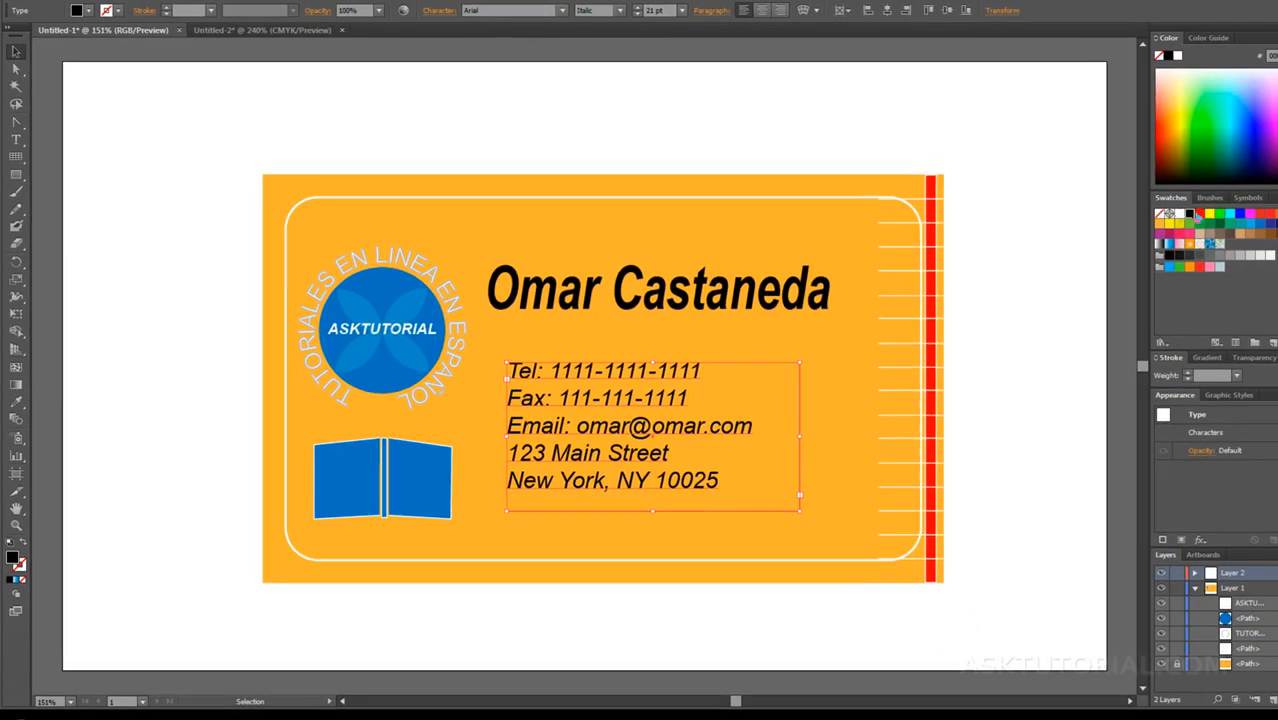
pyautogui.click(1199, 213)
pyautogui.click(1209, 215)
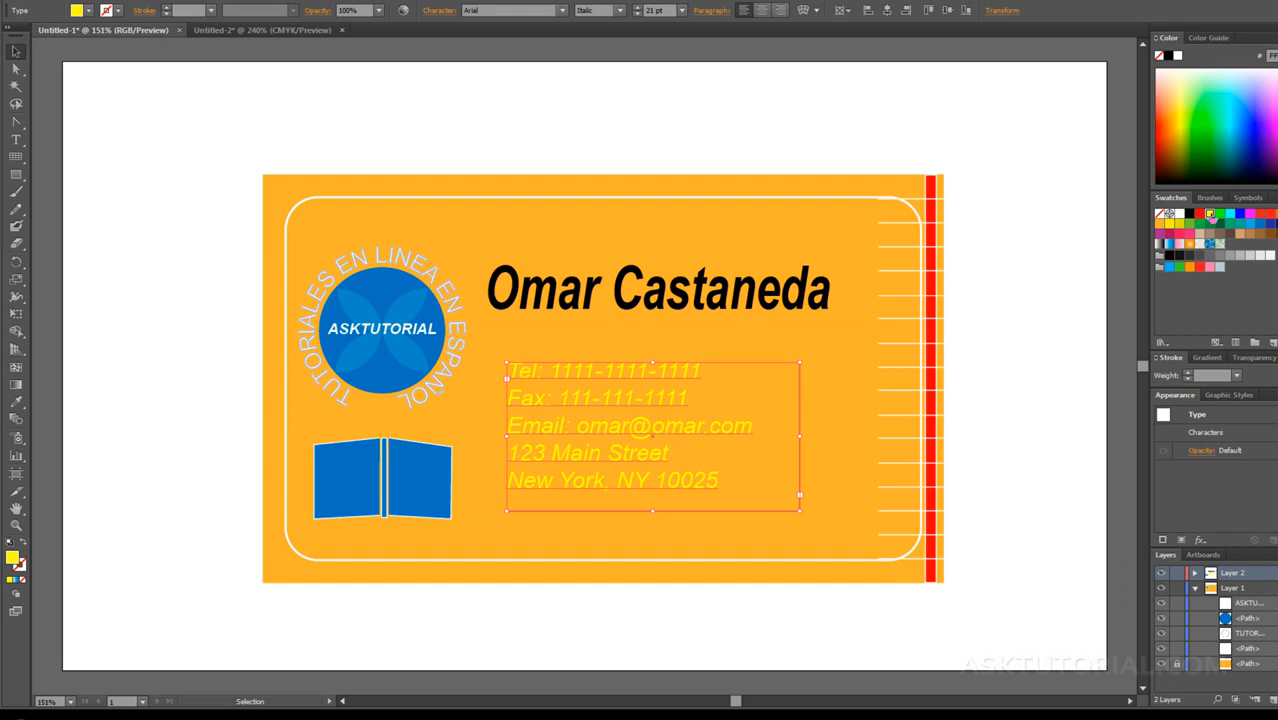
pyautogui.click(1189, 213)
pyautogui.click(1180, 213)
pyautogui.click(648, 340)
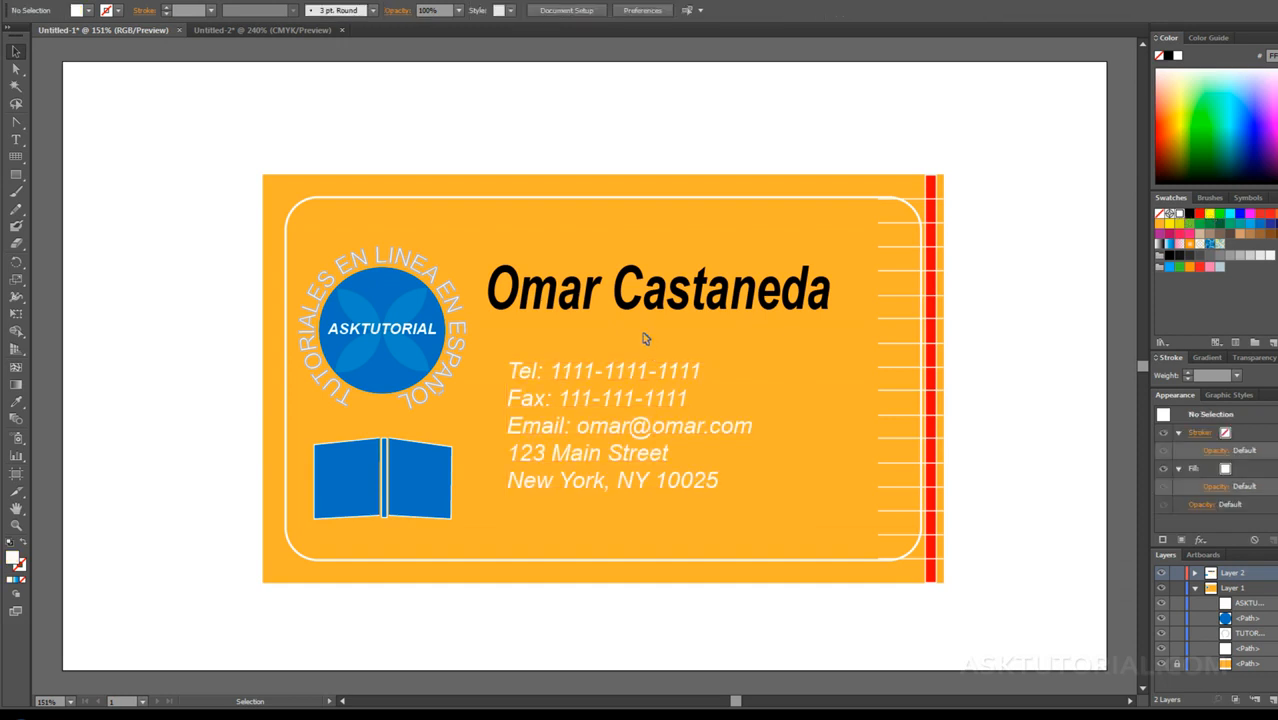
# Step: Fill the name text with white and give it a 1 pt gray stroke
pyautogui.click(641, 297)
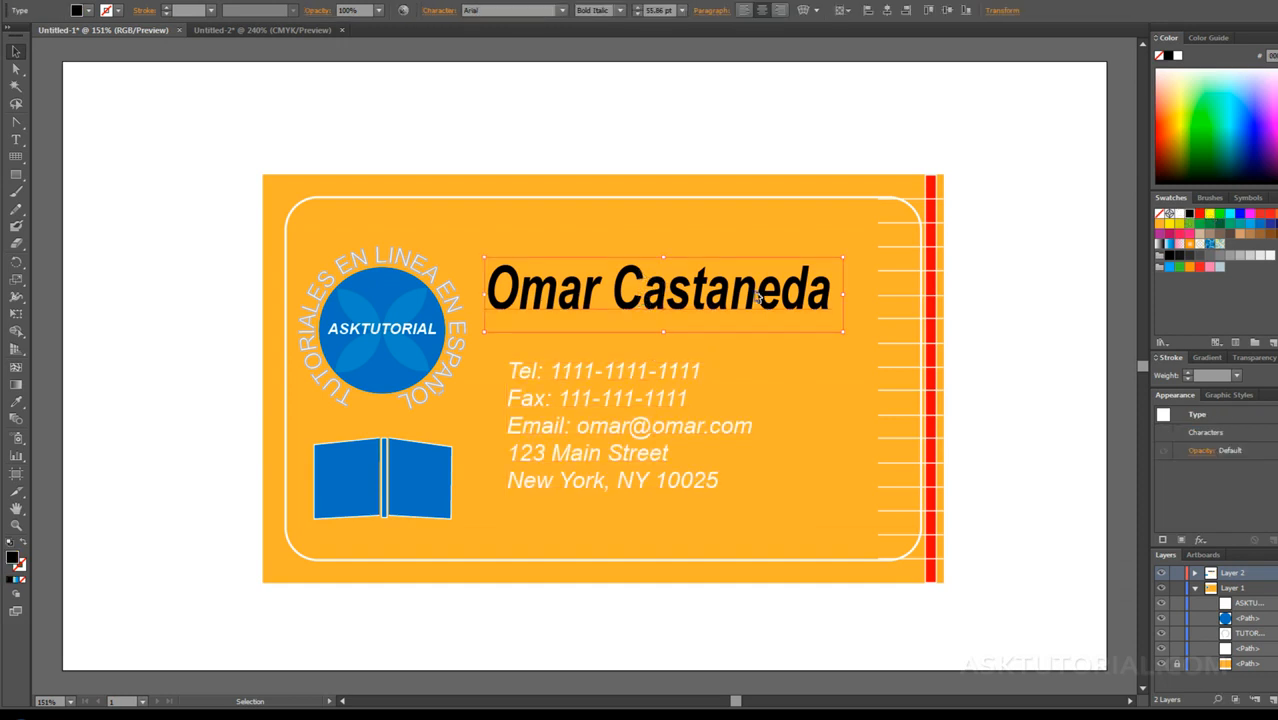
pyautogui.click(1178, 214)
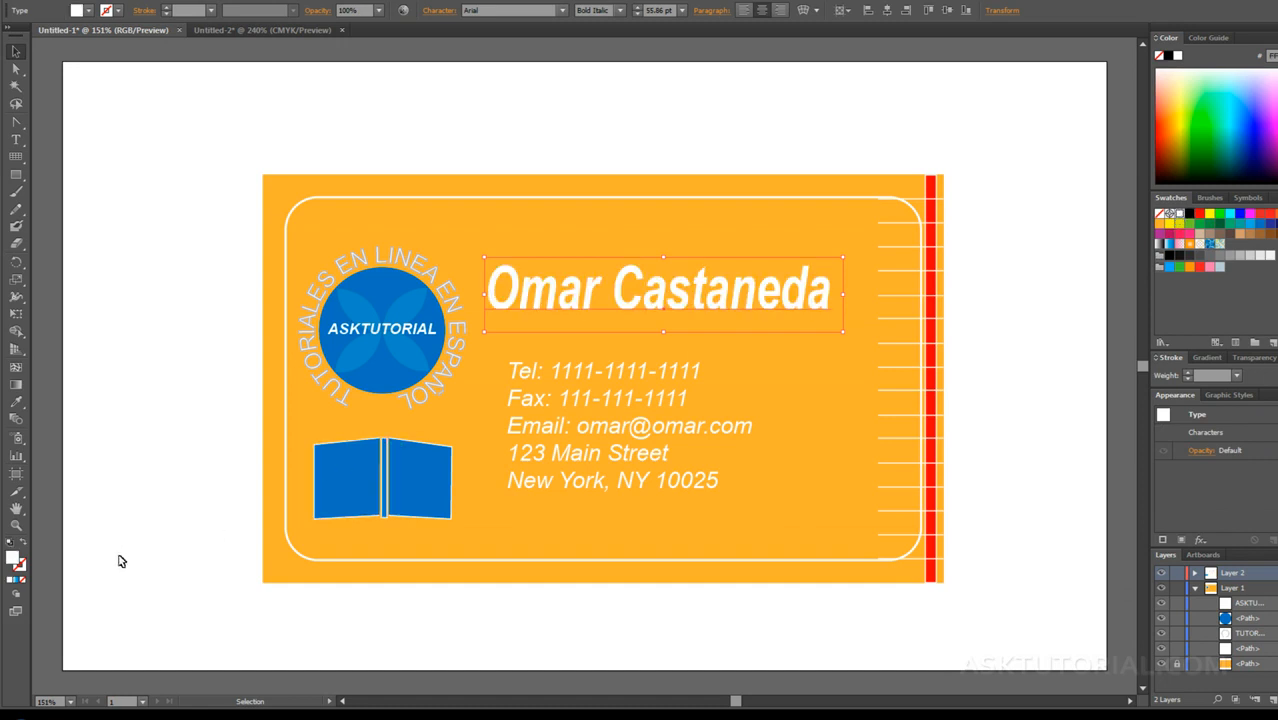
pyautogui.click(20, 566)
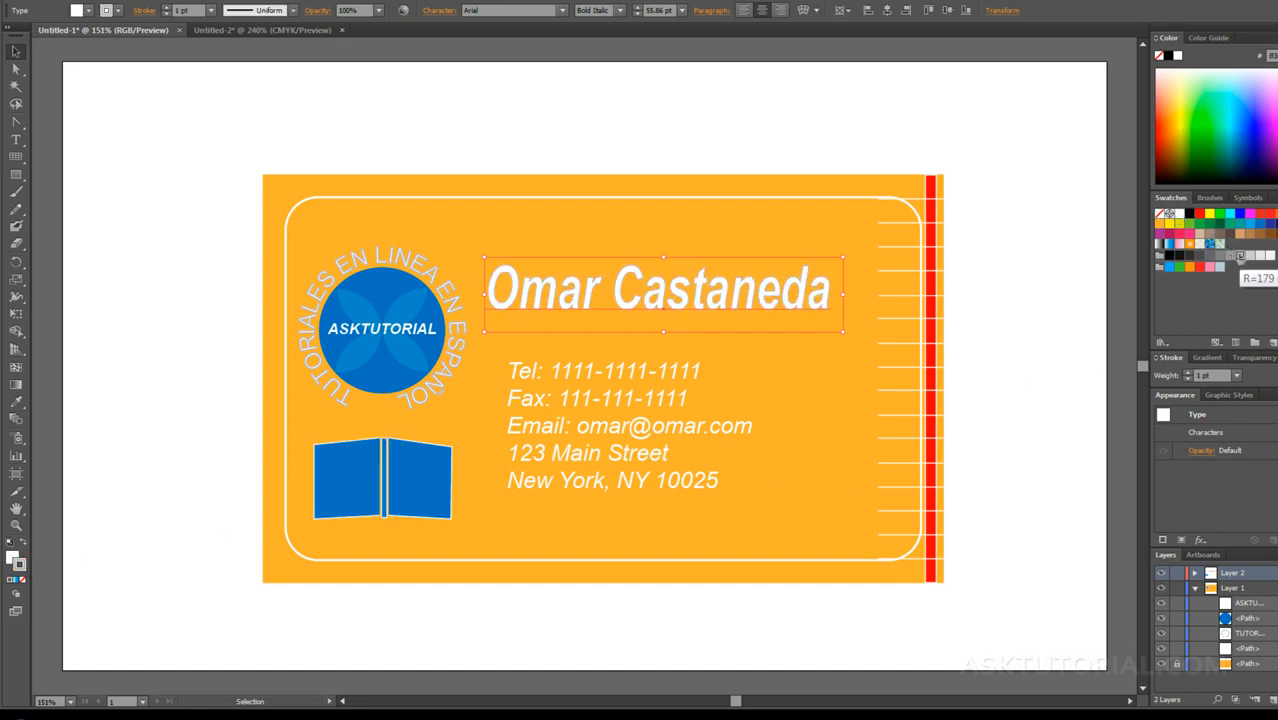
pyautogui.click(830, 388)
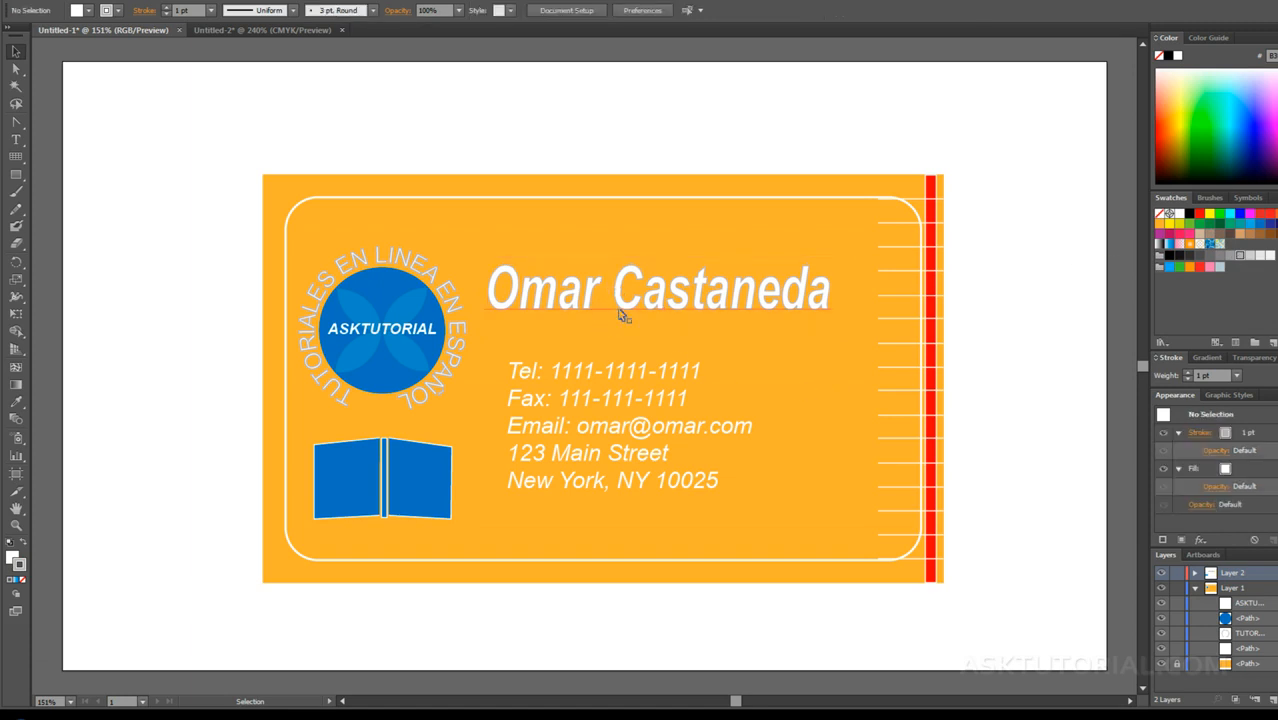
# Step: Apply a 1 pt gray stroke to the contact text
pyautogui.click(663, 410)
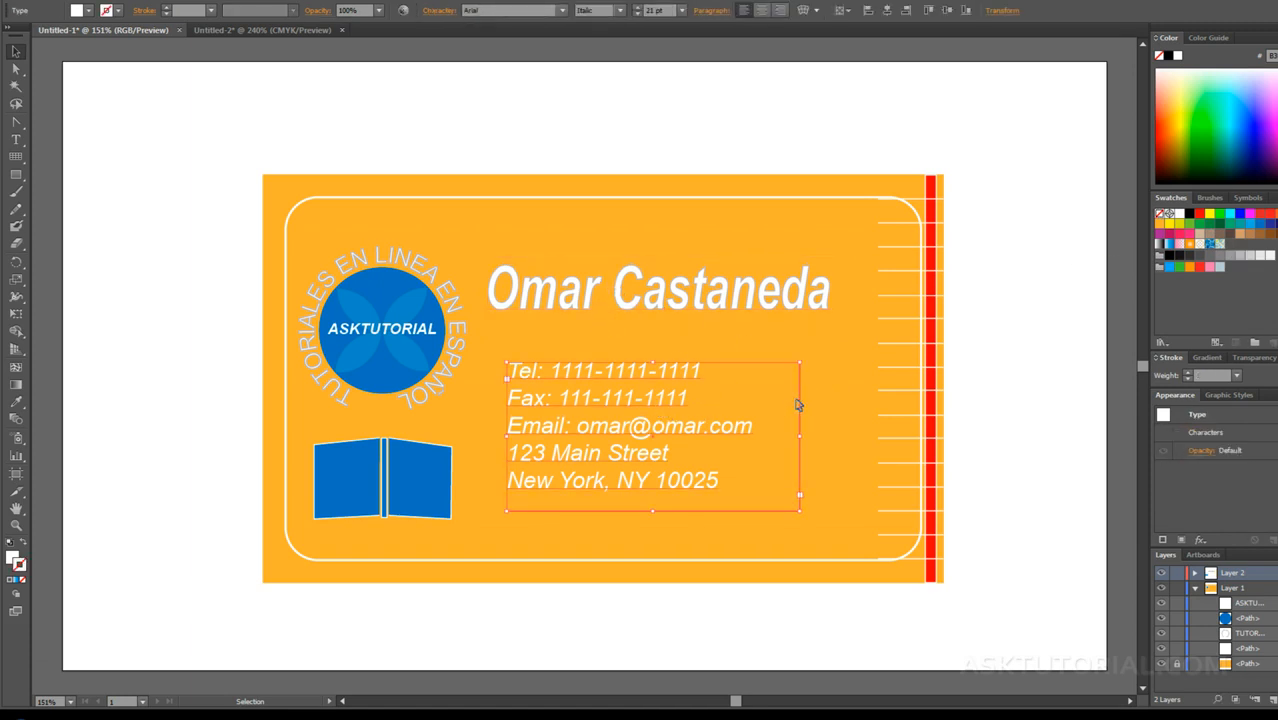
pyautogui.click(1228, 258)
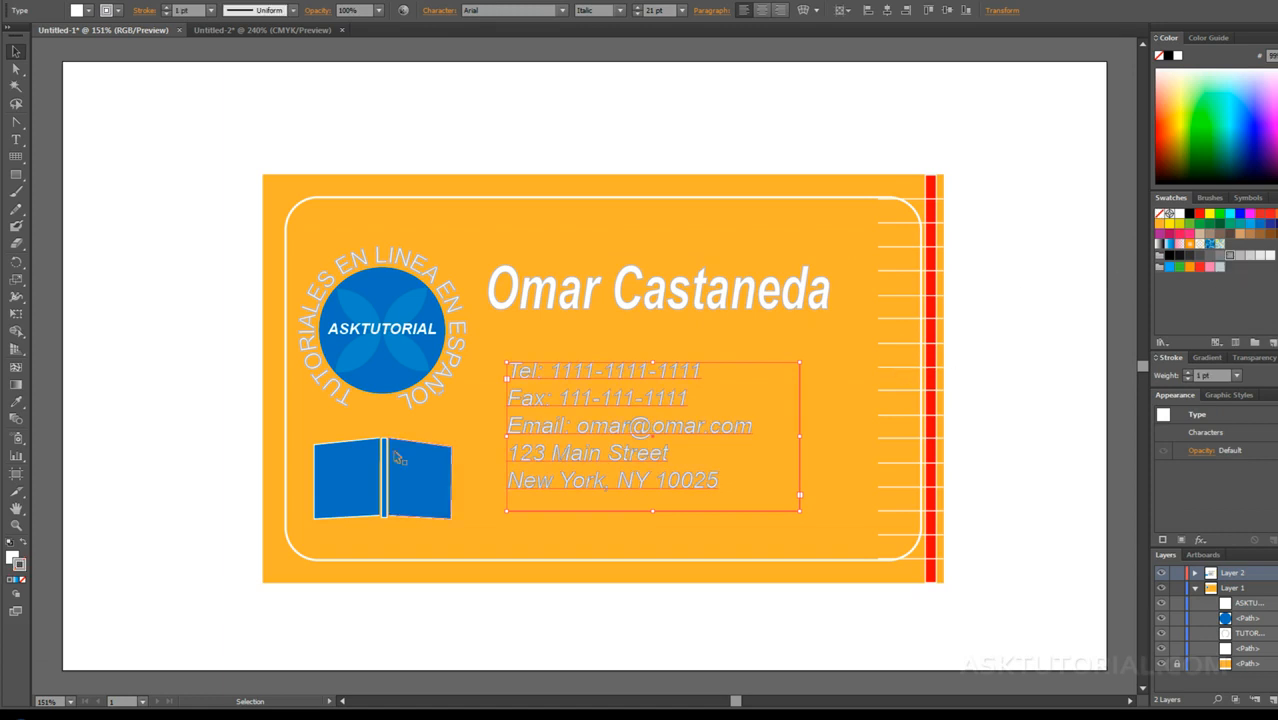
# Step: Remove the stroke from the contact text, give it a dark gray fill and deselect it
pyautogui.click(22, 580)
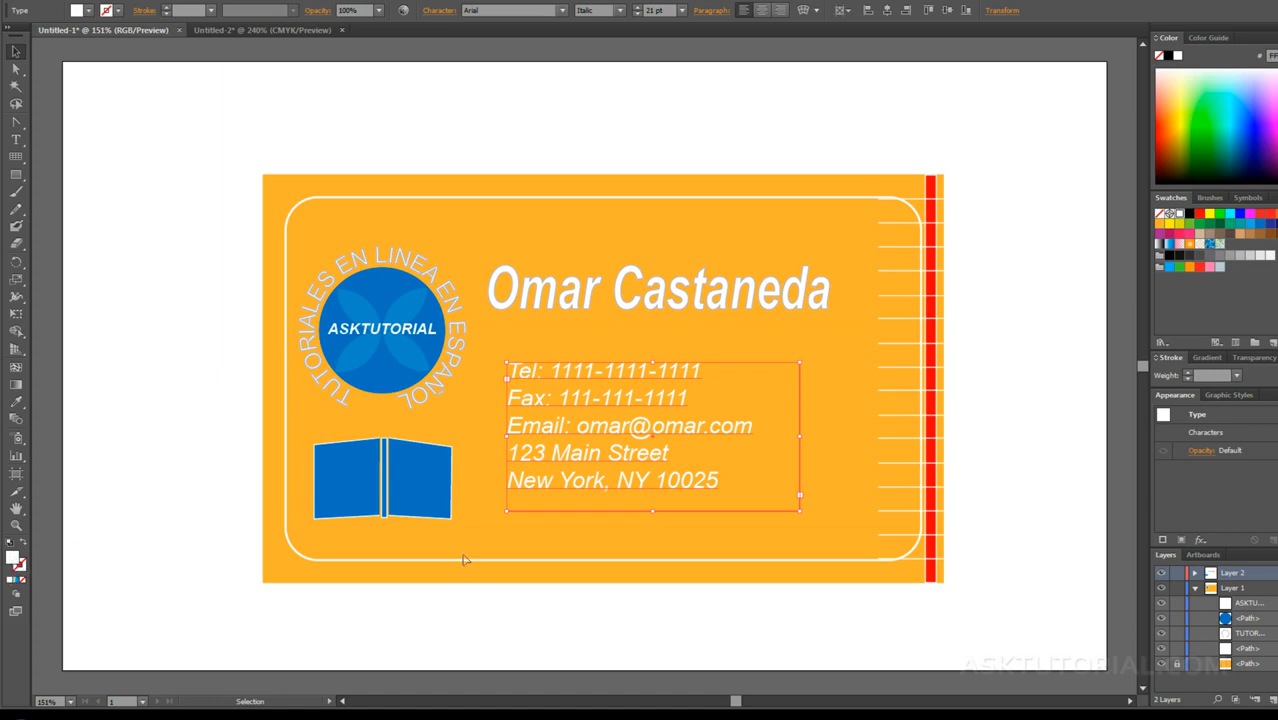
pyautogui.click(1212, 257)
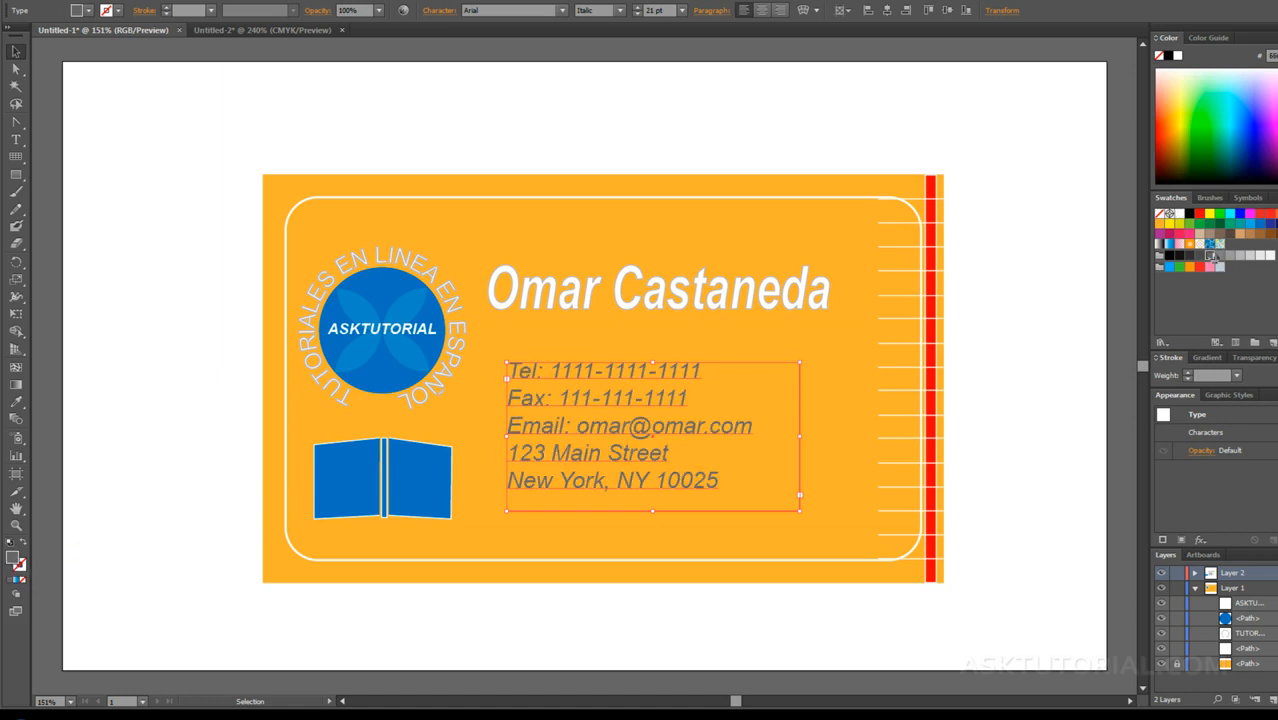
pyautogui.click(830, 416)
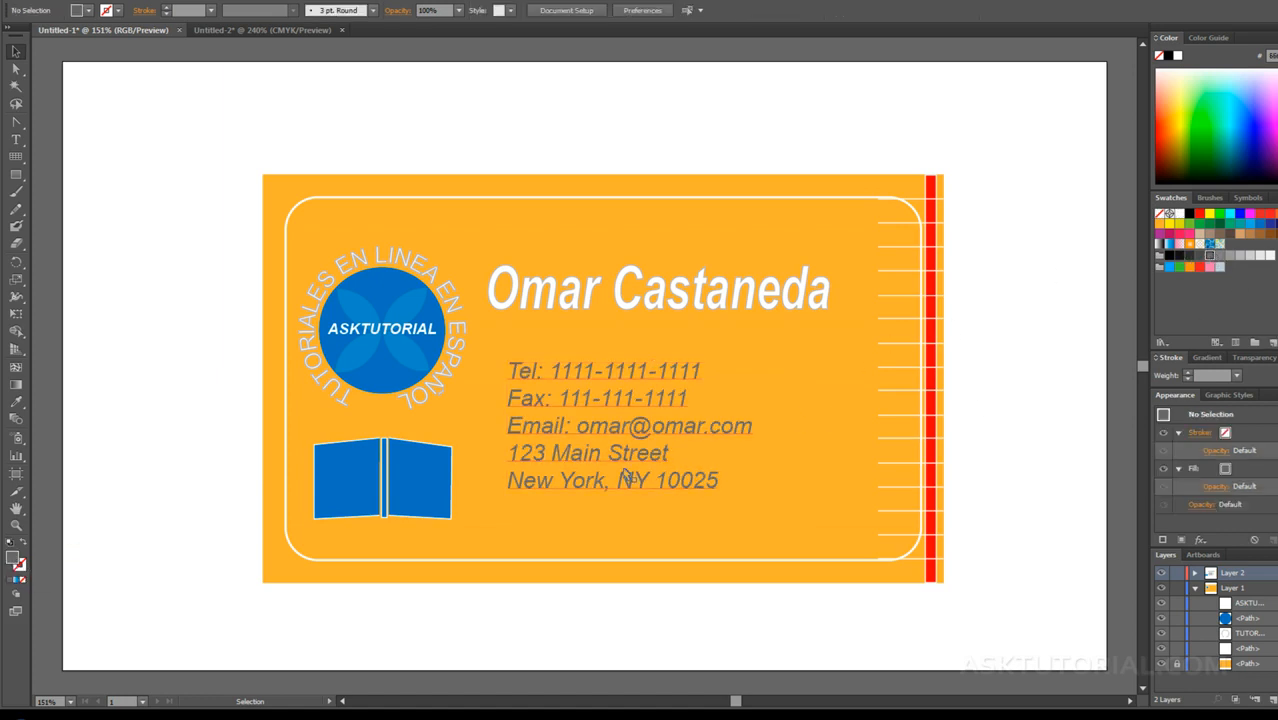
# Step: Shift the contact text frame slightly left and enlarge it to the card's right-hand lines and past its lower edge
pyautogui.moveTo(614, 455); pyautogui.dragTo(603, 456)
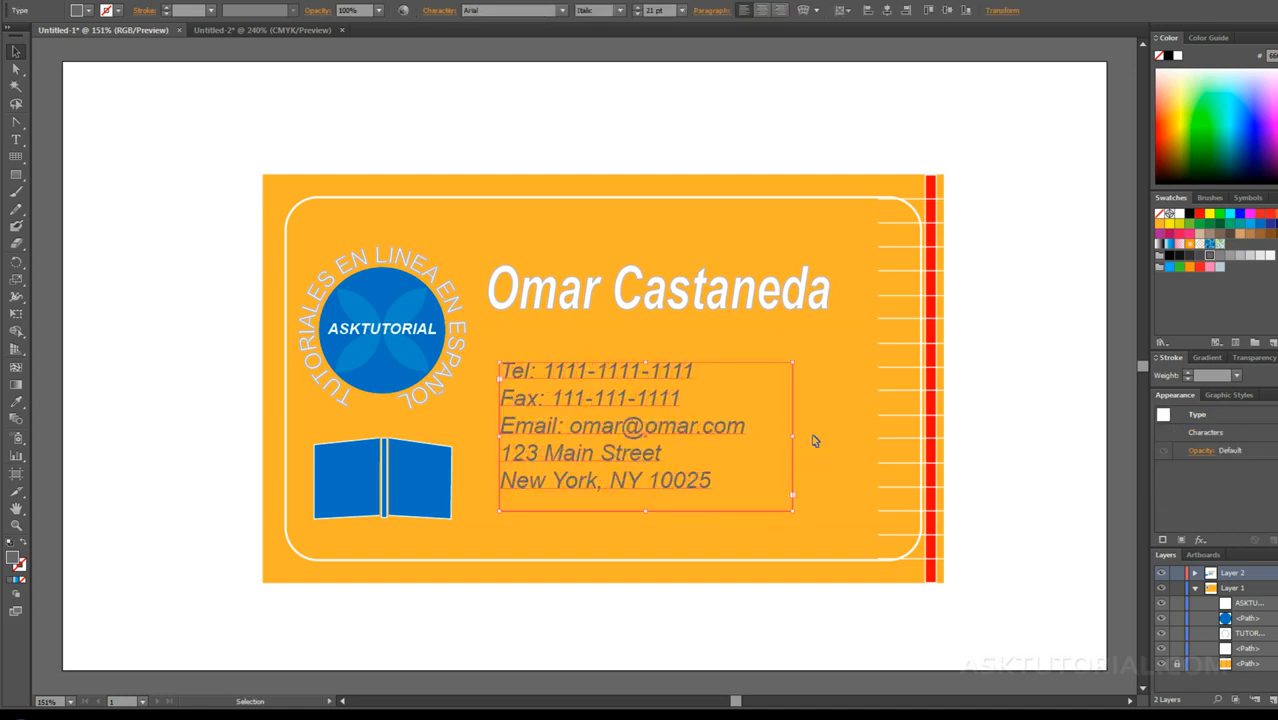
pyautogui.click(813, 441)
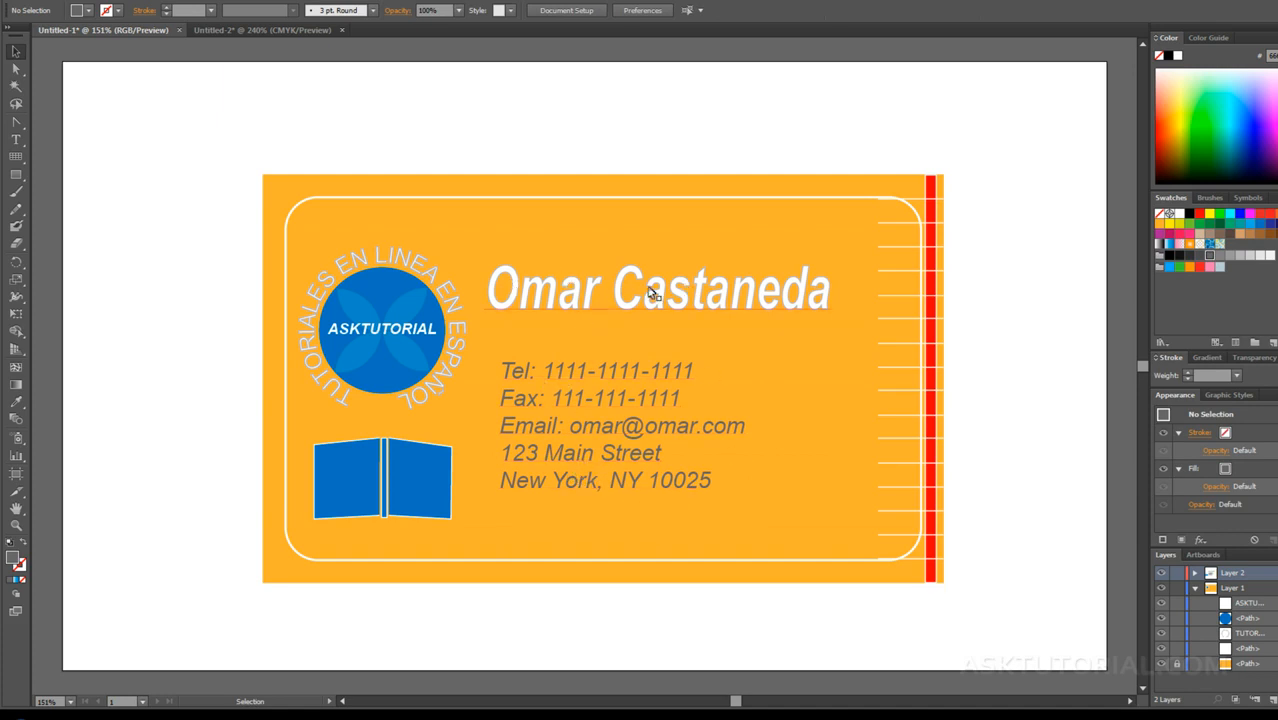
pyautogui.click(676, 398)
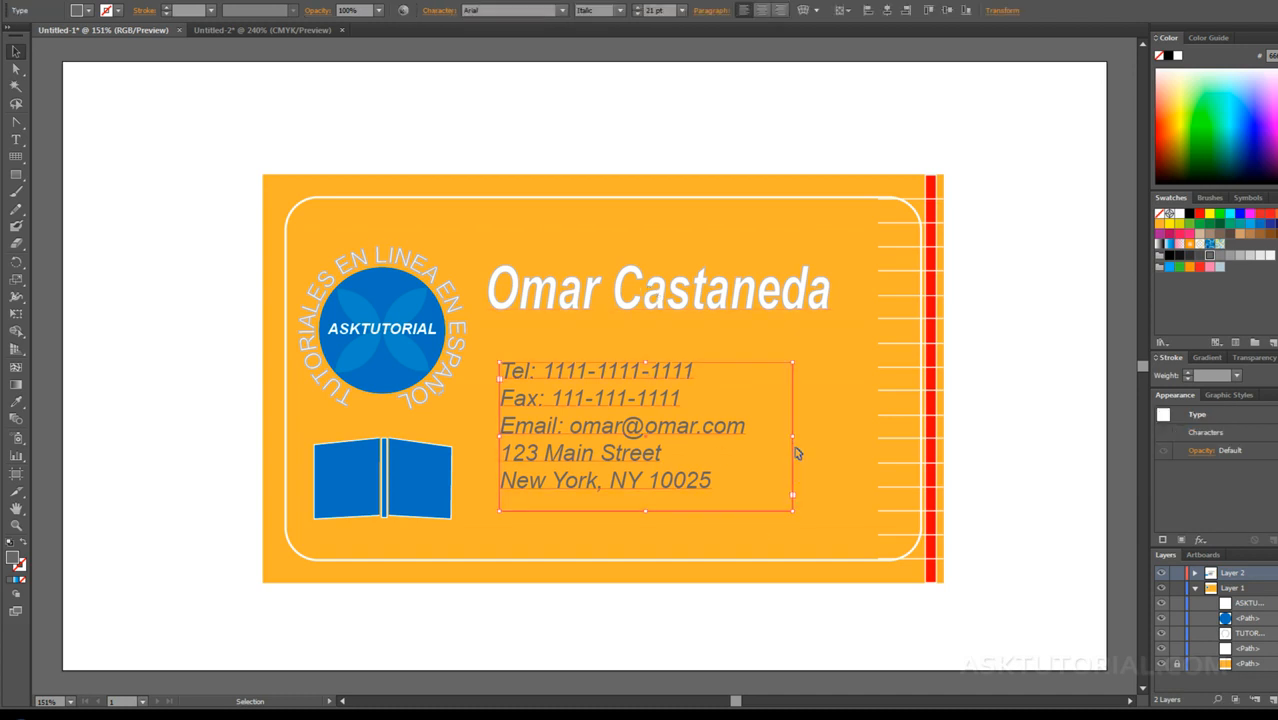
pyautogui.moveTo(794, 437); pyautogui.dragTo(910, 437)
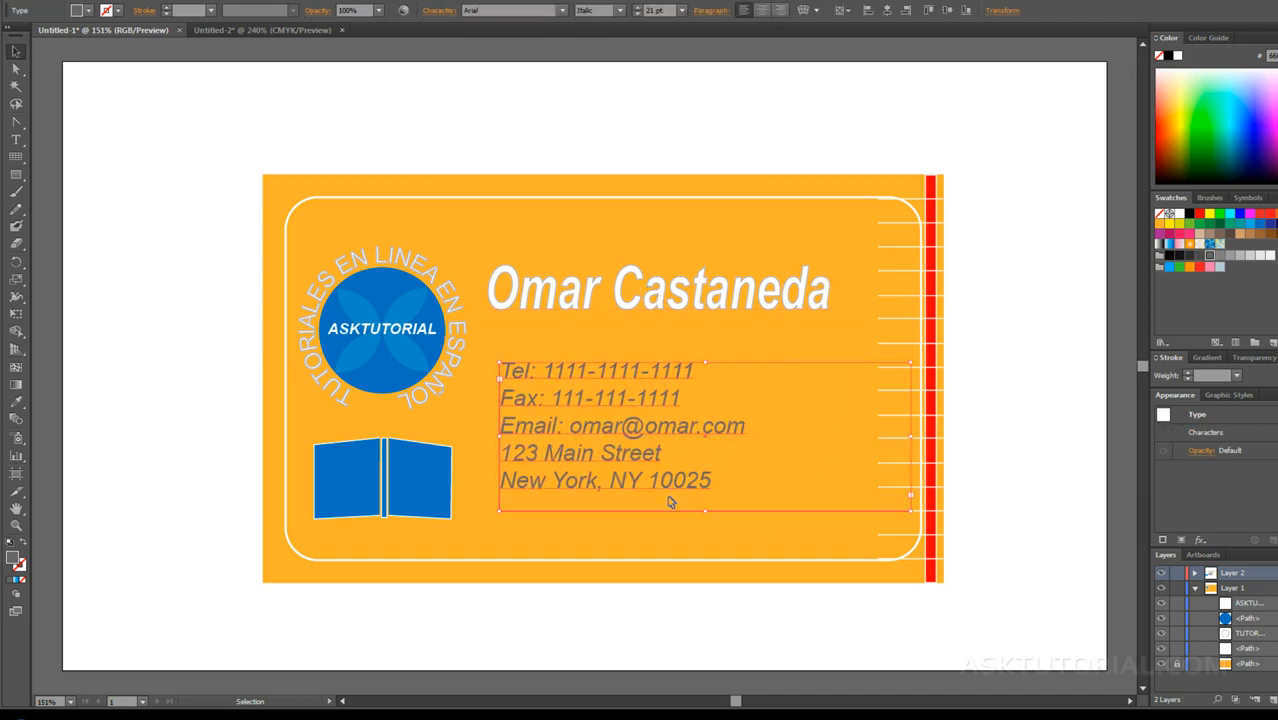
pyautogui.moveTo(705, 511); pyautogui.dragTo(705, 595)
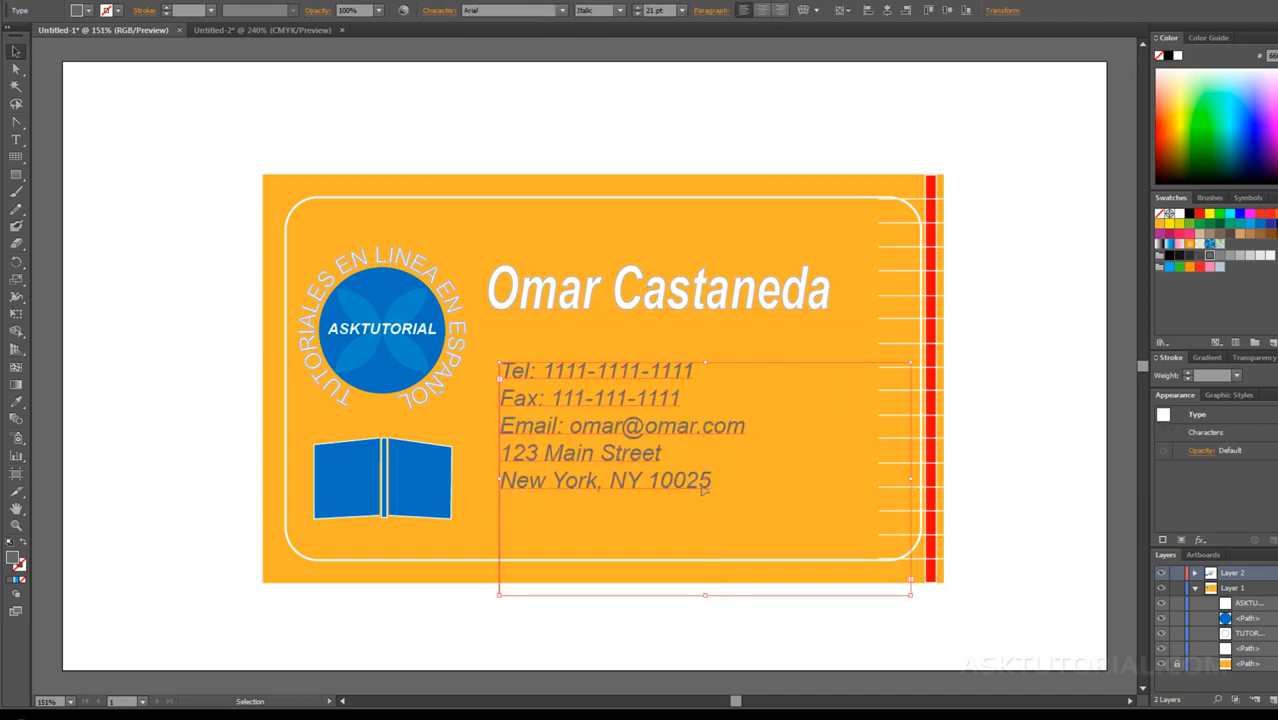
# Step: Add a long run of N characters below the last address line and extend the text frame downward to fit the overflow
pyautogui.click(566, 513)
pyautogui.doubleClick(712, 481)
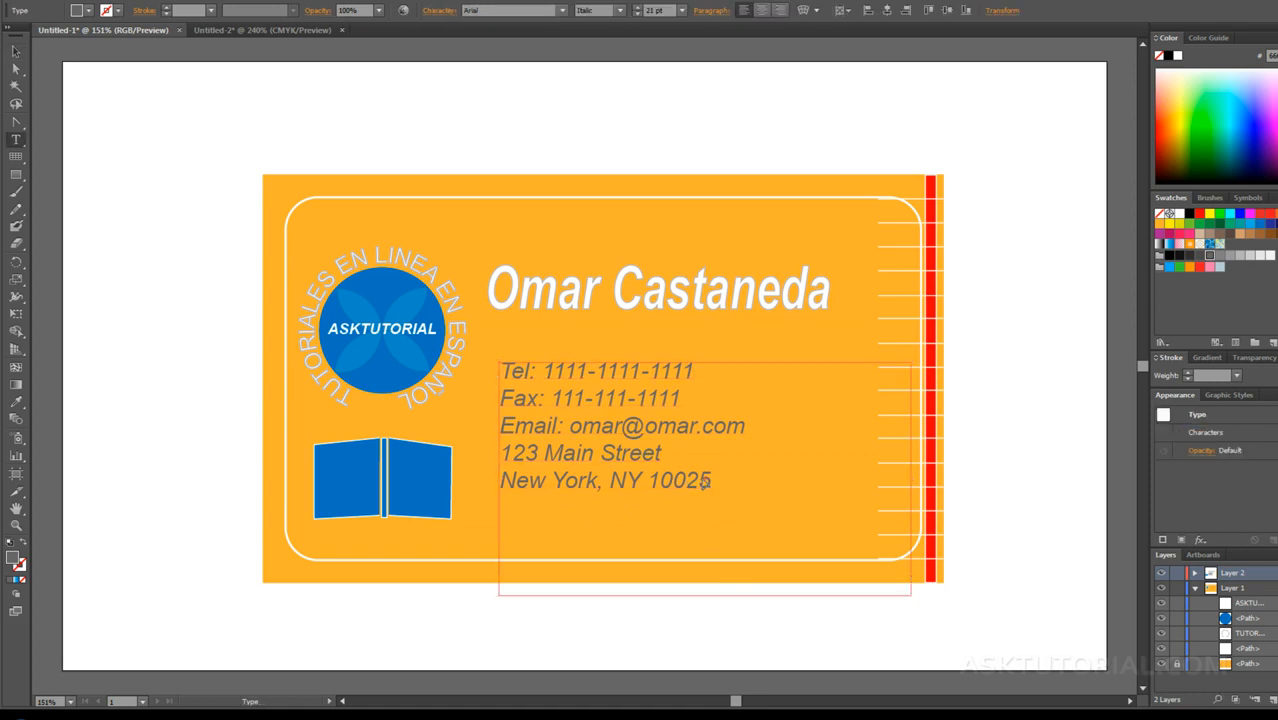
pyautogui.write('NNN')
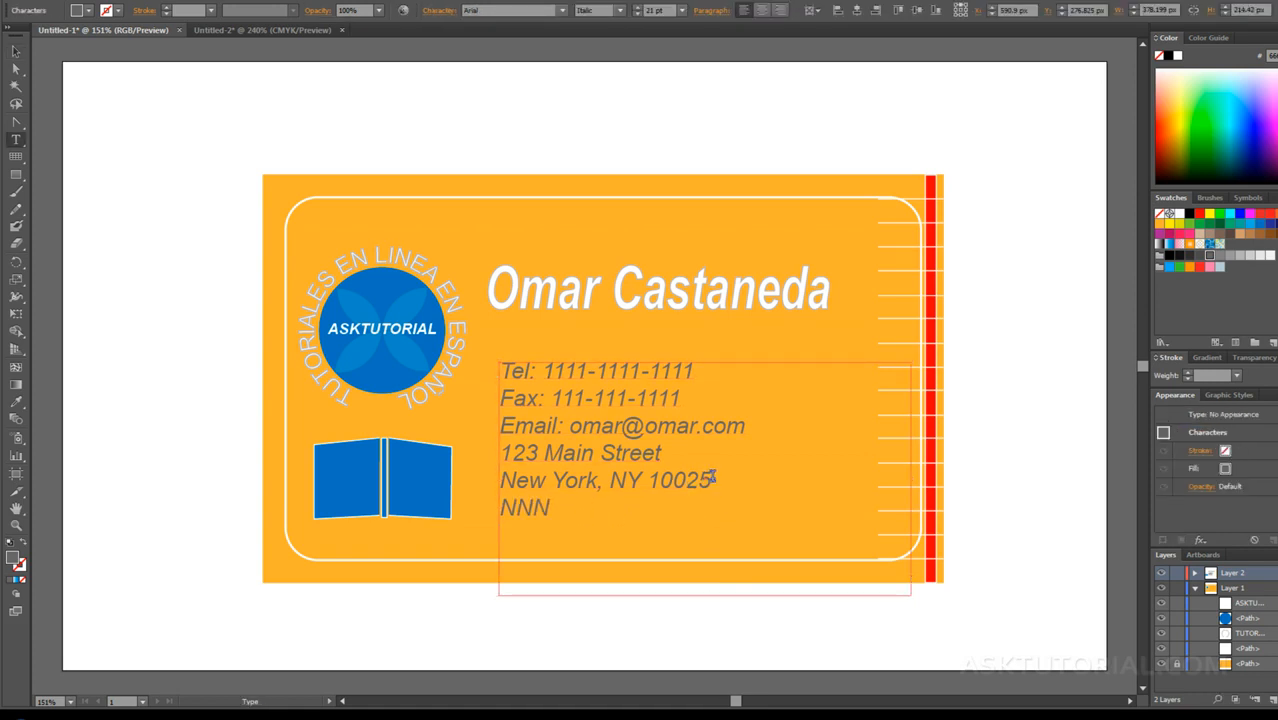
pyautogui.write('NNNNNNNNNNNNNNNNNNNNNNNNNNNNNNNNNNNNNNNNNNNNNNNNNNNNNNNNNNNNNNNNNNNNNNNNNNNNNNNNNNNN-NNNNNNNNNNNNN-')
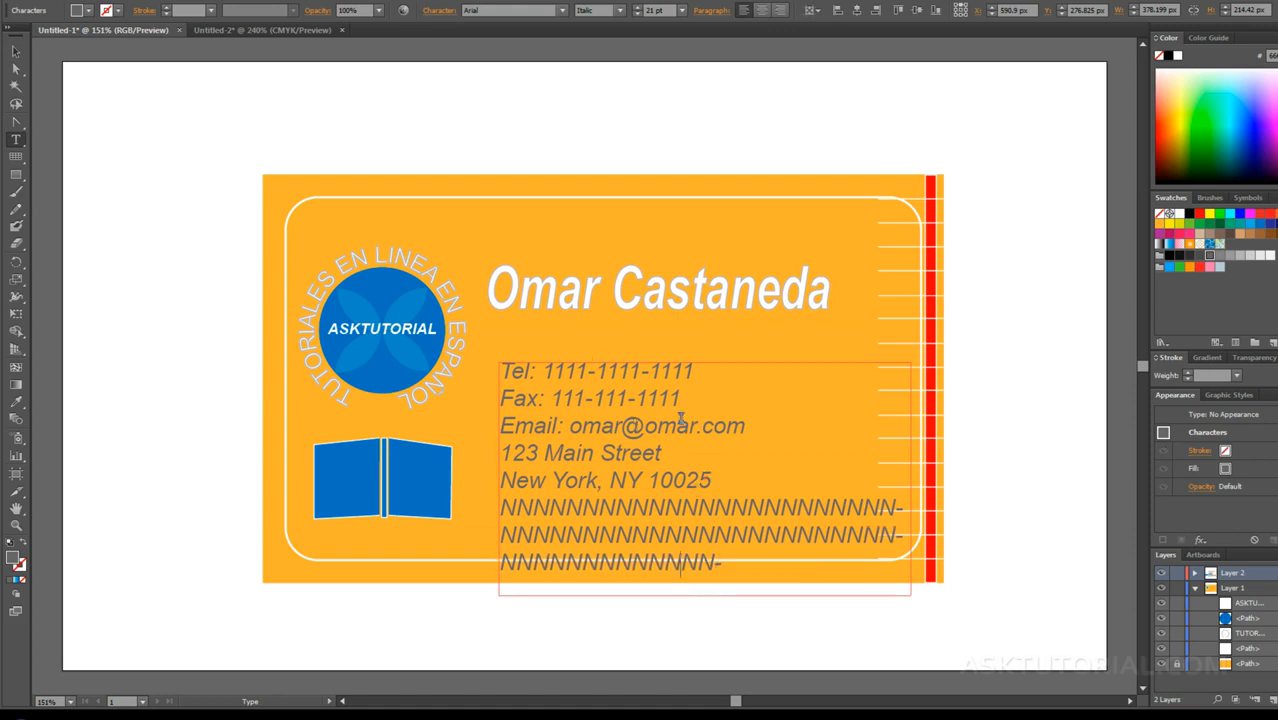
pyautogui.click(14, 50)
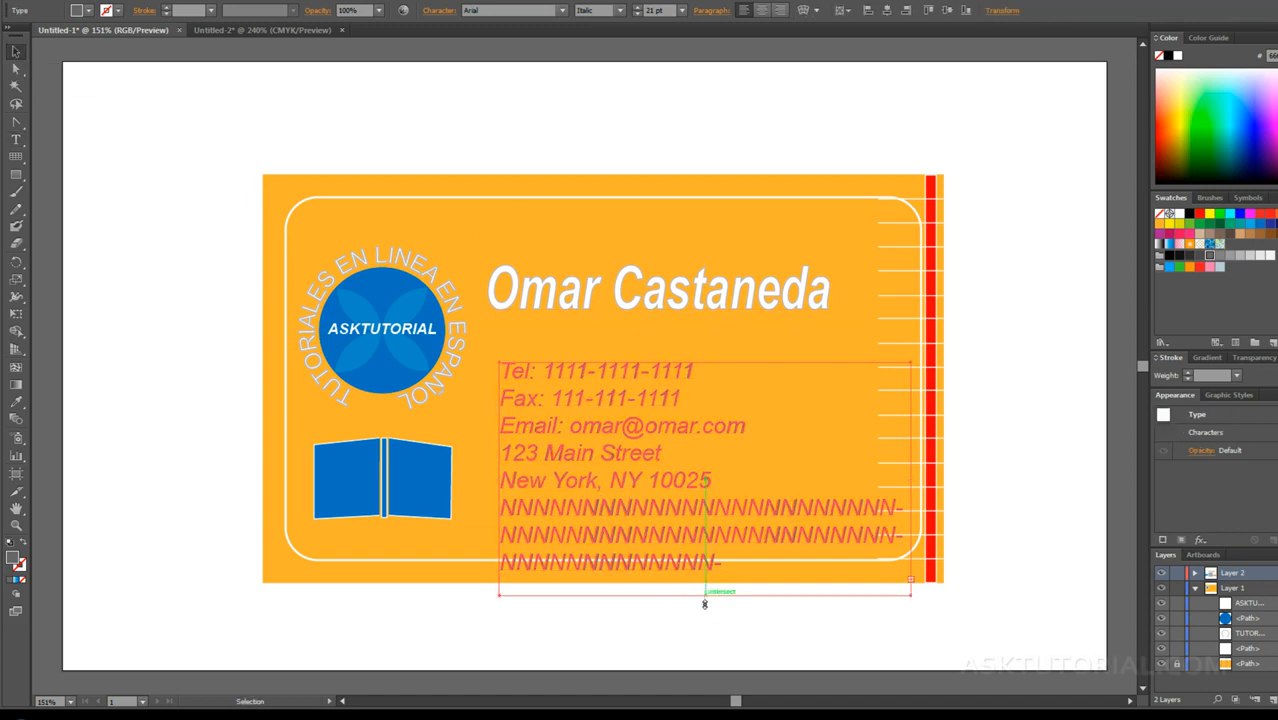
pyautogui.moveTo(704, 604); pyautogui.dragTo(704, 650)
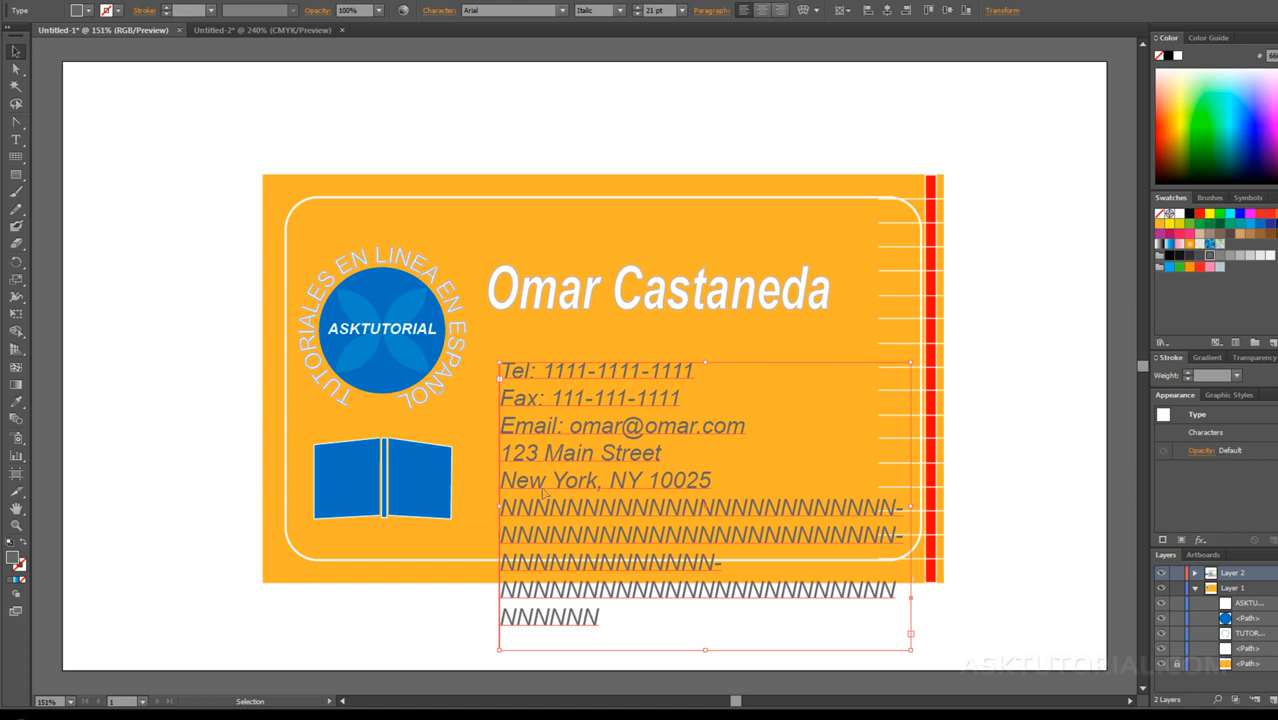
# Step: Delete the run of N characters below the address and finish editing the contact text
pyautogui.doubleClick(600, 618)
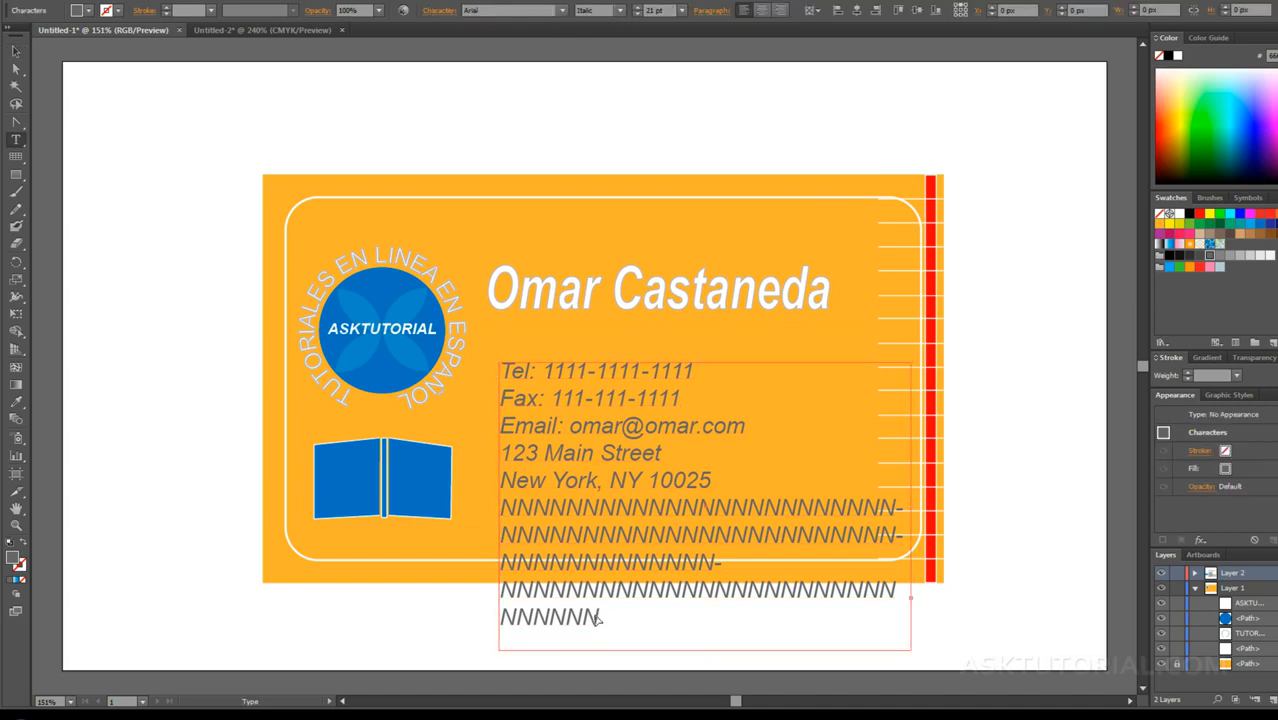
pyautogui.moveTo(593, 613); pyautogui.dragTo(472, 503)
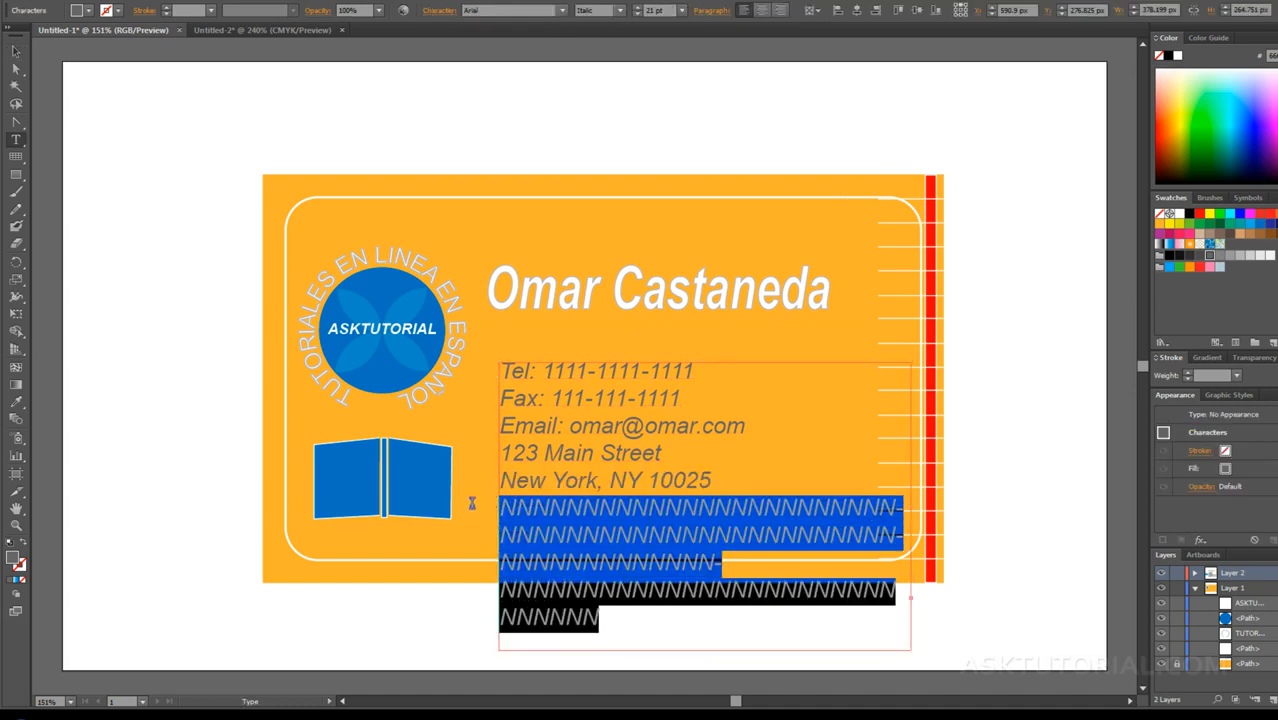
pyautogui.press('BackSpace')
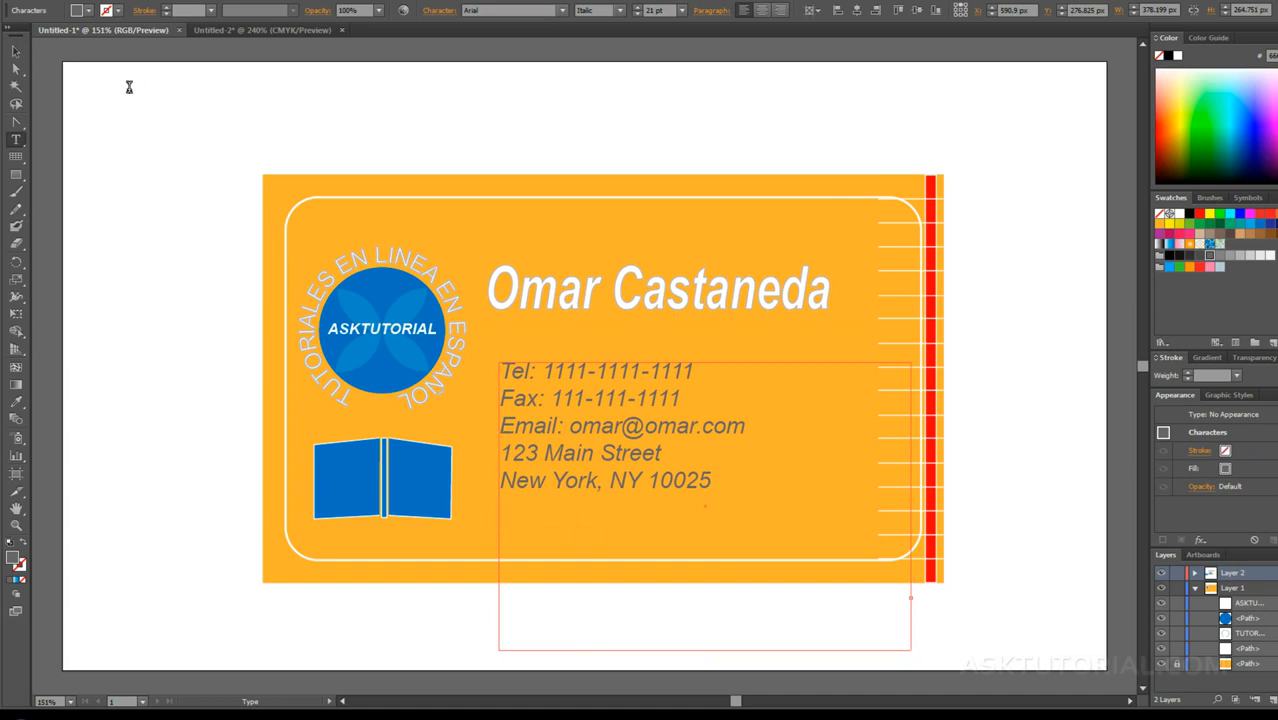
pyautogui.click(15, 51)
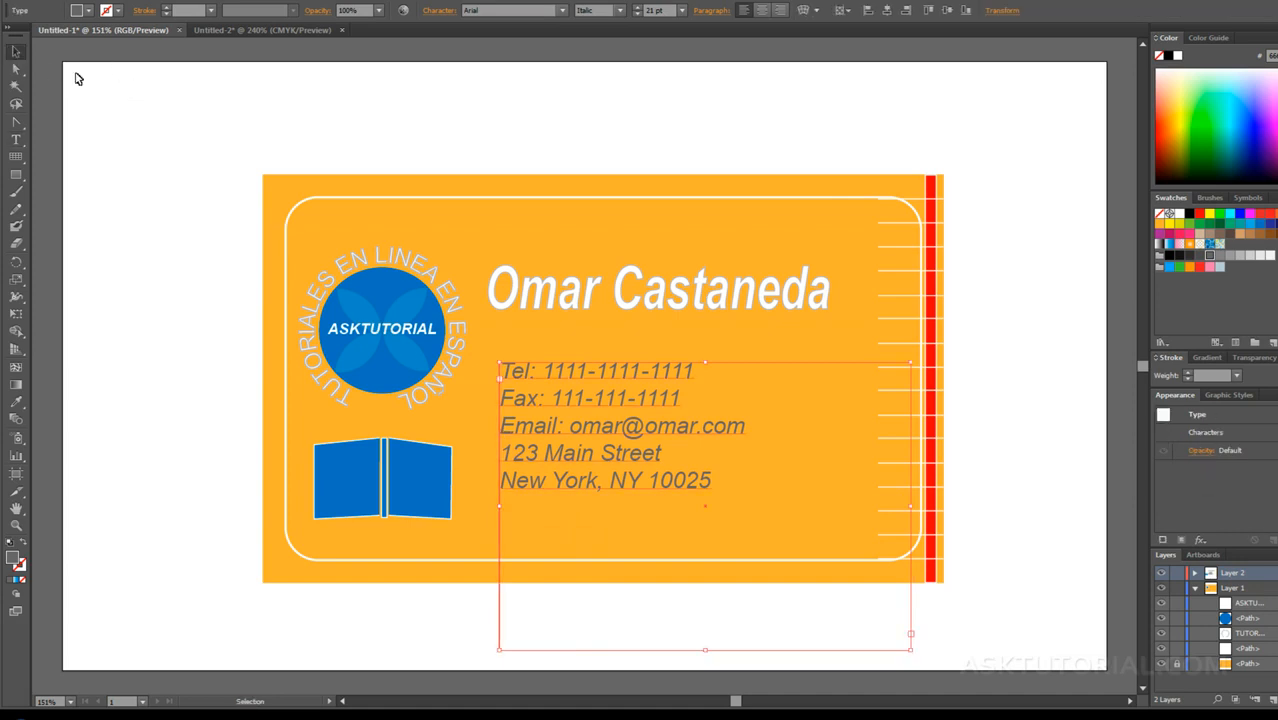
# Step: Add a second line reading ASDASDASDASDADA beneath the name in the point text
pyautogui.click(517, 286)
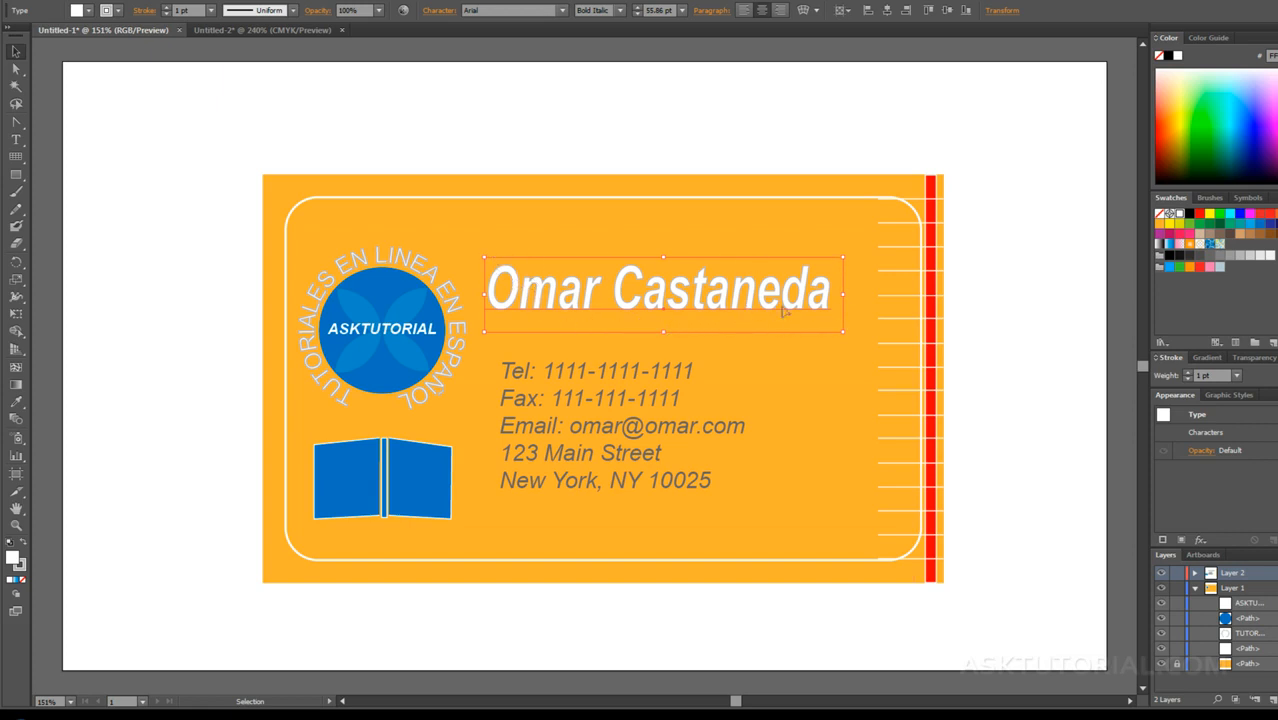
pyautogui.doubleClick(828, 295)
pyautogui.tripleClick(829, 293)
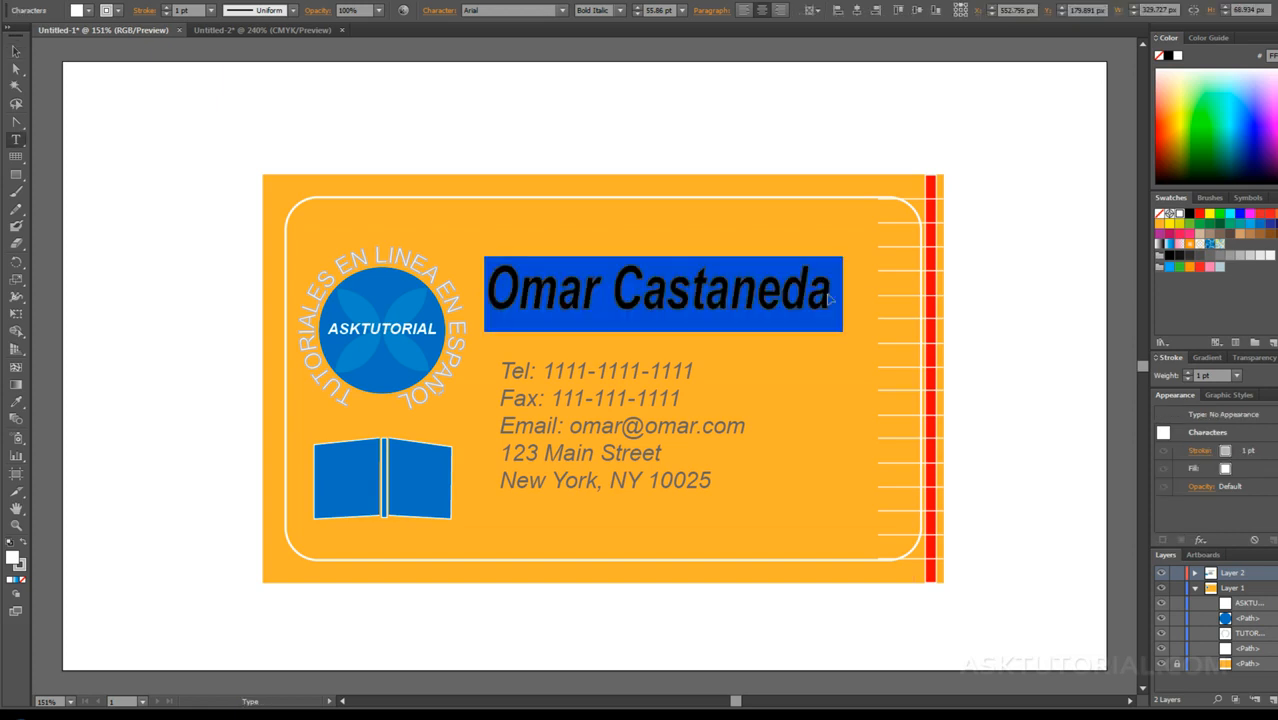
pyautogui.click(829, 293)
pyautogui.press('Return')
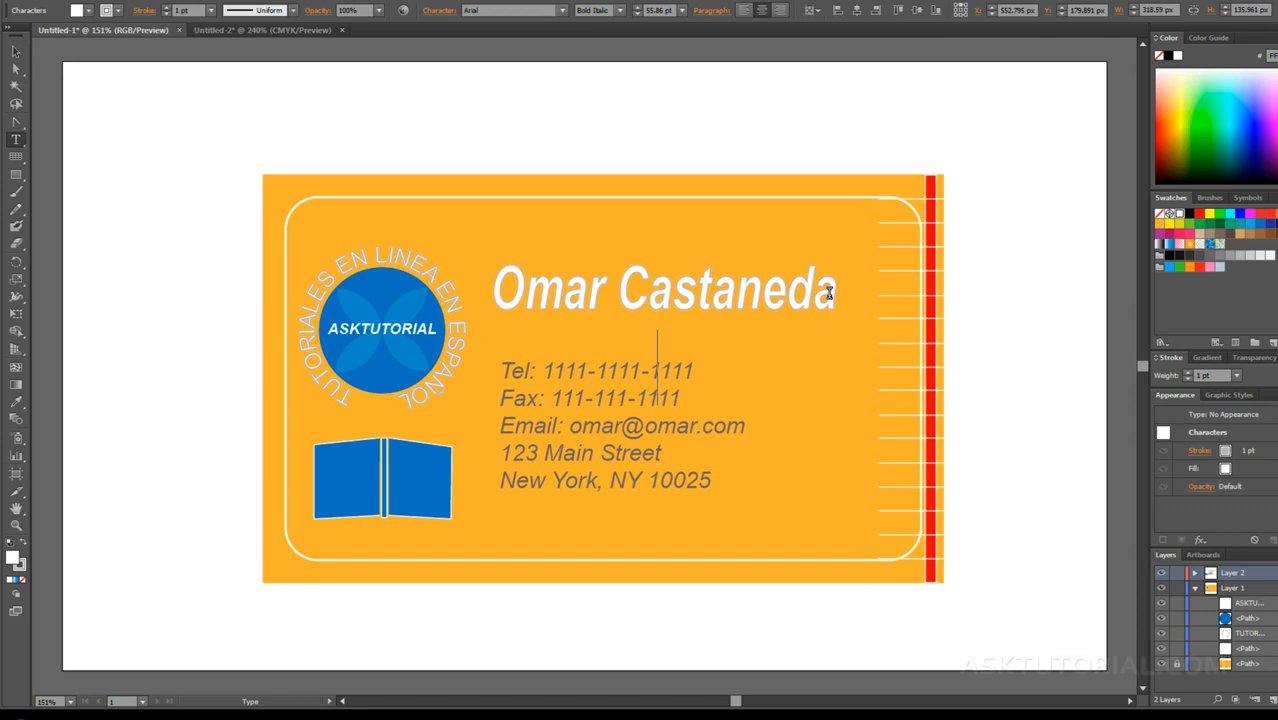
pyautogui.write('ASDASDASD')
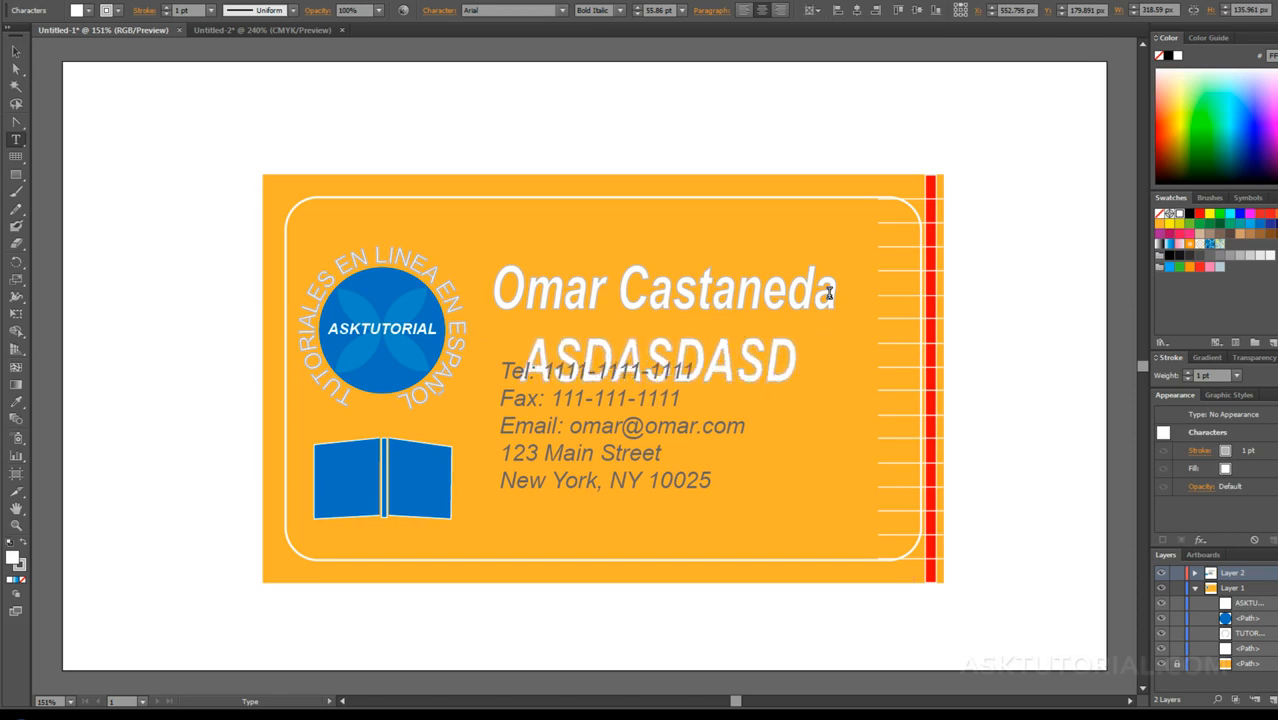
pyautogui.write('ASDADA')
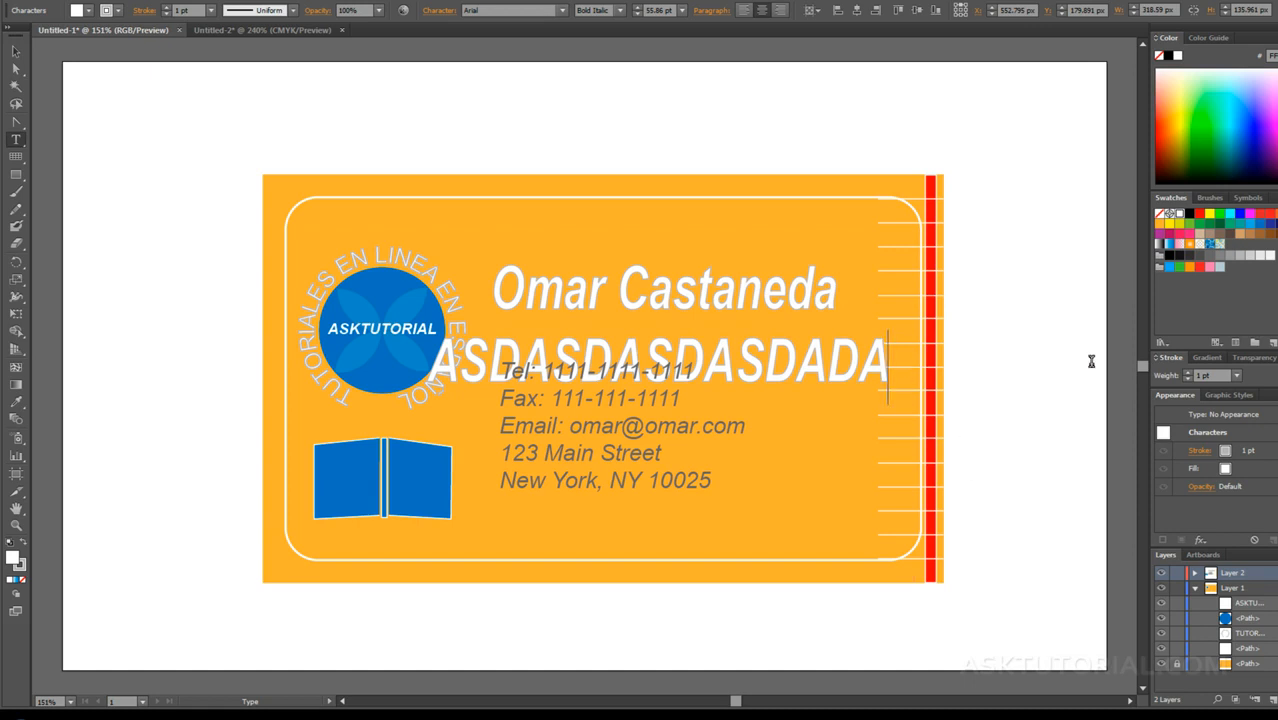
# Step: Delete the filler line beneath the name and finish editing the point text
pyautogui.moveTo(885, 365); pyautogui.dragTo(422, 365)
pyautogui.click(455, 355)
pyautogui.doubleClick(453, 353)
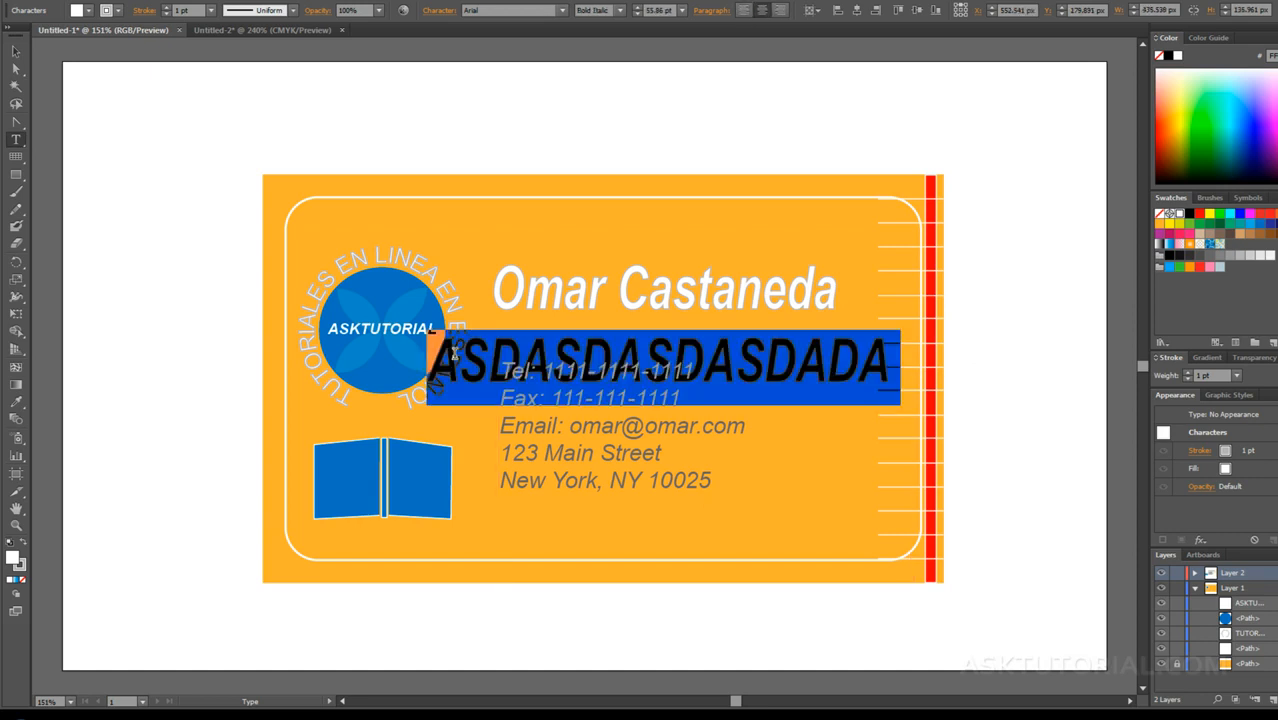
pyautogui.press('BackSpace')
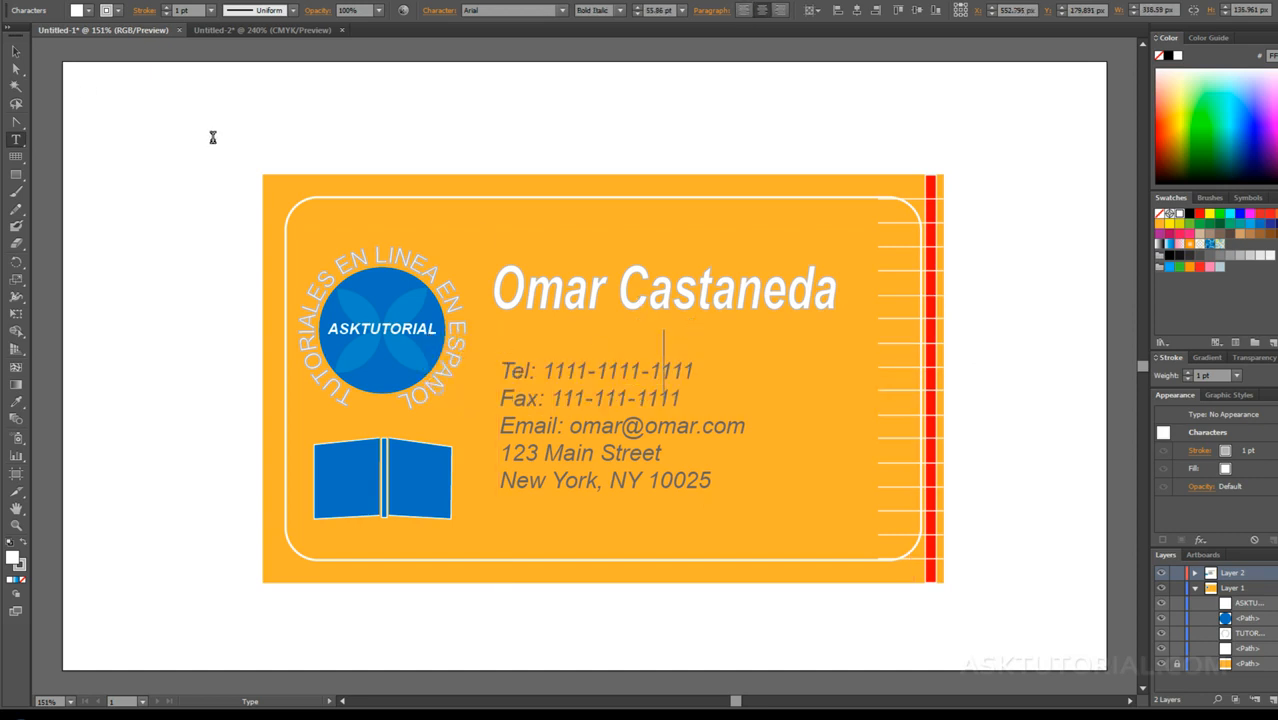
pyautogui.press('Escape')
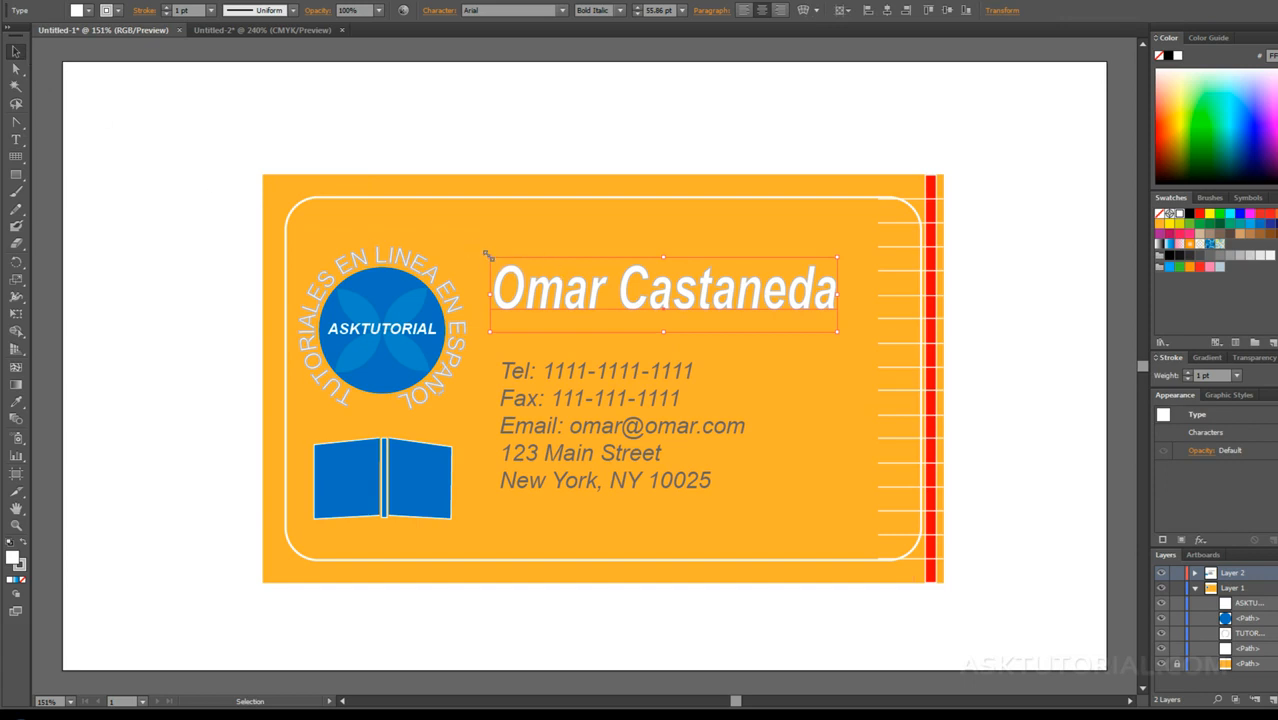
# Step: Stretch and flatten the name text to a font size of 37.42 pt and place it beside the circular logo, above the contact details
pyautogui.moveTo(487, 256); pyautogui.dragTo(295, 200)
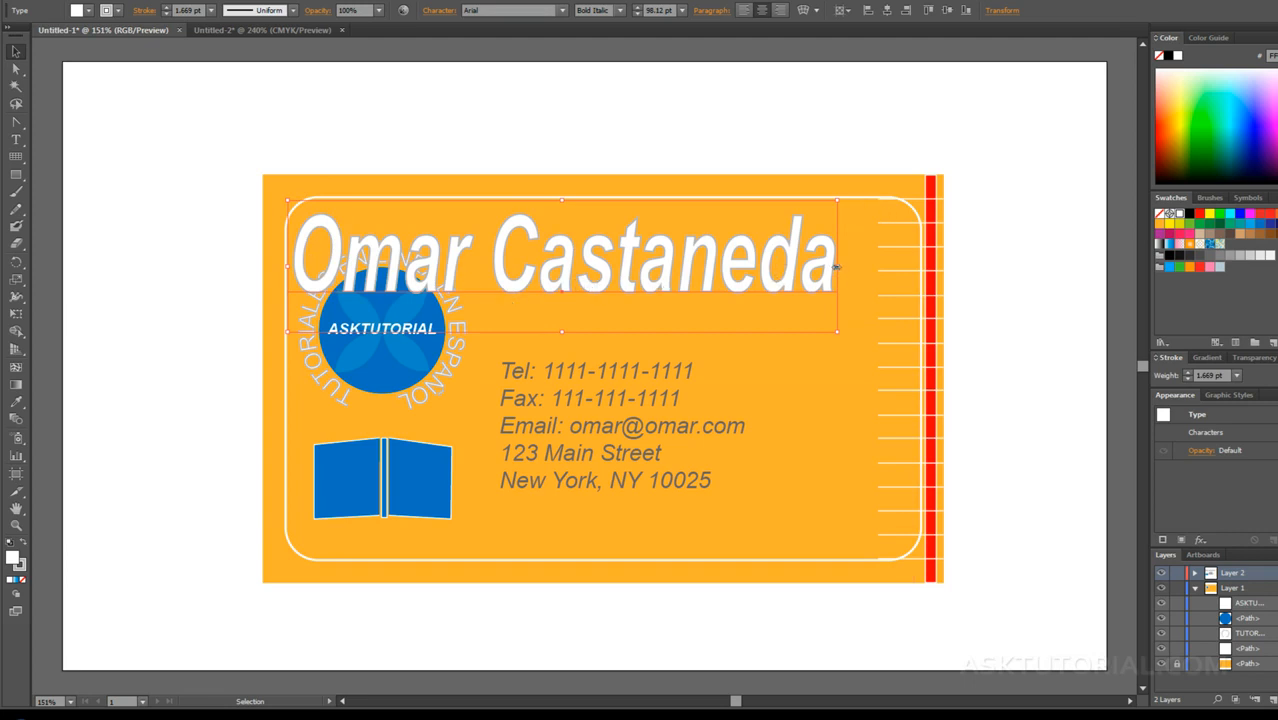
pyautogui.moveTo(836, 266); pyautogui.dragTo(960, 266)
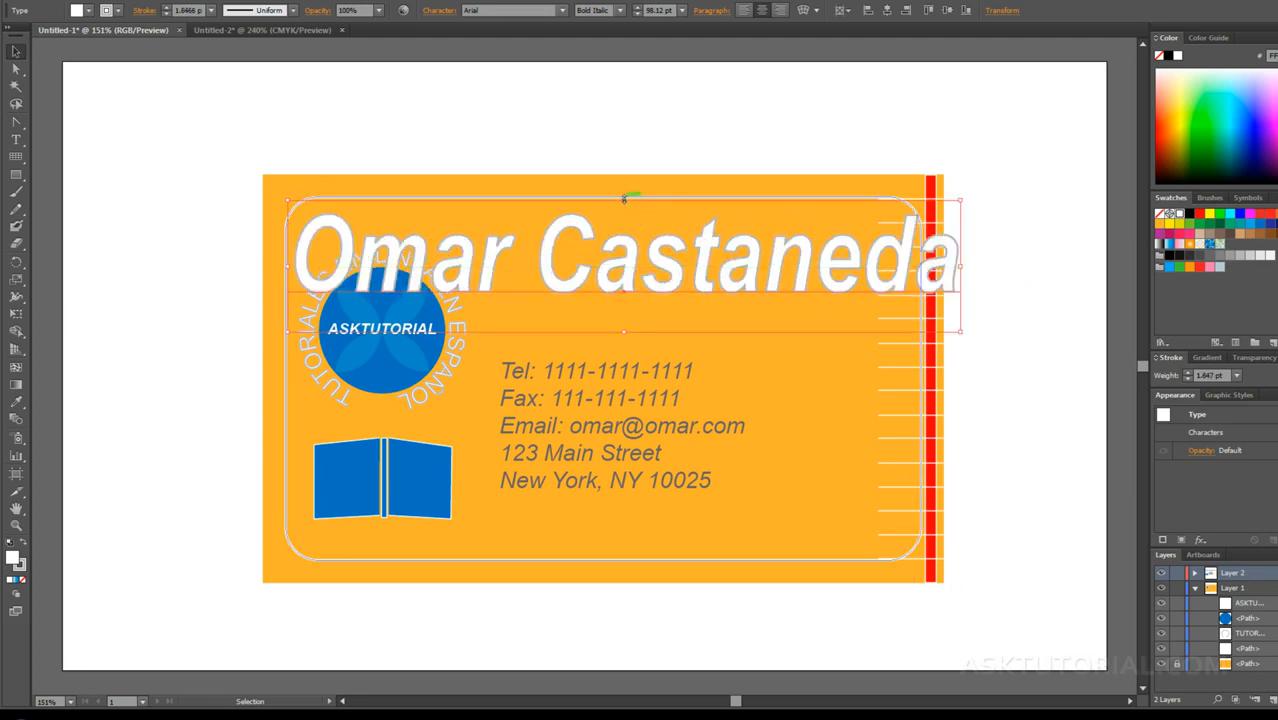
pyautogui.moveTo(624, 199); pyautogui.dragTo(622, 283)
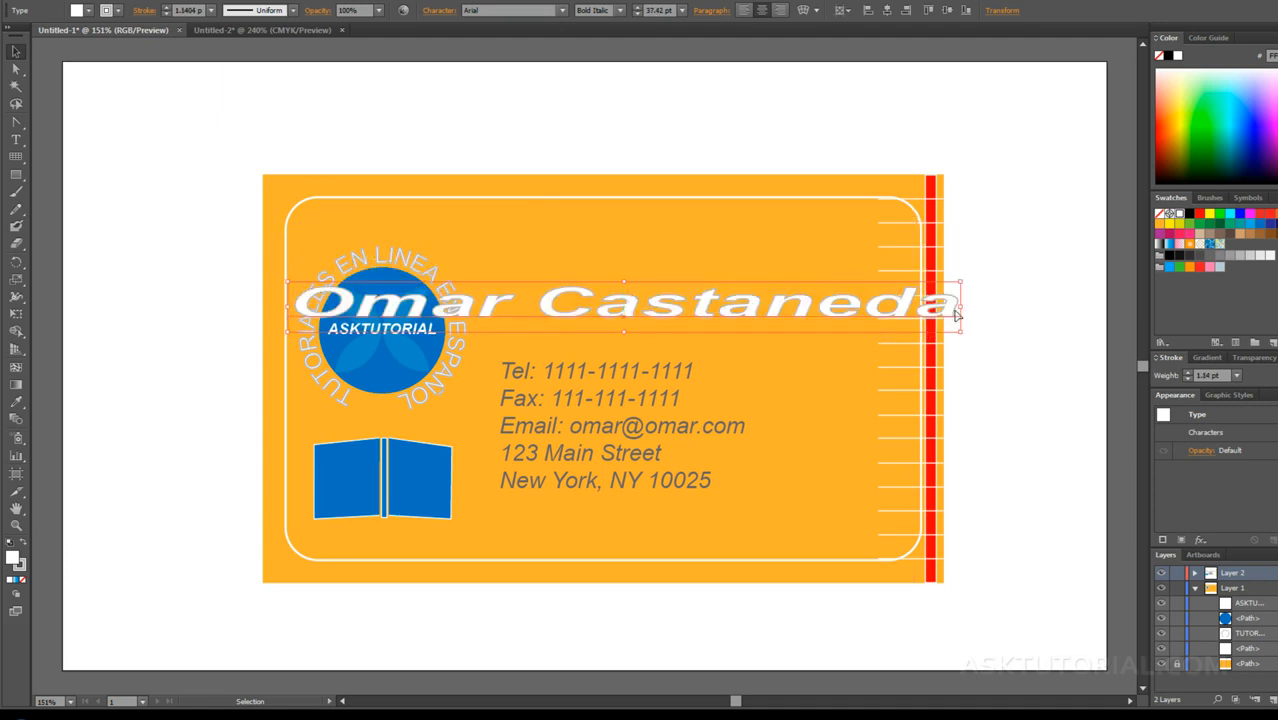
pyautogui.moveTo(958, 307); pyautogui.dragTo(724, 308)
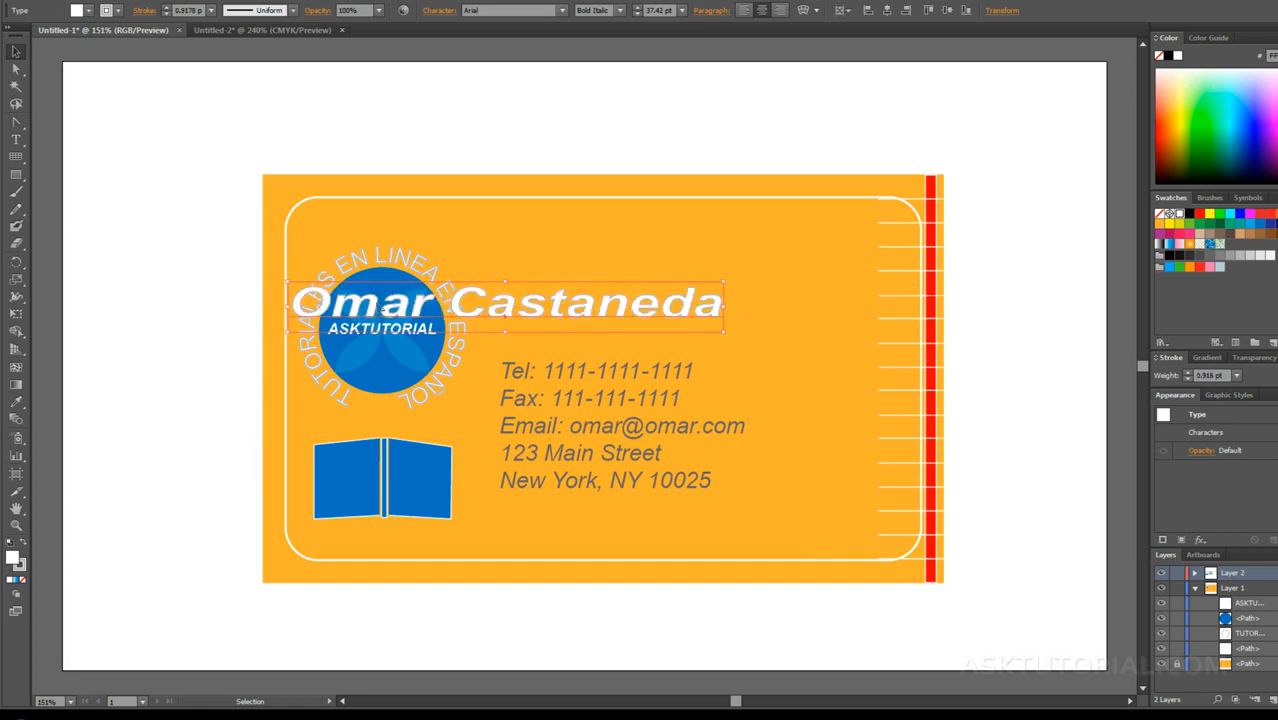
pyautogui.moveTo(570, 310); pyautogui.dragTo(810, 325)
pyautogui.click(793, 339)
# Step: Resize the contact text frame so it starts just below the name, aligns near its left edge and ends inside the card's lower border
pyautogui.click(620, 385)
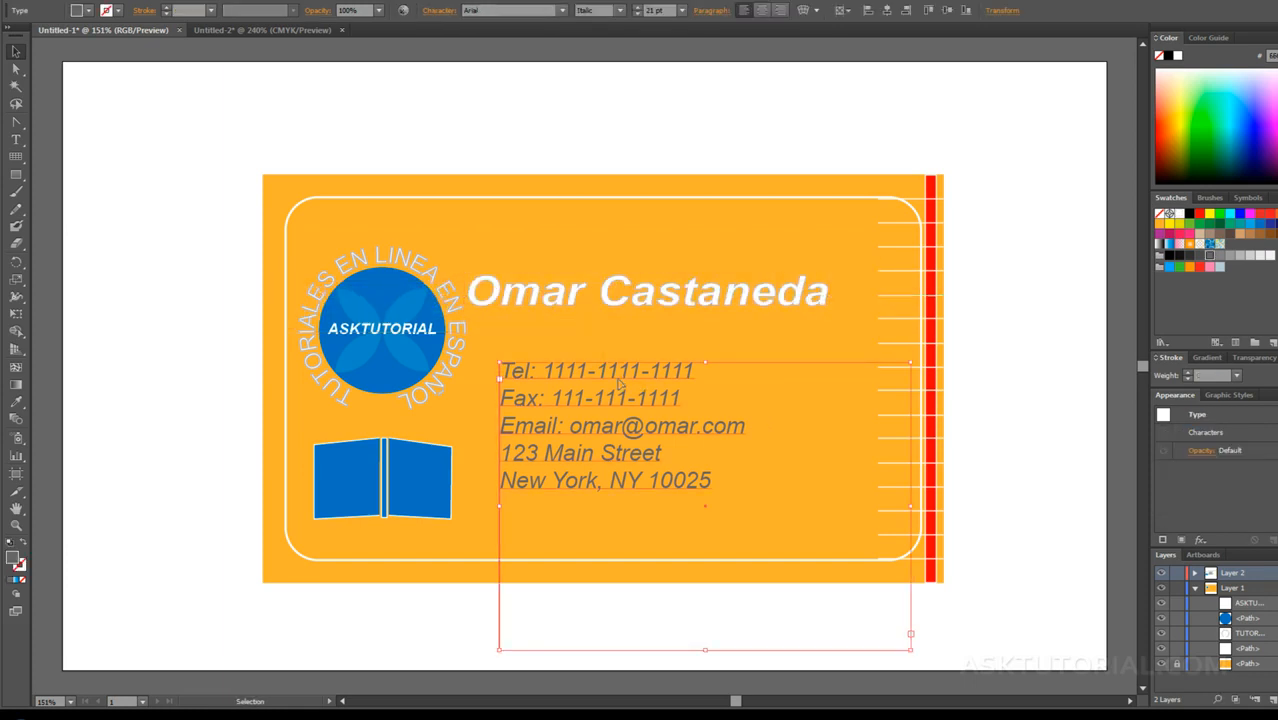
pyautogui.moveTo(911, 364); pyautogui.dragTo(862, 319)
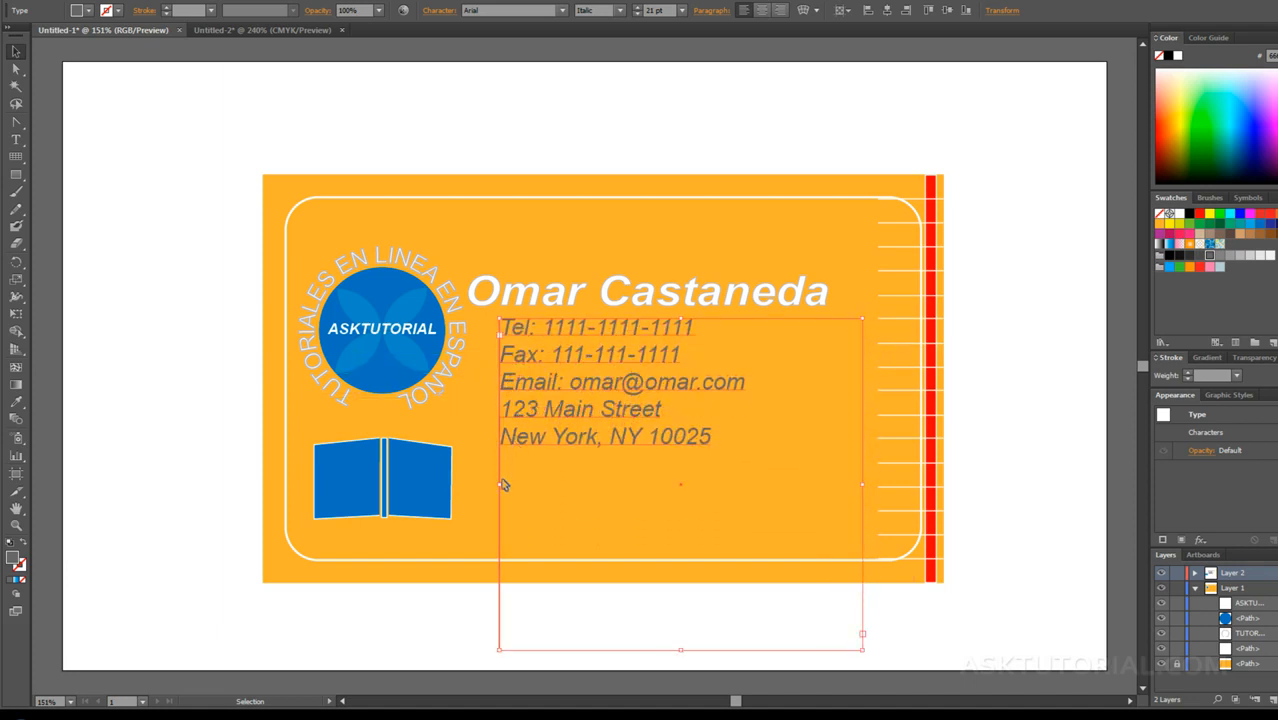
pyautogui.moveTo(500, 484); pyautogui.dragTo(476, 484)
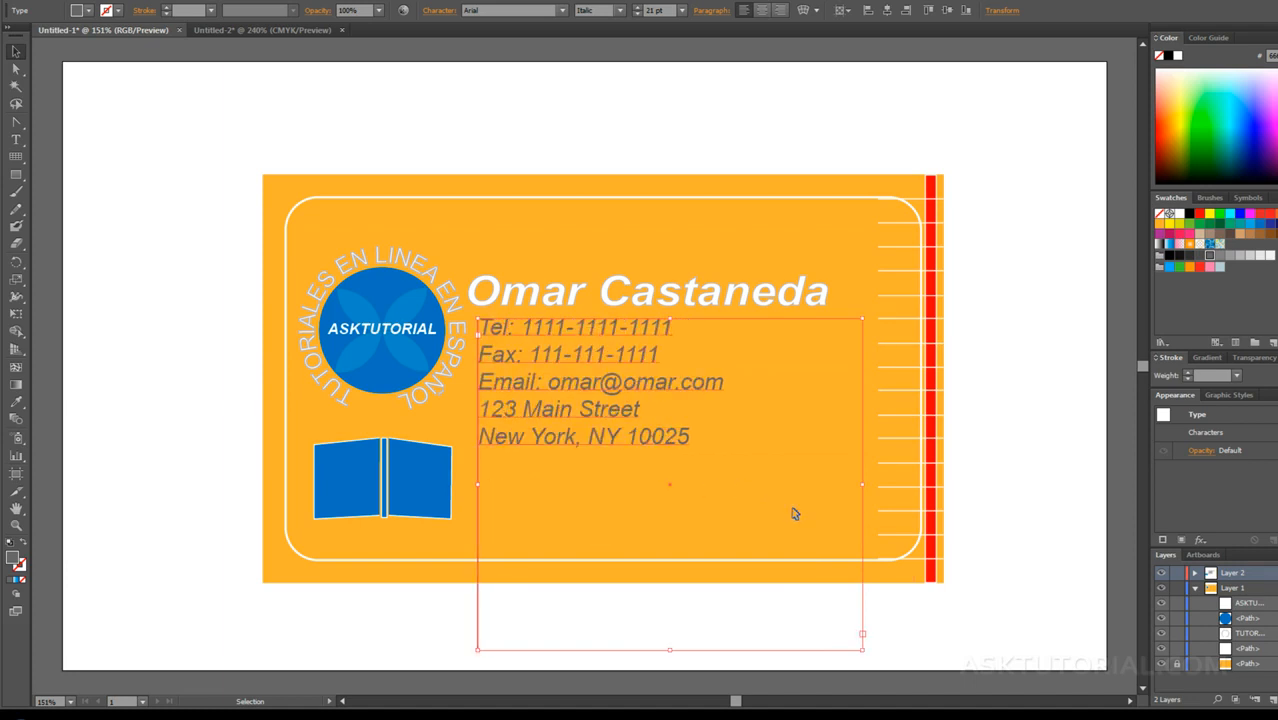
pyautogui.moveTo(671, 648); pyautogui.dragTo(676, 555)
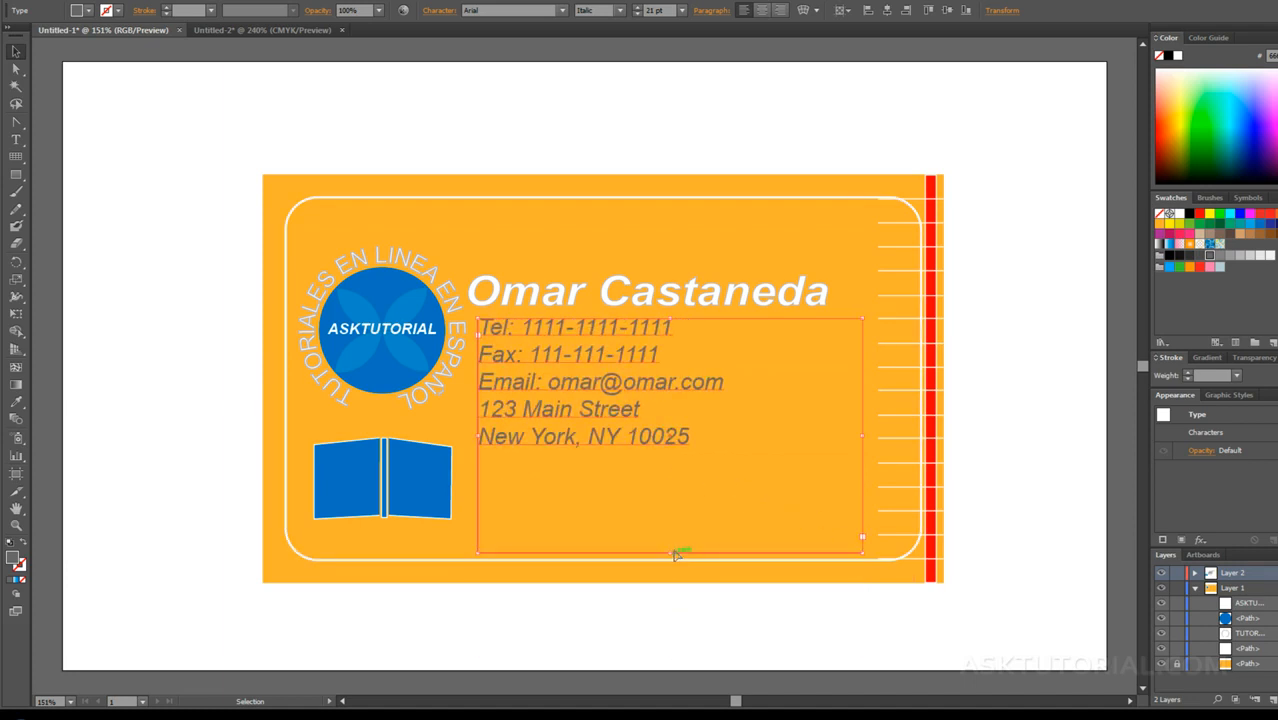
# Step: Set the font size of all five contact detail lines to 24 pt and leave text editing
pyautogui.tripleClick(688, 440)
pyautogui.click(688, 432)
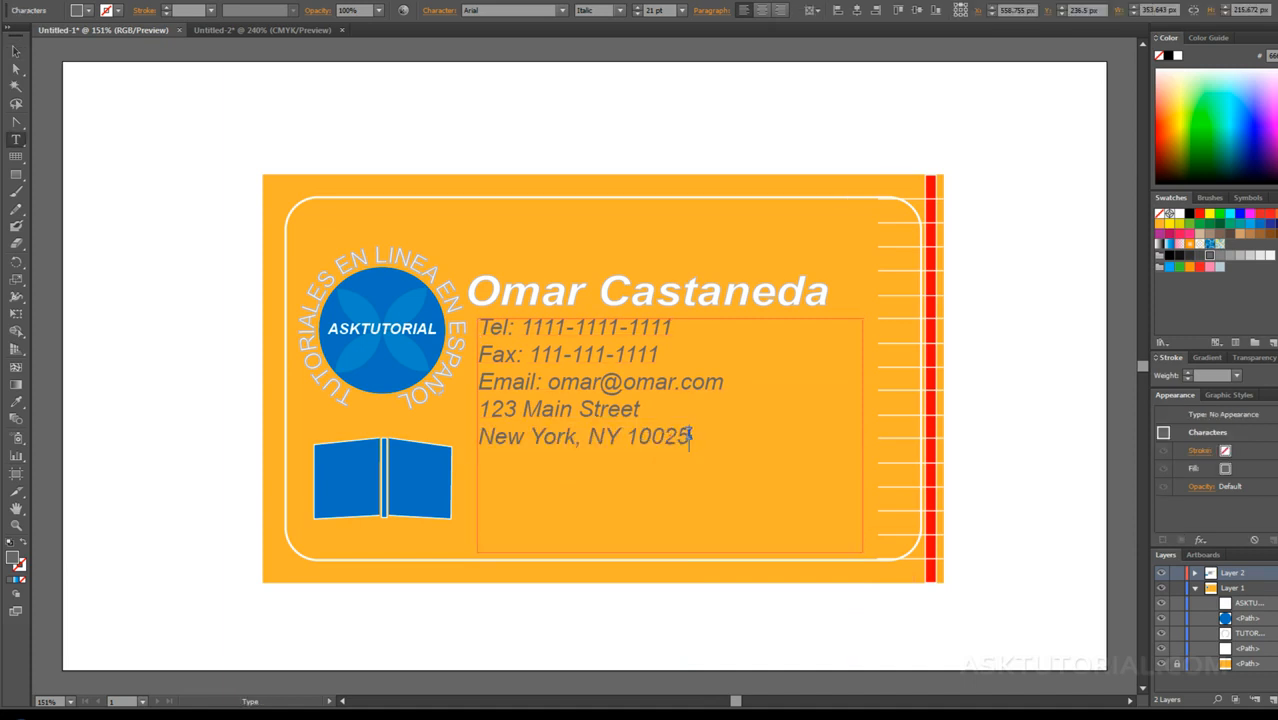
pyautogui.moveTo(689, 436); pyautogui.dragTo(476, 324)
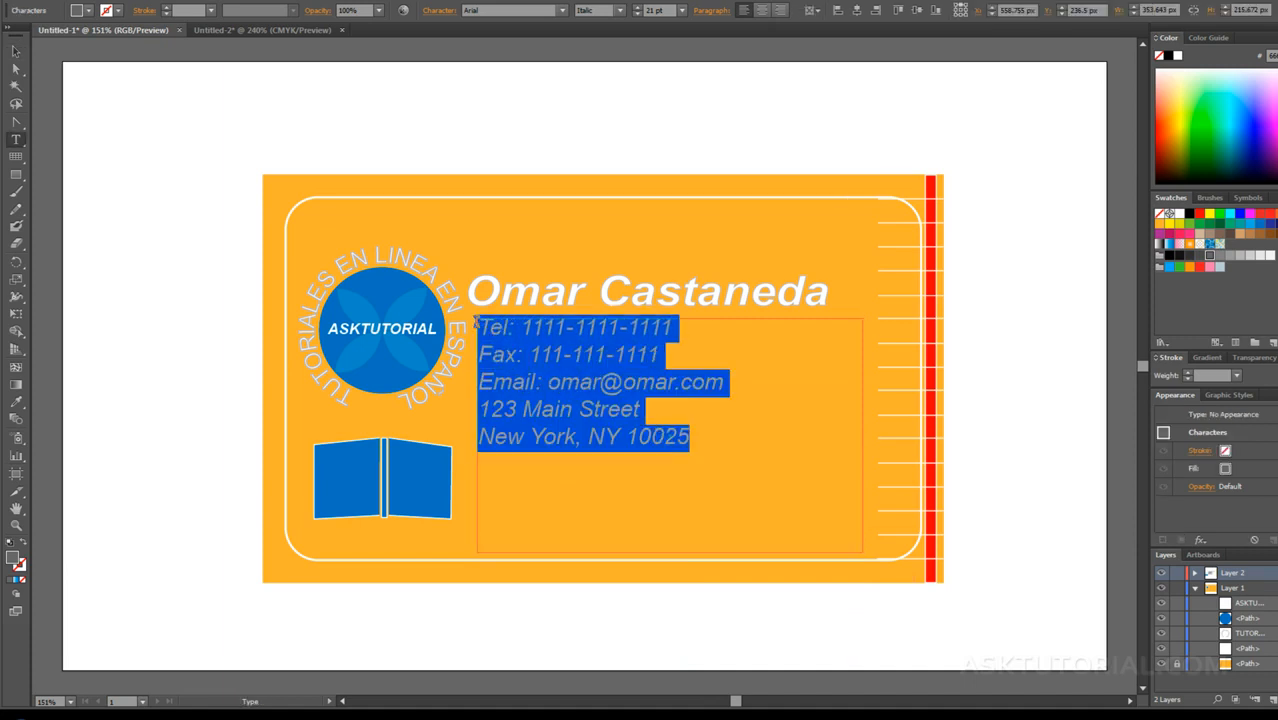
pyautogui.click(682, 10)
pyautogui.click(693, 205)
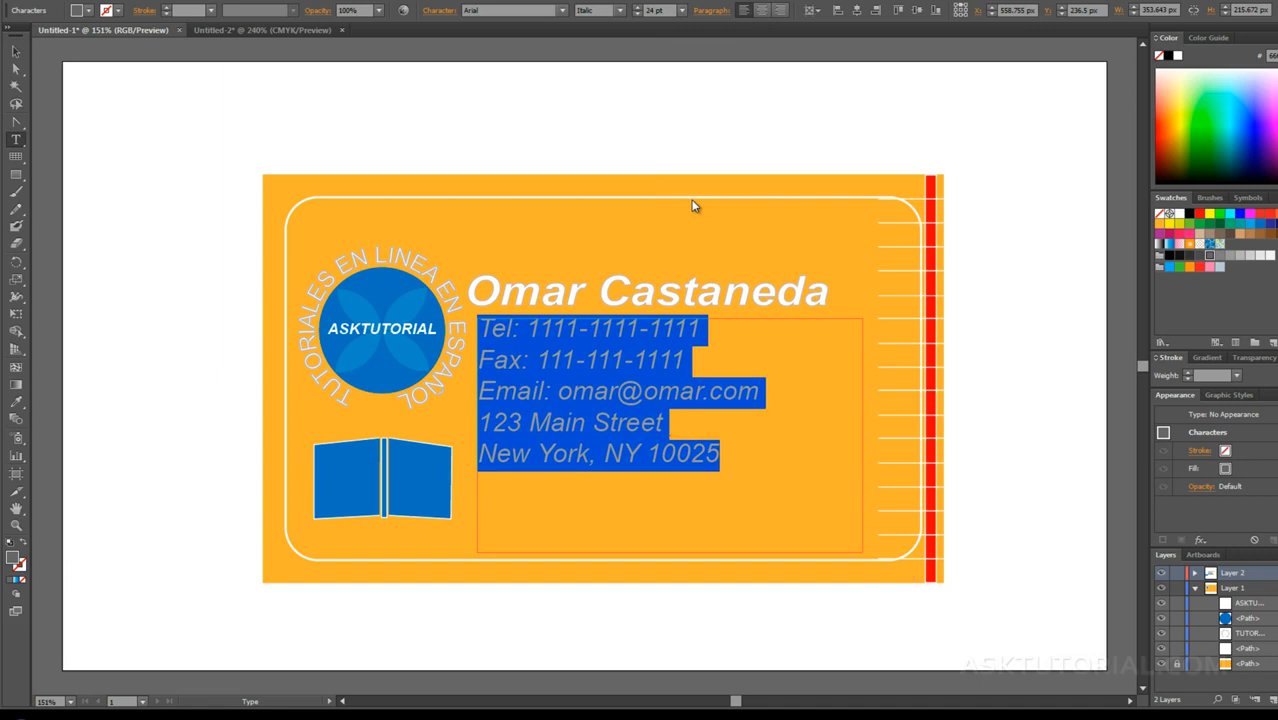
pyautogui.click(16, 51)
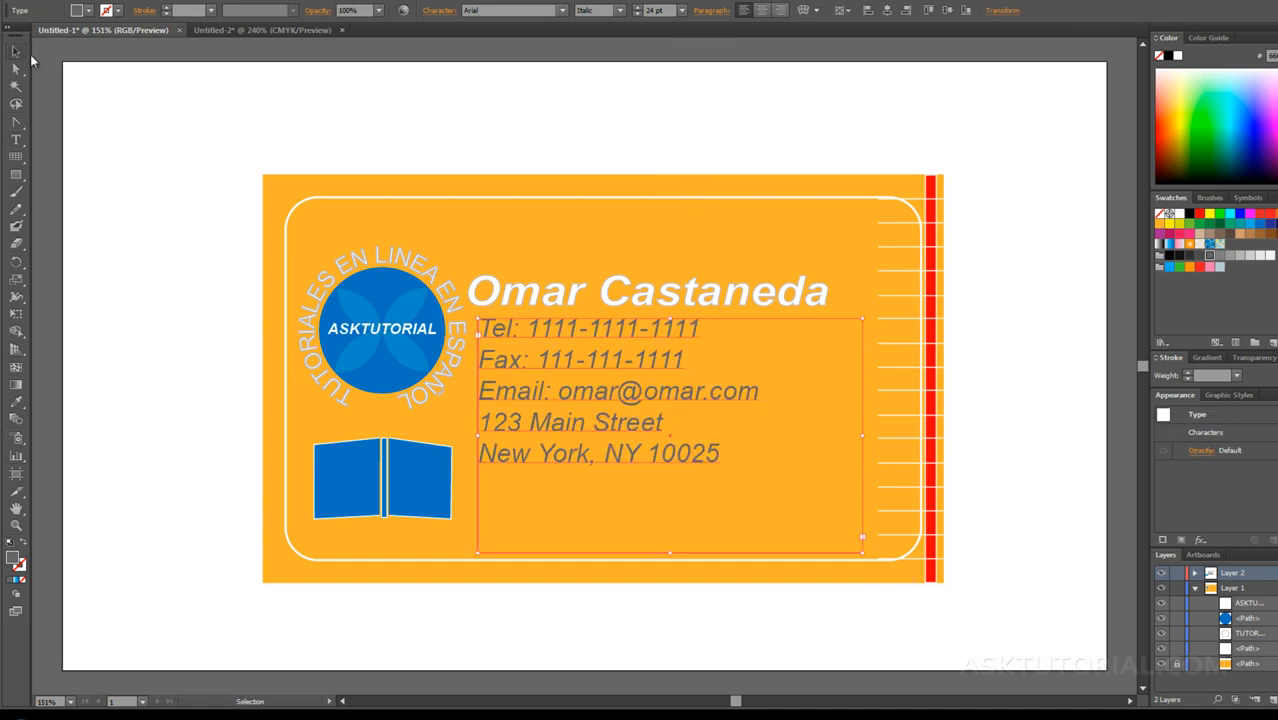
# Step: Move the name text up slightly to leave a gap above the contact details
pyautogui.click(617, 294)
pyautogui.moveTo(622, 298); pyautogui.dragTo(622, 289)
pyautogui.click(695, 262)
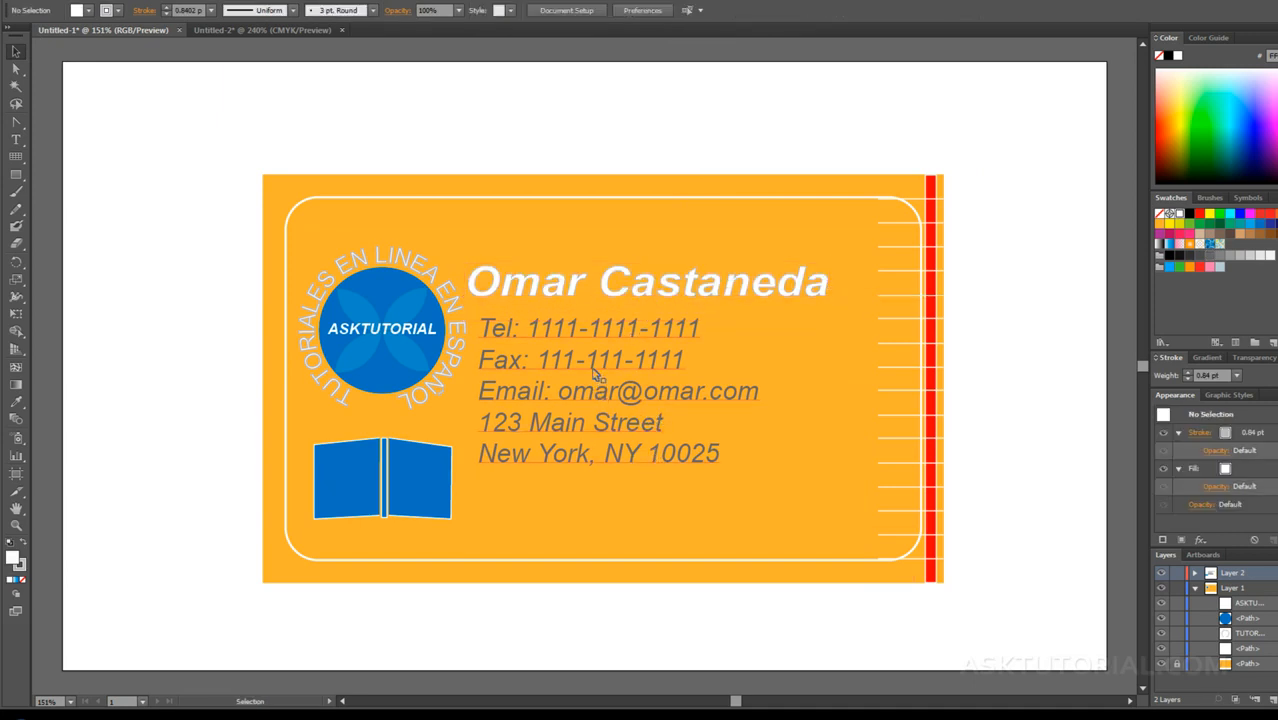
# Step: Use the Eyedropper to give the name text the blue fill and white 1 pt stroke of the book graphic
pyautogui.click(536, 288)
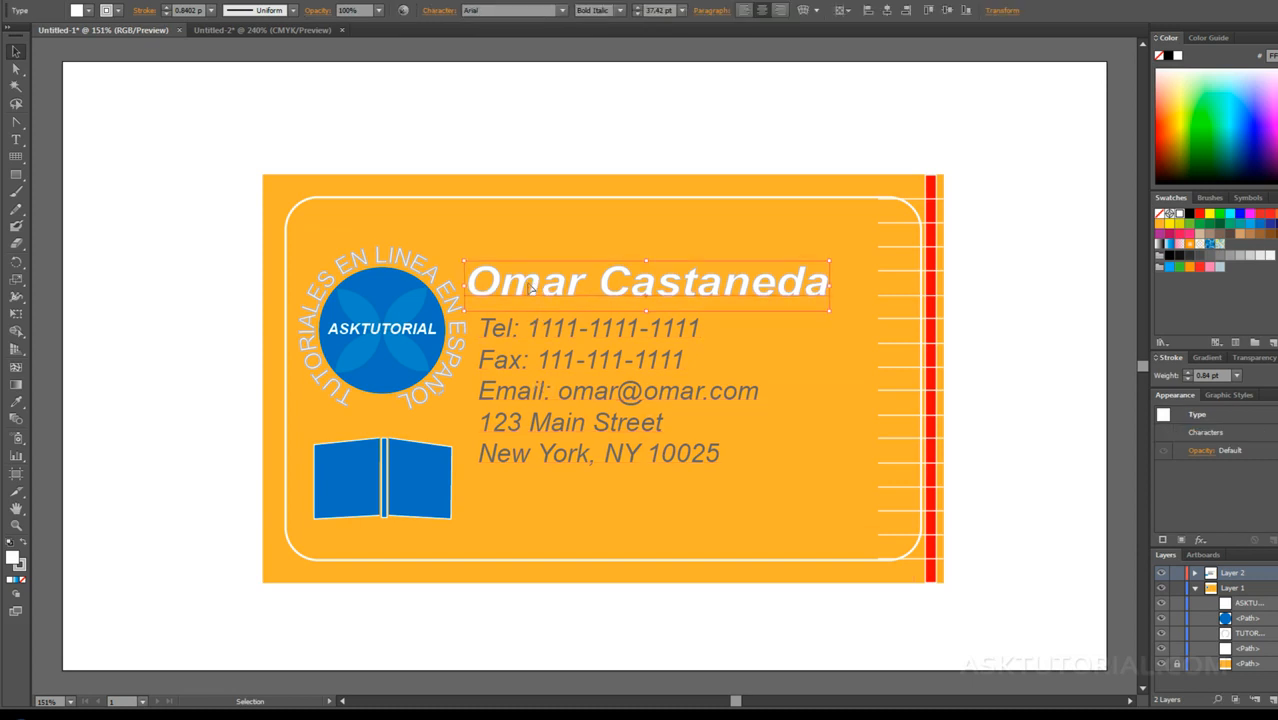
pyautogui.click(16, 402)
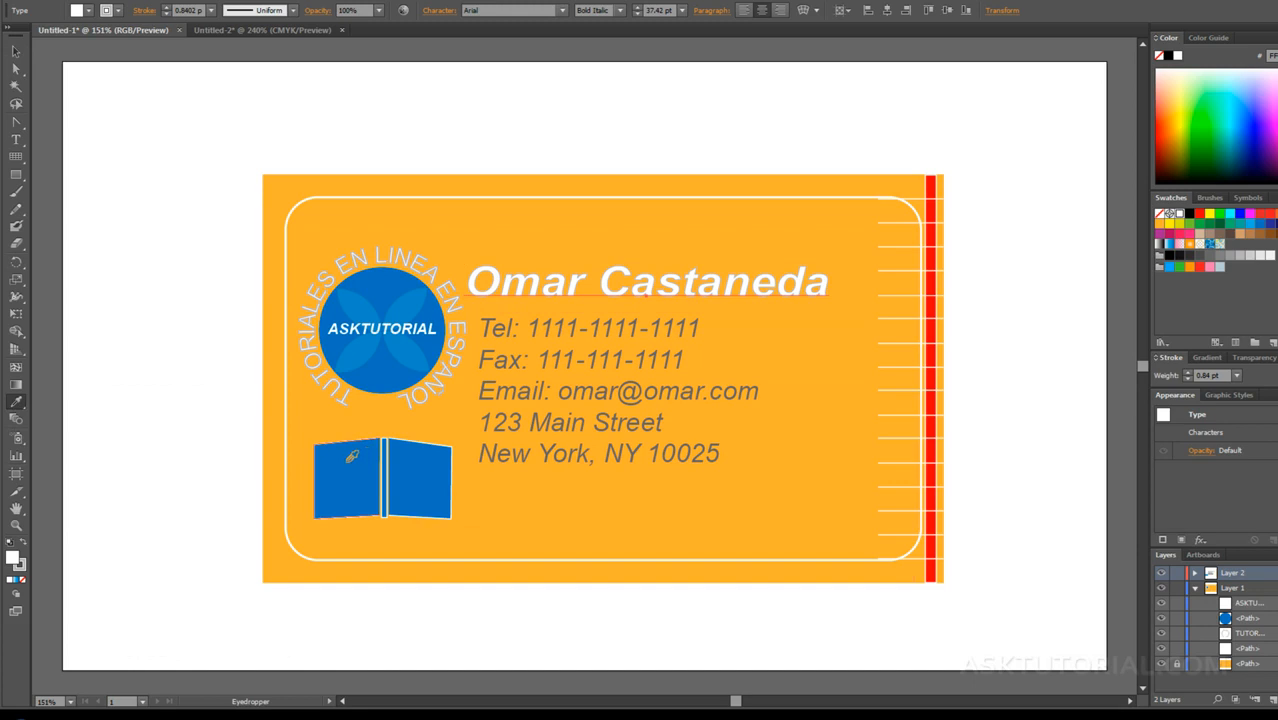
pyautogui.click(352, 457)
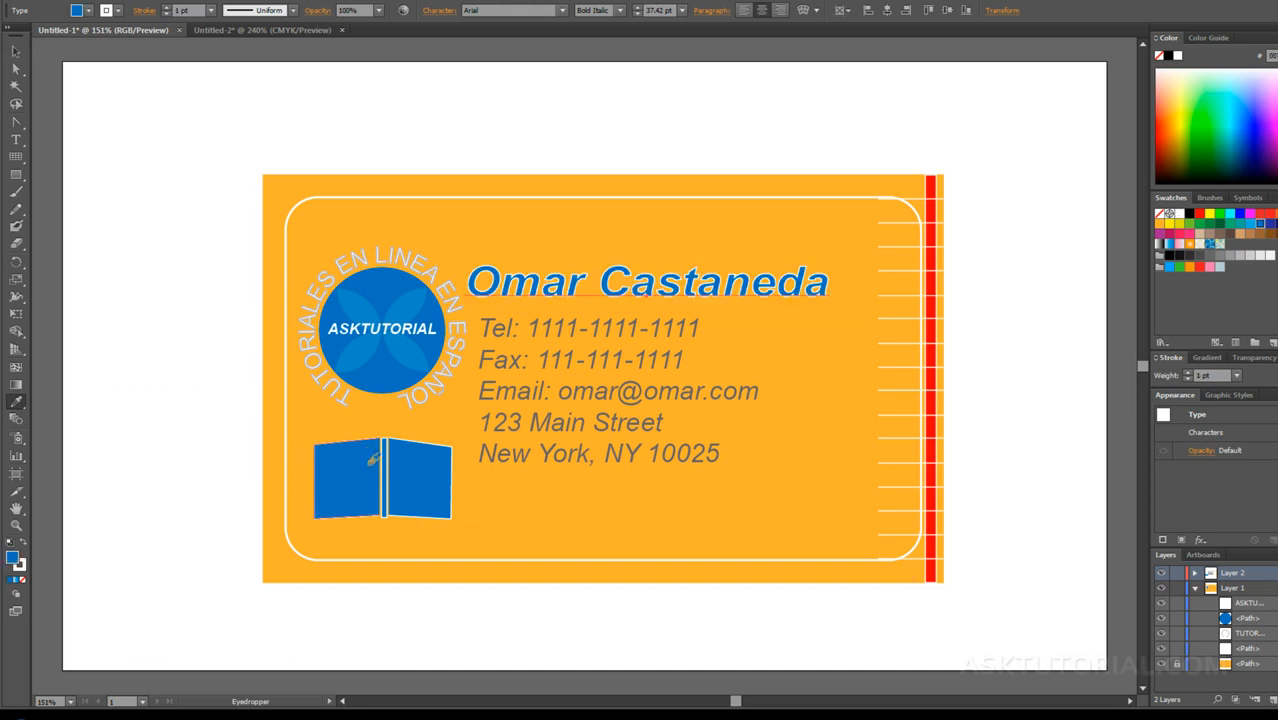
pyautogui.click(17, 51)
pyautogui.click(496, 233)
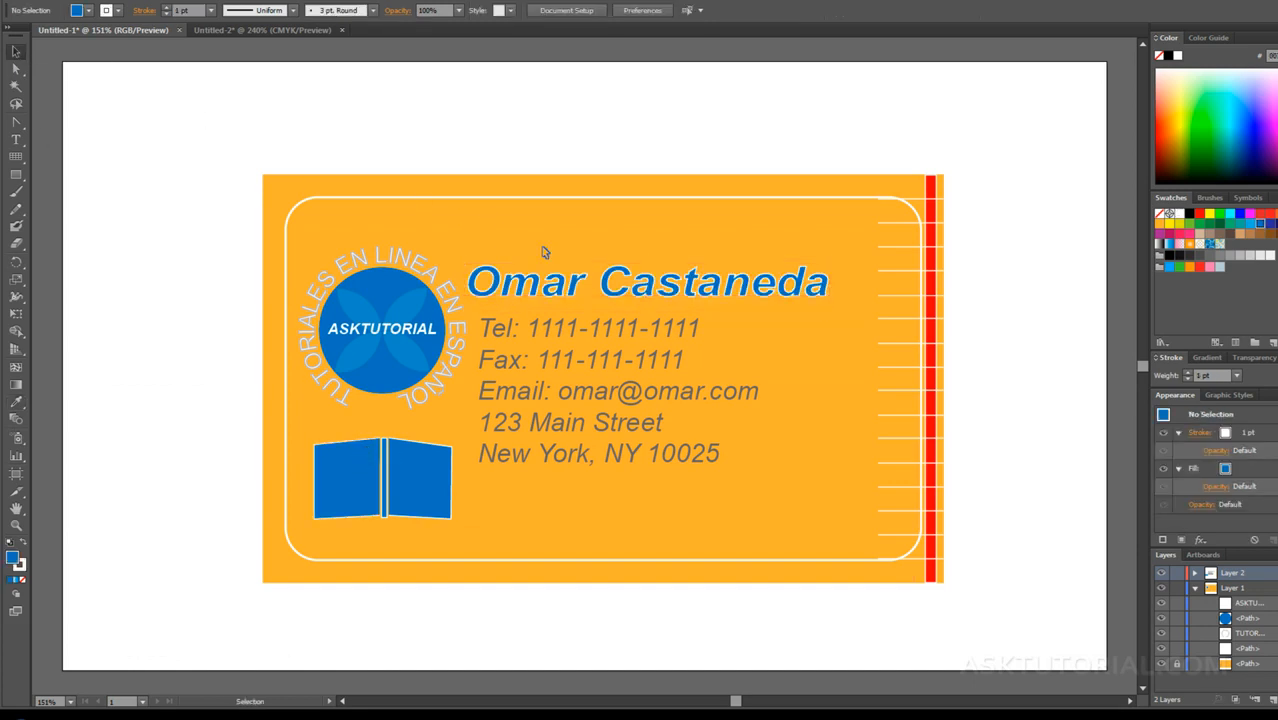
pyautogui.click(590, 360)
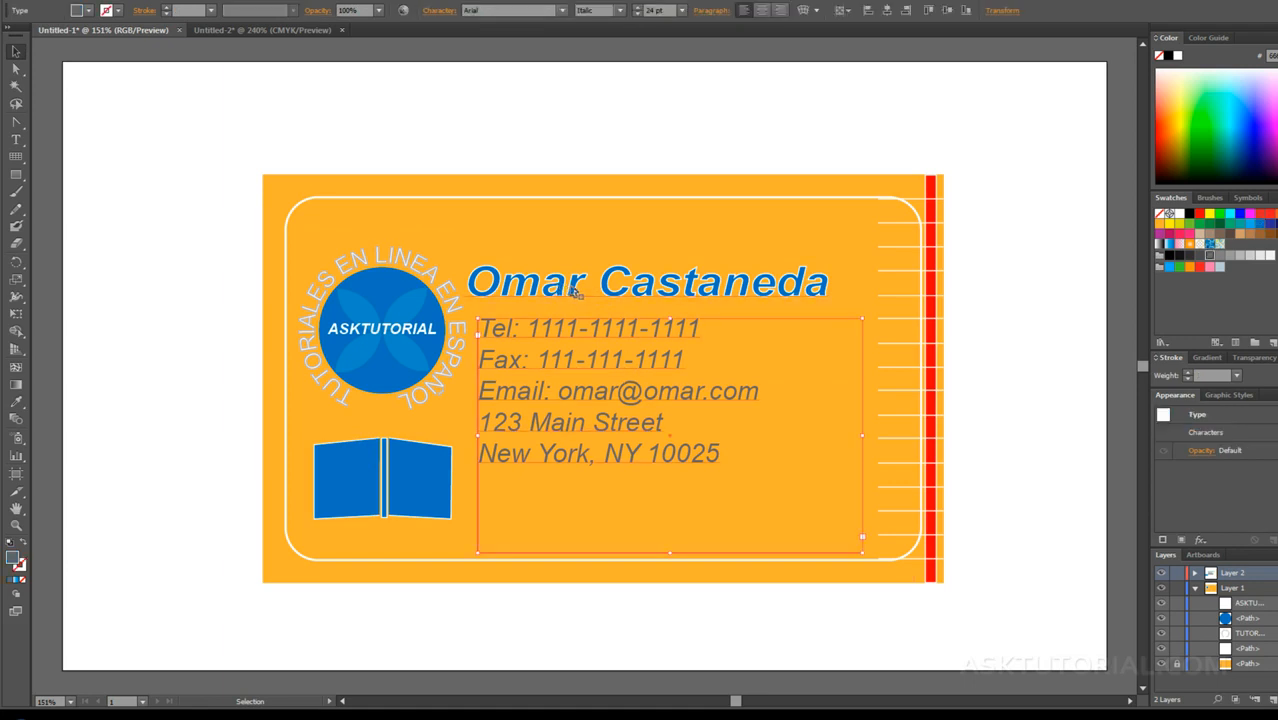
pyautogui.click(575, 290)
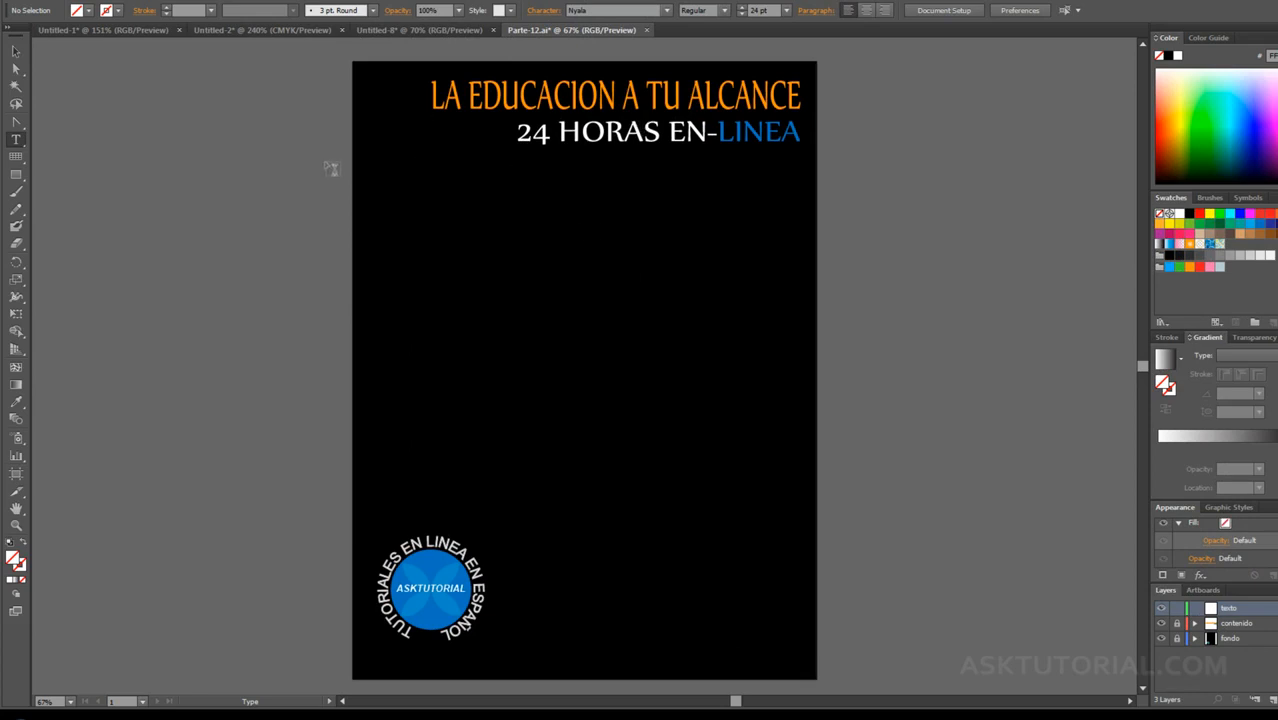
# Step: In Parte-12.ai, draw an area type frame about 384 by 685 px between the headings and the logo, with a white text fill
pyautogui.click(16, 141)
pyautogui.moveTo(389, 182); pyautogui.dragTo(575, 511)
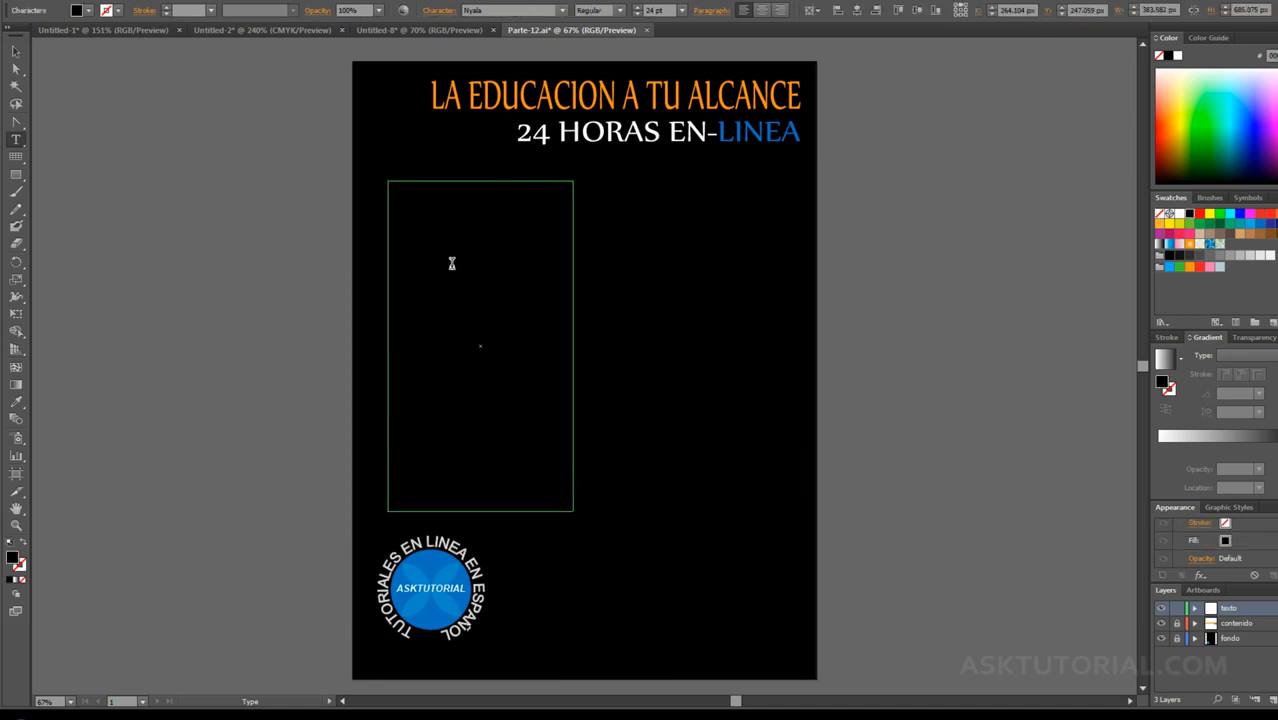
pyautogui.click(1181, 214)
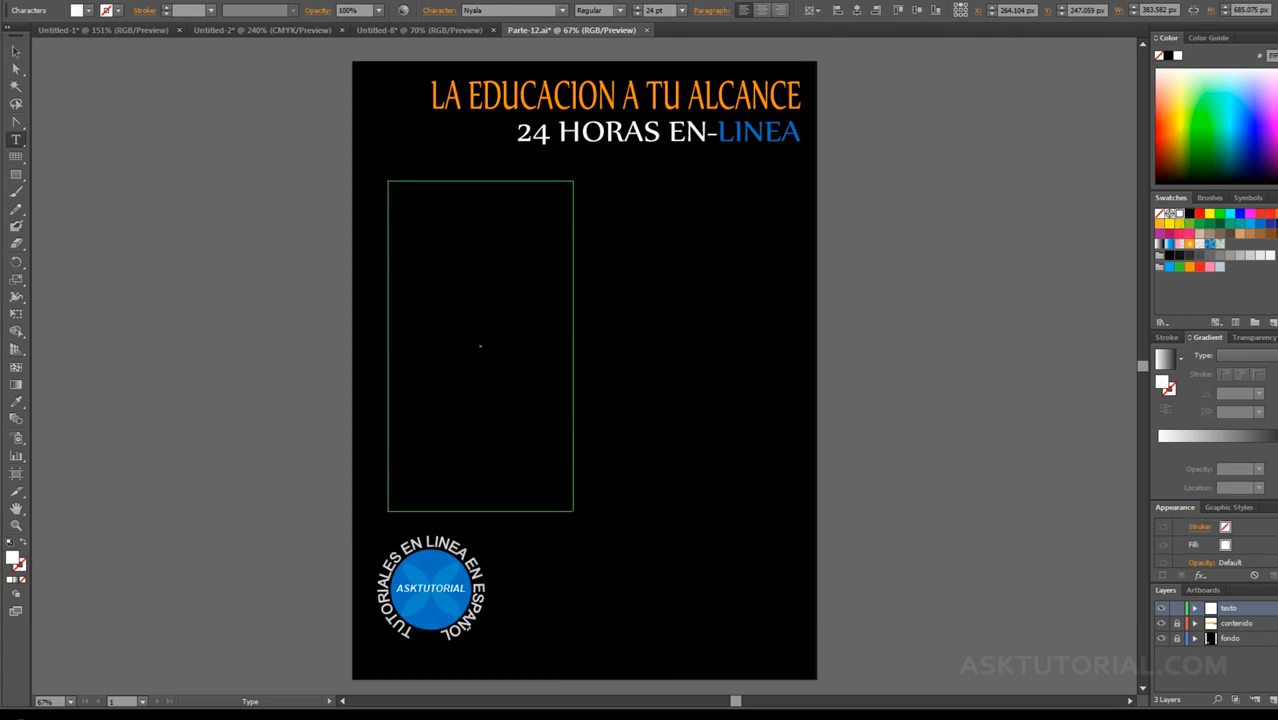
# Step: Copy the whole sample text from the Notepad file texto de ejemplo and paste it into the new text frame in Illustrator
pyautogui.hotkey('alt', 'Tab')
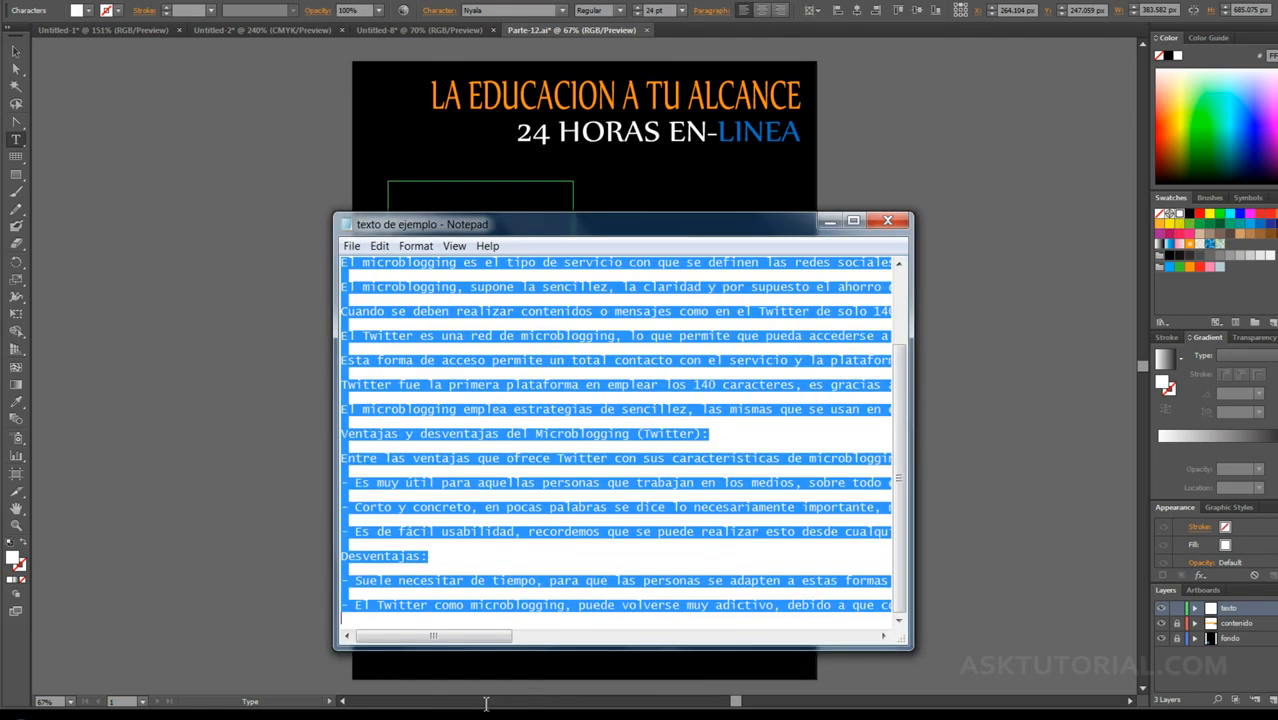
pyautogui.rightClick(506, 287)
pyautogui.click(550, 338)
pyautogui.click(827, 220)
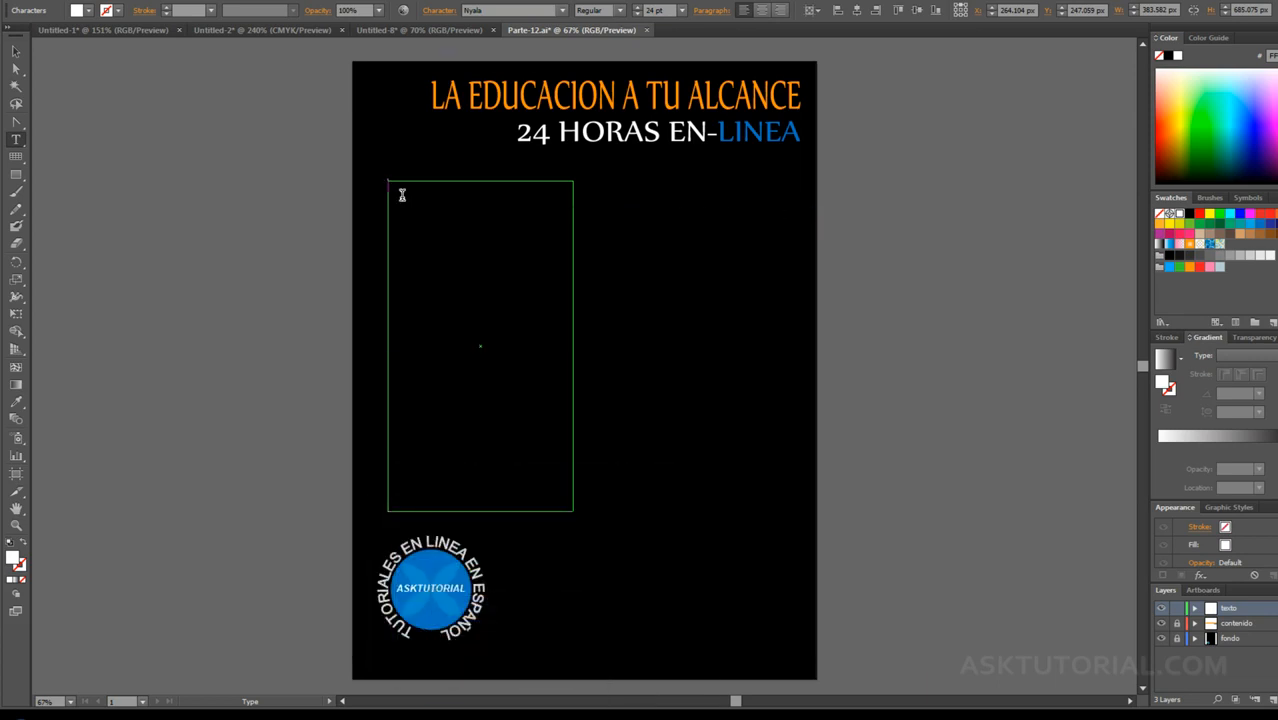
pyautogui.click(402, 195)
pyautogui.hotkey('ctrl', 'v')
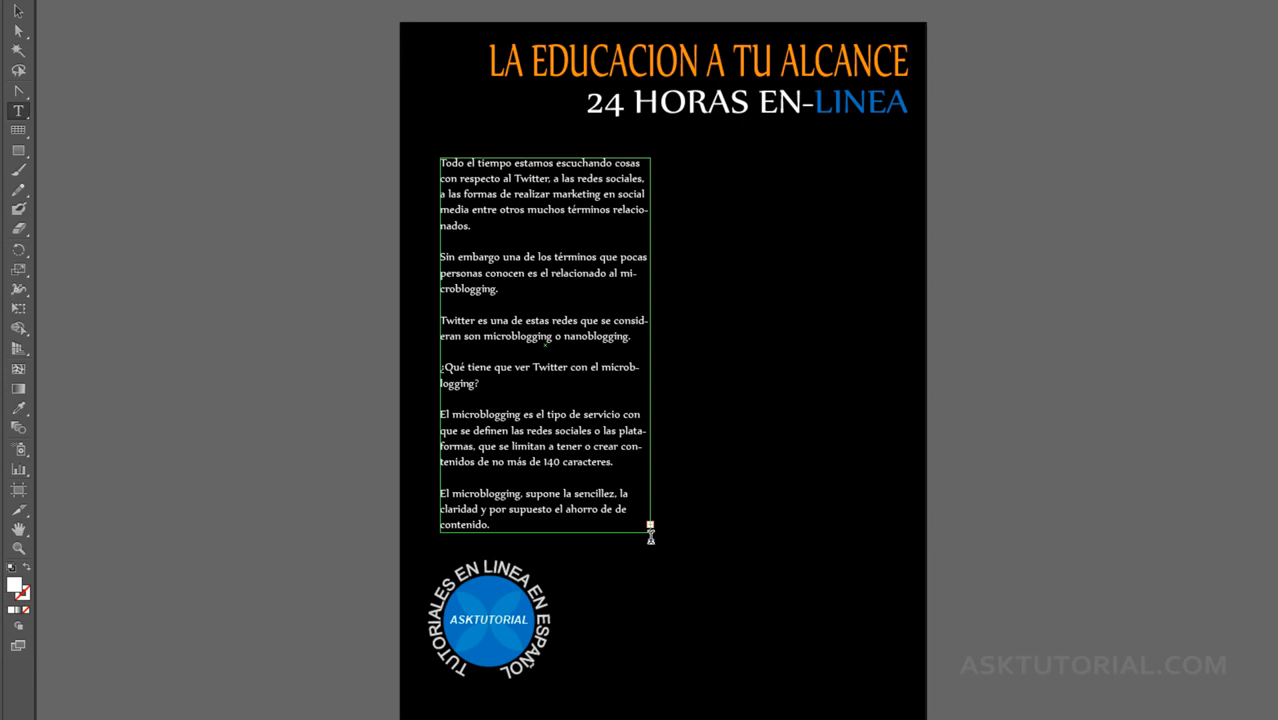
# Step: Thread the overflow text into a second frame of the same size beside the first column, aligned with its upper edge
pyautogui.click(18, 11)
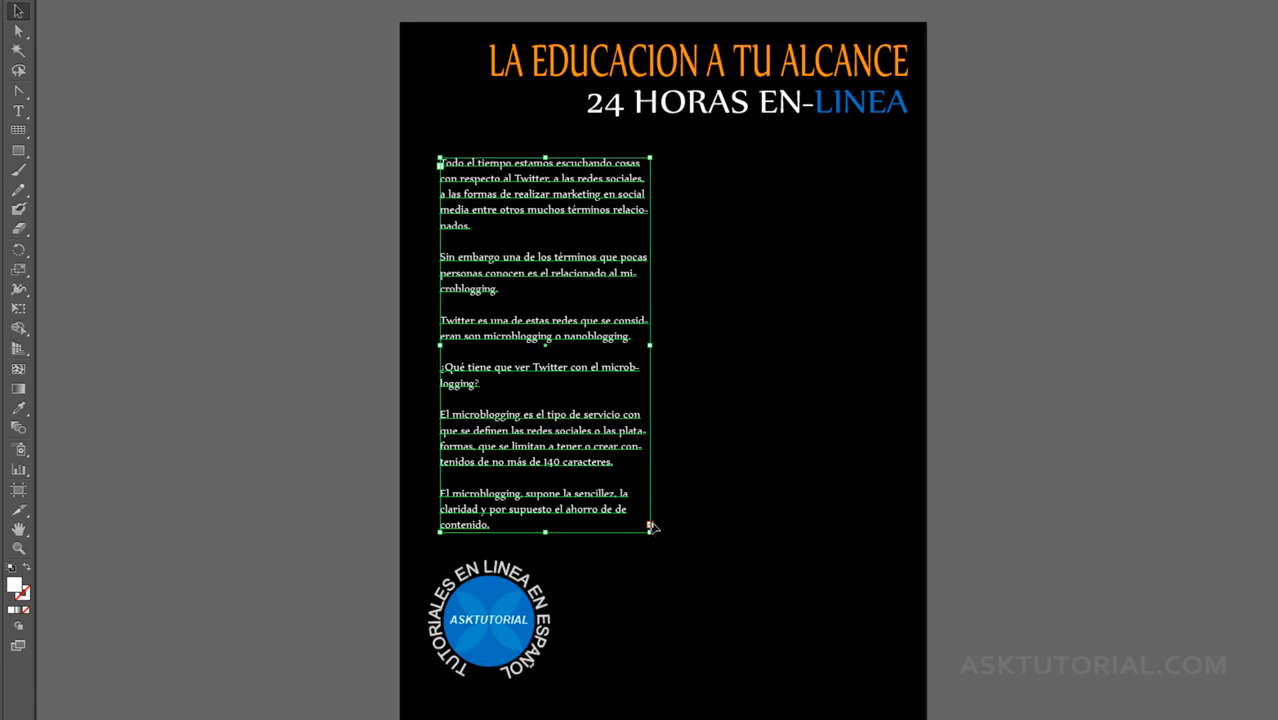
pyautogui.press('t')
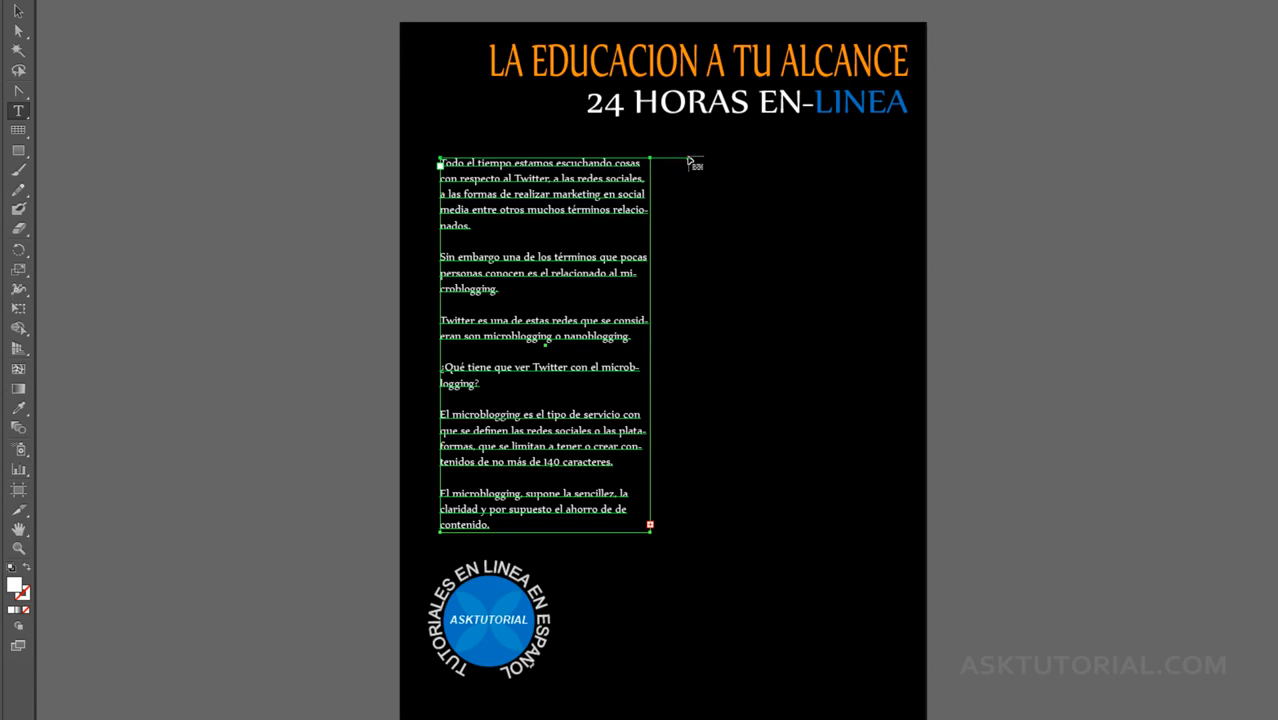
pyautogui.click(689, 161)
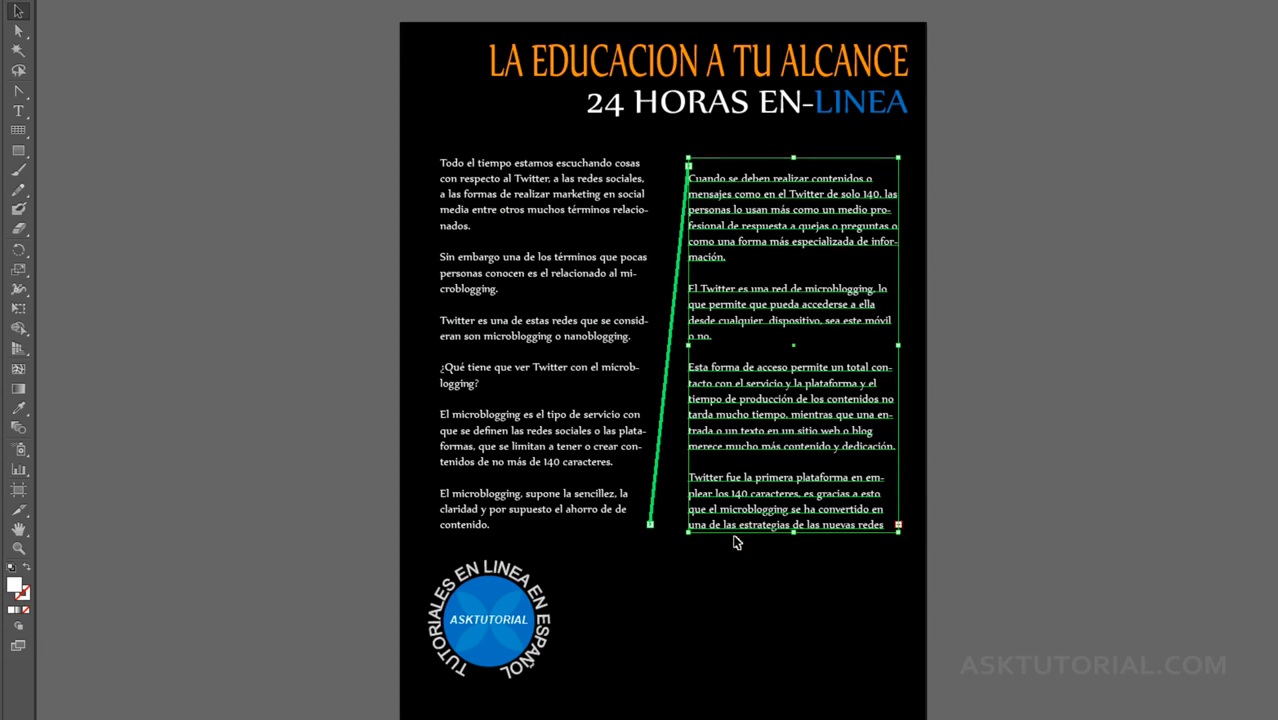
# Step: Thread the second column's overflow into a wide frame drawn beside the logo, below both columns, and deselect it
pyautogui.click(898, 526)
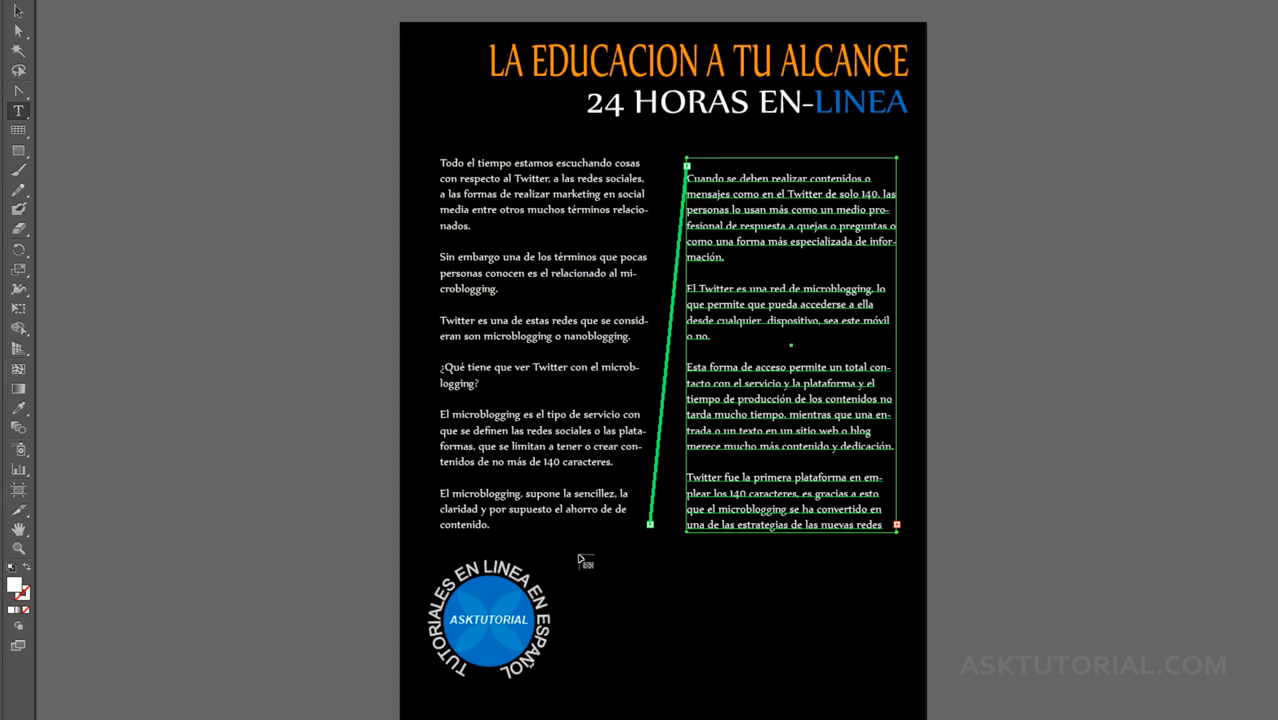
pyautogui.moveTo(580, 557); pyautogui.dragTo(890, 700)
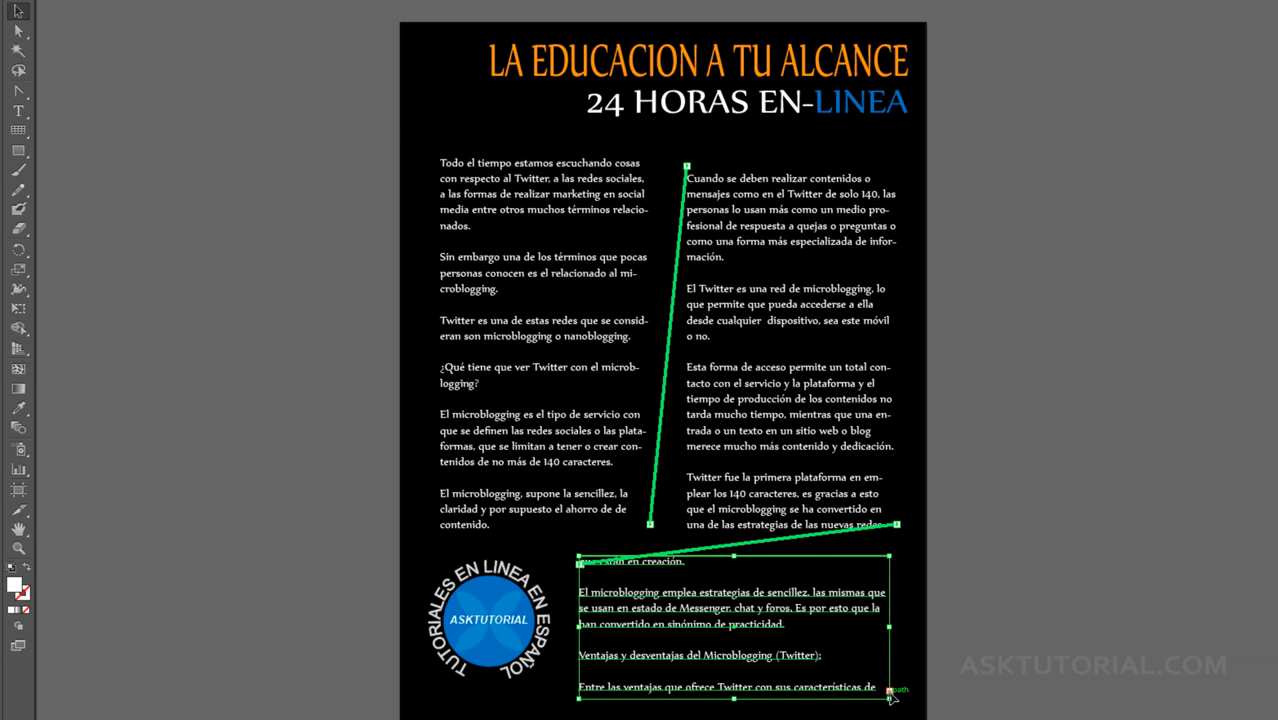
pyautogui.click(574, 133)
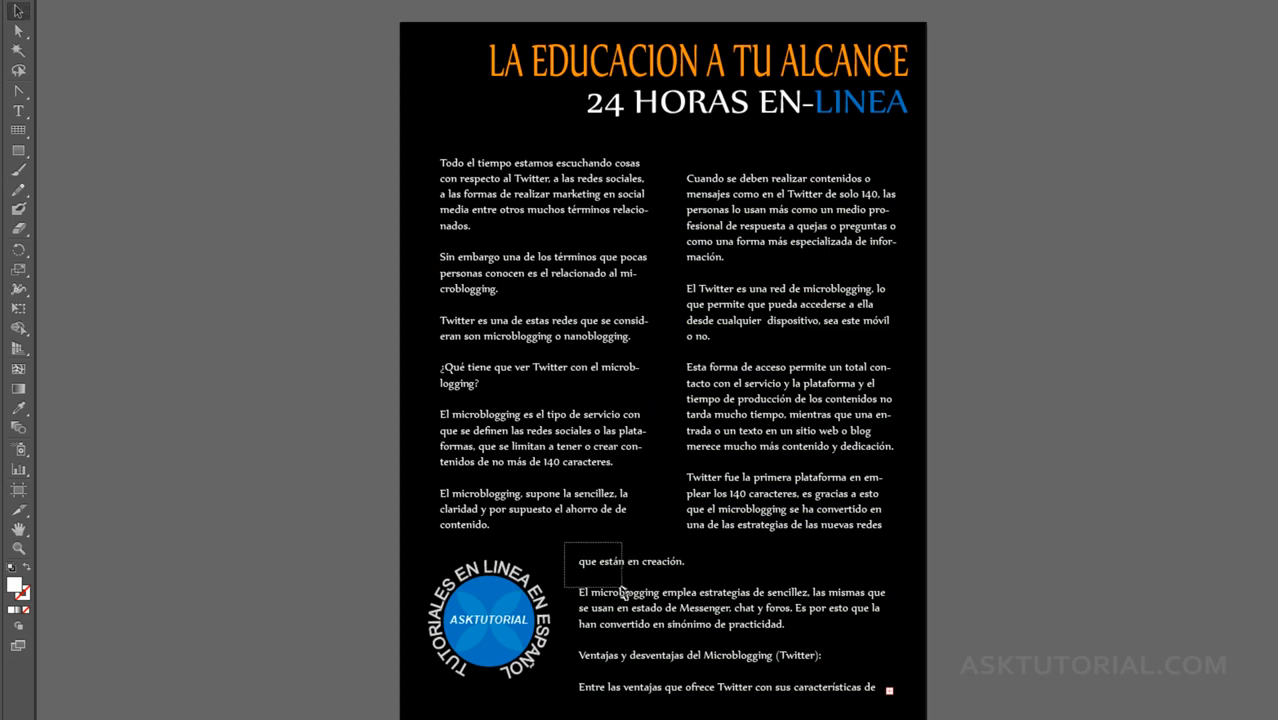
# Step: Break the text thread between the second column and the wide frame beside the logo
pyautogui.click(594, 585)
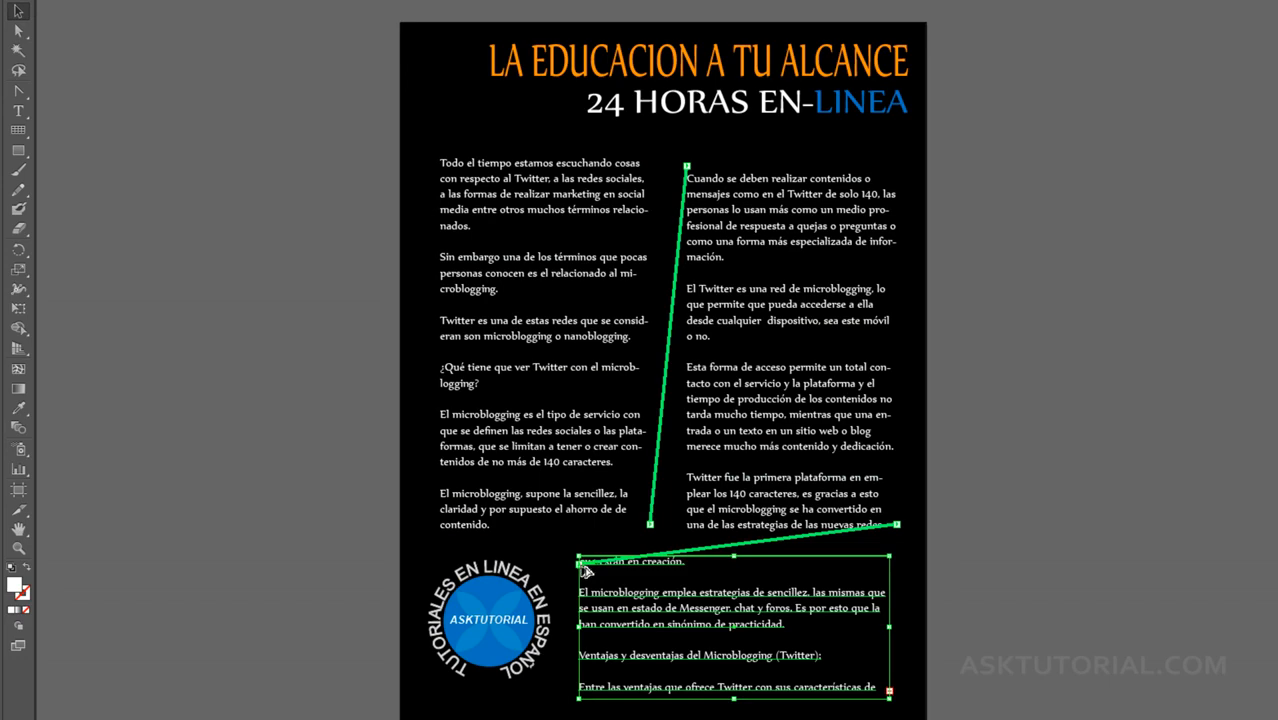
pyautogui.scroll(3, 586, 570)
pyautogui.moveTo(650, 557); pyautogui.dragTo(476, 484)
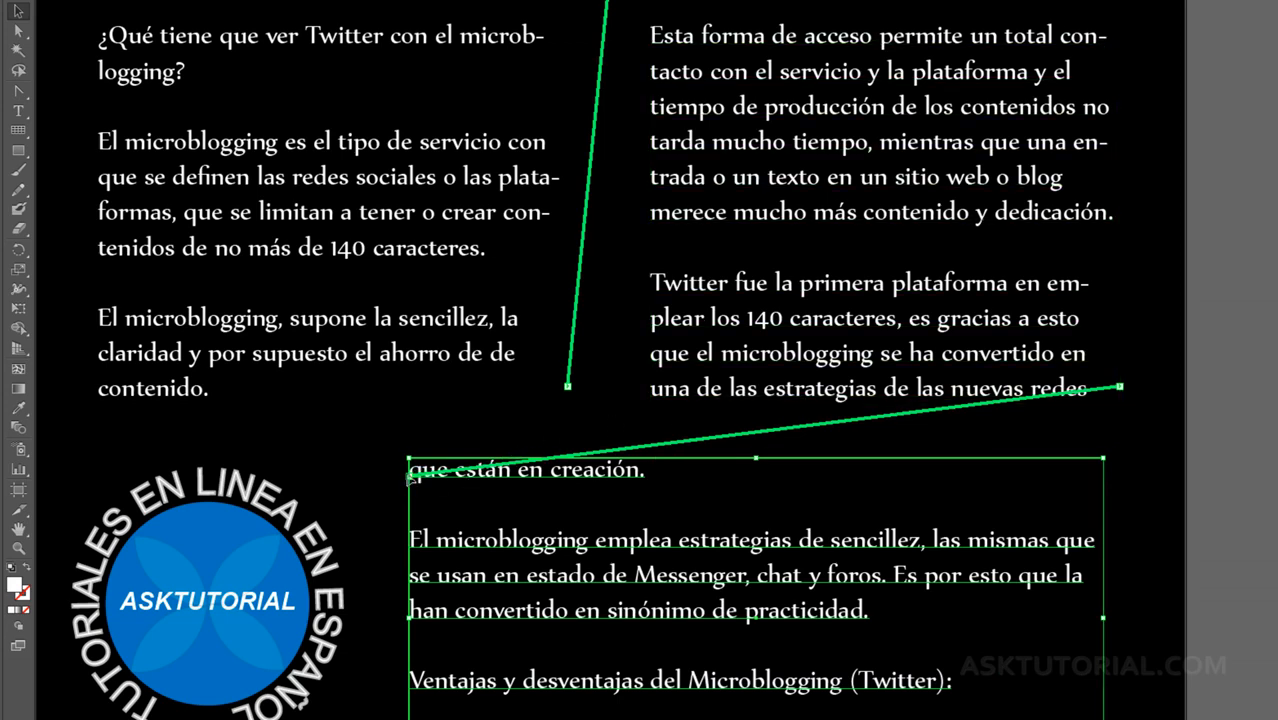
pyautogui.press('t')
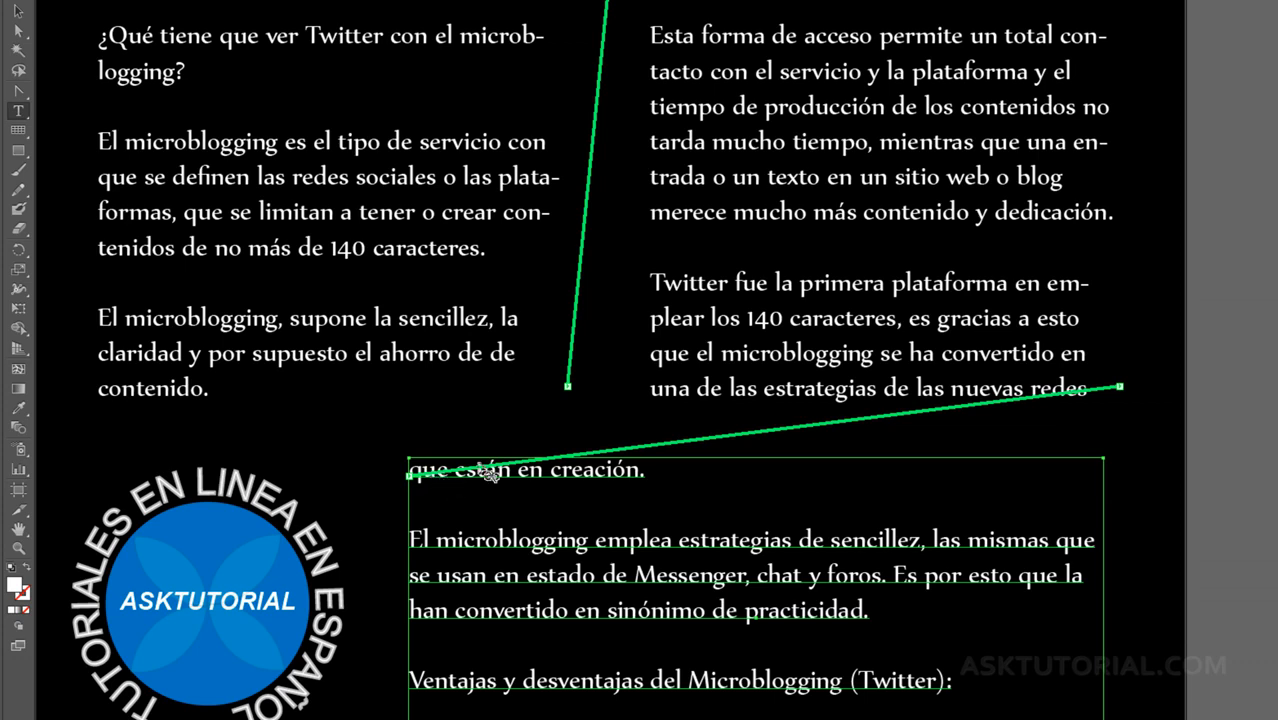
pyautogui.click(683, 412)
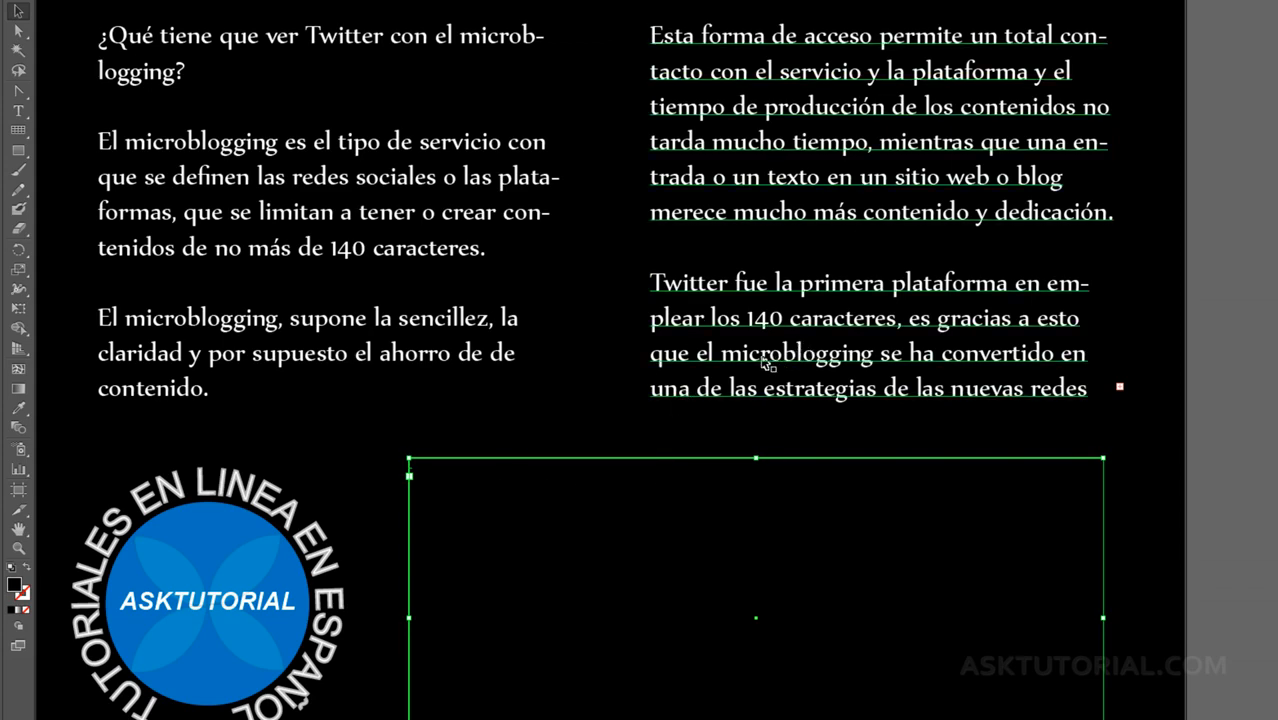
# Step: Select both column frames and break the text thread between the first and second columns
pyautogui.scroll(5, 686, 521)
pyautogui.scroll(5, 680, 356)
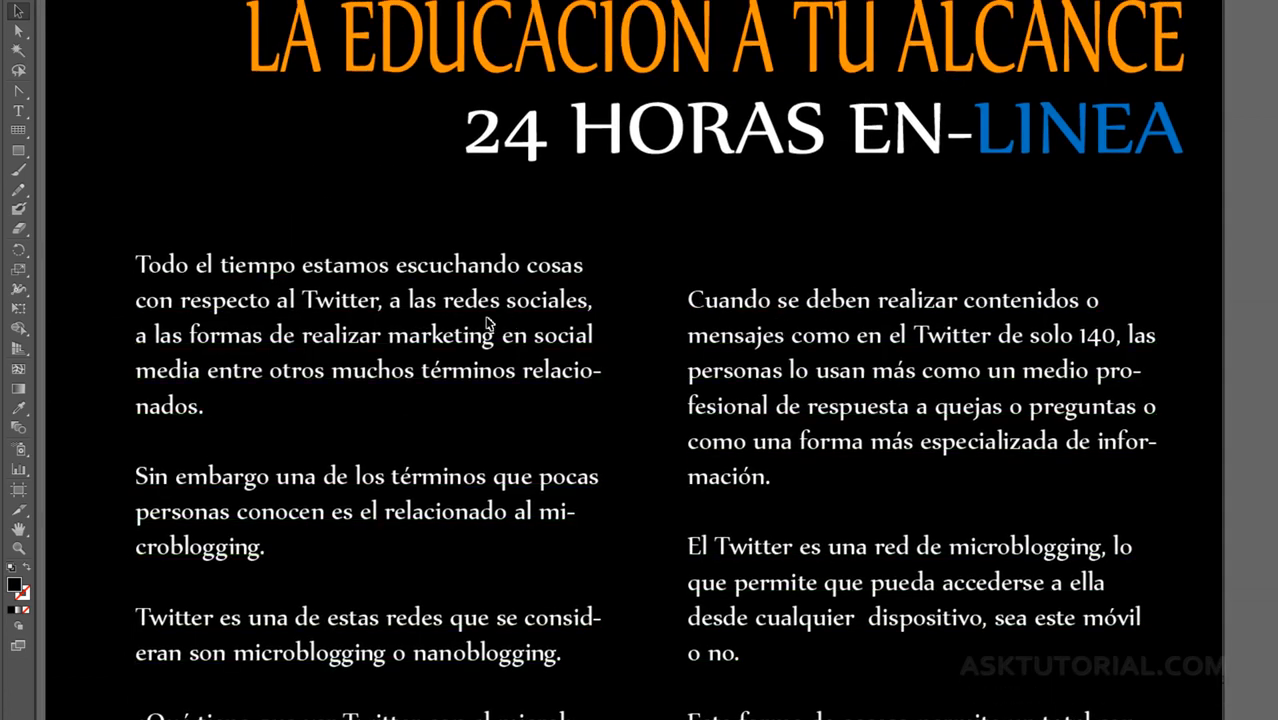
pyautogui.moveTo(579, 217); pyautogui.dragTo(789, 419)
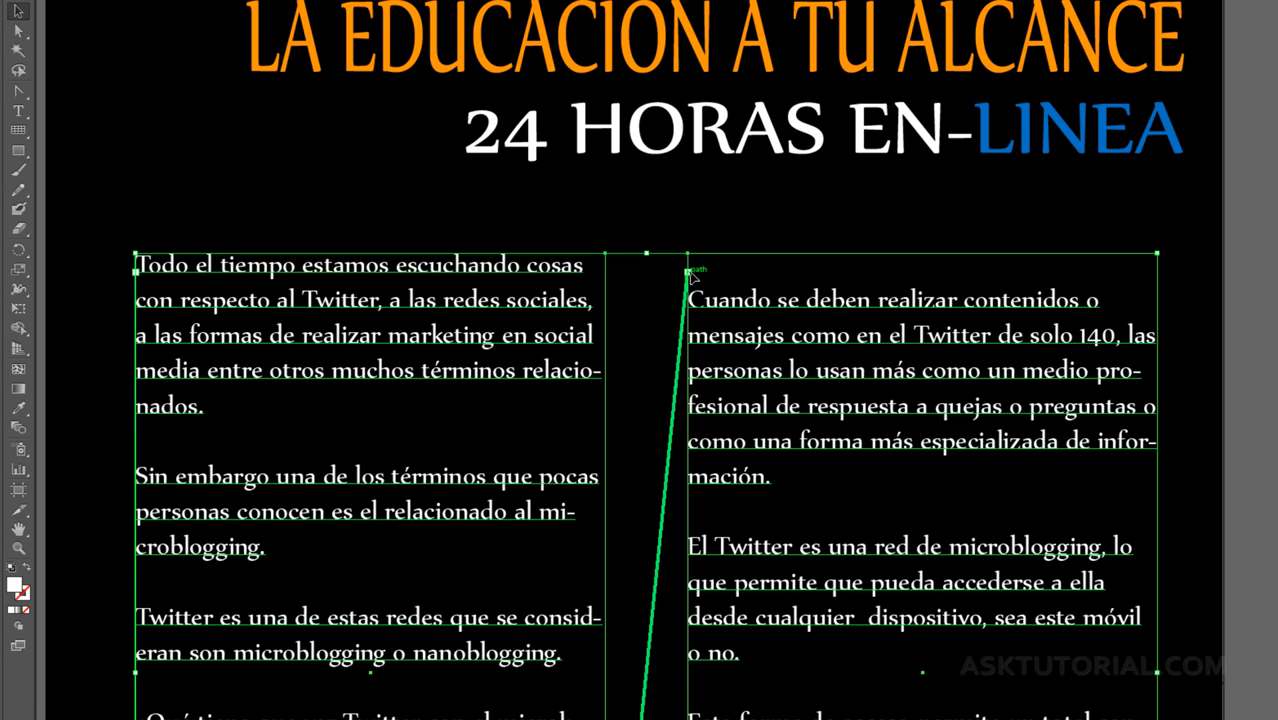
pyautogui.press('t')
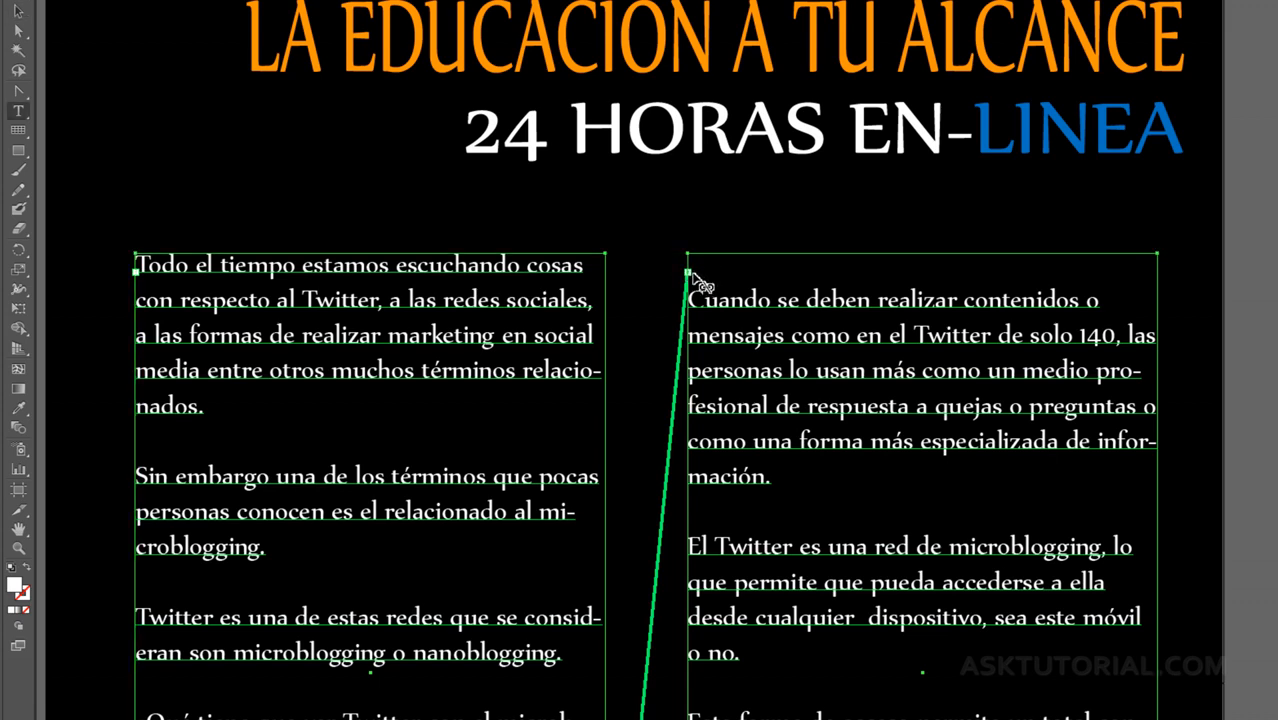
pyautogui.click(613, 291)
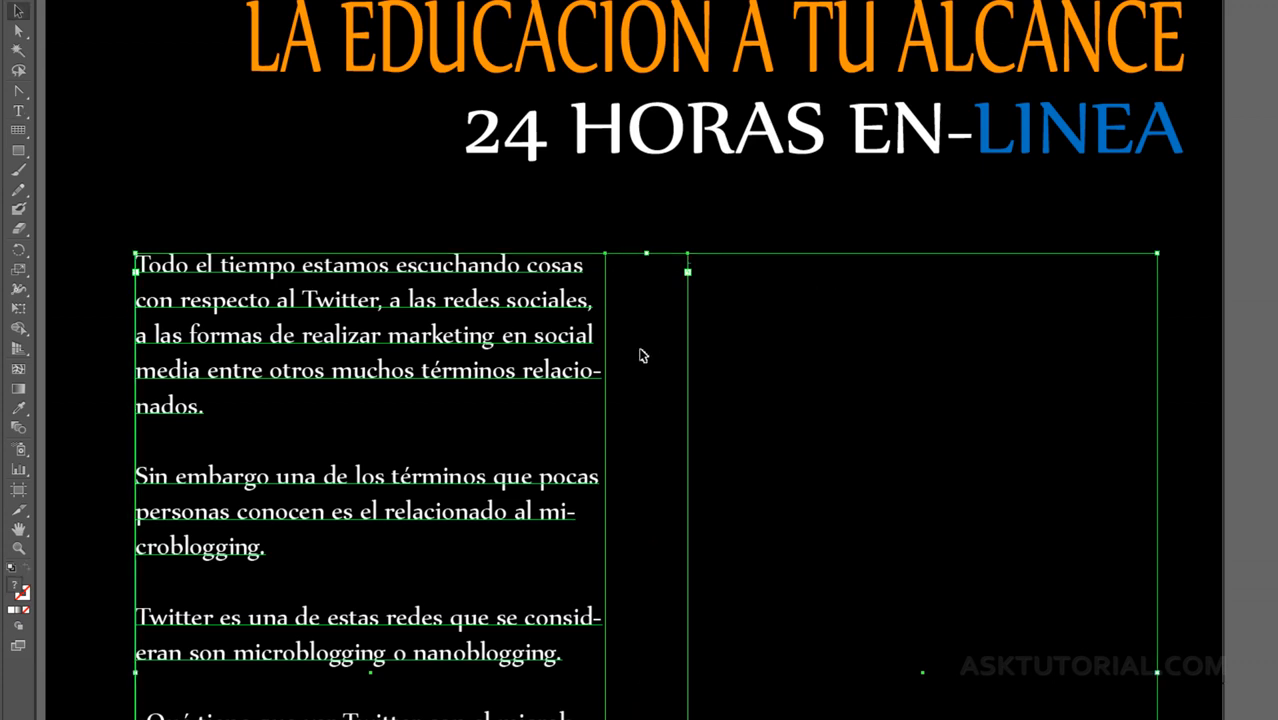
# Step: Link the first column's overflow text to the existing empty second column frame
pyautogui.hotkey('ctrl', '0')
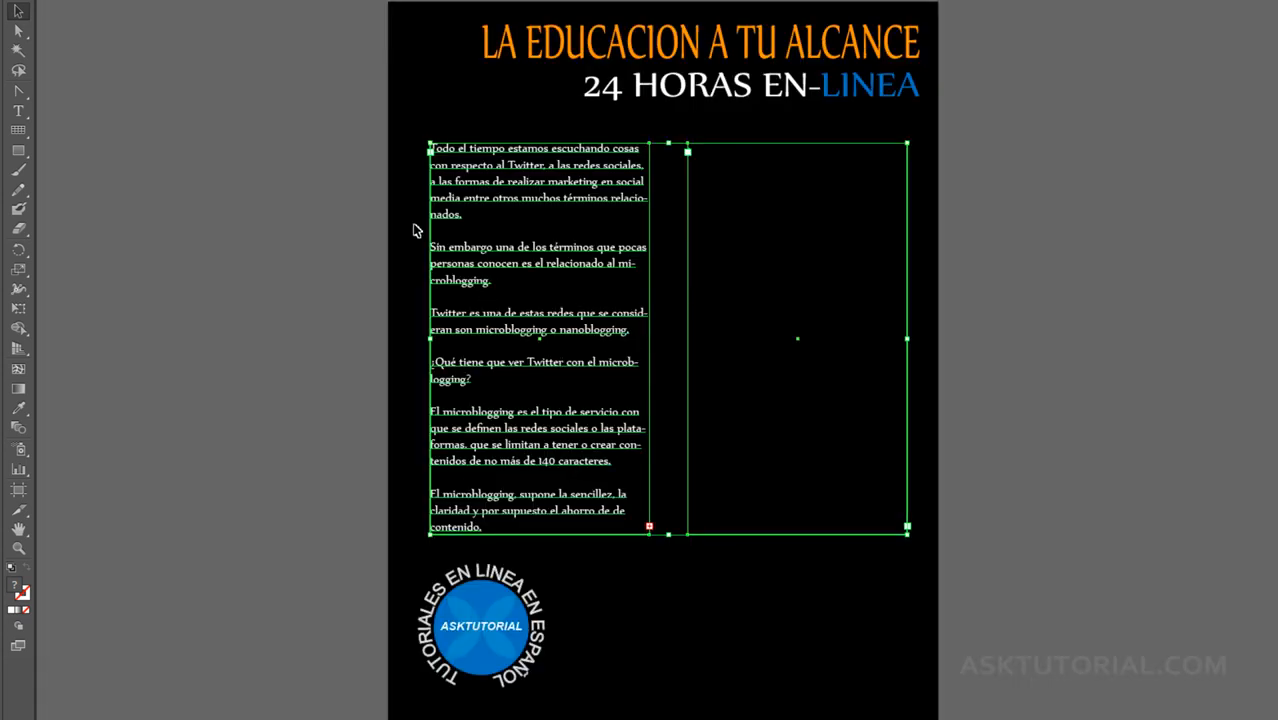
pyautogui.click(678, 593)
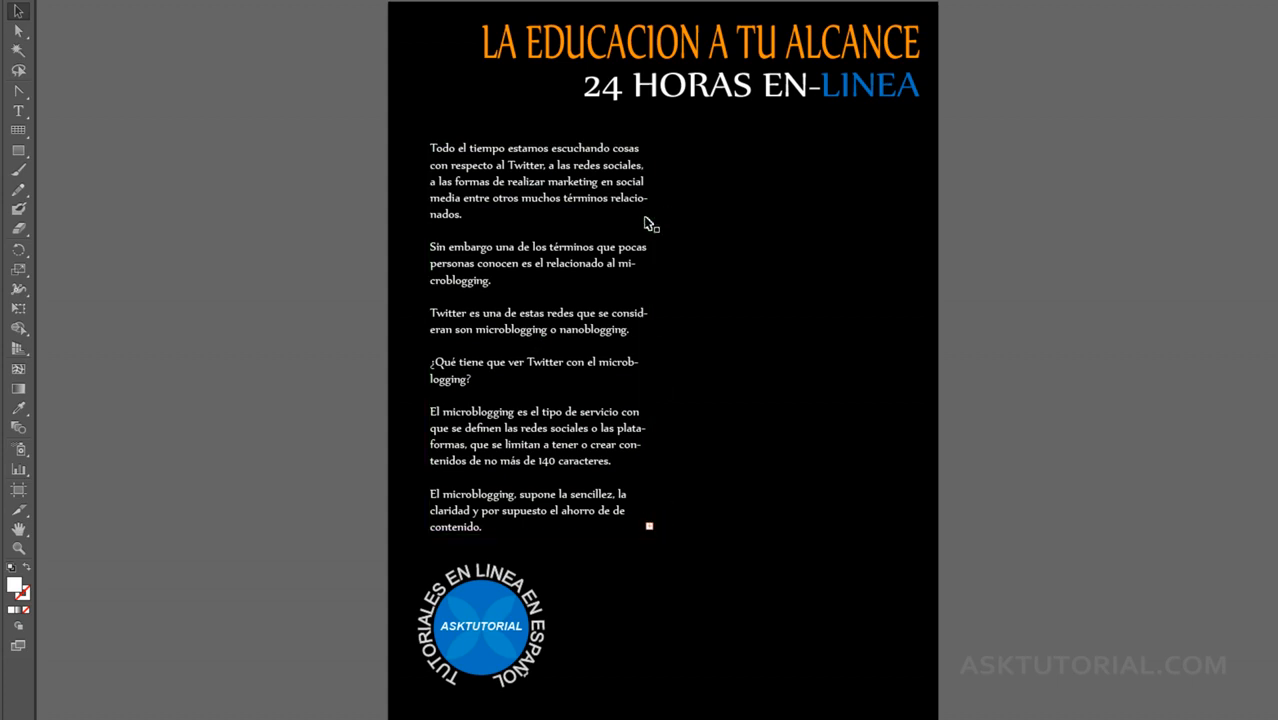
pyautogui.click(650, 528)
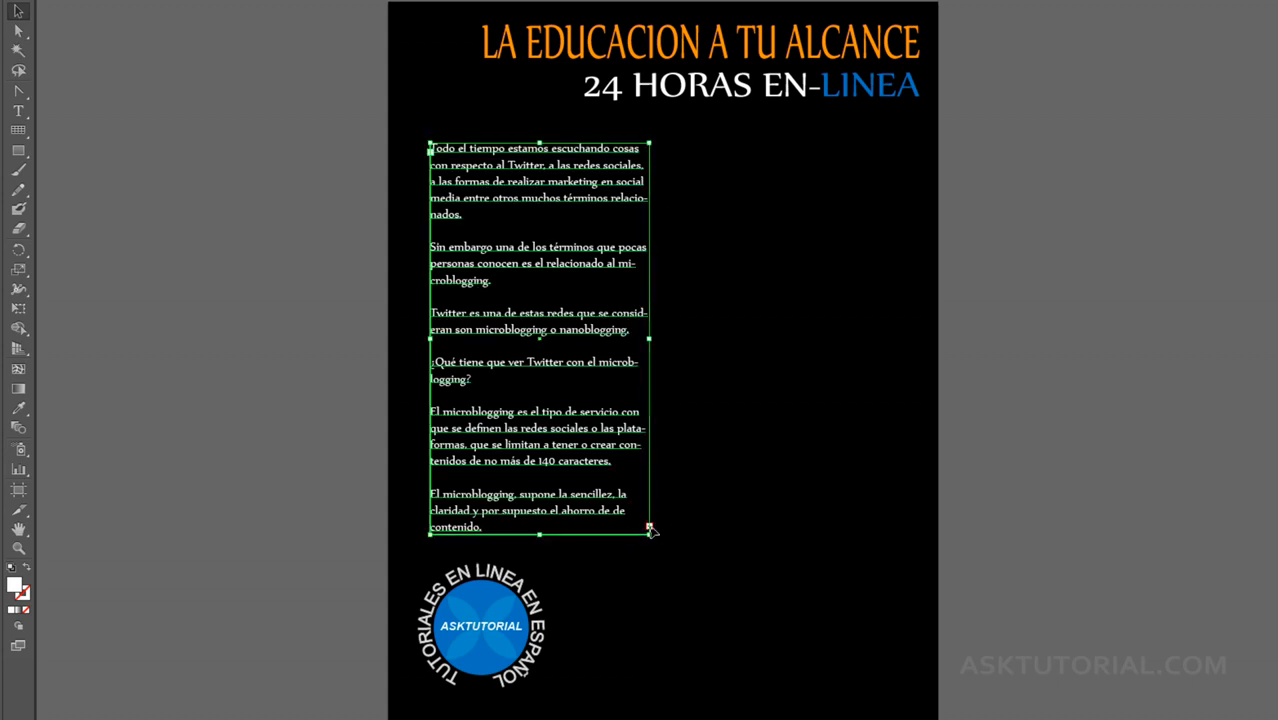
pyautogui.click(686, 268)
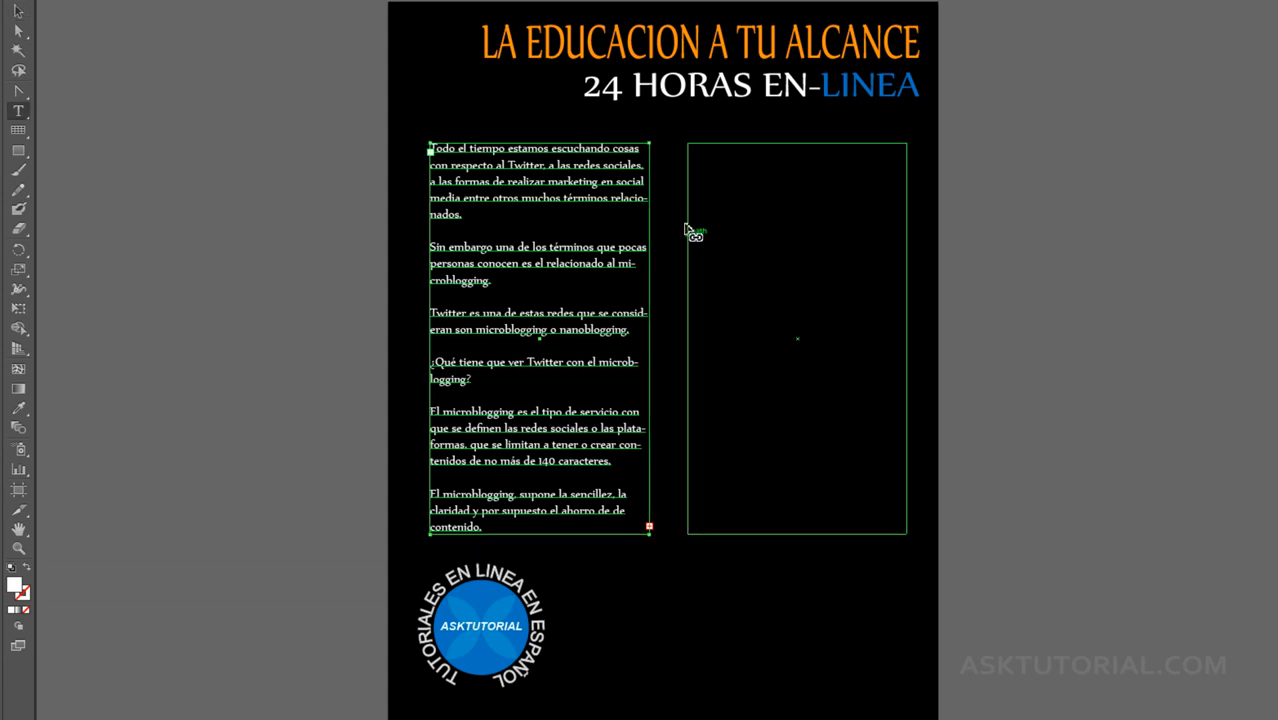
pyautogui.click(688, 166)
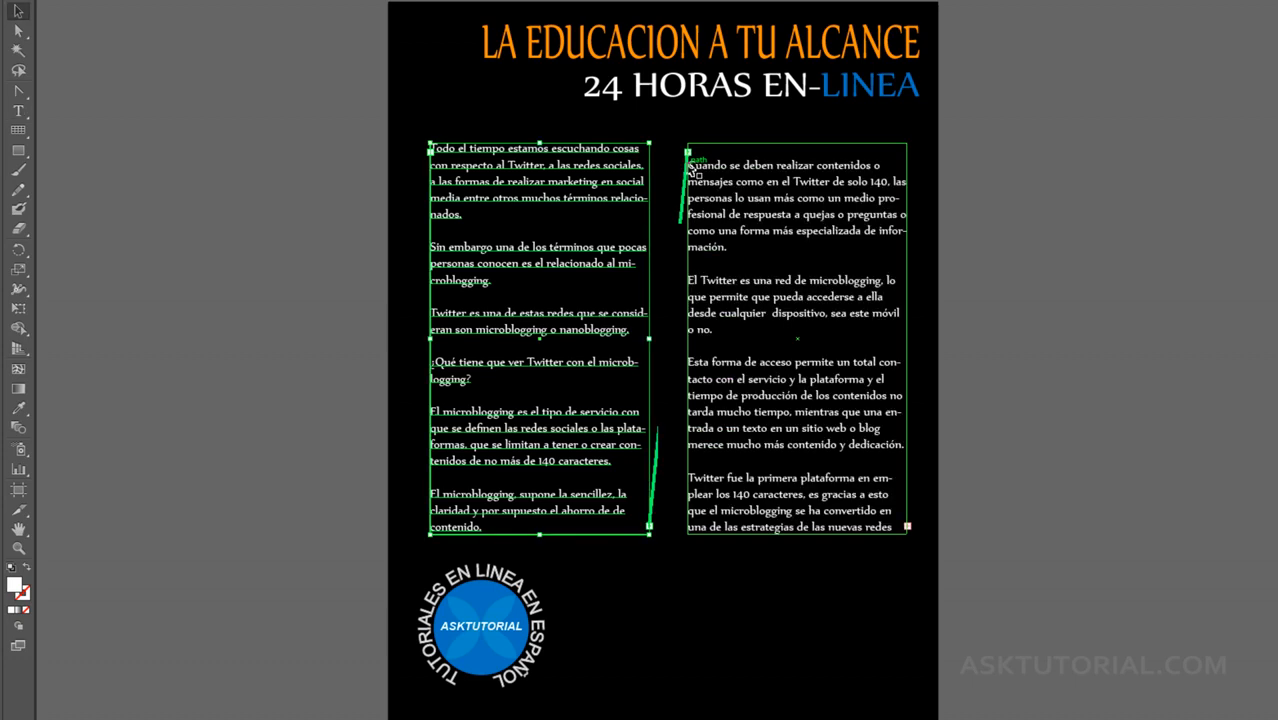
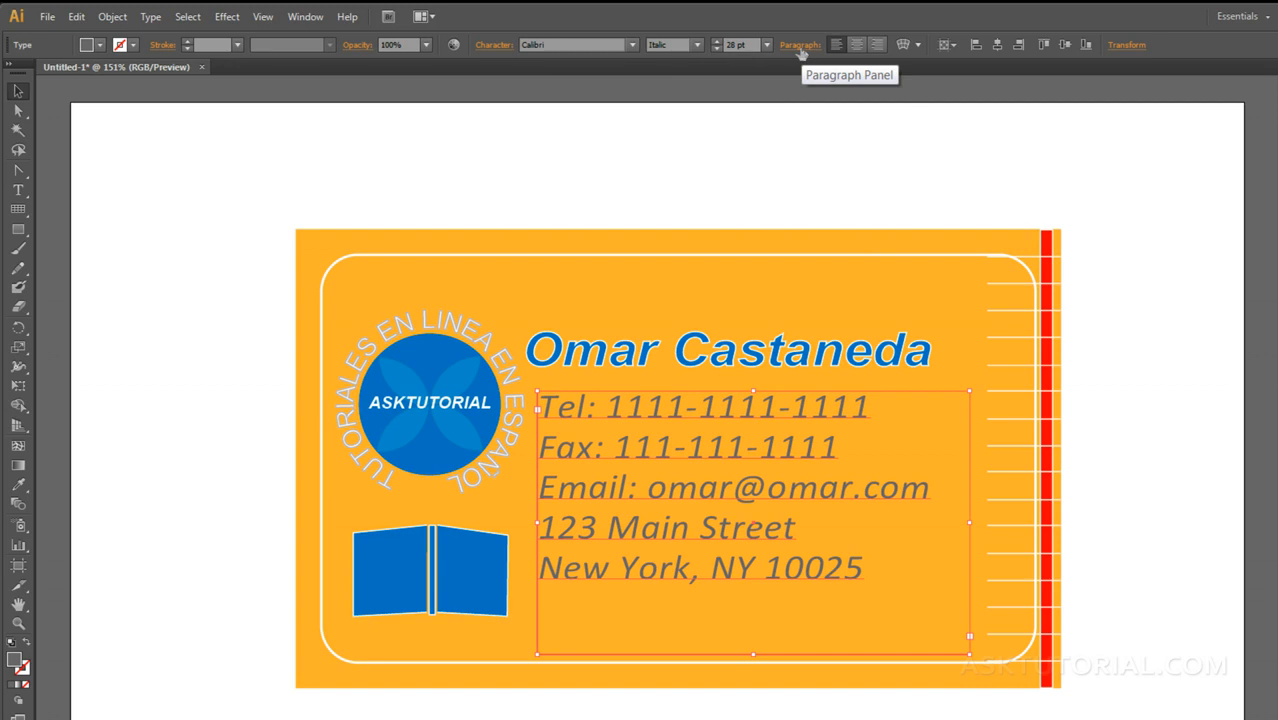
# Step: Look over the character and paragraph formatting options for the contact details text, and dismiss them
pyautogui.click(493, 46)
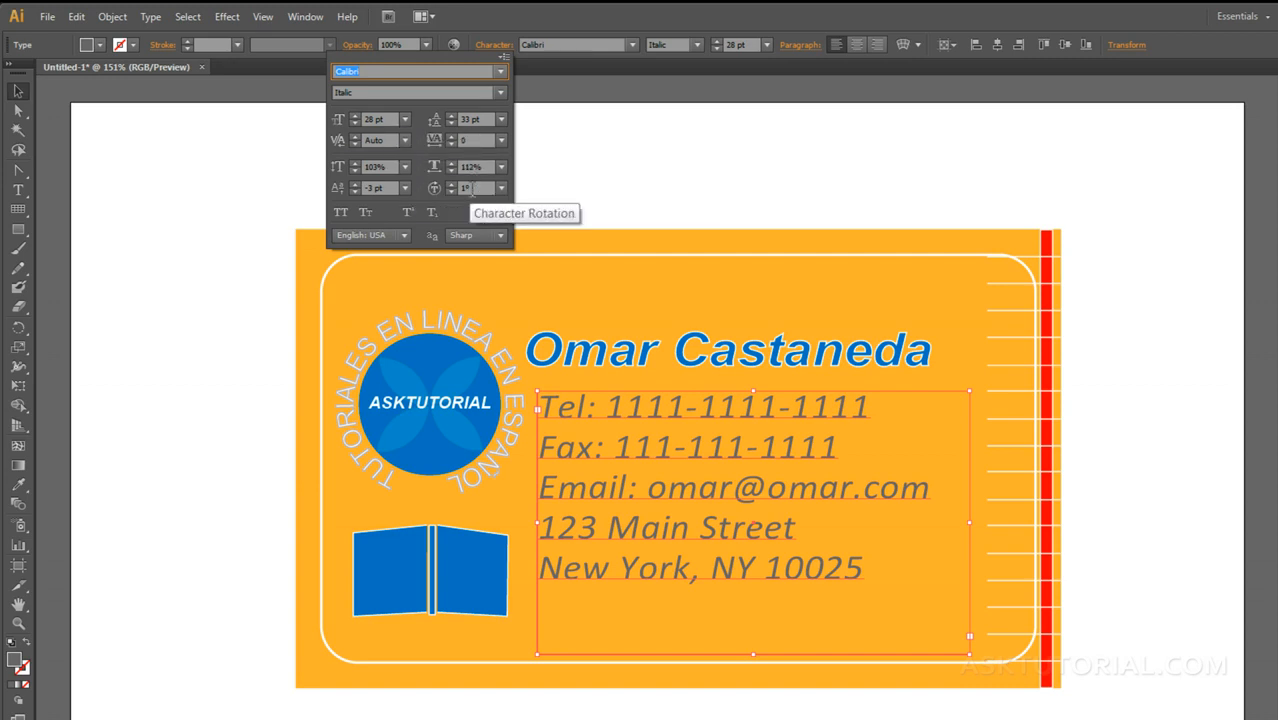
pyautogui.click(799, 45)
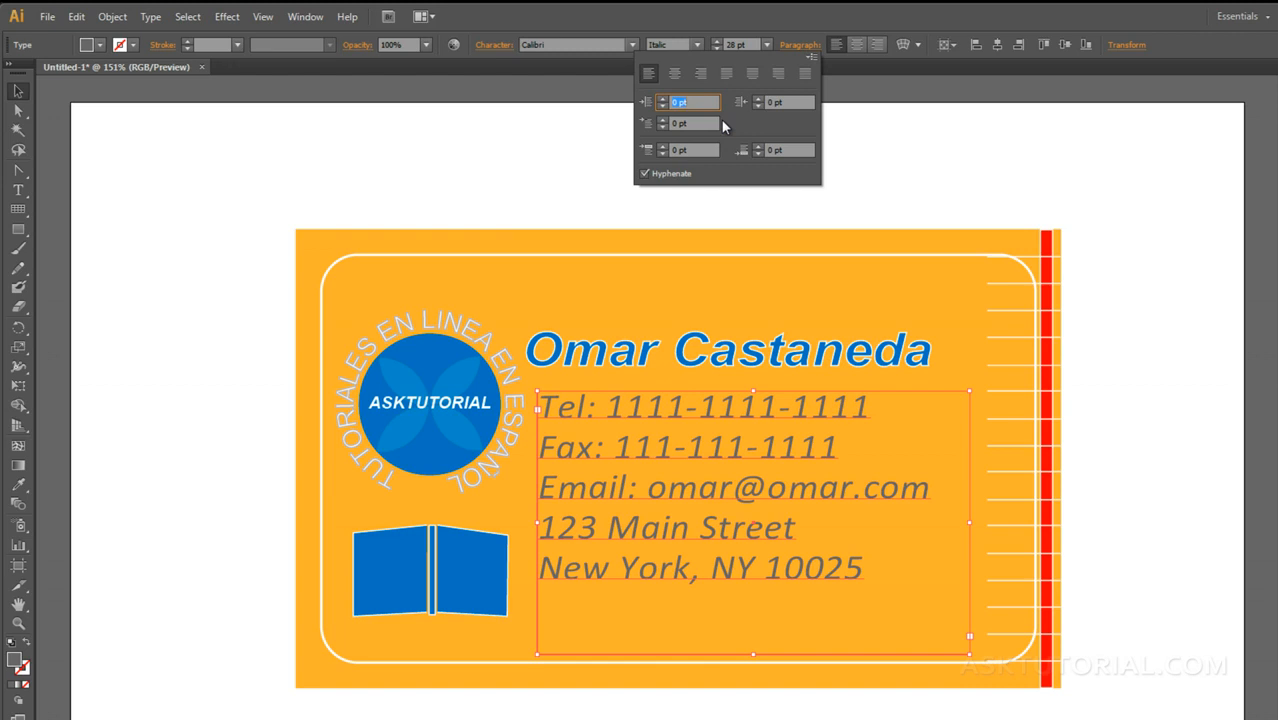
pyautogui.click(682, 19)
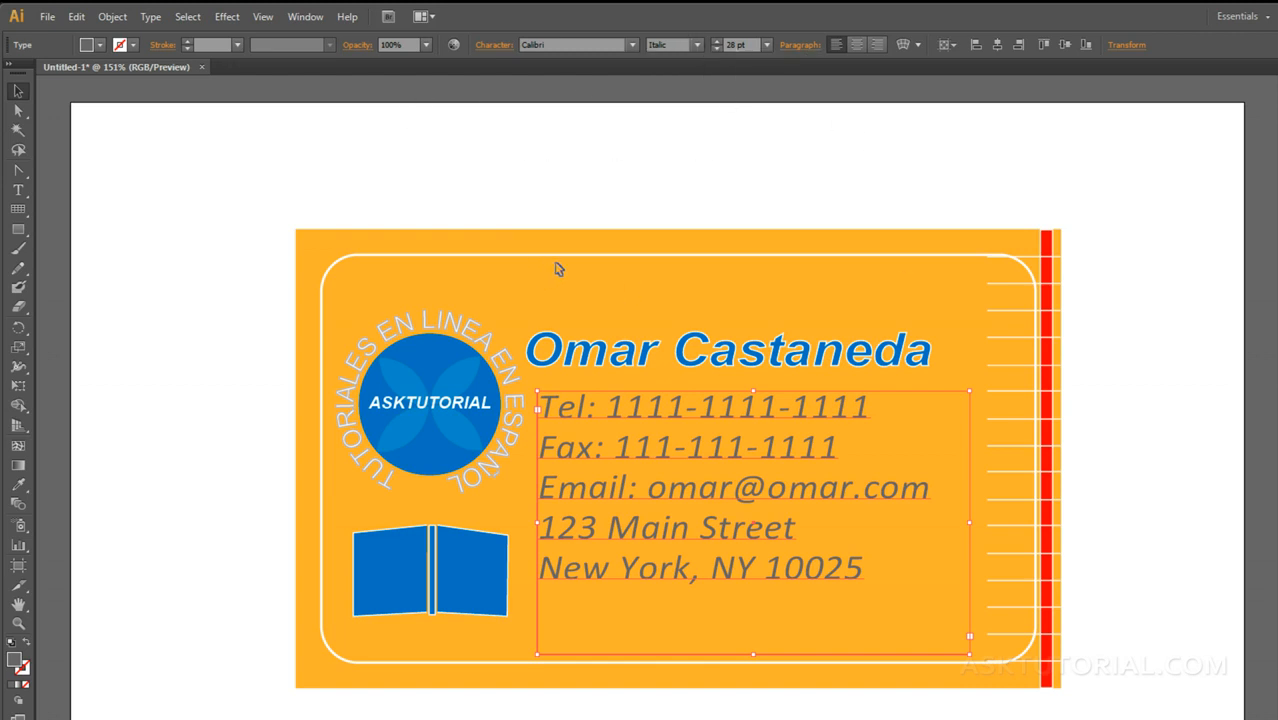
# Step: Open the floating Character panel and place it beside the business card's contact text
pyautogui.click(305, 17)
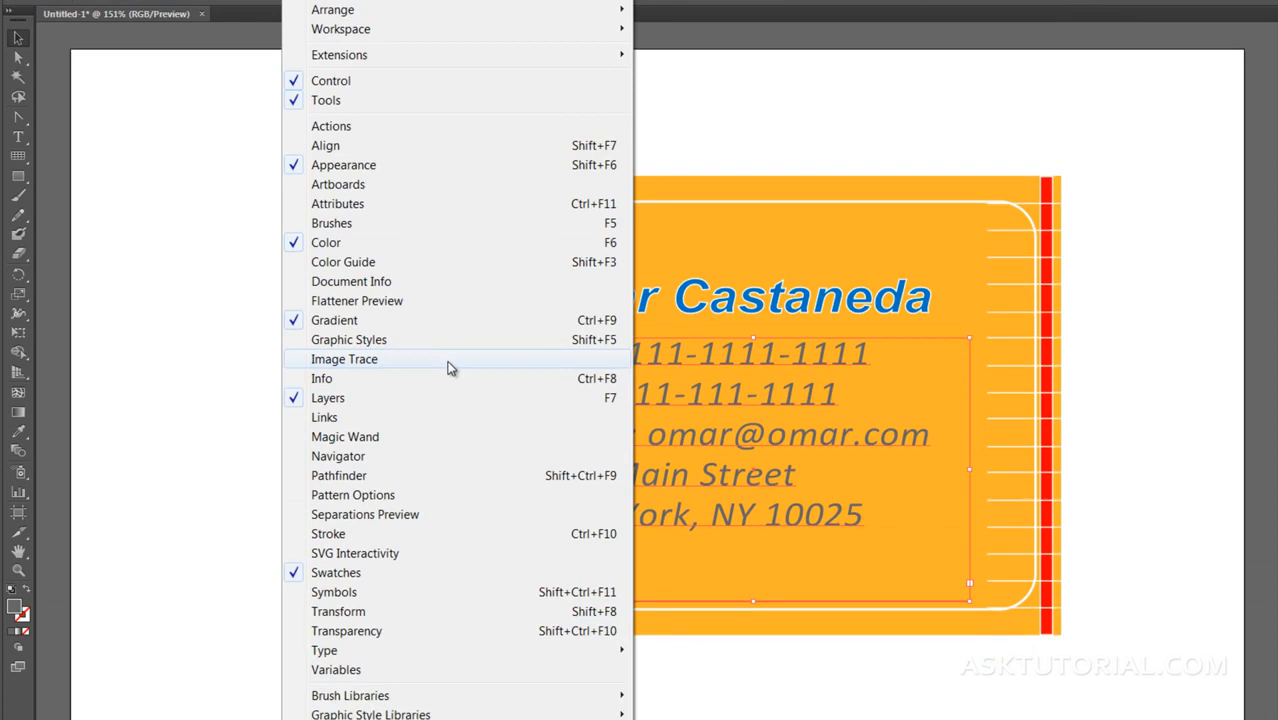
pyautogui.moveTo(332, 652)
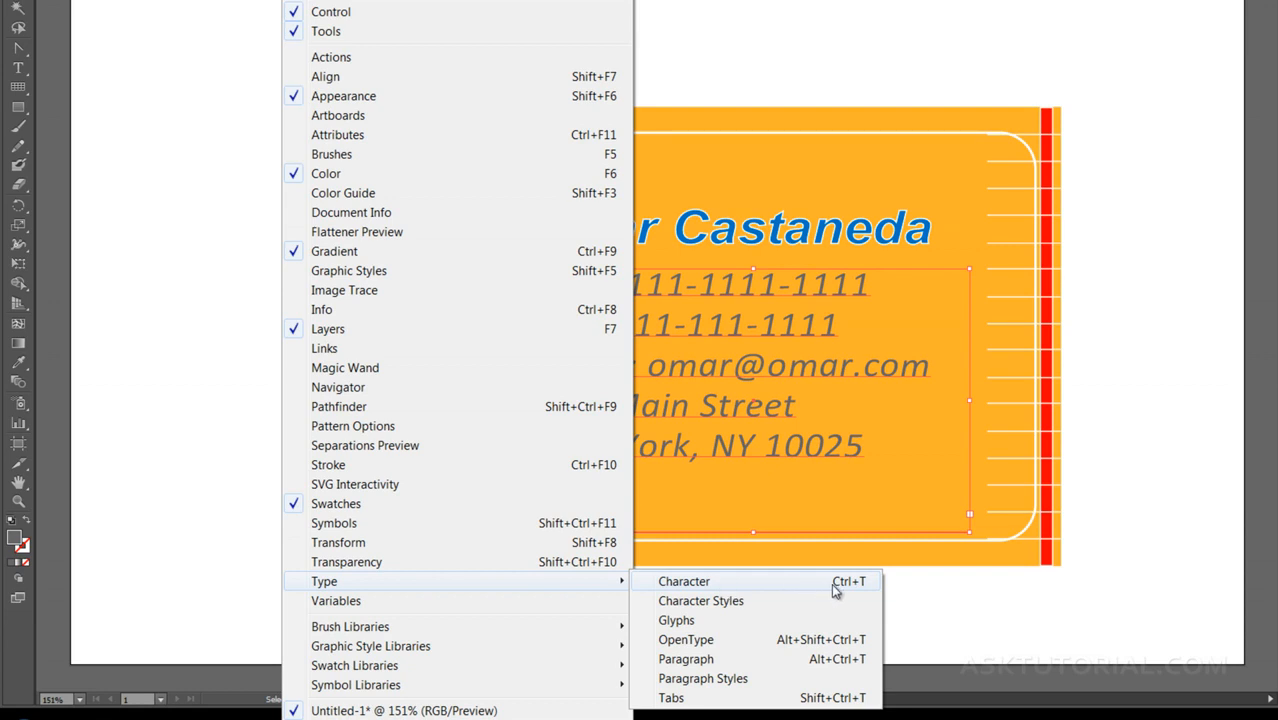
pyautogui.click(731, 584)
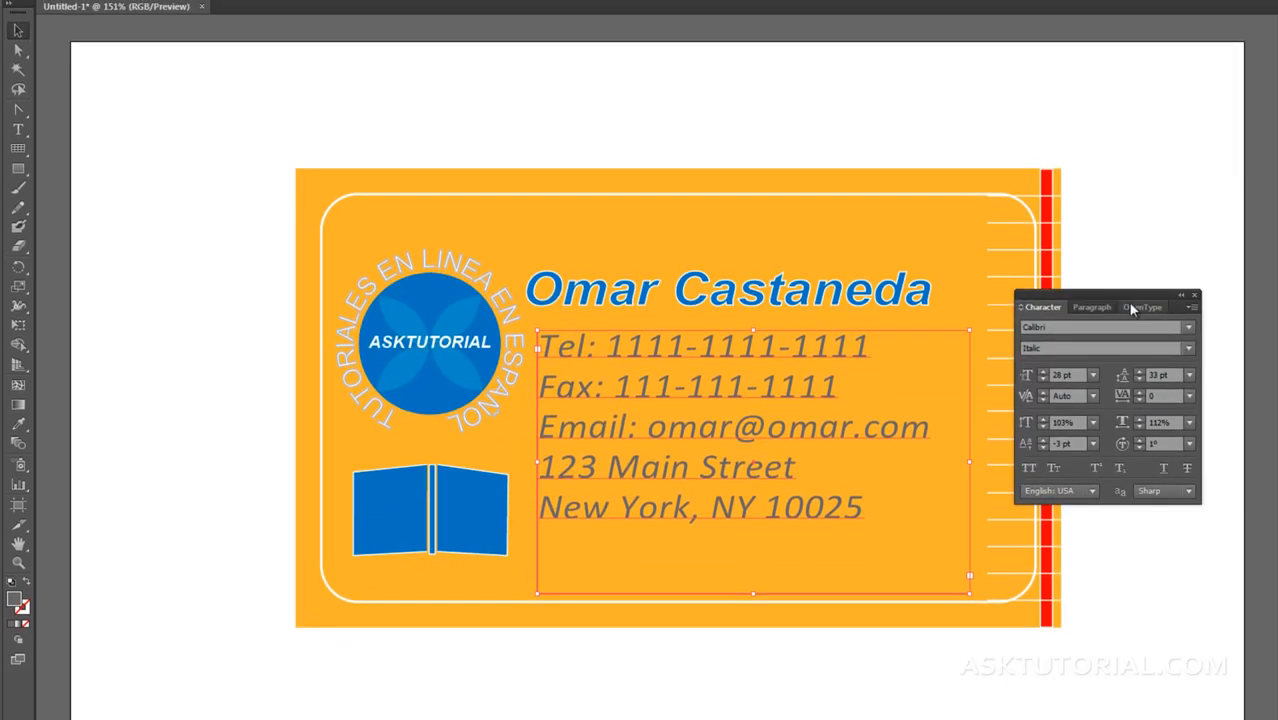
pyautogui.moveTo(1116, 298); pyautogui.dragTo(1088, 316)
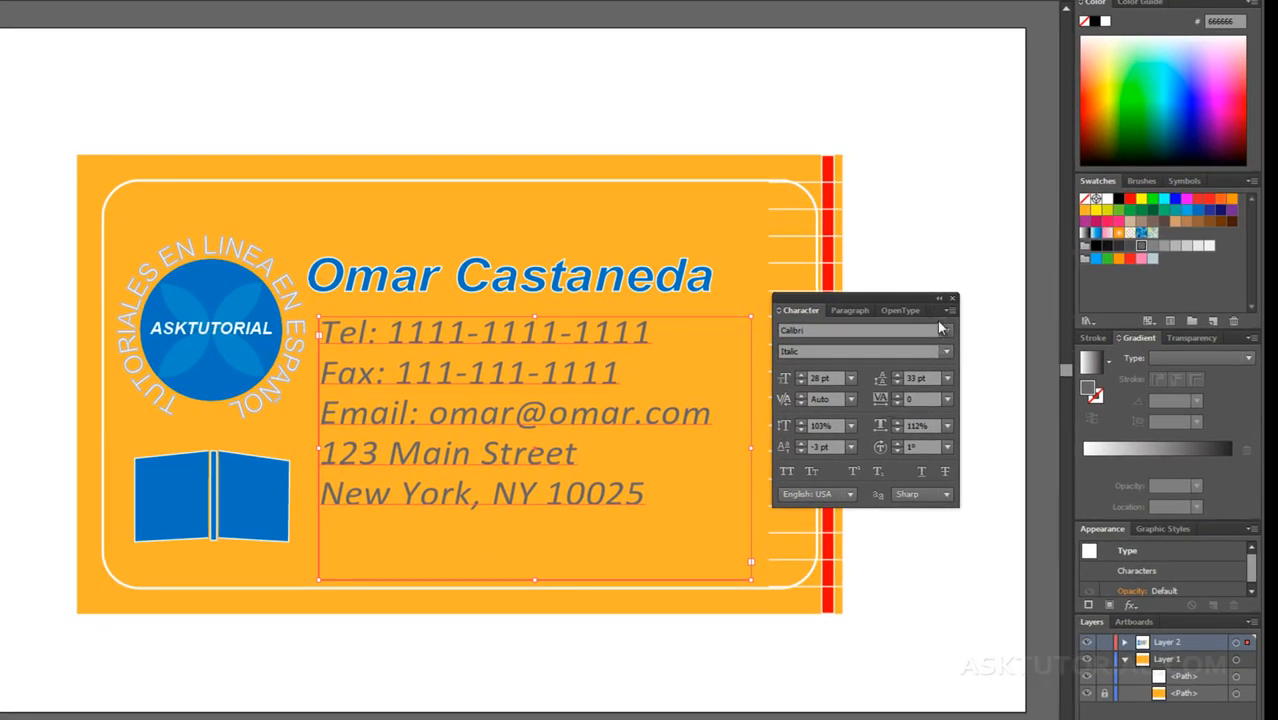
# Step: Hide the Character panel's extra options and show them again
pyautogui.click(949, 318)
pyautogui.click(975, 318)
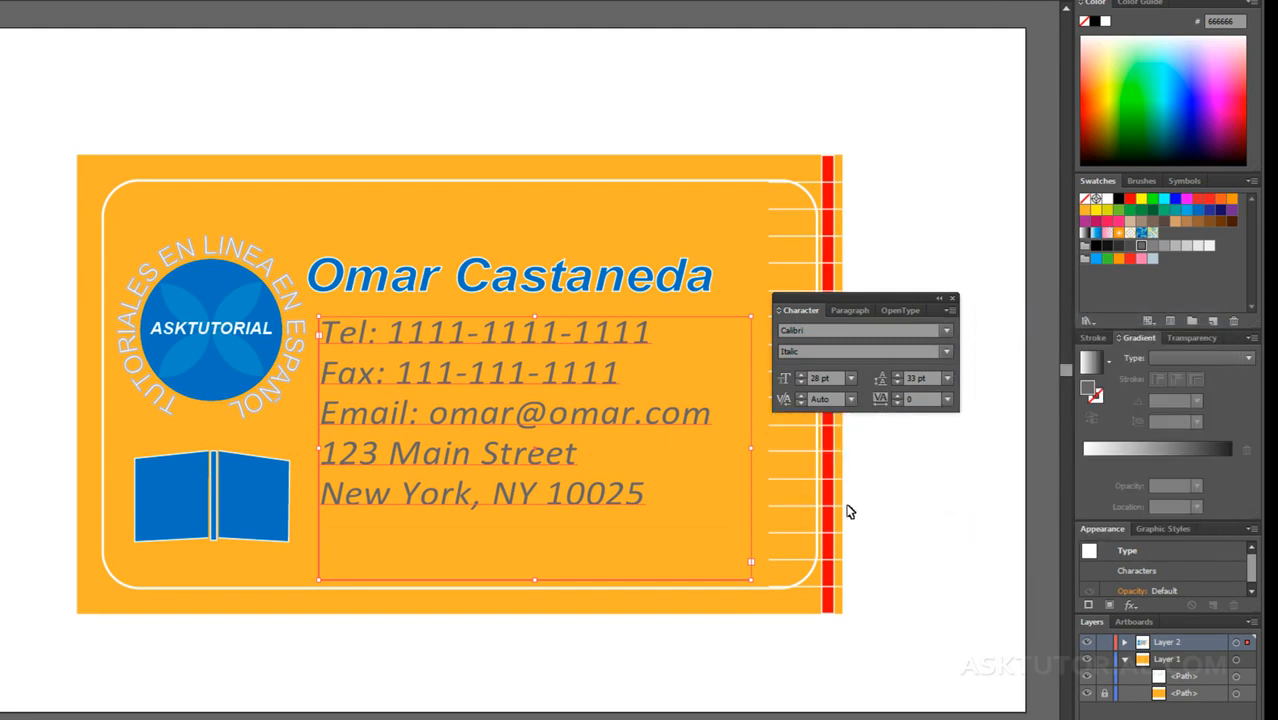
pyautogui.click(948, 314)
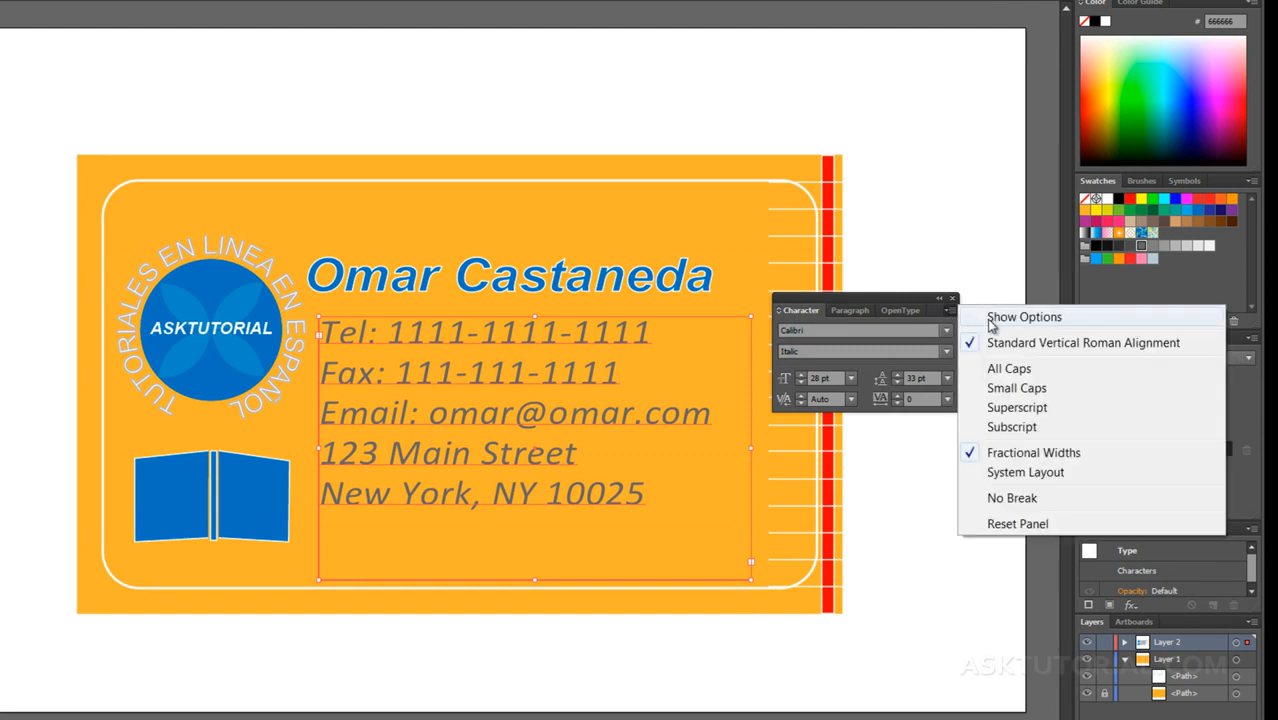
pyautogui.click(986, 318)
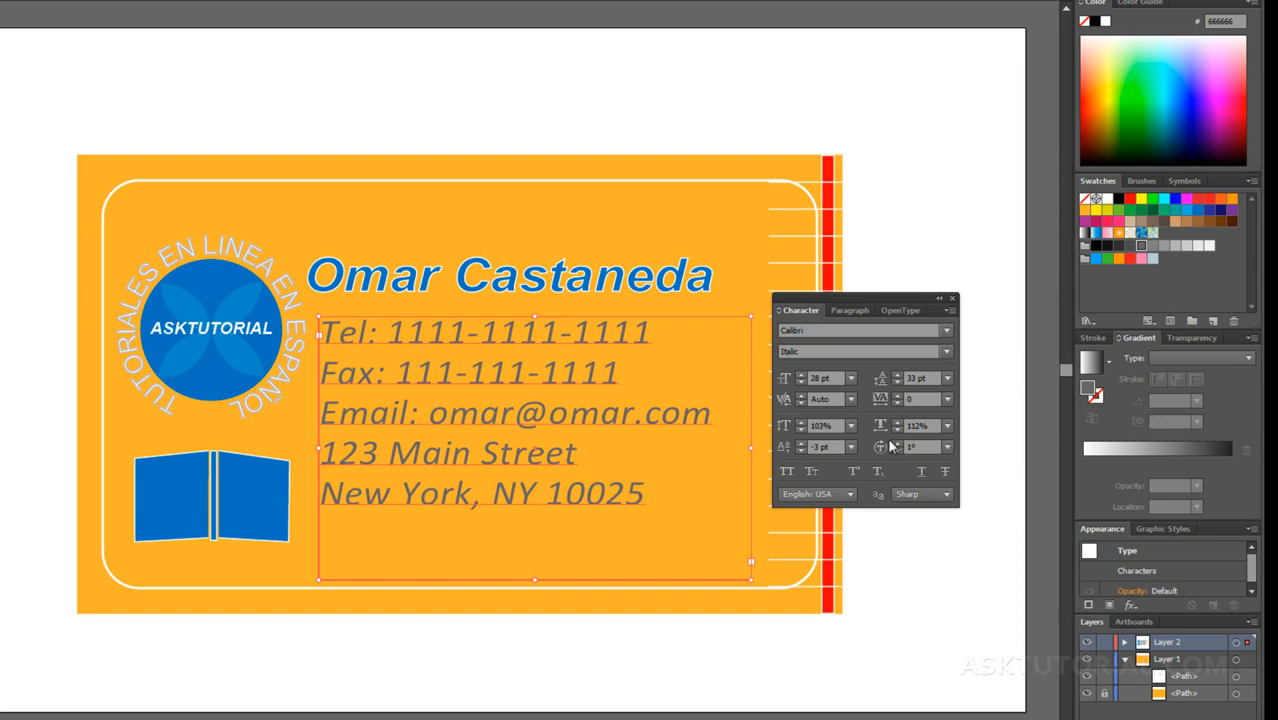
# Step: Try the Broadway font on the contact details text, and change its font to Cambria Regular
pyautogui.click(946, 330)
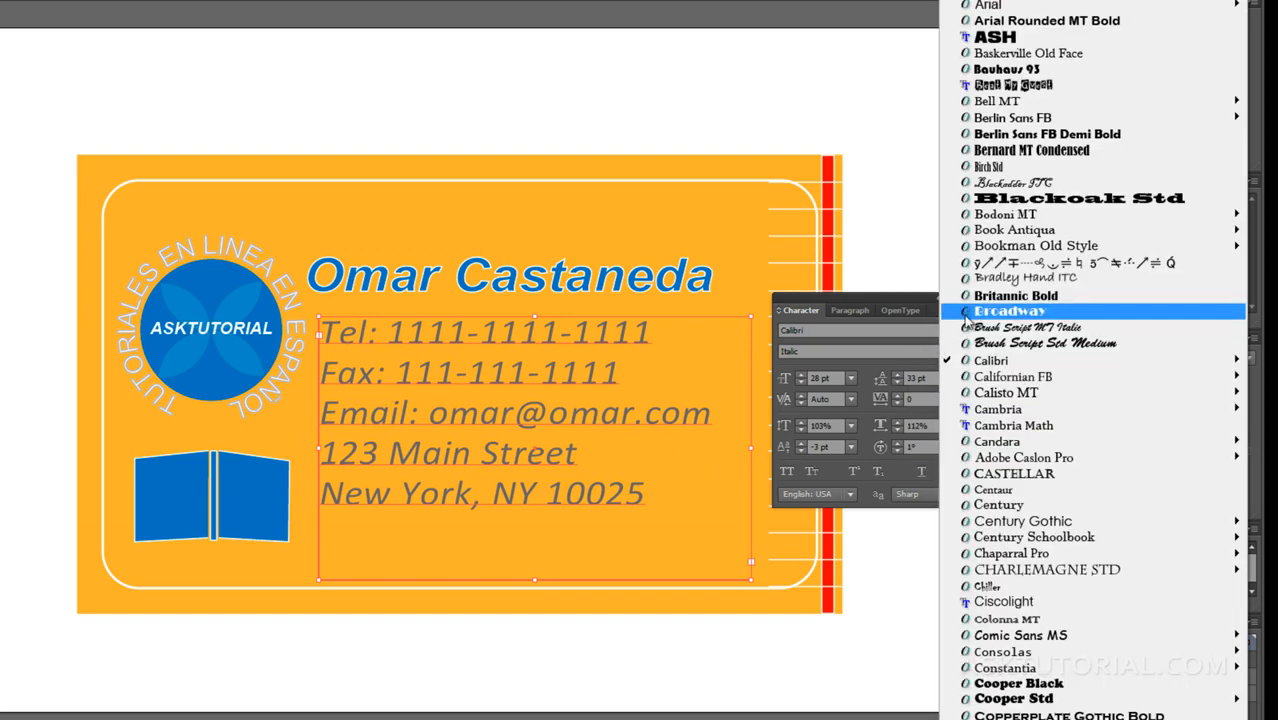
pyautogui.click(966, 316)
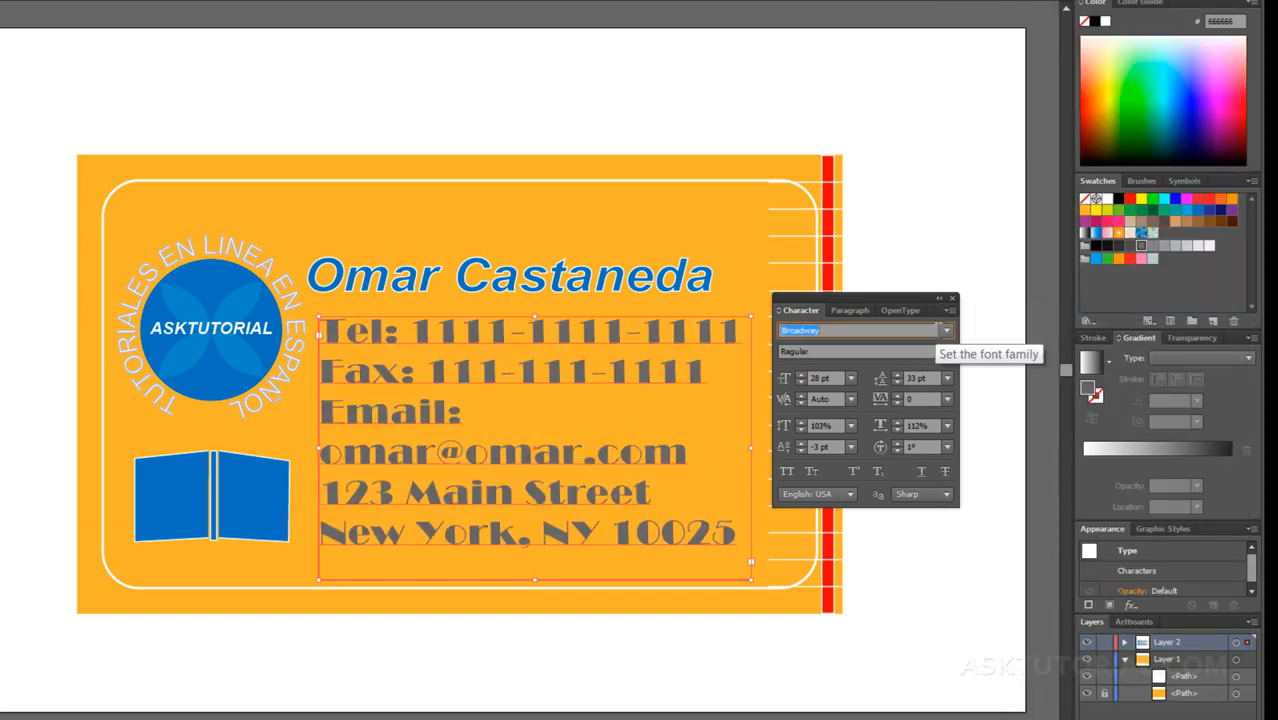
pyautogui.click(942, 331)
pyautogui.moveTo(978, 410)
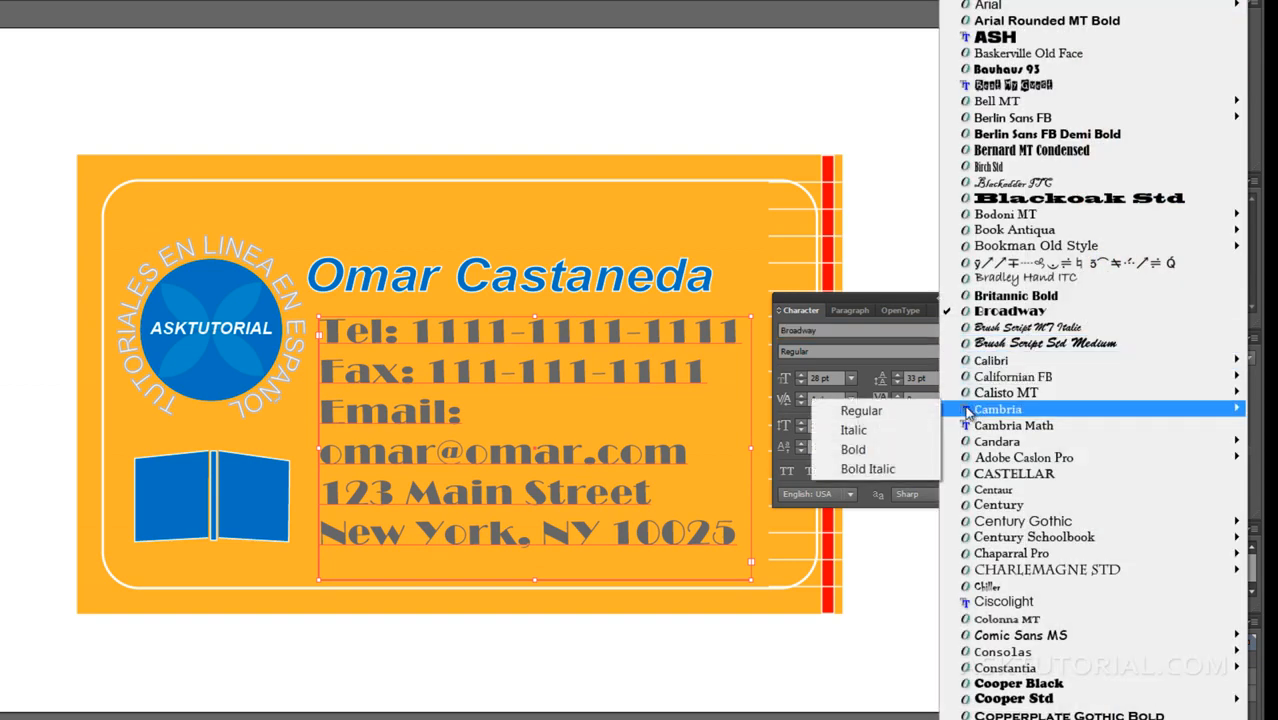
pyautogui.click(886, 410)
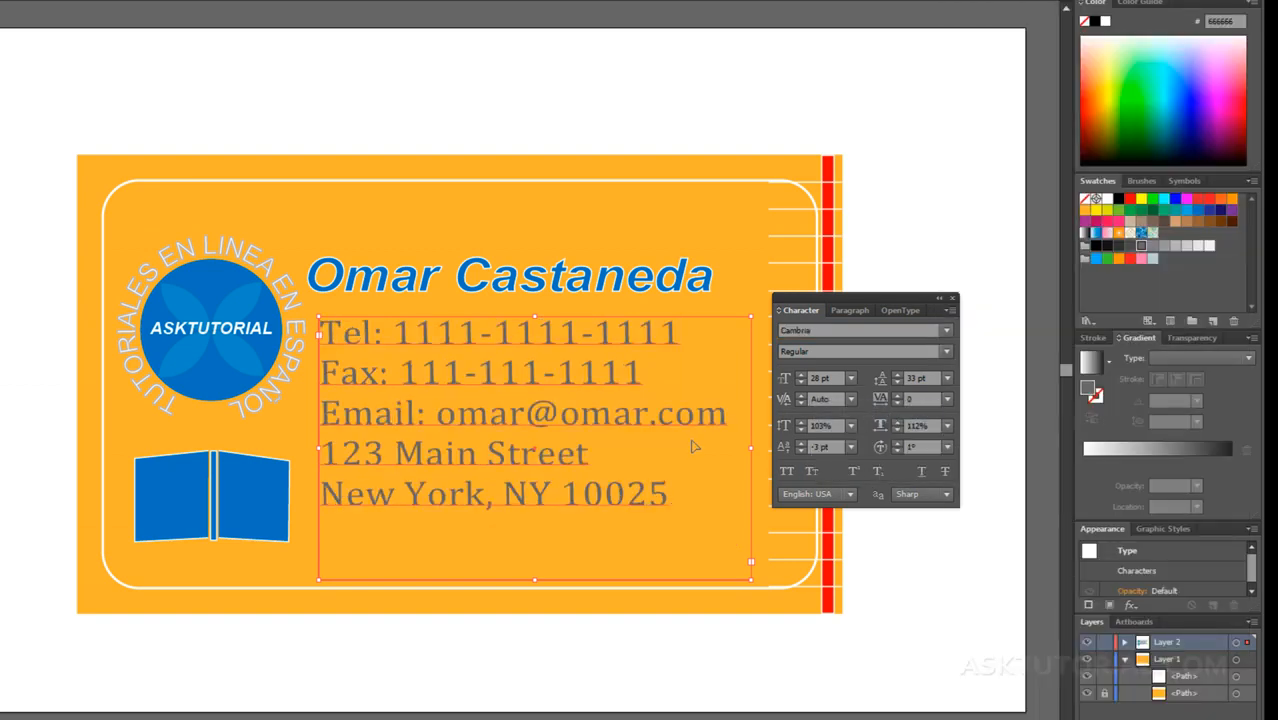
# Step: Set the contact details text's font style to Italic
pyautogui.click(946, 351)
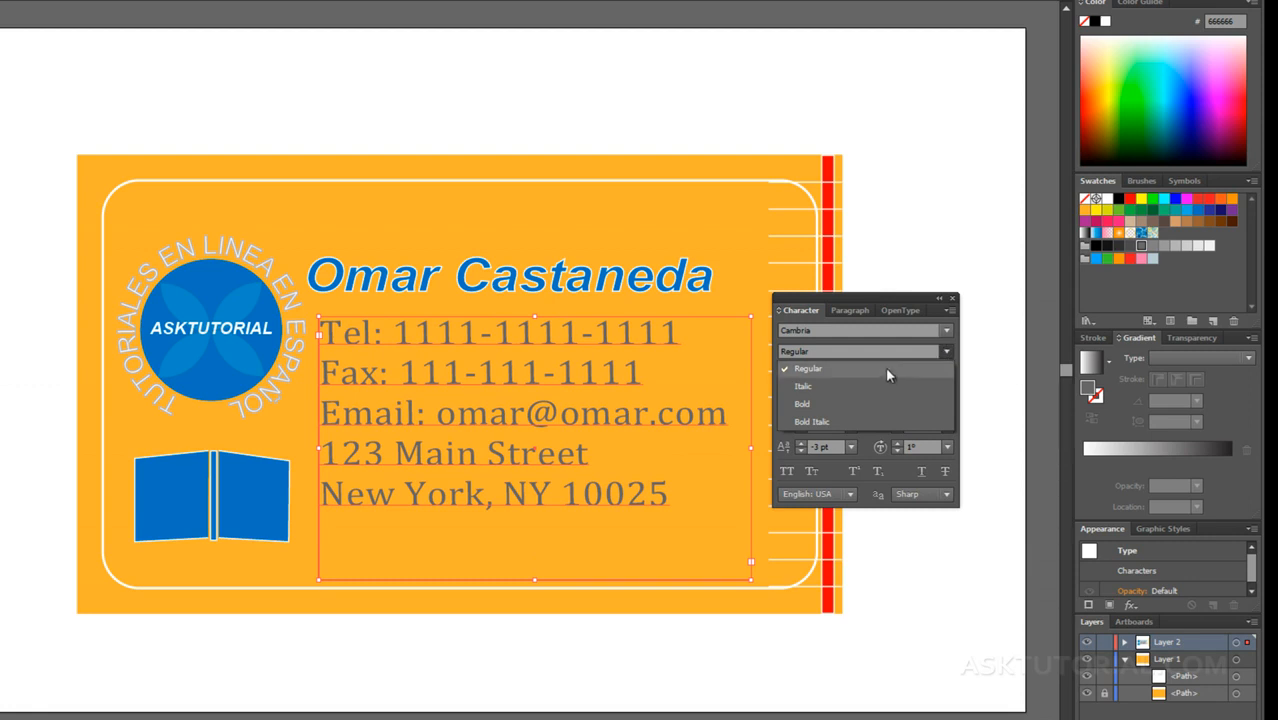
pyautogui.click(864, 386)
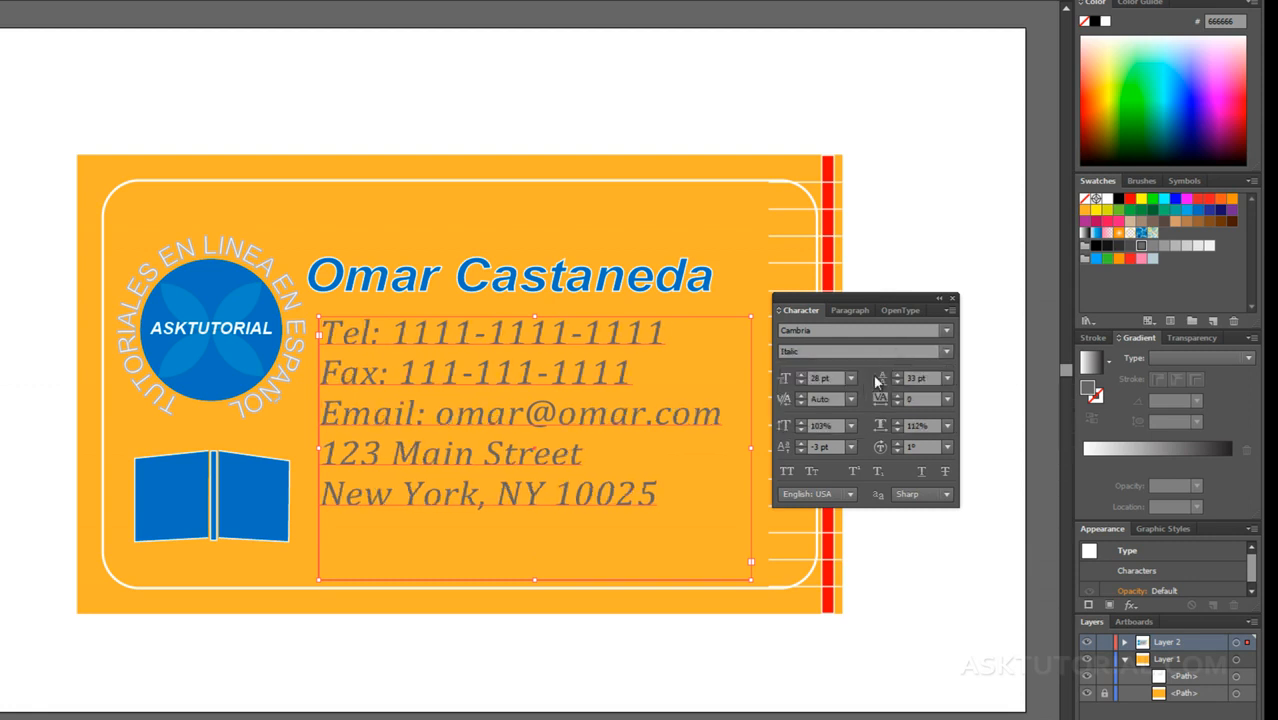
pyautogui.click(946, 351)
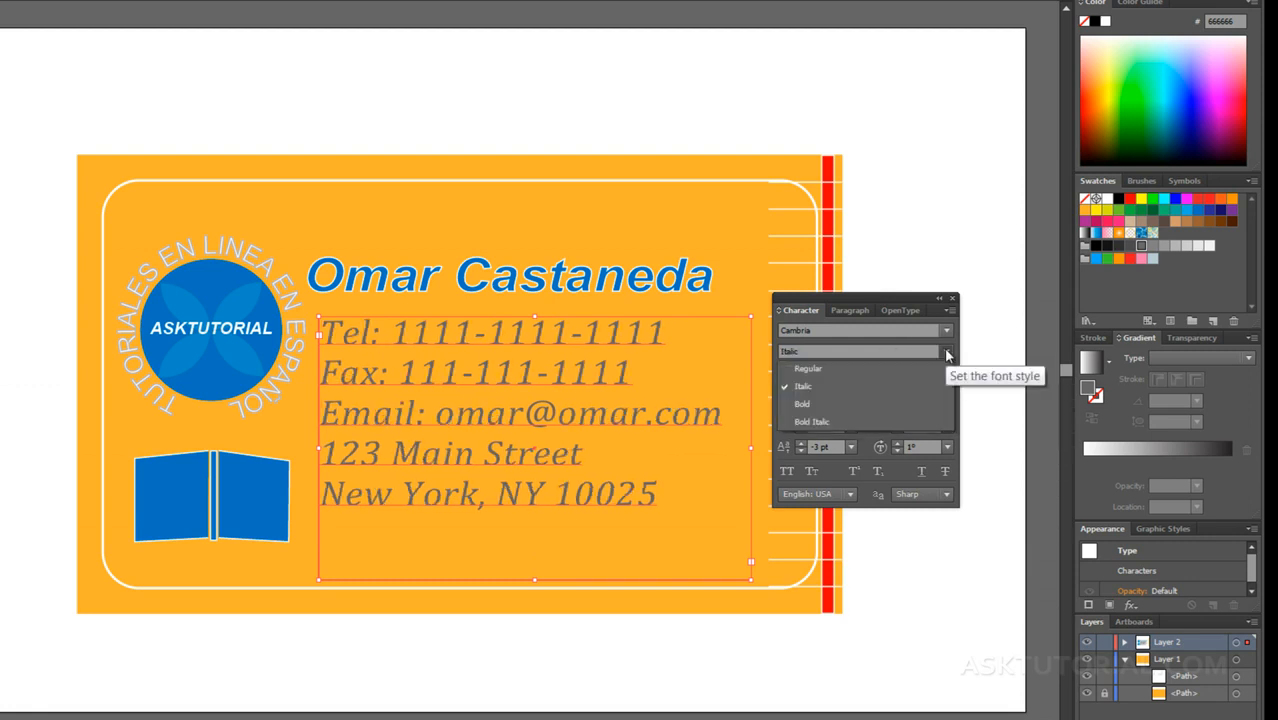
pyautogui.click(867, 294)
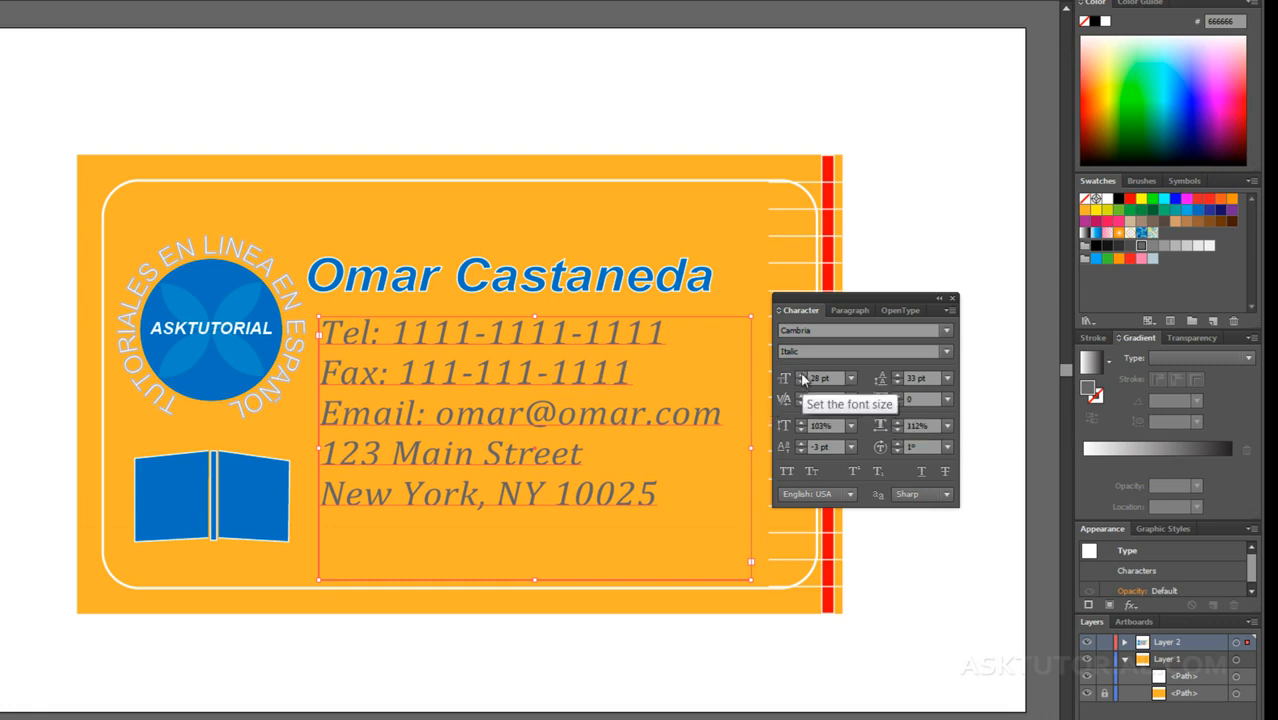
# Step: Raise the contact text's font size to 30 pt and return it to 28 pt
pyautogui.click(801, 375)
pyautogui.click(801, 375)
pyautogui.click(801, 375)
pyautogui.click(801, 375)
pyautogui.click(801, 383)
pyautogui.click(801, 383)
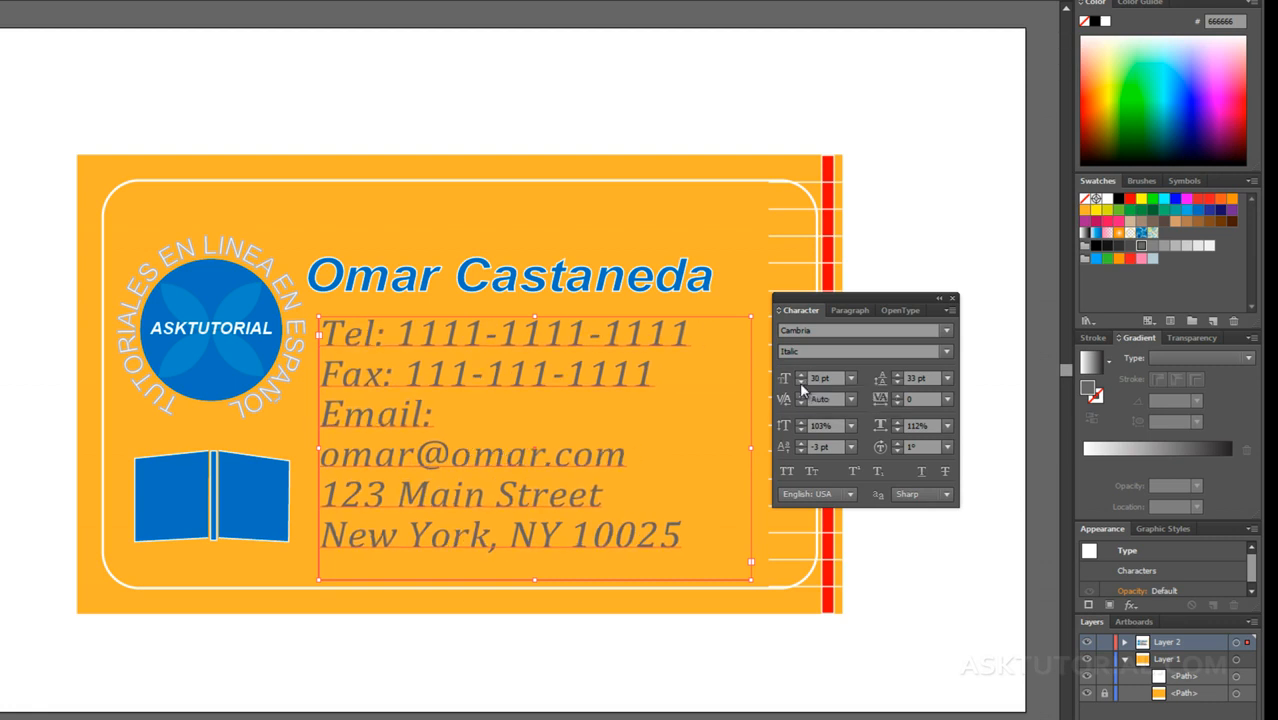
pyautogui.click(801, 384)
pyautogui.click(801, 384)
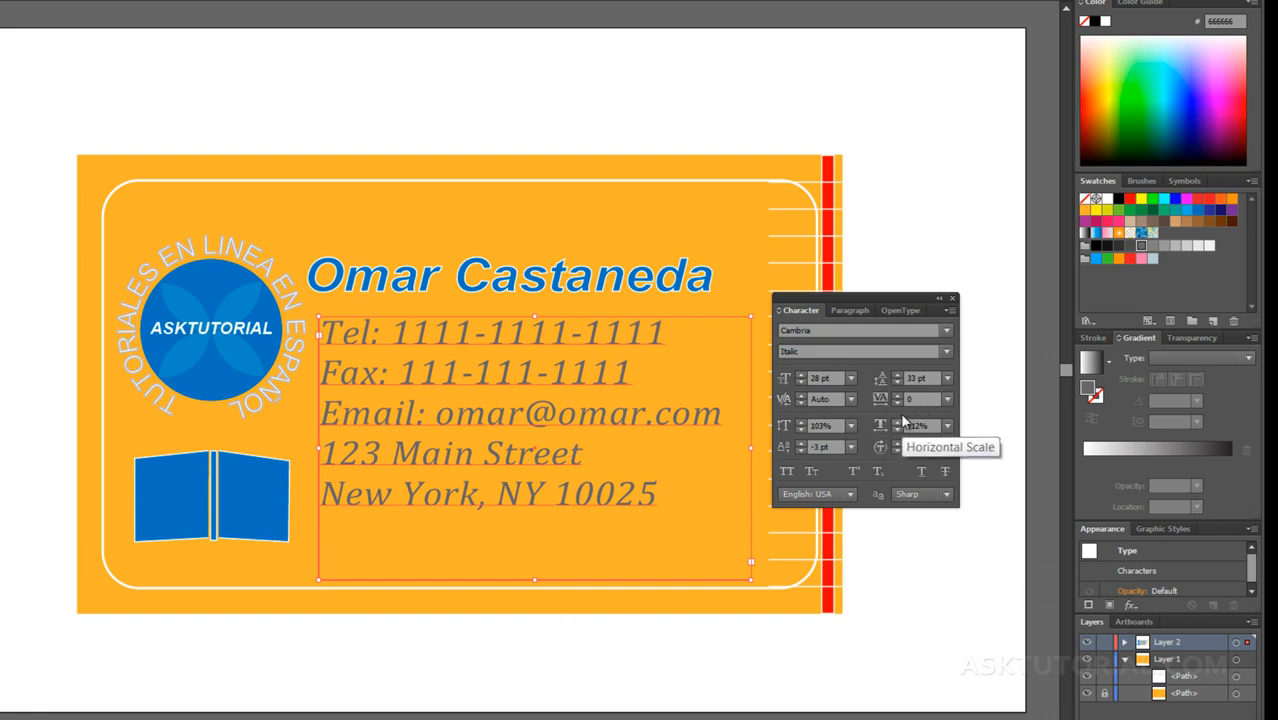
# Step: Set the contact text's leading to 31 pt and its tracking to 9
pyautogui.click(898, 376)
pyautogui.click(898, 376)
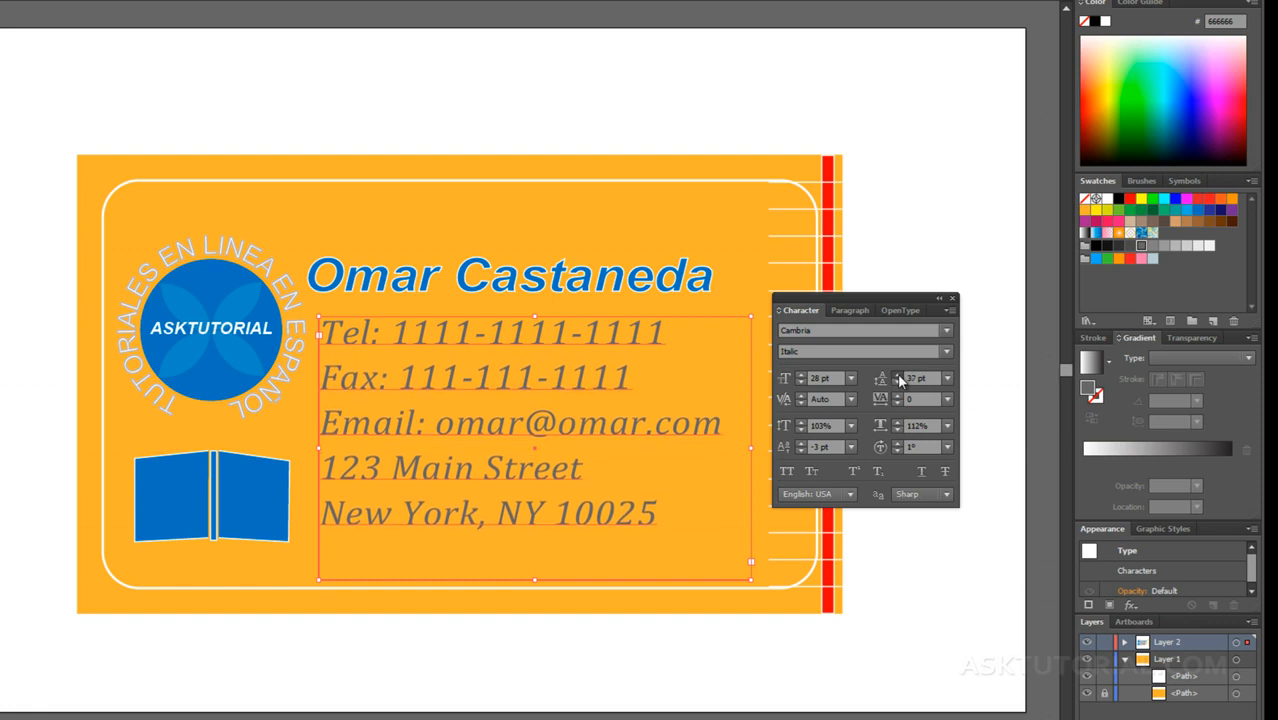
pyautogui.click(897, 383)
pyautogui.click(897, 383)
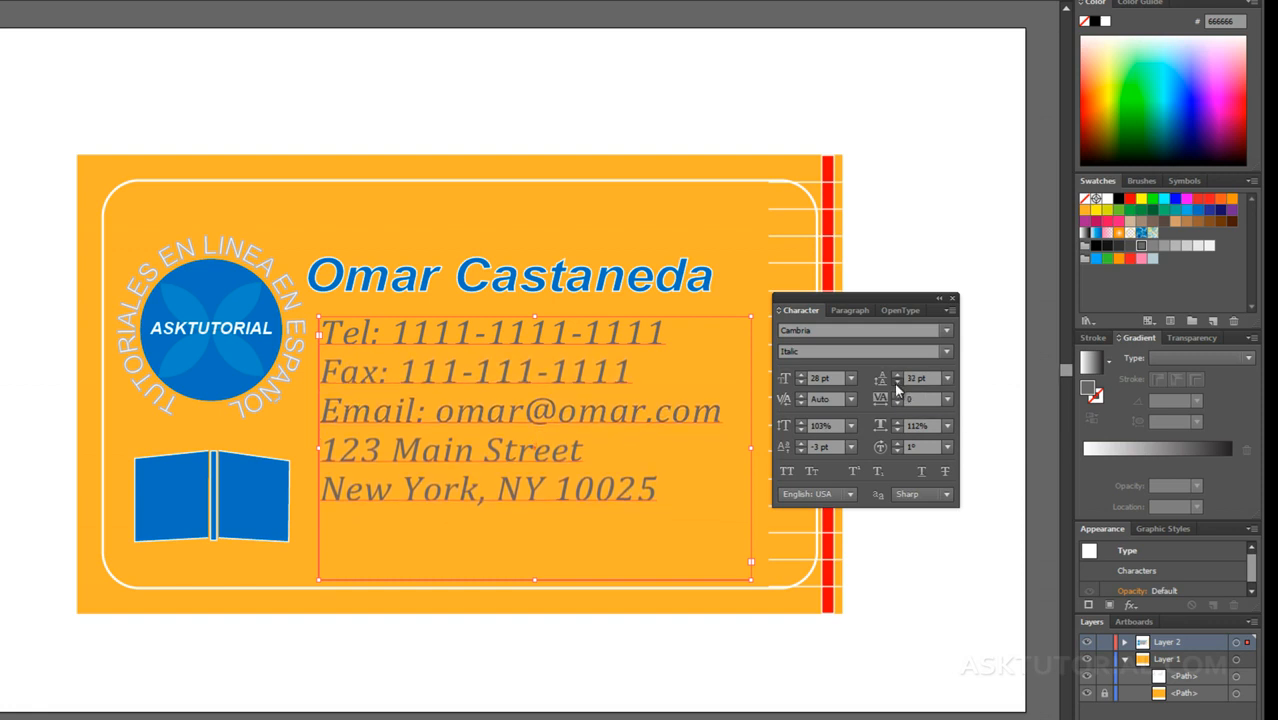
pyautogui.click(897, 383)
pyautogui.click(897, 383)
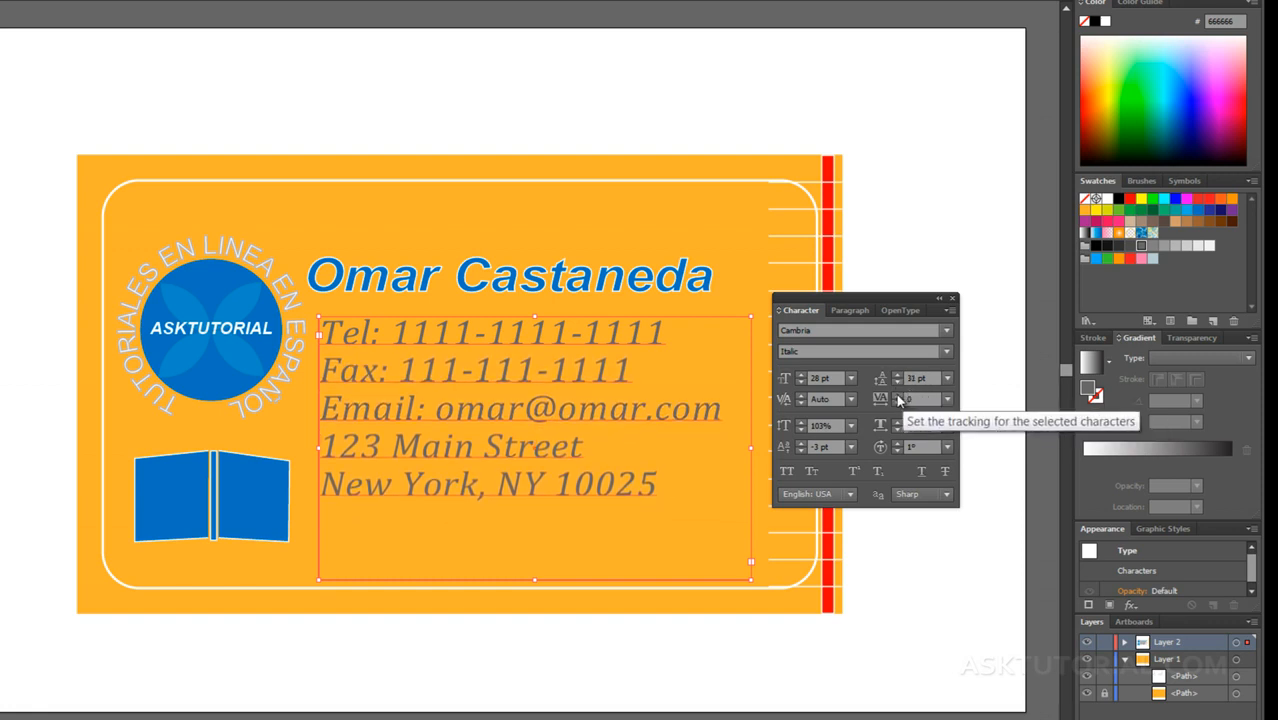
pyautogui.click(897, 395)
pyautogui.click(897, 395)
pyautogui.click(897, 395)
pyautogui.click(897, 395)
pyautogui.click(897, 395)
pyautogui.click(897, 395)
pyautogui.click(897, 395)
pyautogui.click(897, 395)
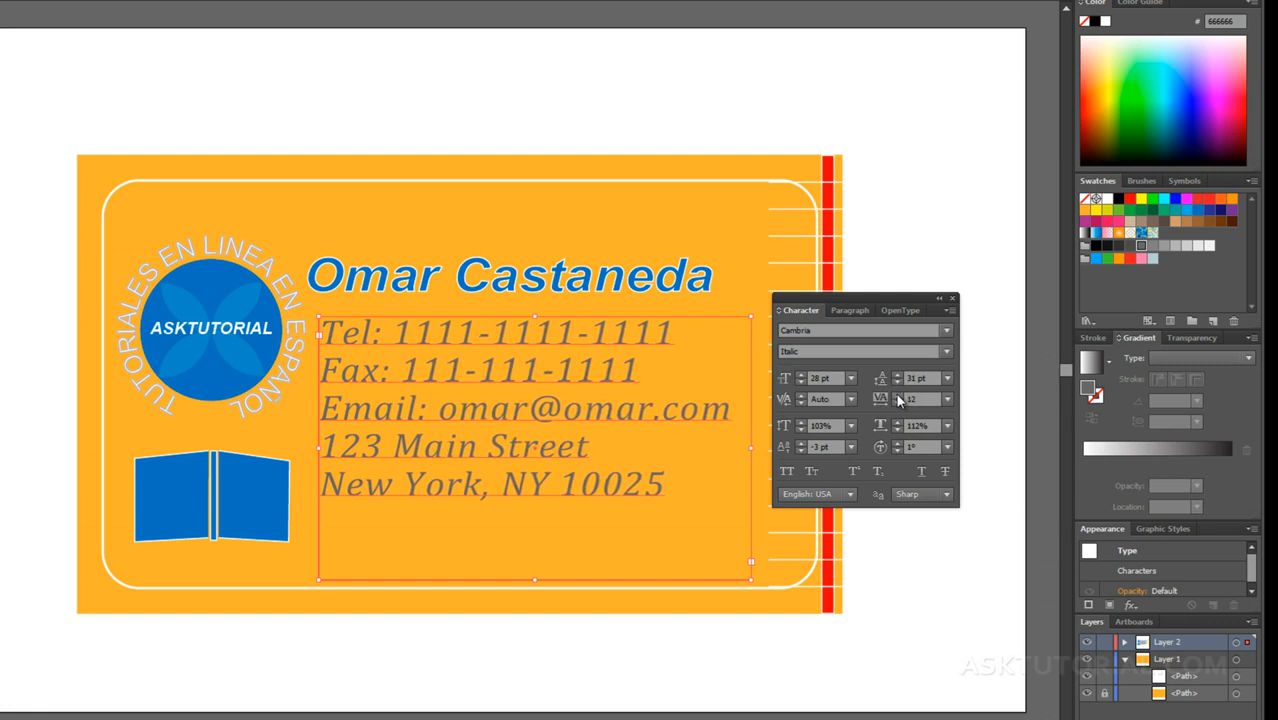
# Step: Set the contact text's vertical scale to 98% and its horizontal scale to 113%
pyautogui.click(801, 430)
pyautogui.click(801, 430)
pyautogui.click(801, 430)
pyautogui.click(801, 430)
pyautogui.click(801, 430)
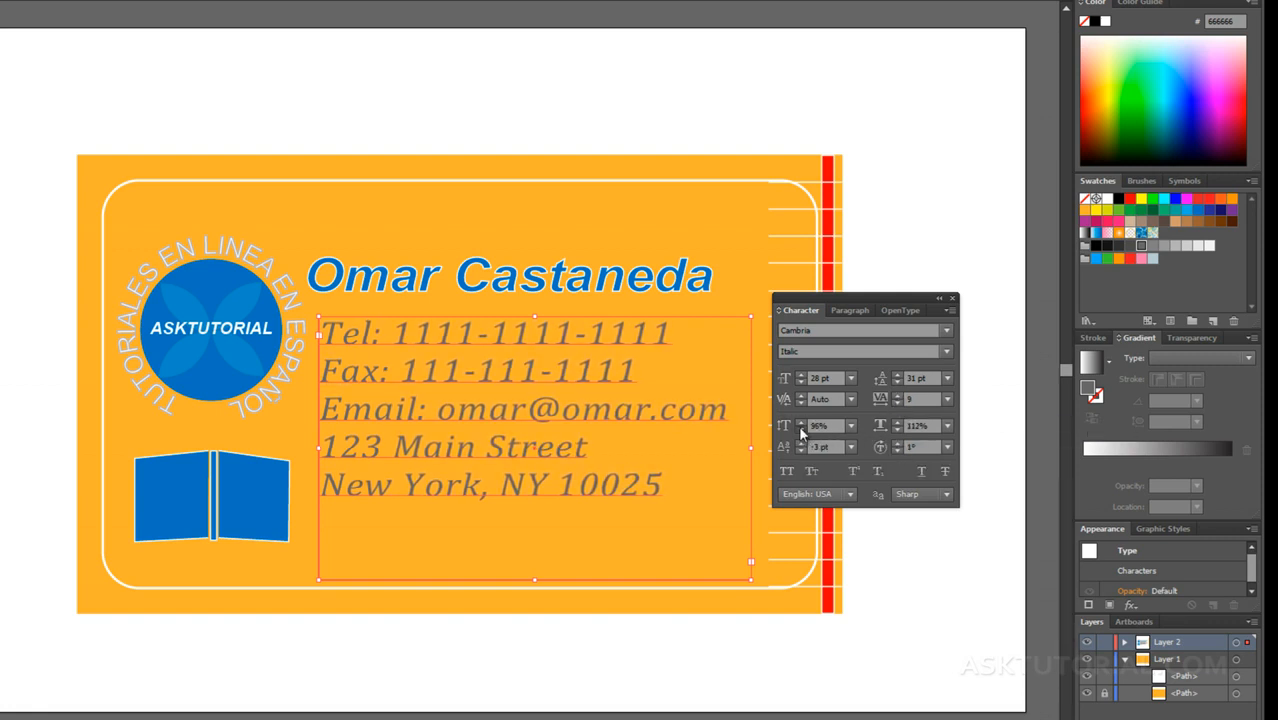
pyautogui.click(896, 421)
pyautogui.click(896, 421)
pyautogui.doubleClick(896, 421)
pyautogui.click(896, 421)
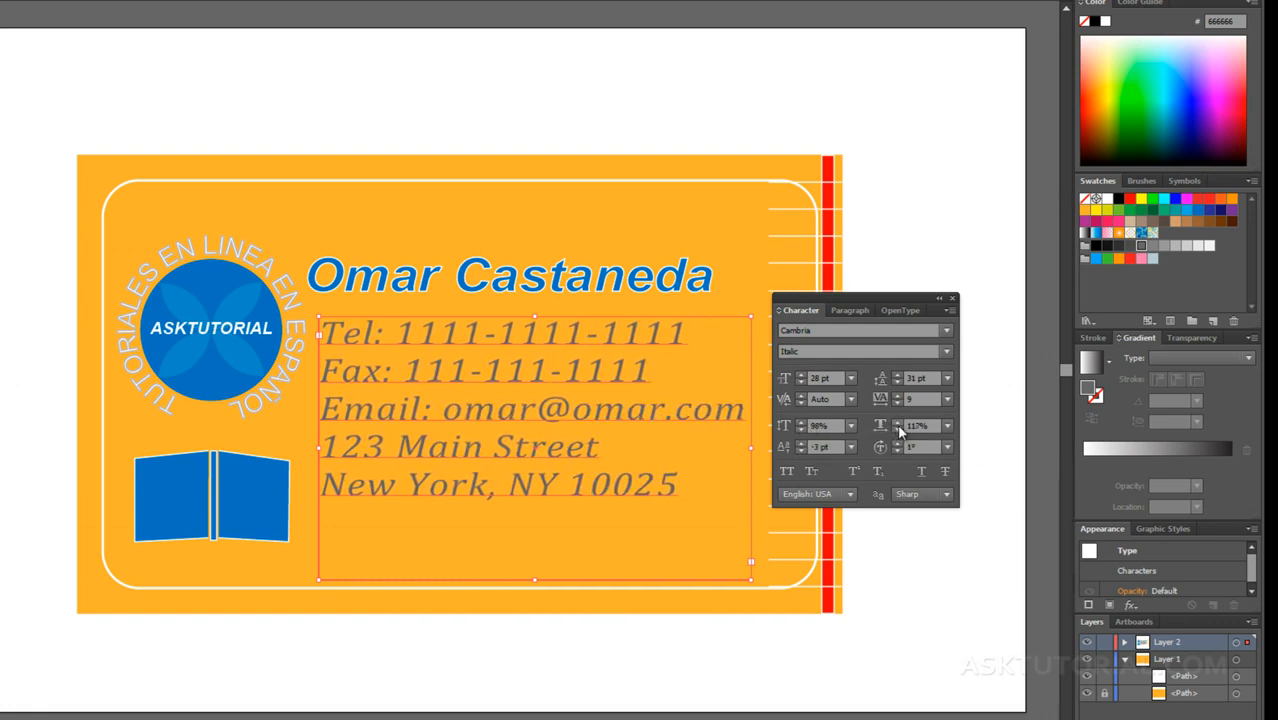
pyautogui.click(897, 428)
pyautogui.click(896, 429)
pyautogui.click(895, 429)
pyautogui.click(895, 429)
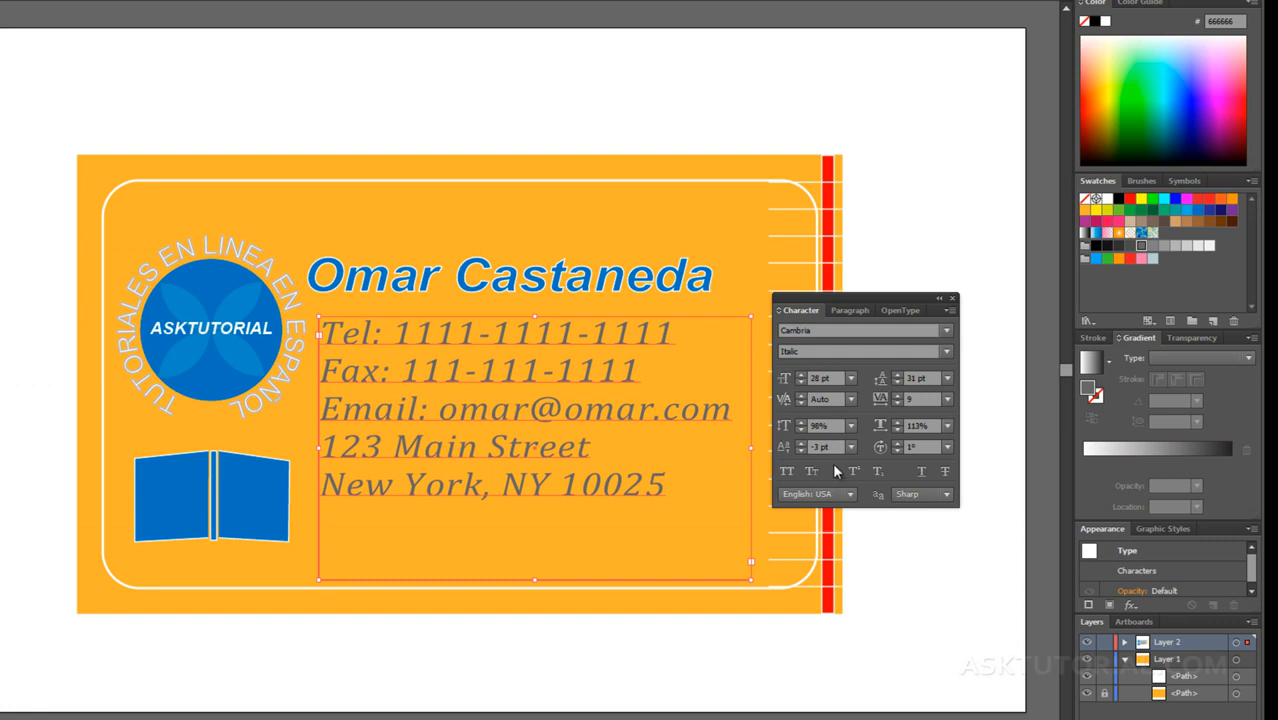
# Step: Set the contact text's baseline shift to -5 pt
pyautogui.click(800, 443)
pyautogui.click(800, 443)
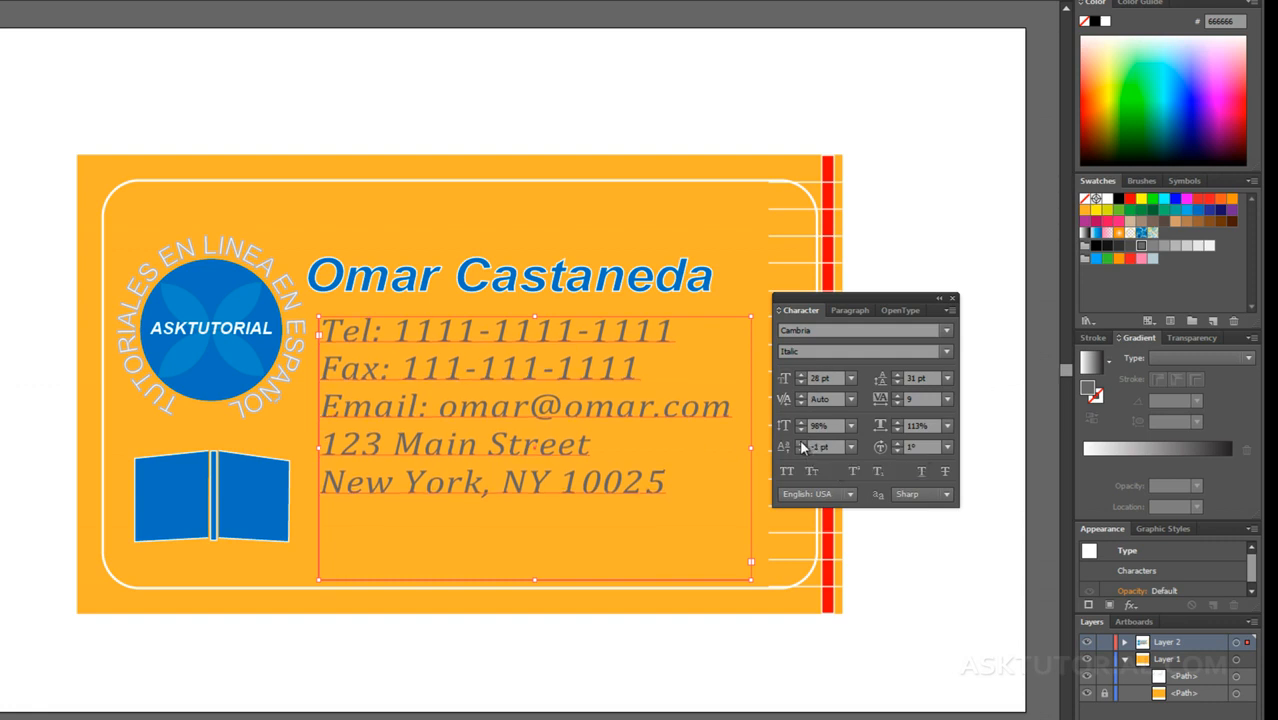
pyautogui.click(800, 448)
pyautogui.click(800, 448)
pyautogui.click(800, 448)
pyautogui.click(800, 448)
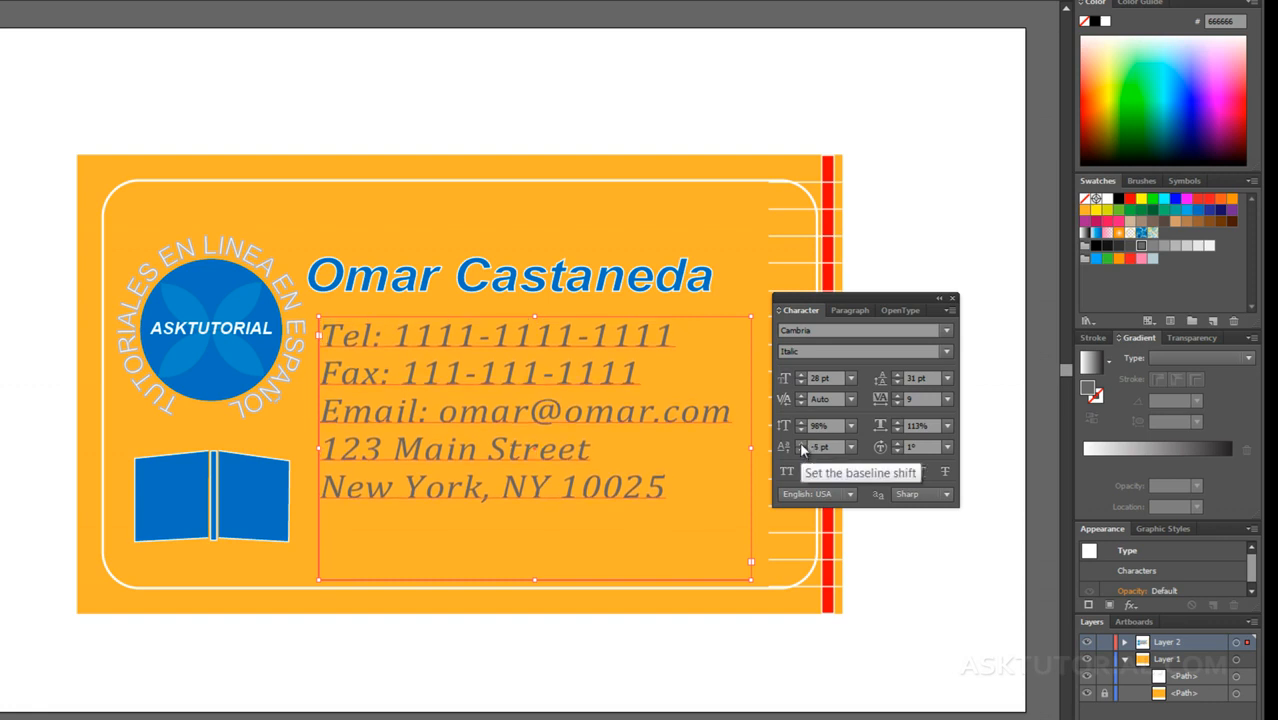
pyautogui.click(800, 442)
pyautogui.click(800, 448)
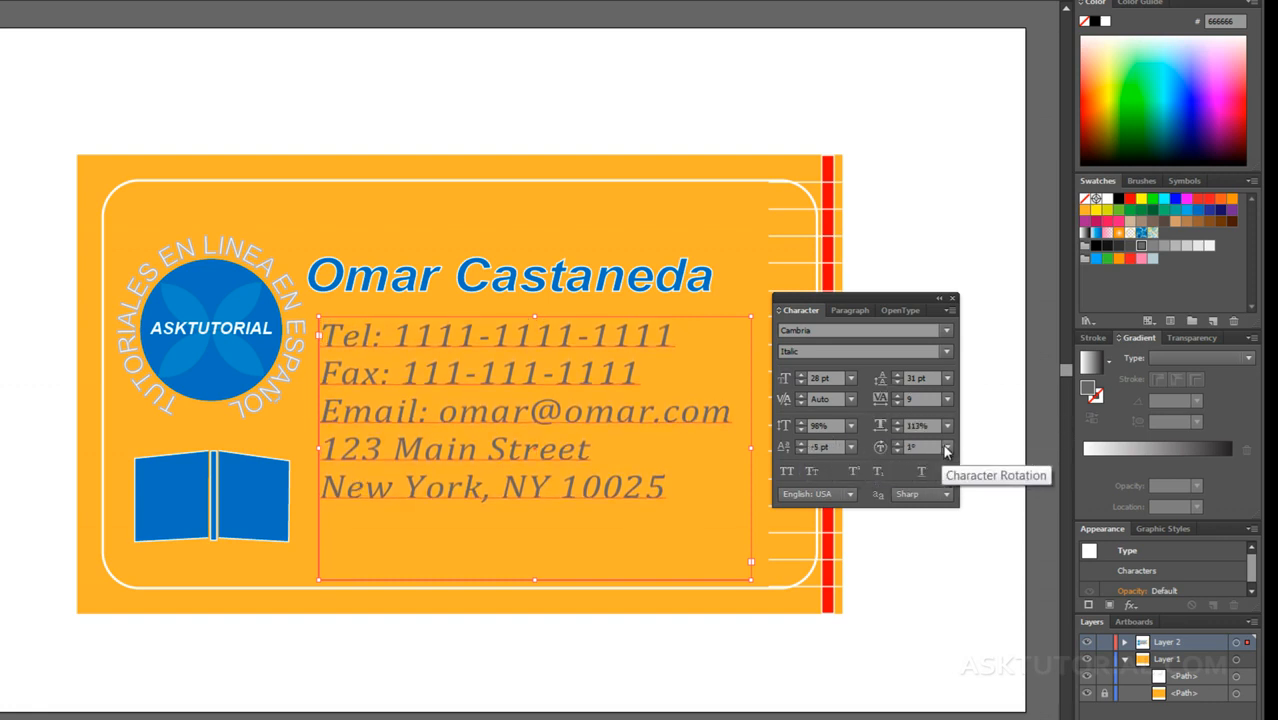
# Step: Try a -180° character rotation on the contact text, restore it to 1°, and switch All Caps on and off
pyautogui.click(946, 448)
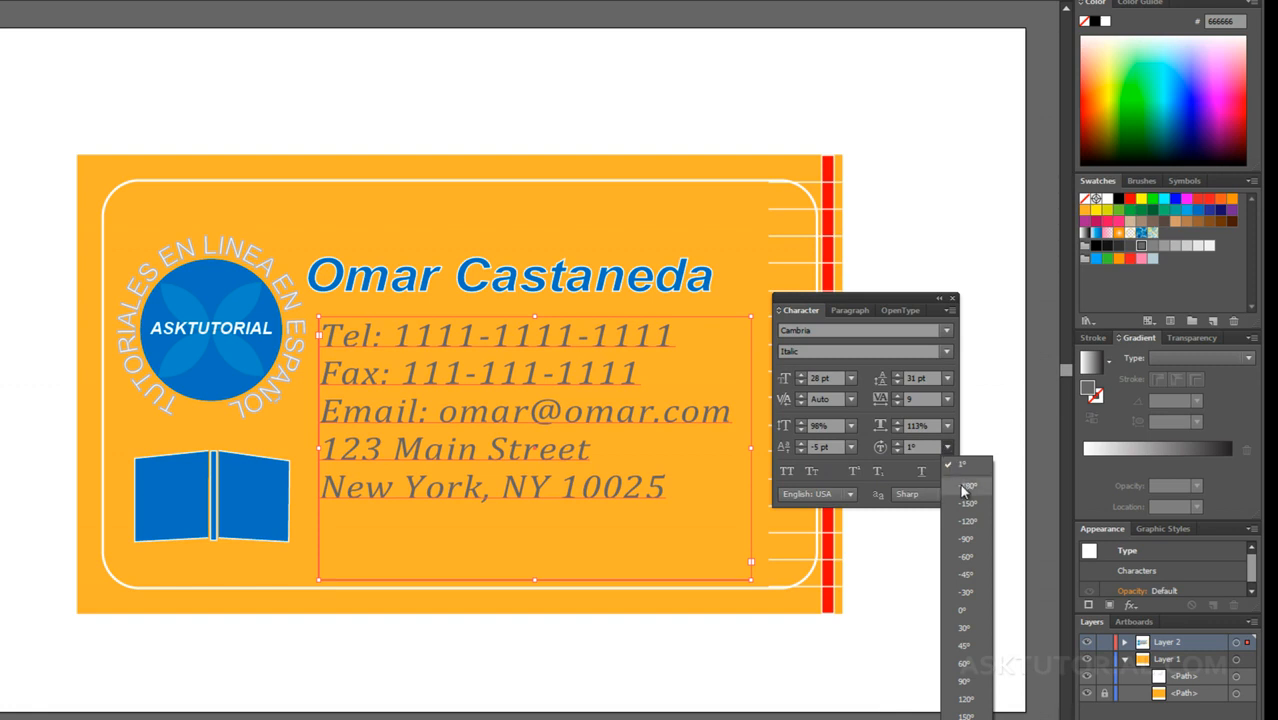
pyautogui.click(965, 487)
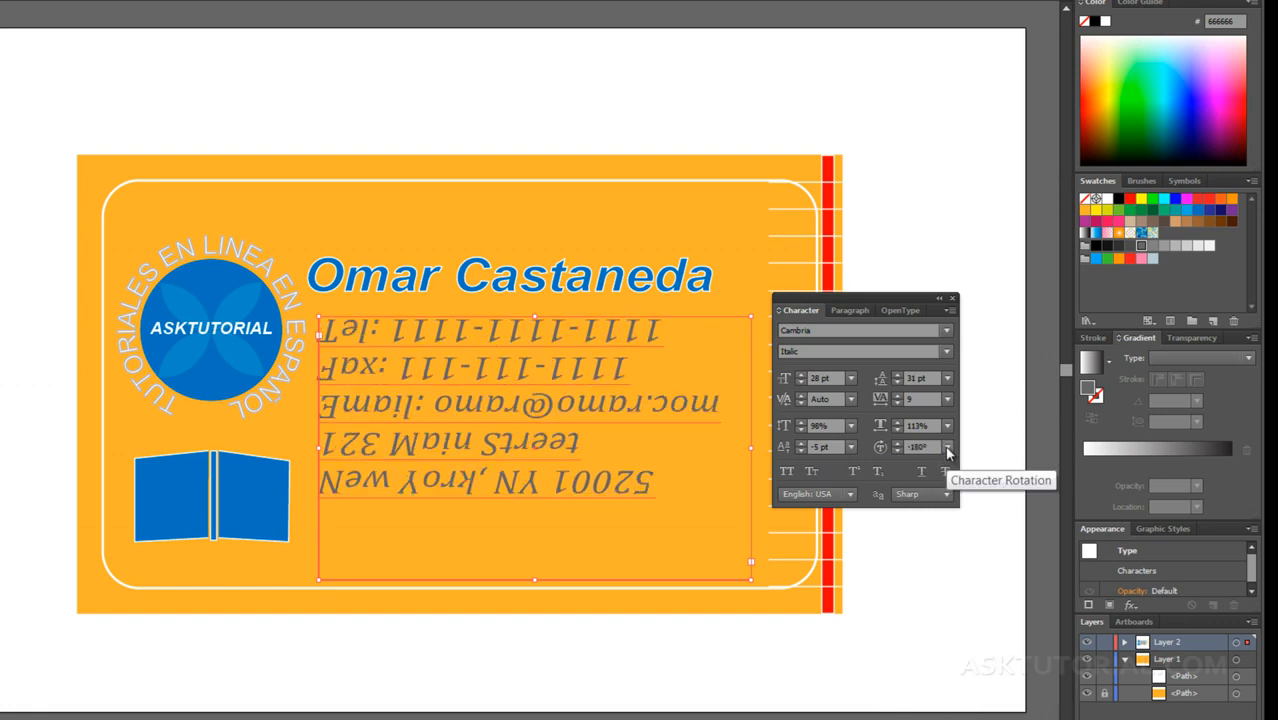
pyautogui.click(947, 448)
pyautogui.click(962, 467)
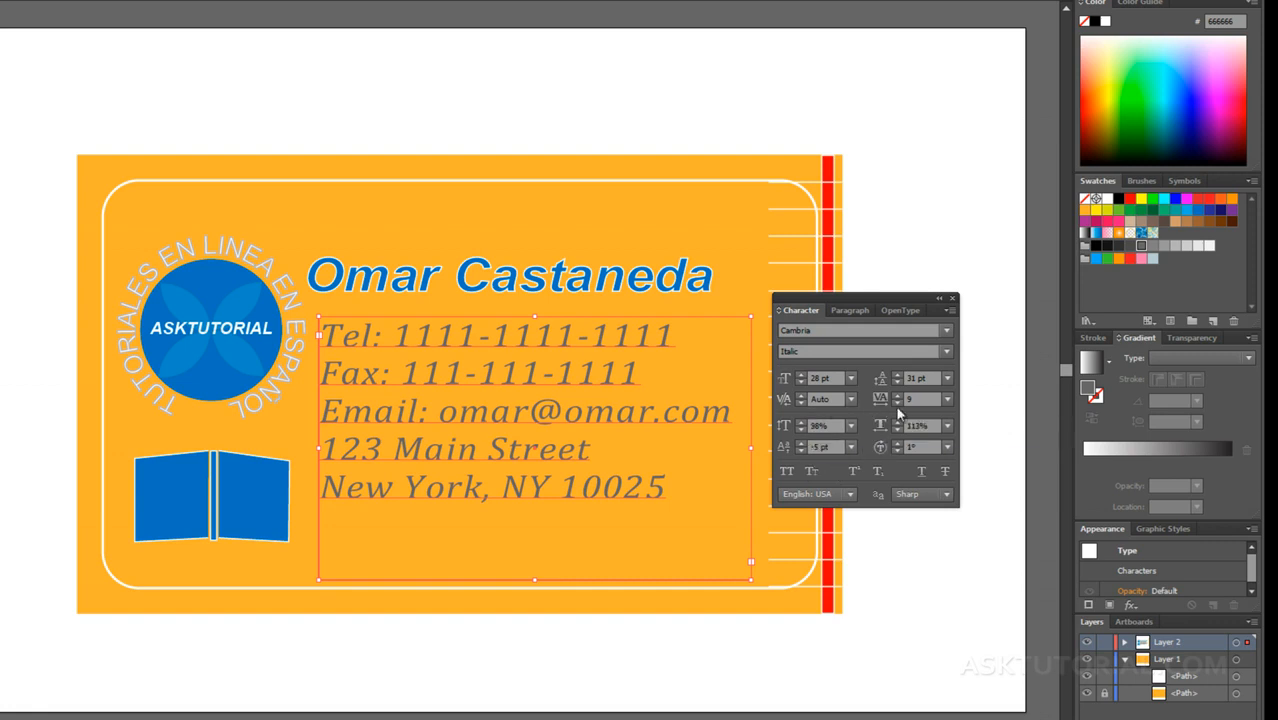
pyautogui.click(787, 472)
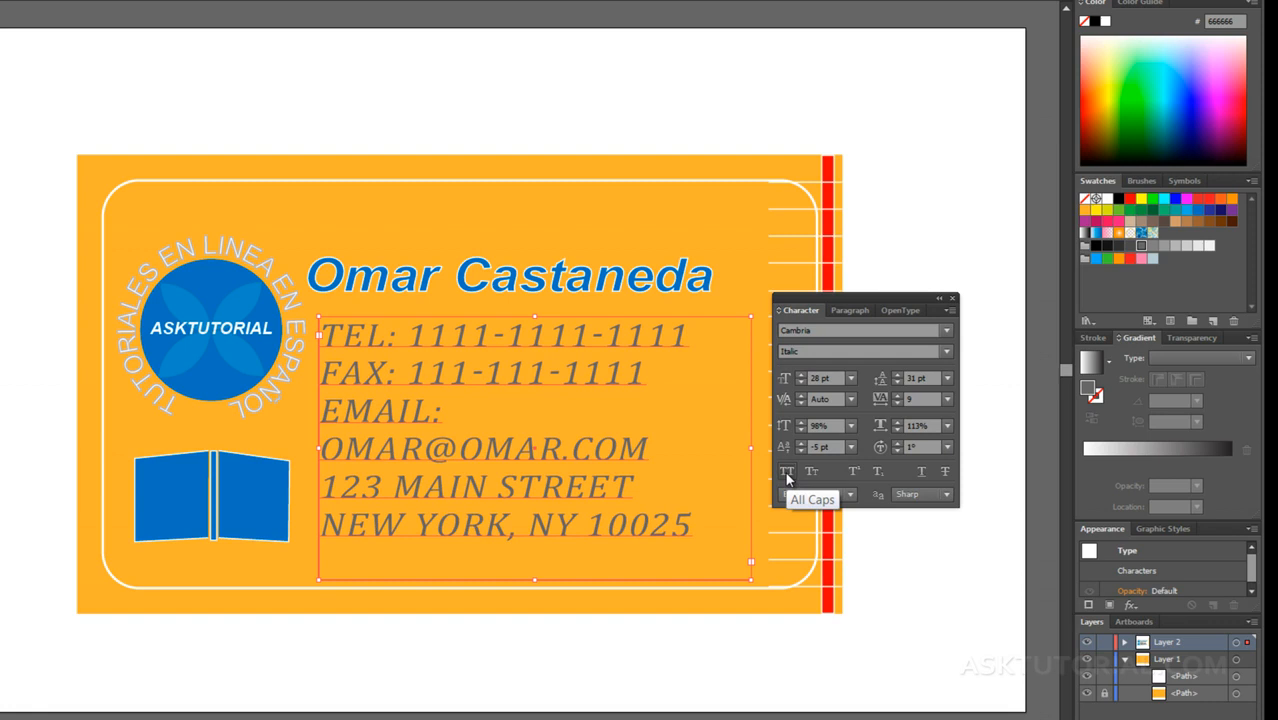
pyautogui.click(790, 476)
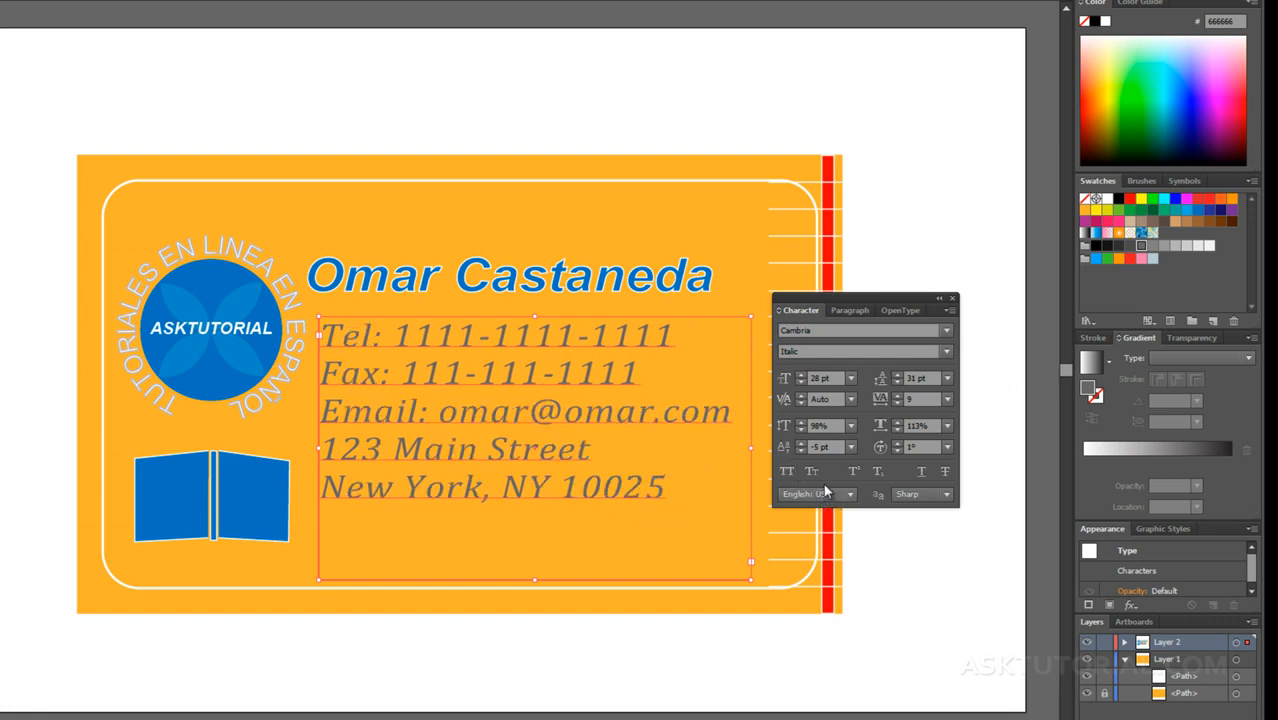
# Step: Try Small Caps, Superscript, Subscript, Underline and Strikethrough on the contact text, leaving each style switched off
pyautogui.click(812, 476)
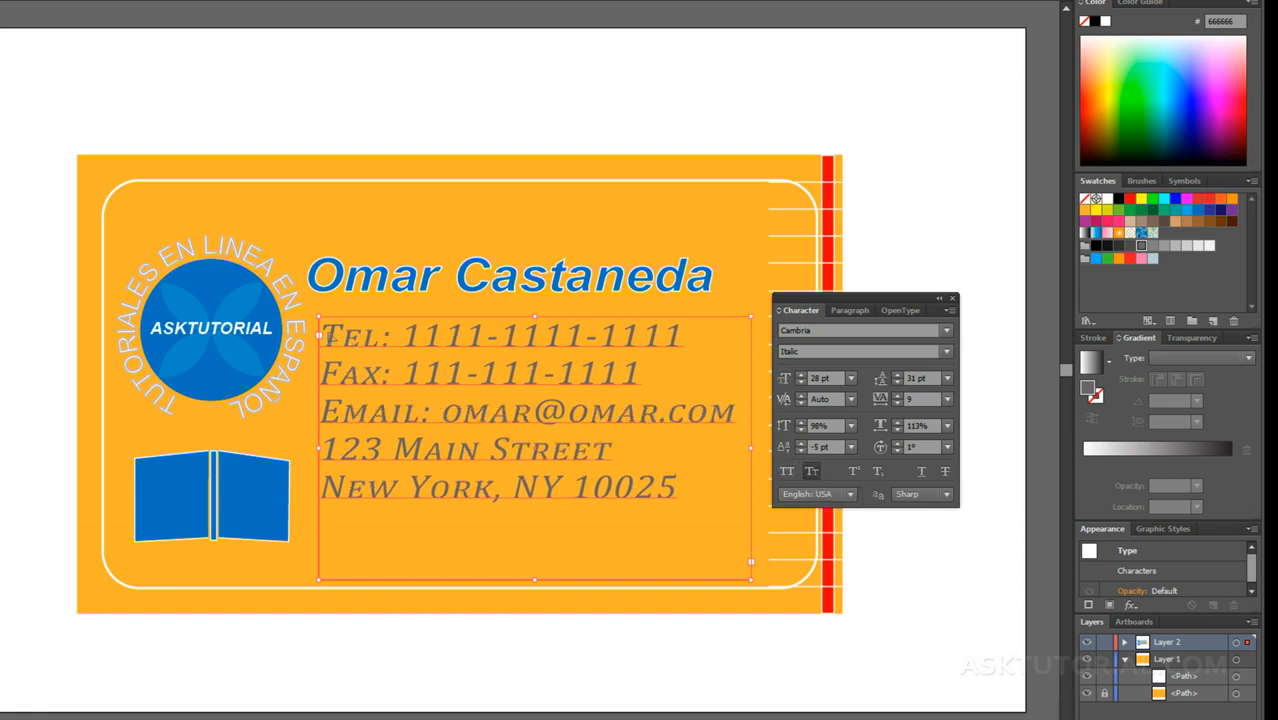
pyautogui.click(812, 472)
pyautogui.click(855, 471)
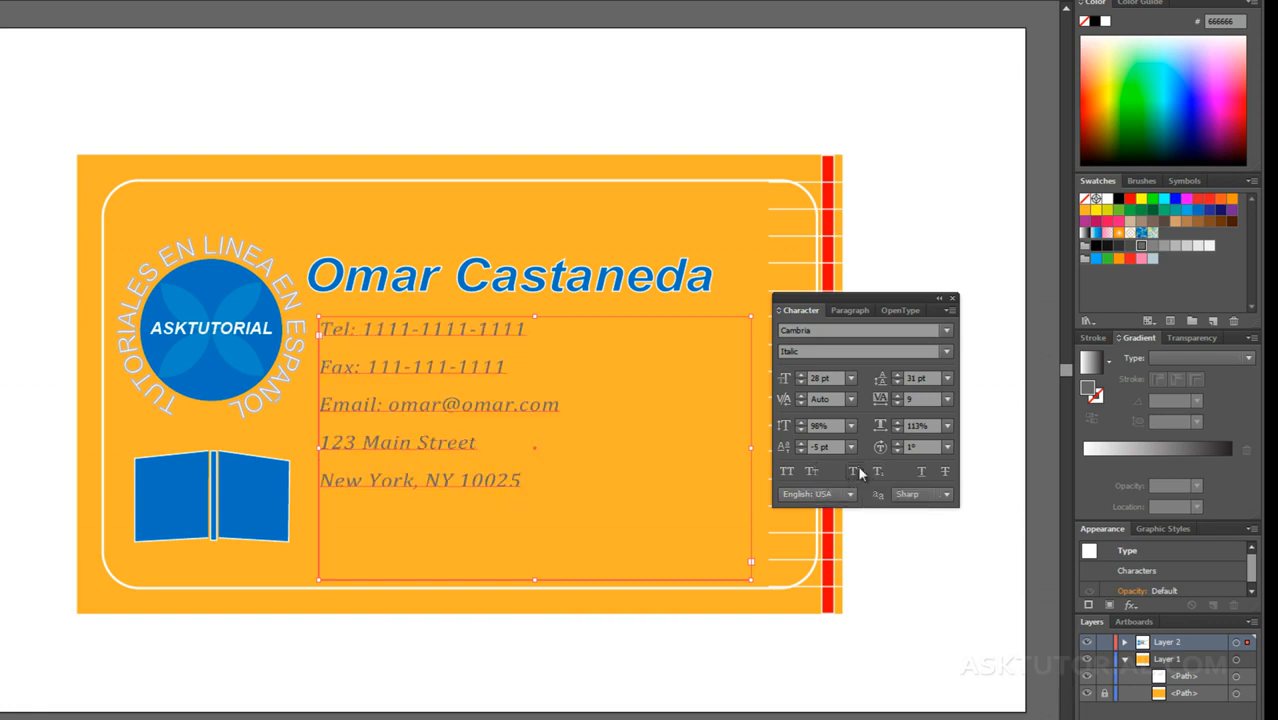
pyautogui.click(858, 473)
pyautogui.click(878, 472)
pyautogui.click(878, 472)
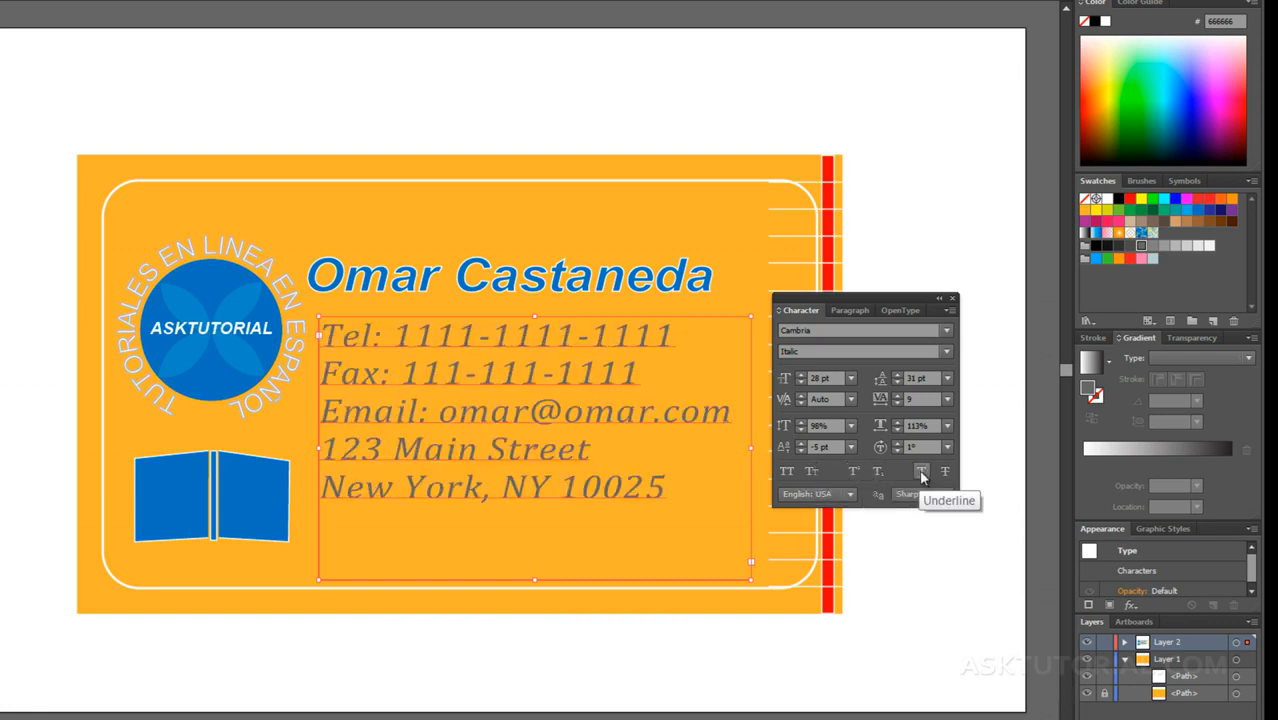
pyautogui.click(921, 472)
pyautogui.click(944, 472)
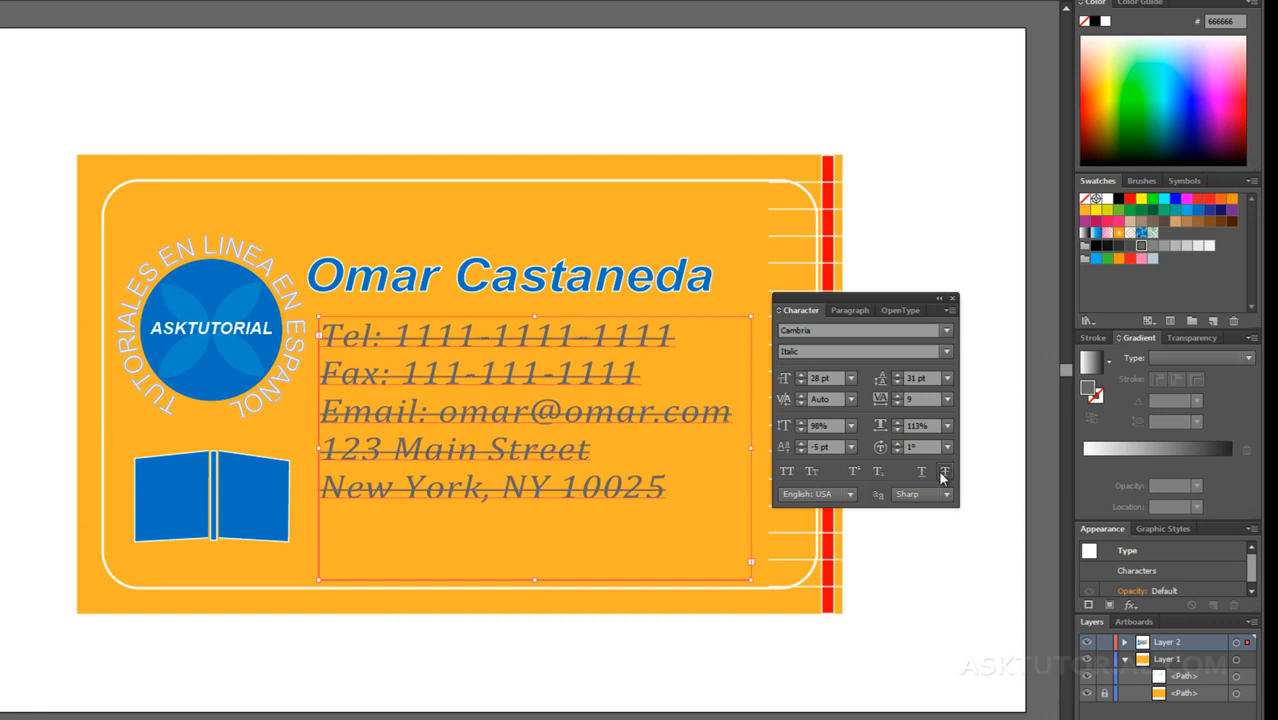
# Step: Try the None and Strong anti-aliasing methods on the contact text and return it to Sharp
pyautogui.click(848, 493)
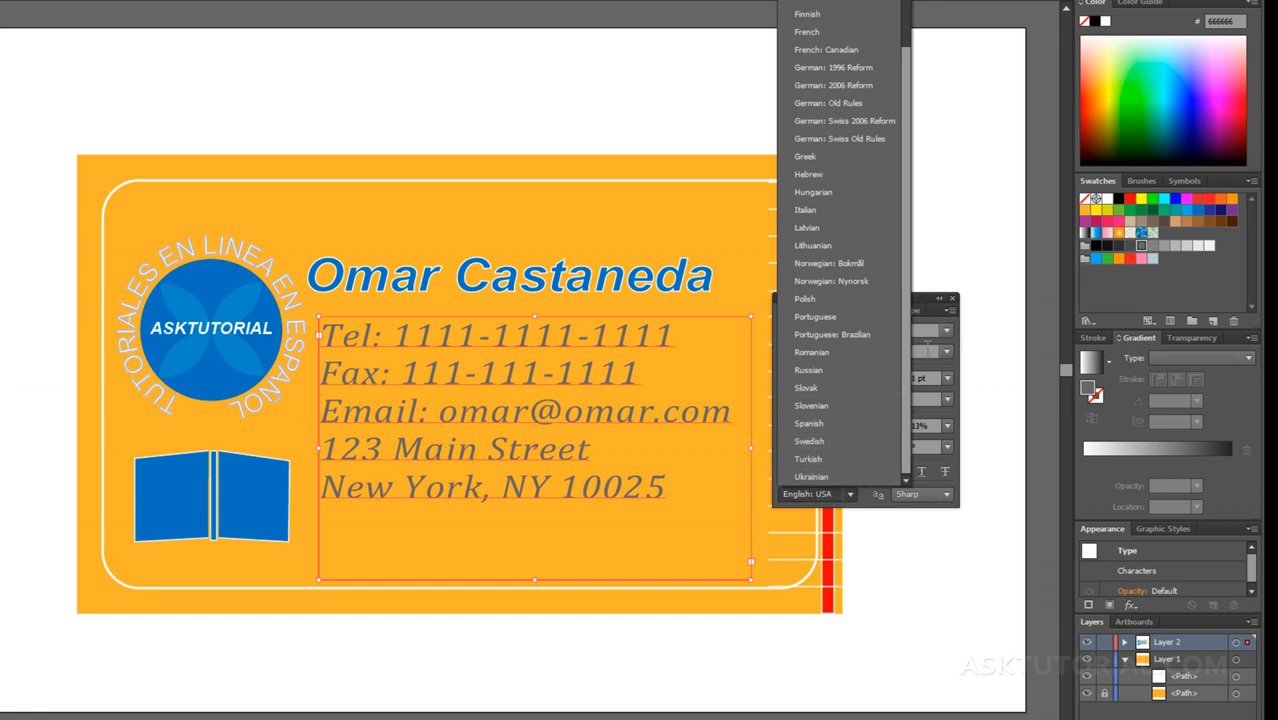
pyautogui.click(923, 298)
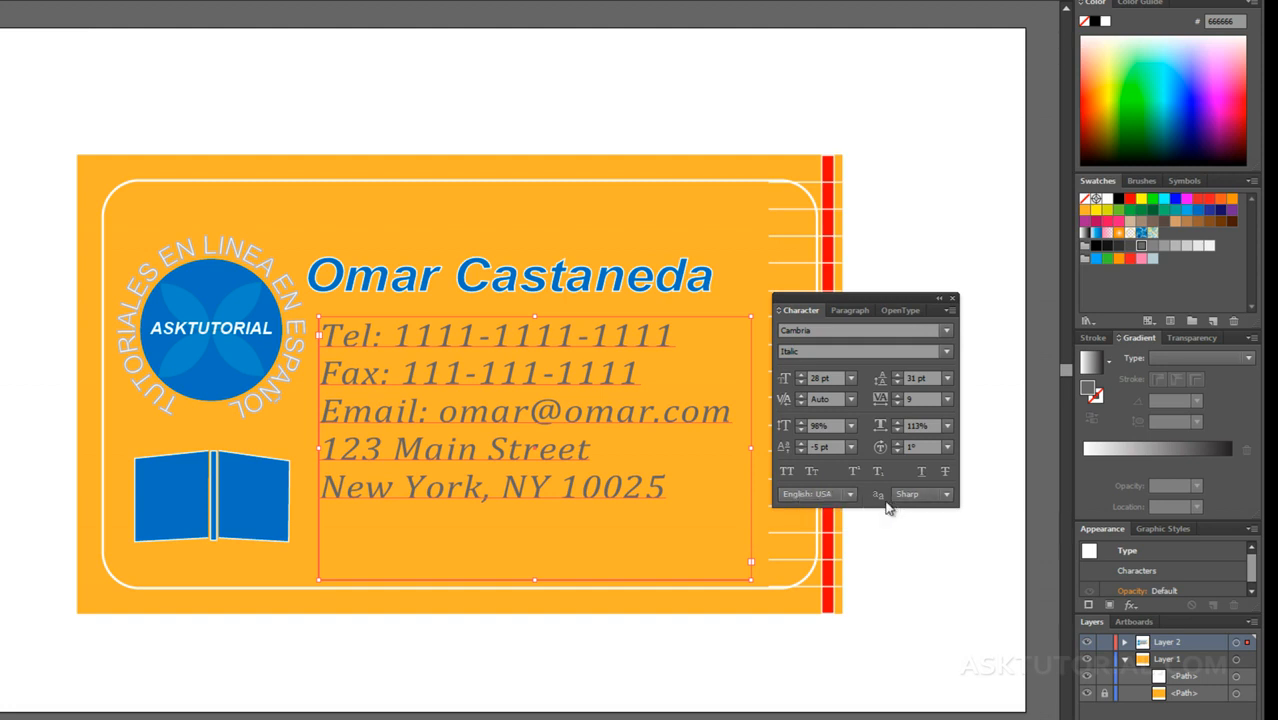
pyautogui.click(946, 495)
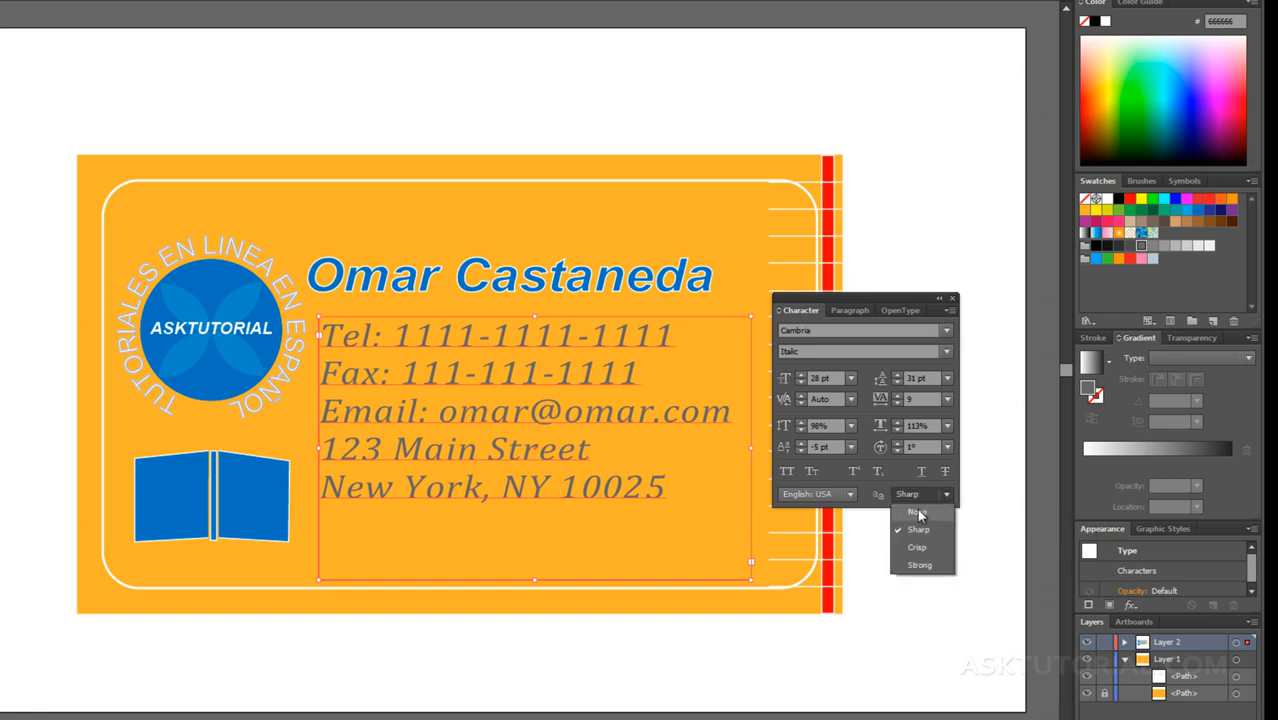
pyautogui.click(919, 514)
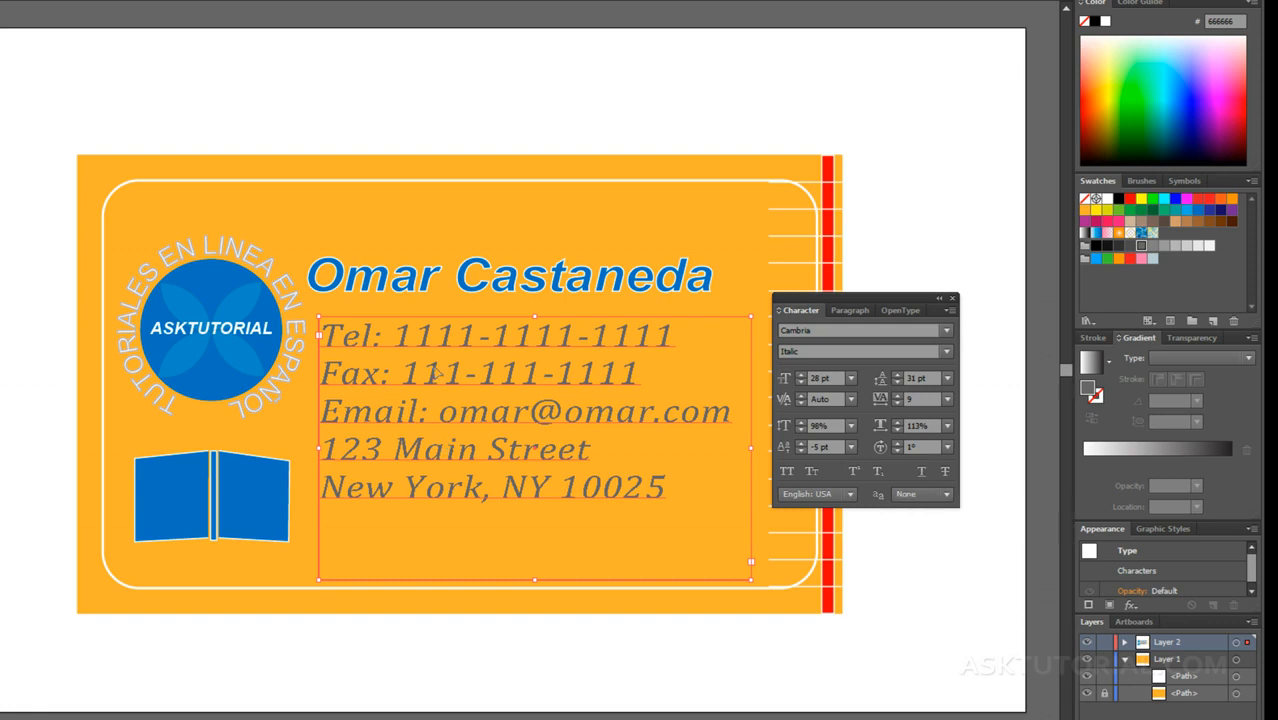
pyautogui.click(924, 497)
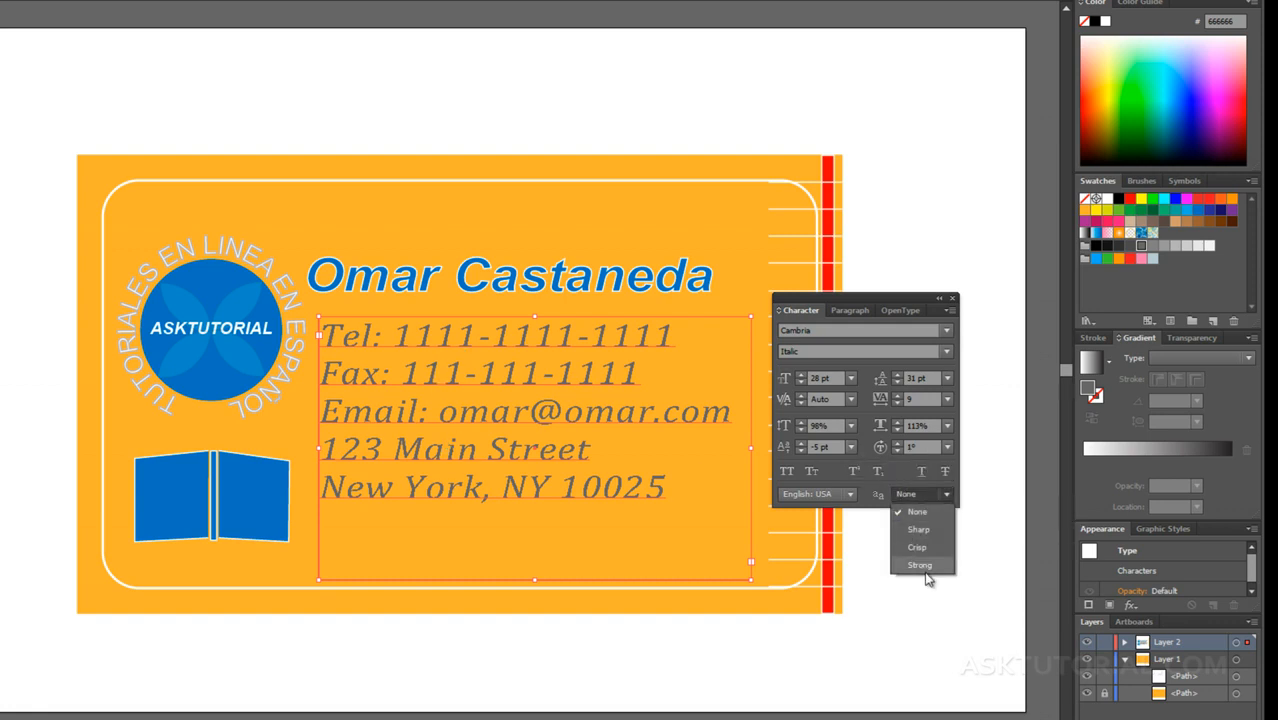
pyautogui.click(921, 566)
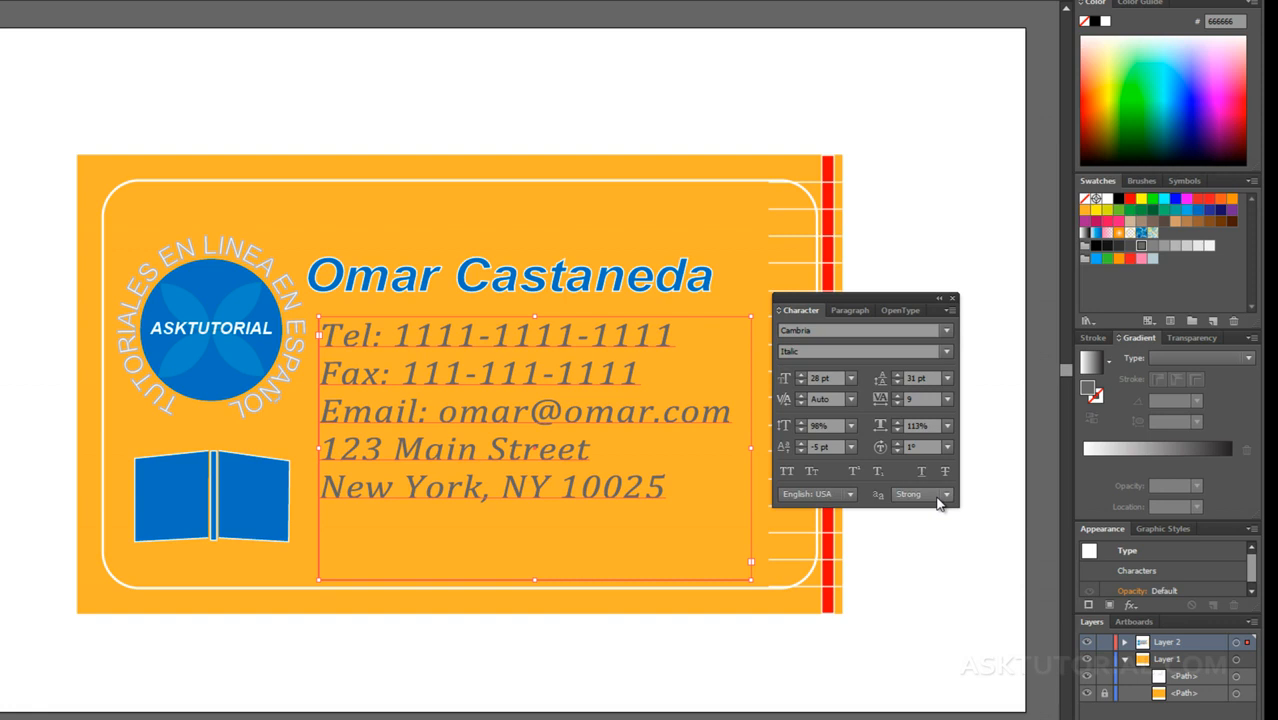
pyautogui.click(938, 497)
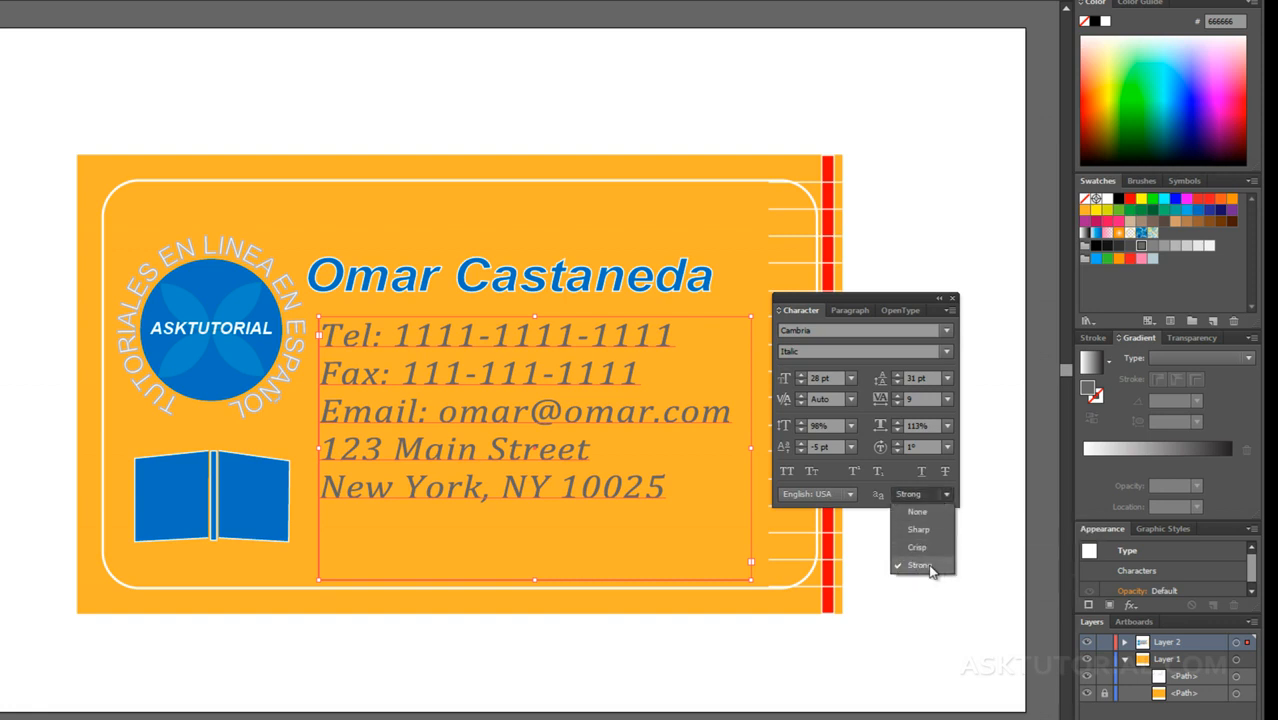
pyautogui.click(921, 531)
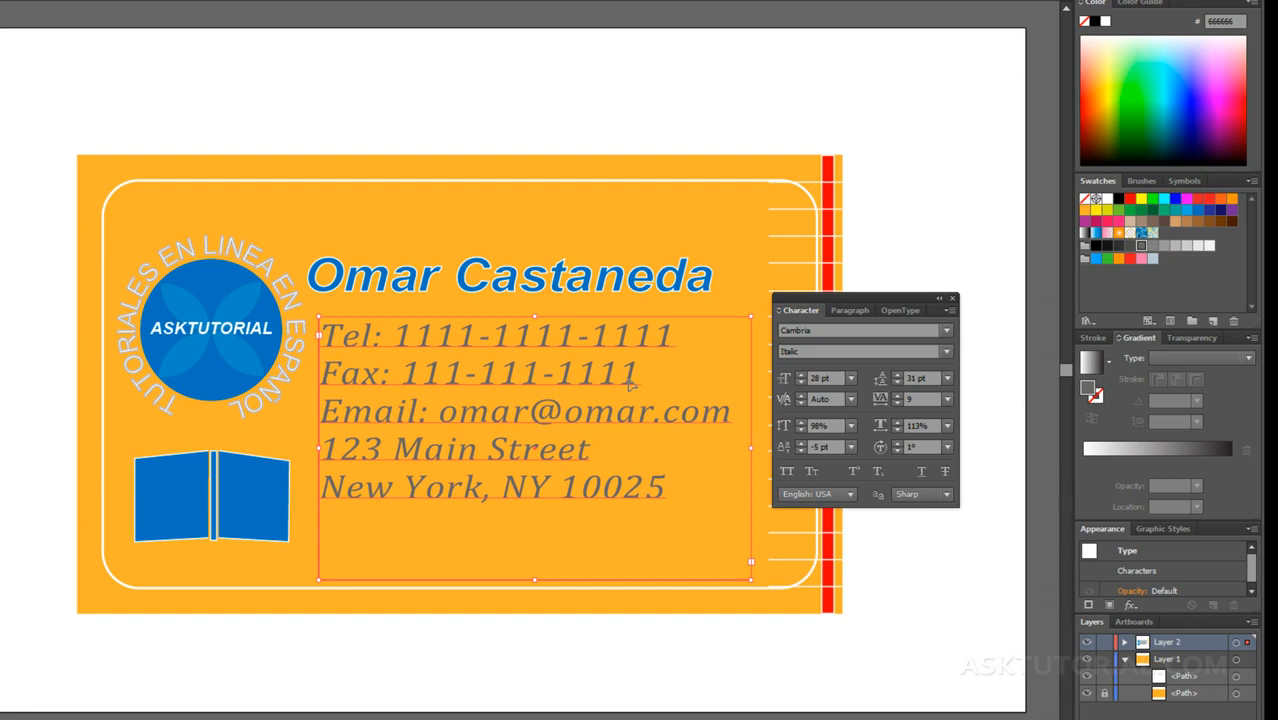
# Step: Try centre, right and justified alignments on the contact text, ending with it aligned left again
pyautogui.click(851, 311)
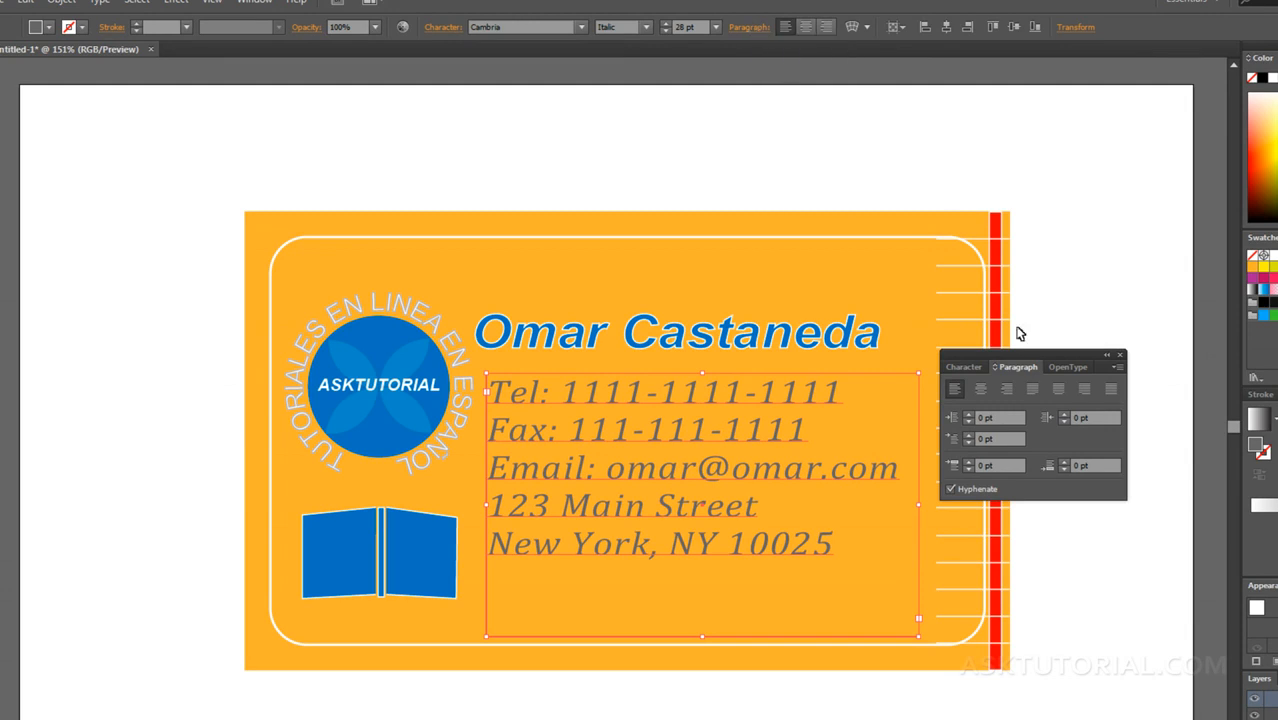
pyautogui.click(984, 391)
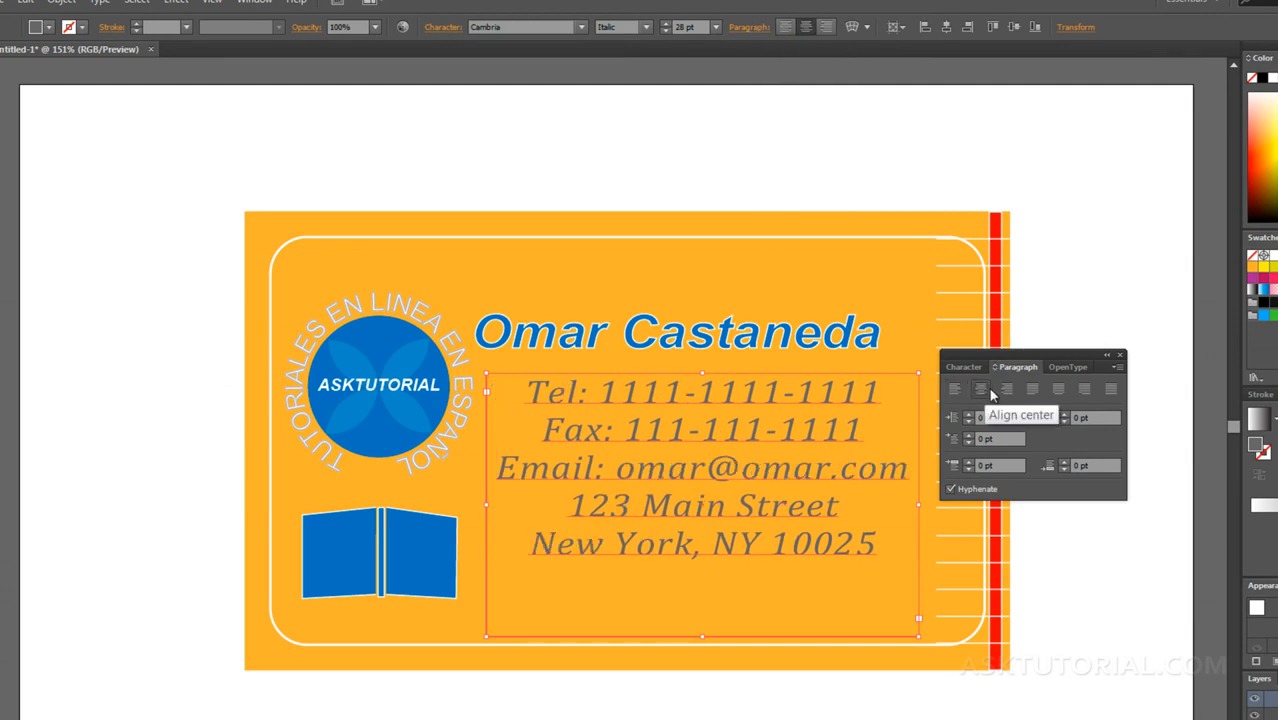
pyautogui.click(1006, 389)
pyautogui.click(989, 393)
pyautogui.click(1029, 389)
pyautogui.click(1055, 392)
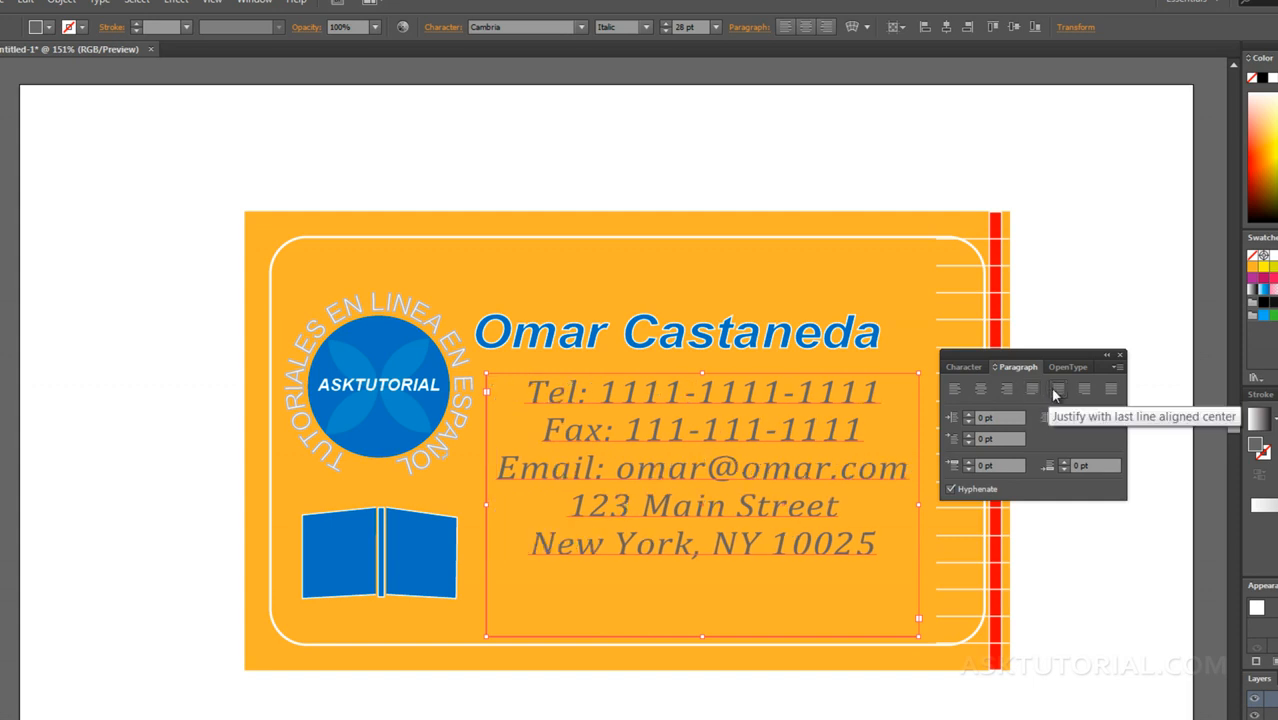
pyautogui.click(1080, 389)
pyautogui.click(1108, 389)
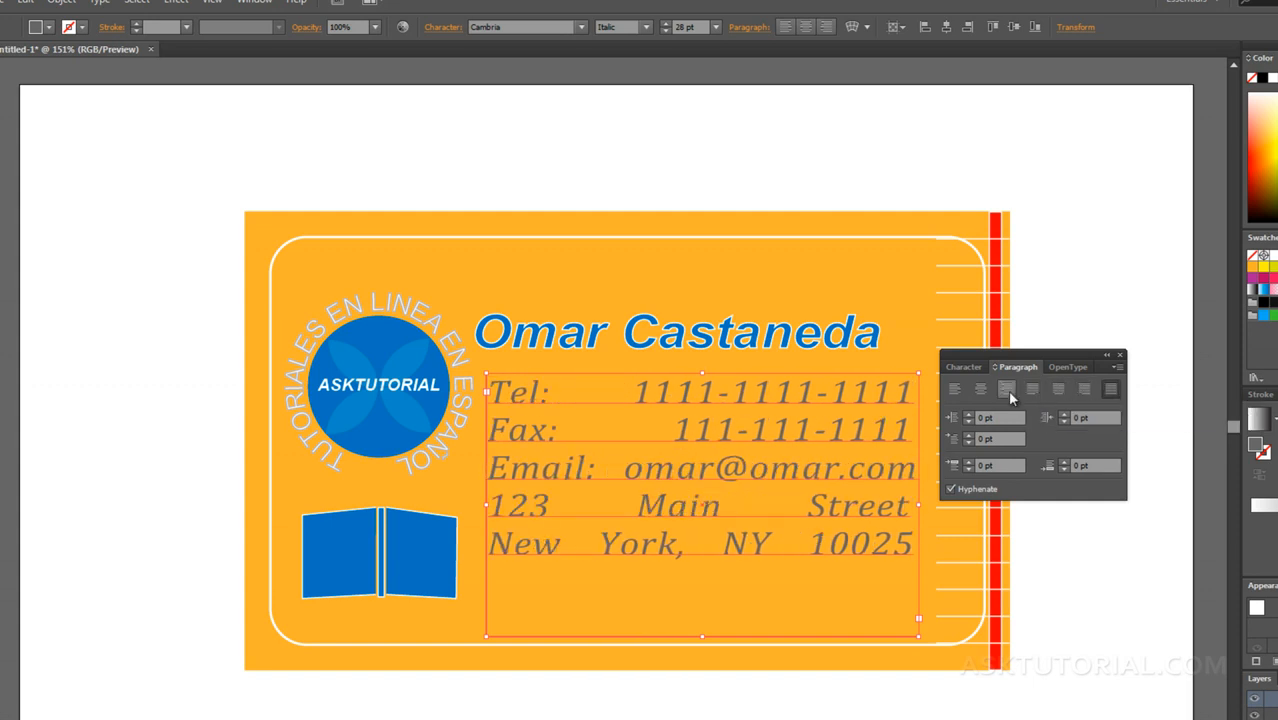
pyautogui.click(955, 389)
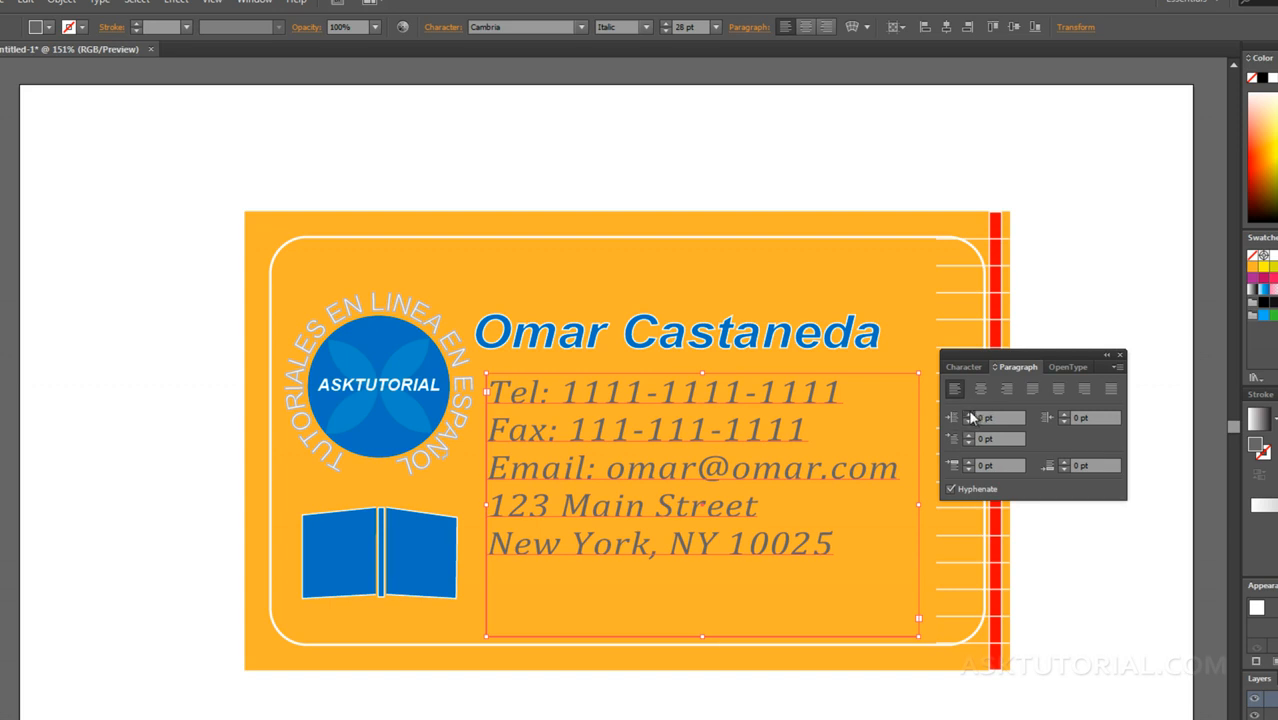
# Step: Set the contact text's left indent to 1 pt
pyautogui.click(968, 414)
pyautogui.click(969, 414)
pyautogui.click(969, 414)
pyautogui.click(969, 414)
pyautogui.click(968, 421)
pyautogui.click(968, 421)
pyautogui.click(968, 421)
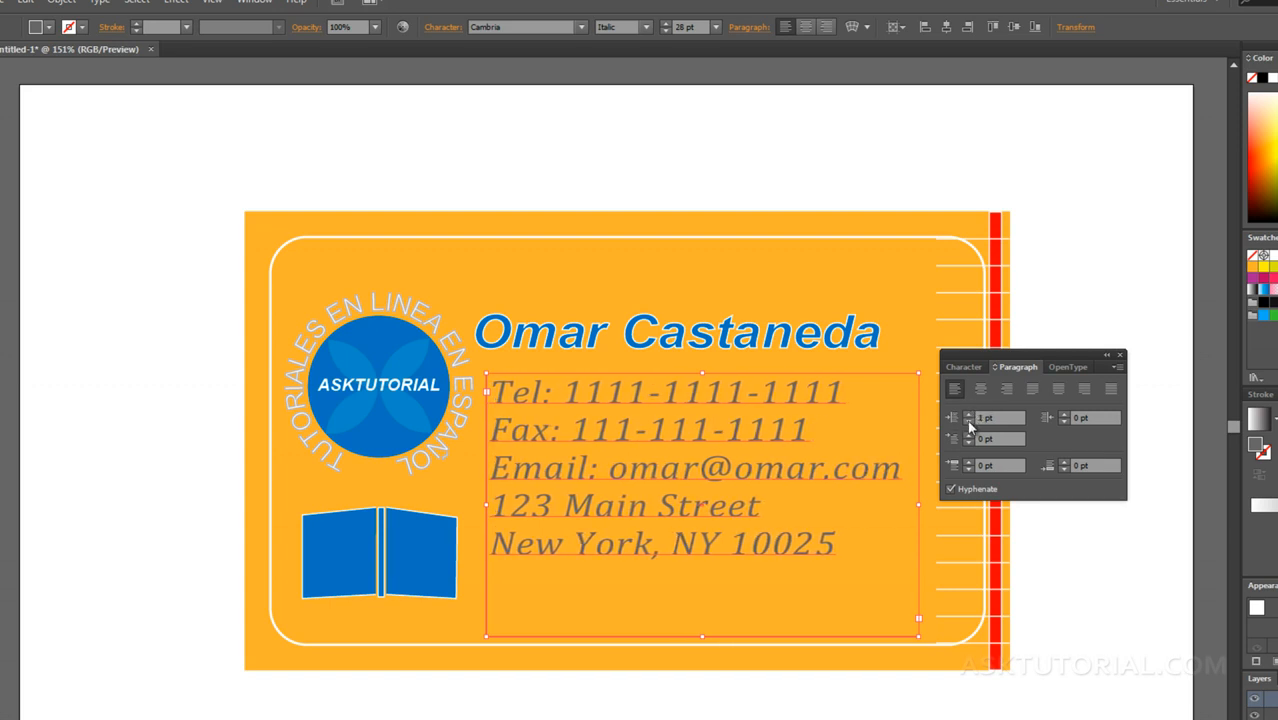
pyautogui.click(968, 421)
pyautogui.click(969, 421)
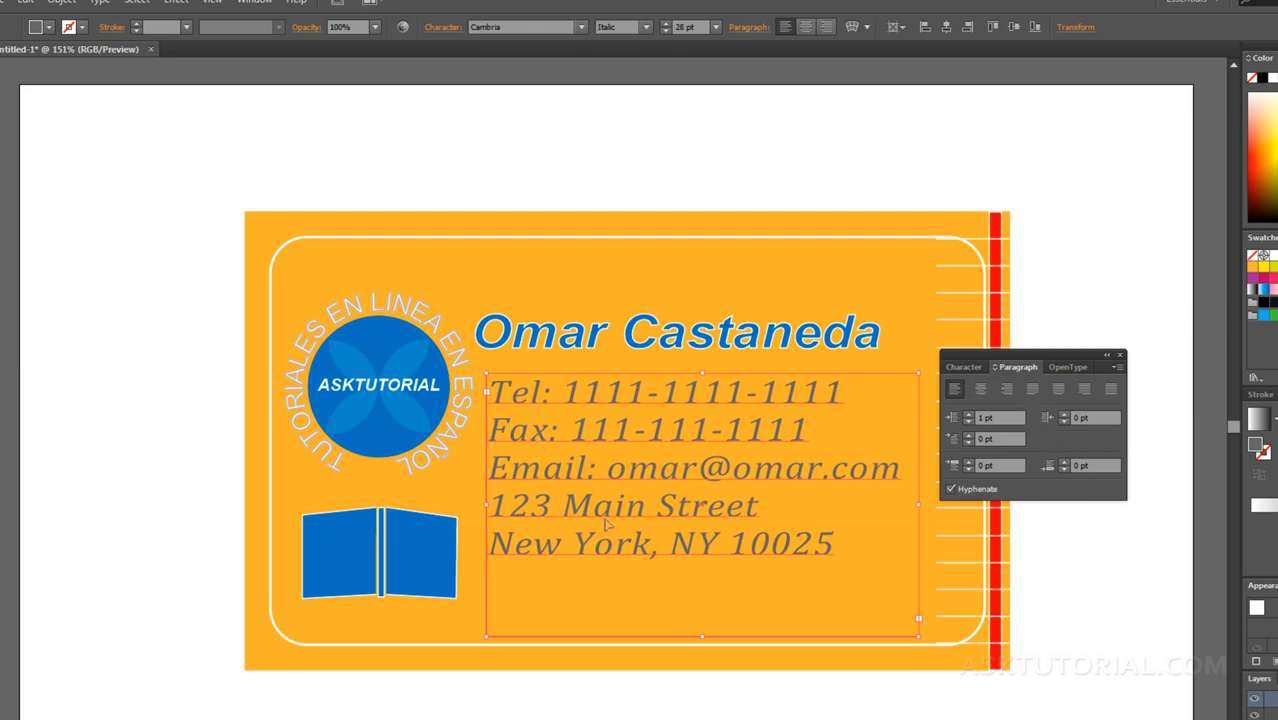
# Step: Change the font style of the word "Tel:" in the contact text to Bold
pyautogui.doubleClick(550, 398)
pyautogui.moveTo(551, 398); pyautogui.dragTo(488, 400)
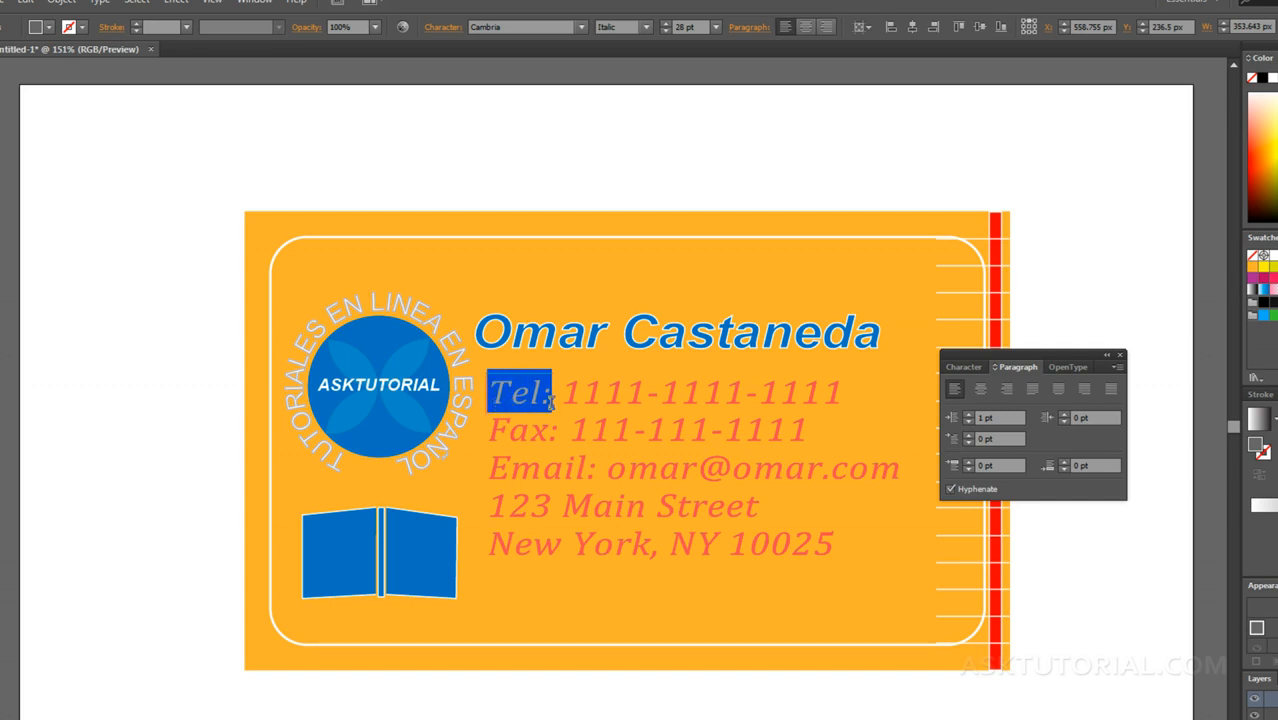
pyautogui.click(960, 367)
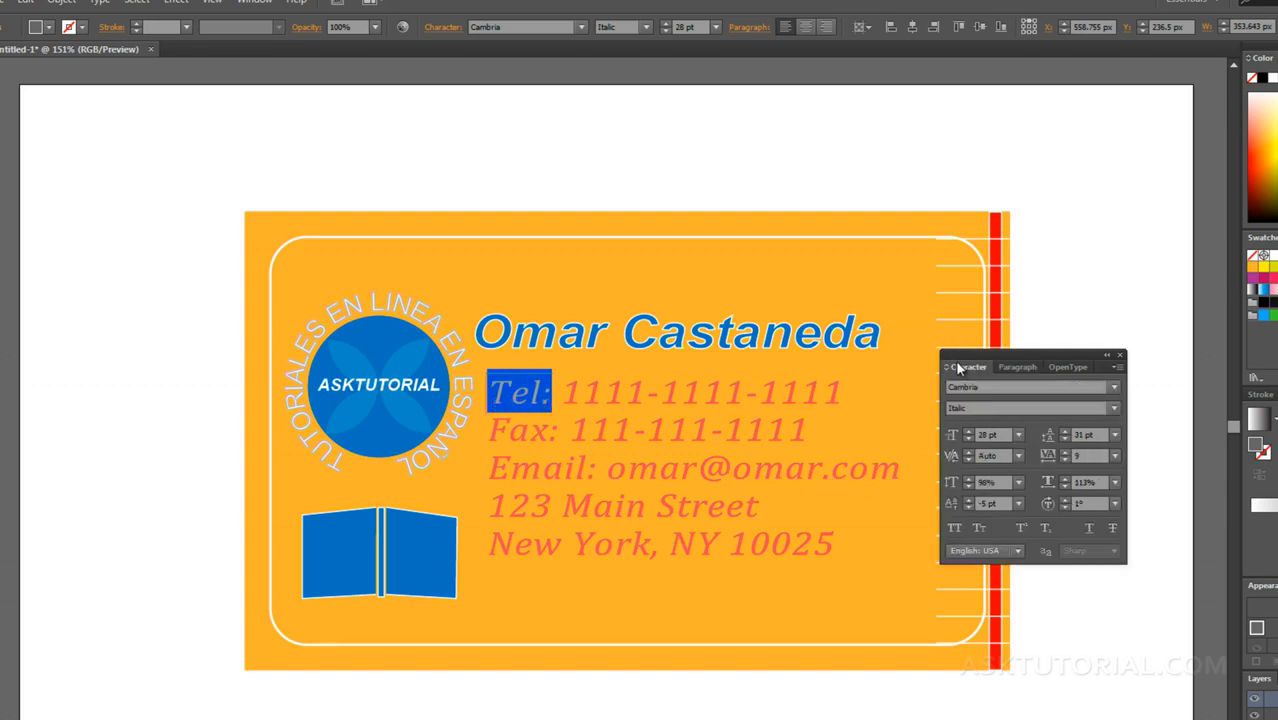
pyautogui.click(1113, 408)
pyautogui.click(991, 460)
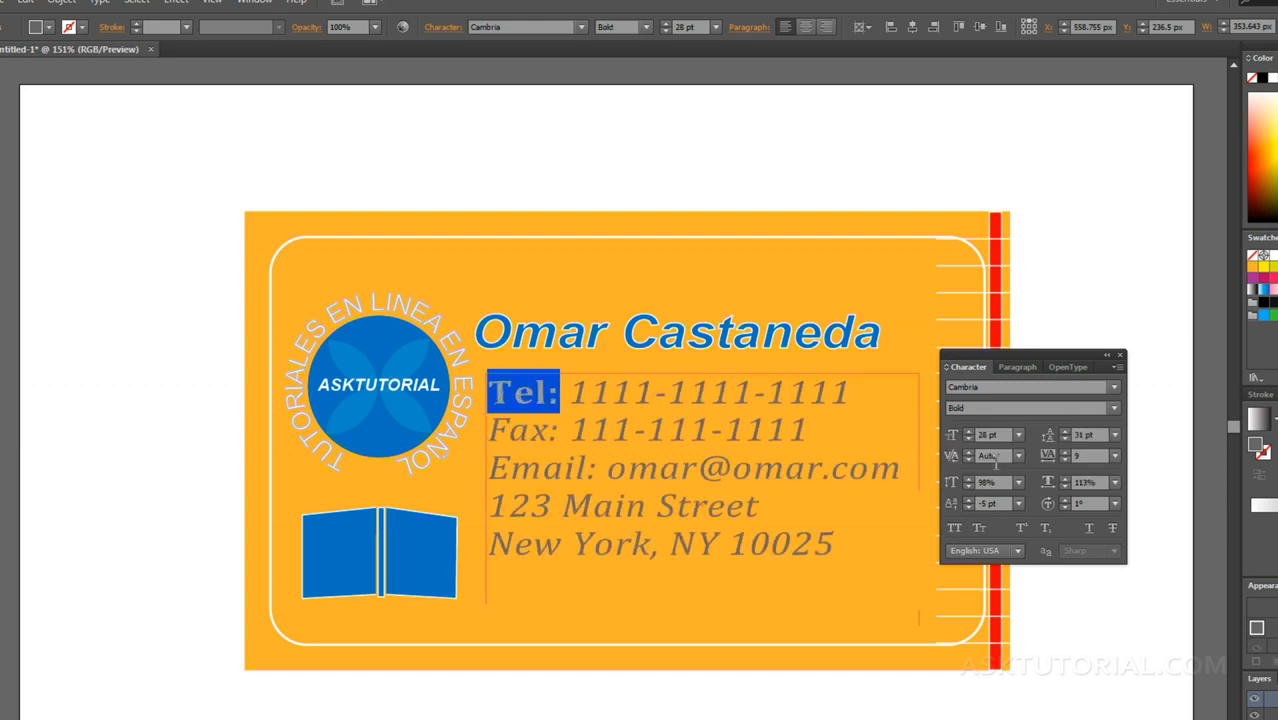
pyautogui.click(594, 427)
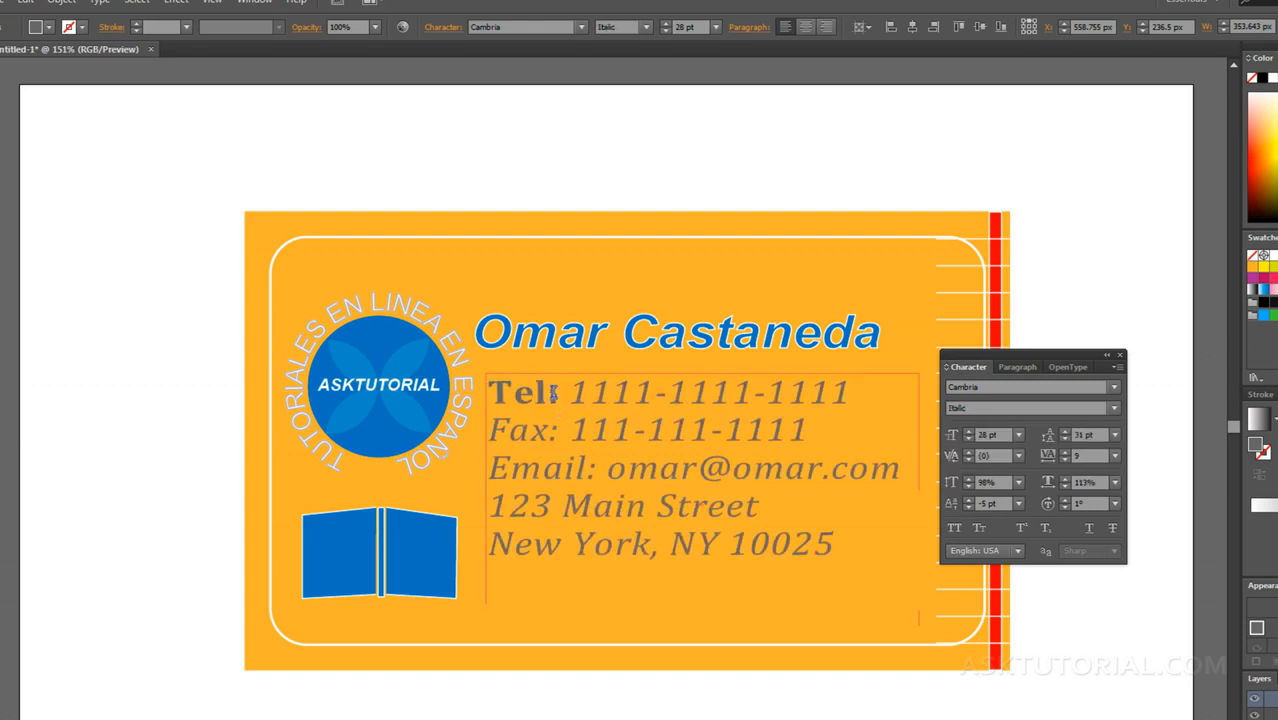
pyautogui.moveTo(559, 392); pyautogui.dragTo(485, 393)
pyautogui.click(545, 406)
pyautogui.moveTo(570, 392); pyautogui.dragTo(670, 393)
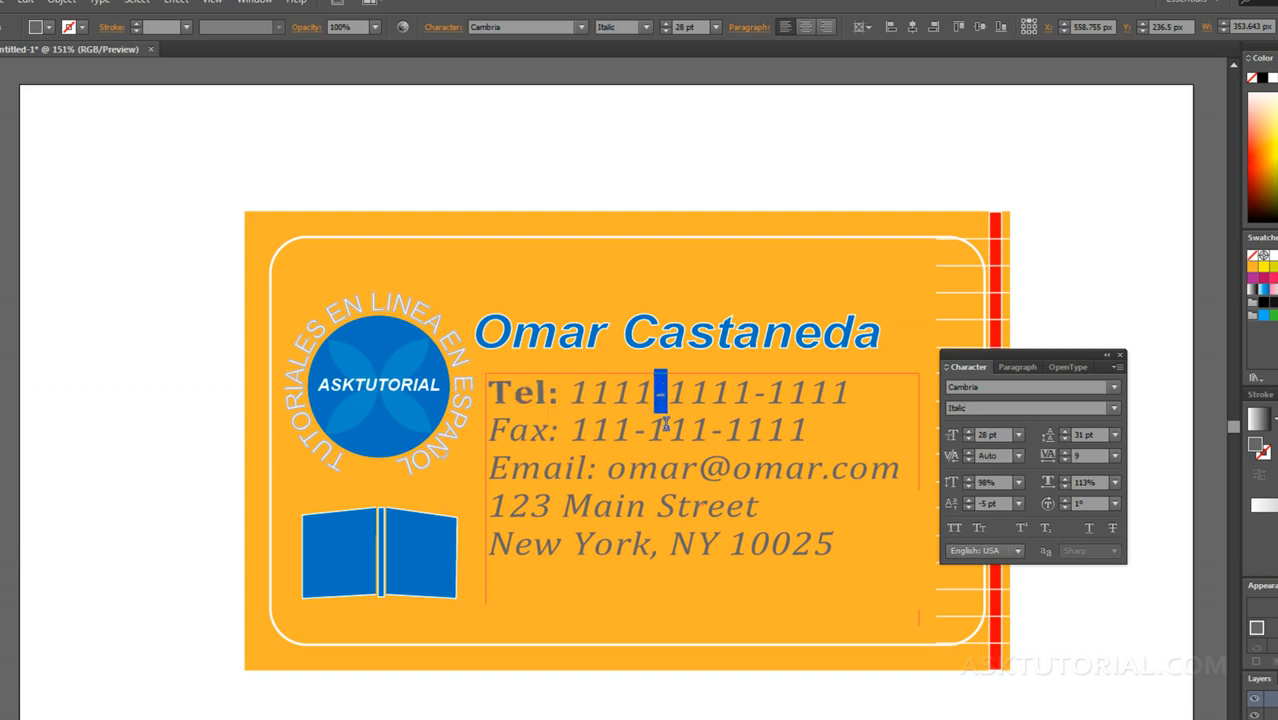
pyautogui.click(665, 430)
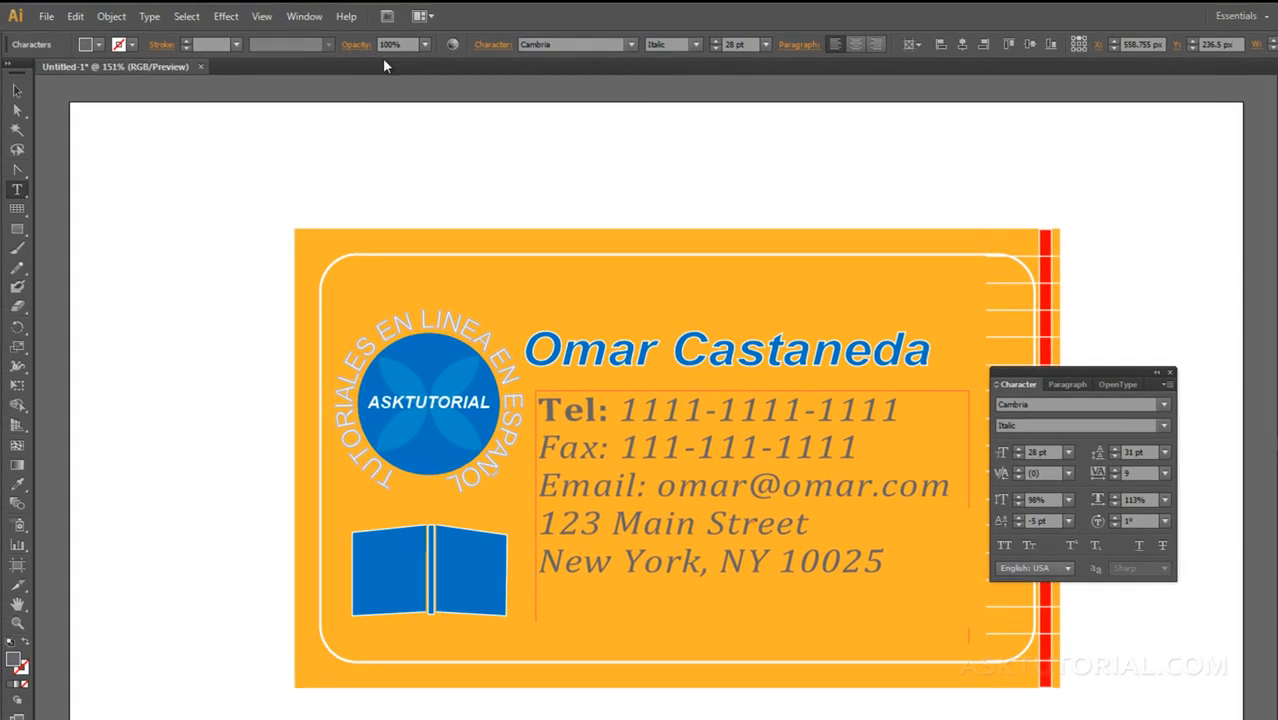
# Step: Show the document's character styles and arrange them just below the character settings, beside the business card
pyautogui.click(270, 5)
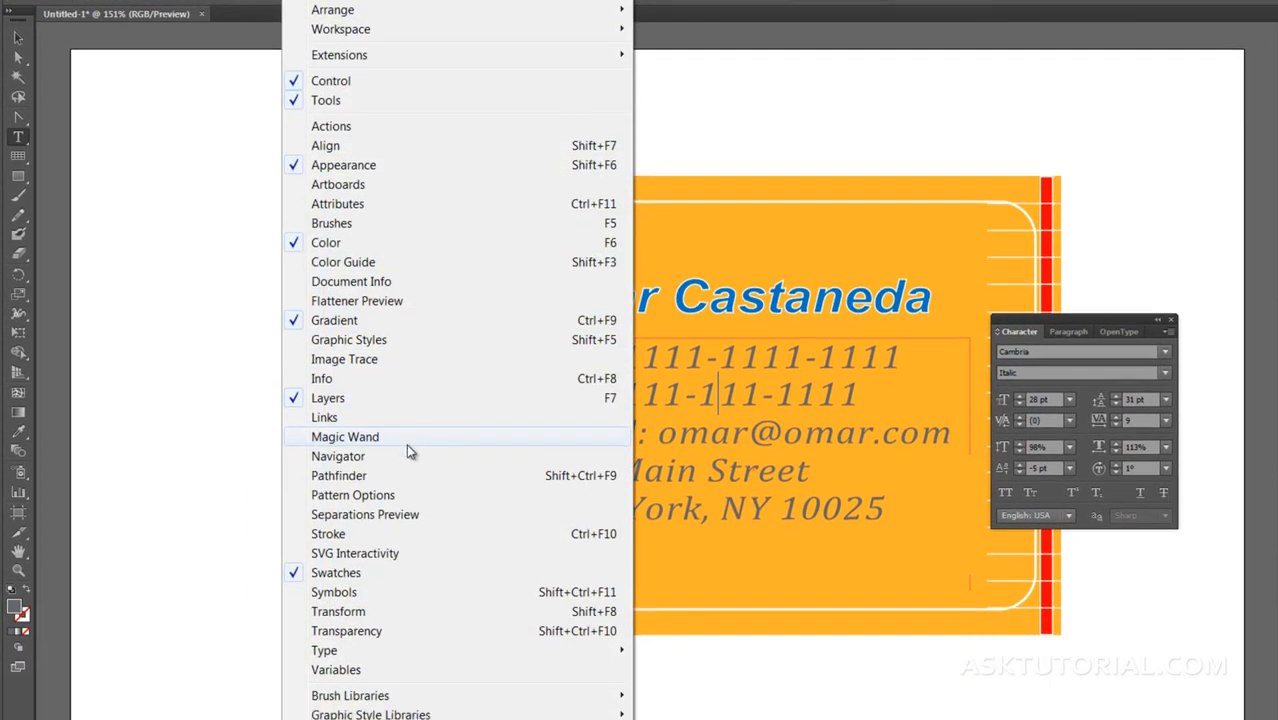
pyautogui.moveTo(316, 708)
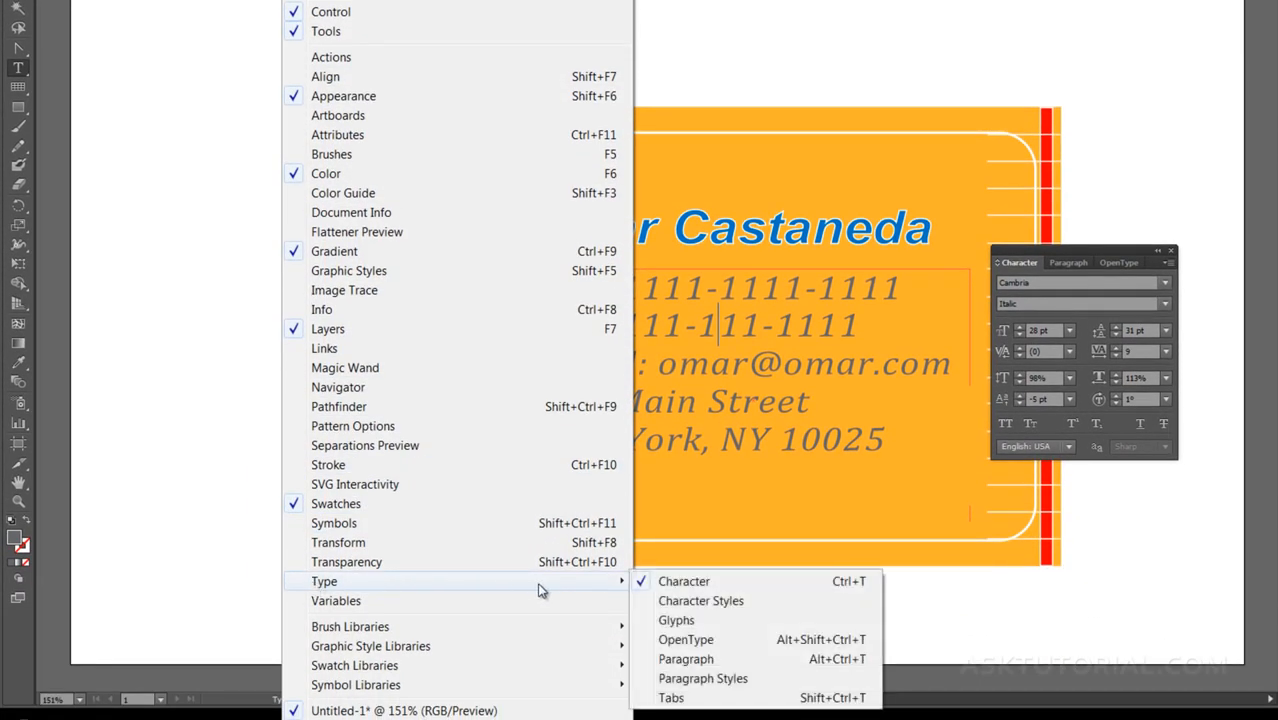
pyautogui.click(697, 603)
pyautogui.moveTo(1126, 252); pyautogui.dragTo(1132, 117)
pyautogui.moveTo(1056, 572); pyautogui.dragTo(997, 450)
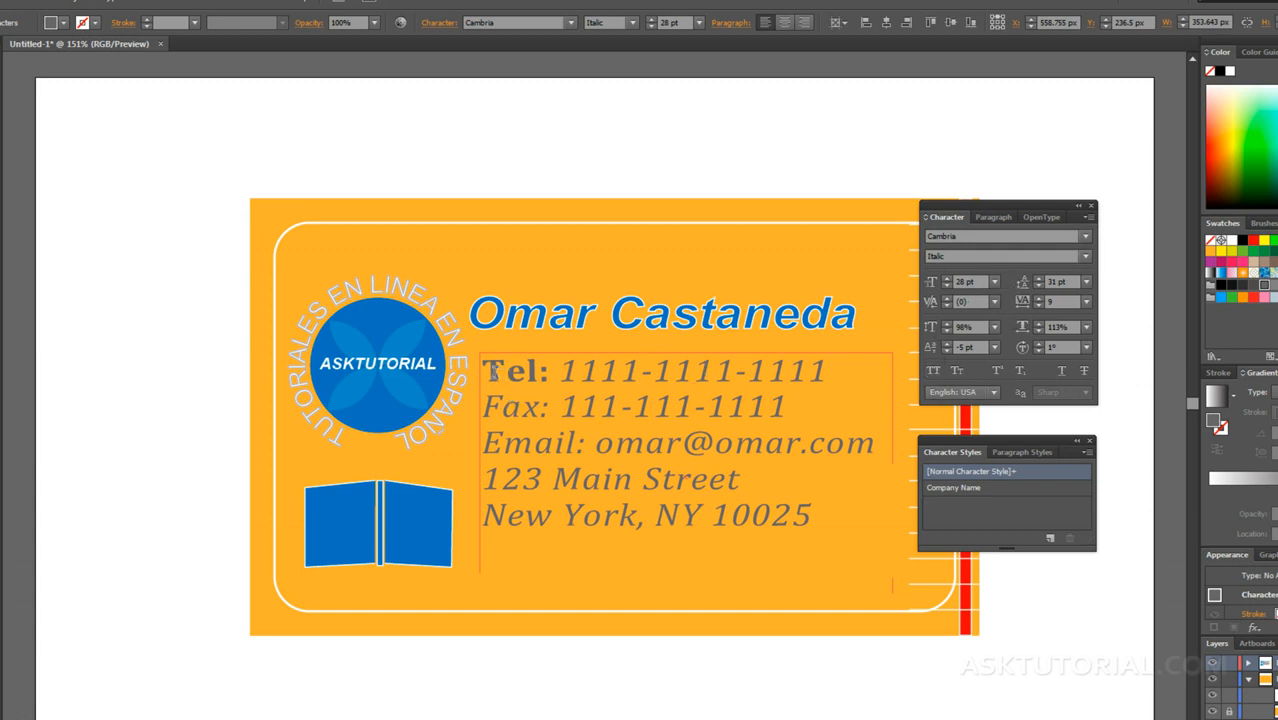
pyautogui.moveTo(495, 371); pyautogui.dragTo(701, 369)
pyautogui.click(674, 369)
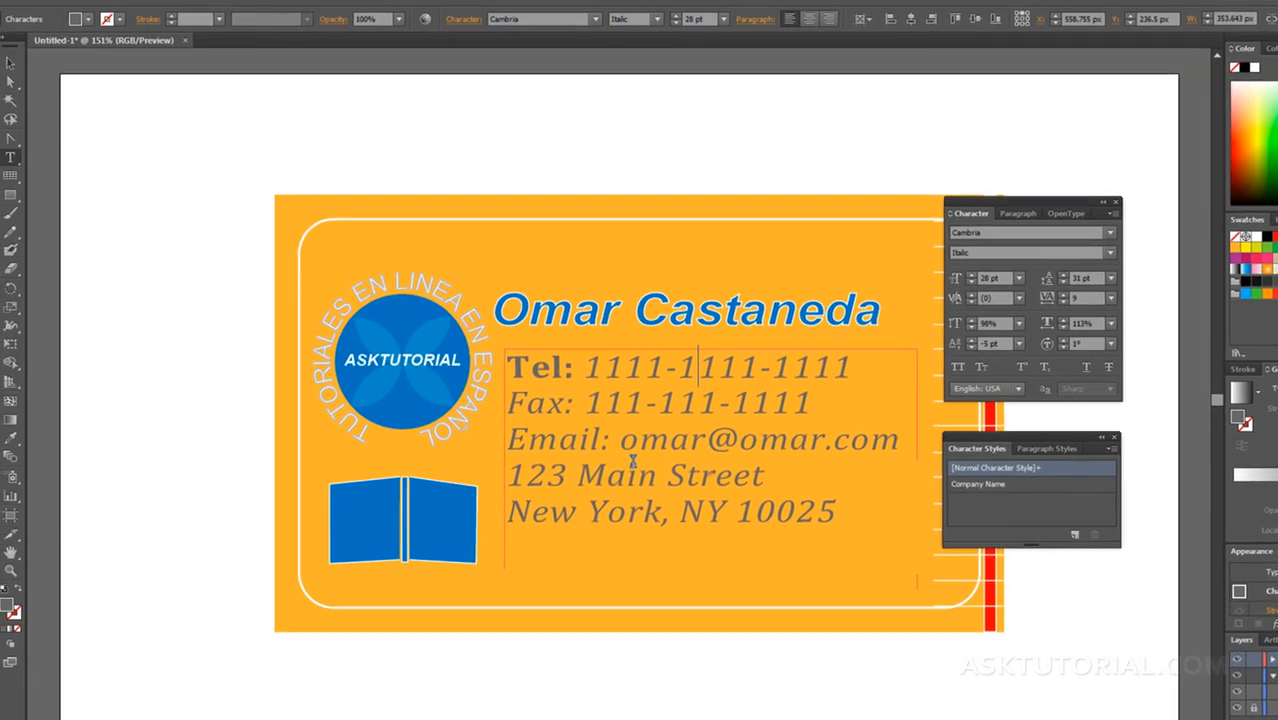
# Step: Create a character style from the card's large blue name text and name it NOMBRE
pyautogui.click(17, 62)
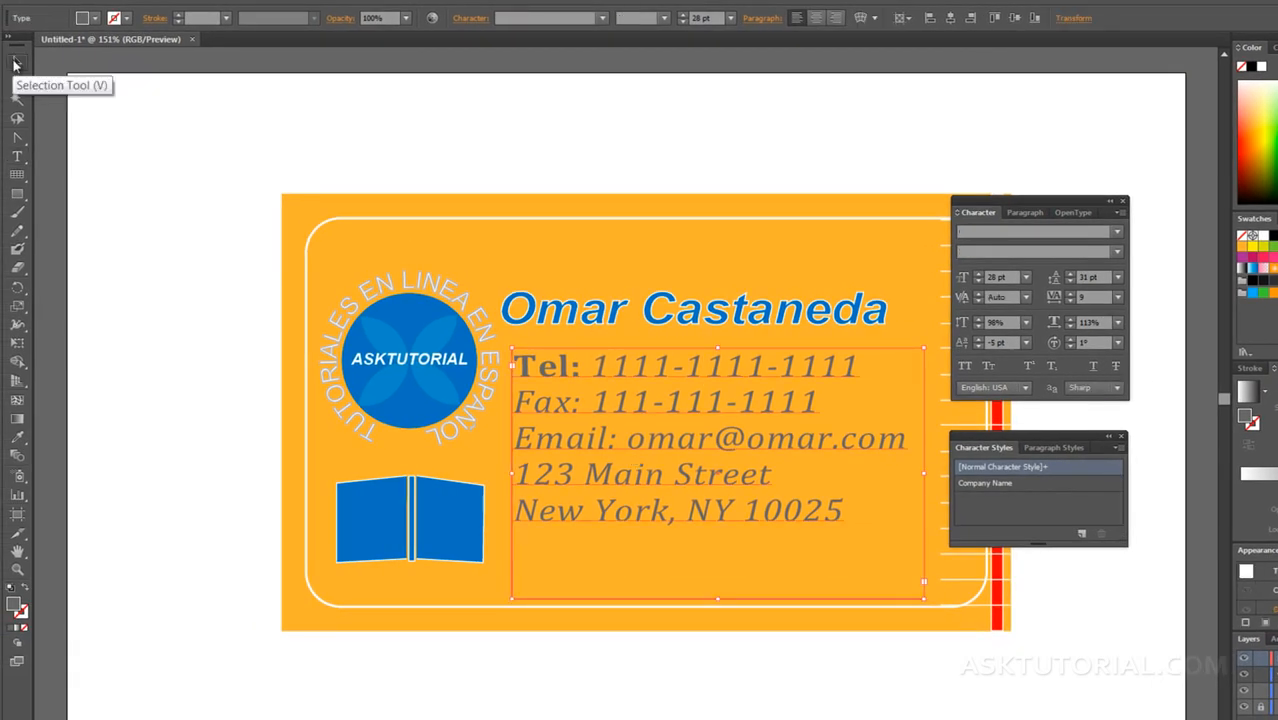
pyautogui.click(538, 310)
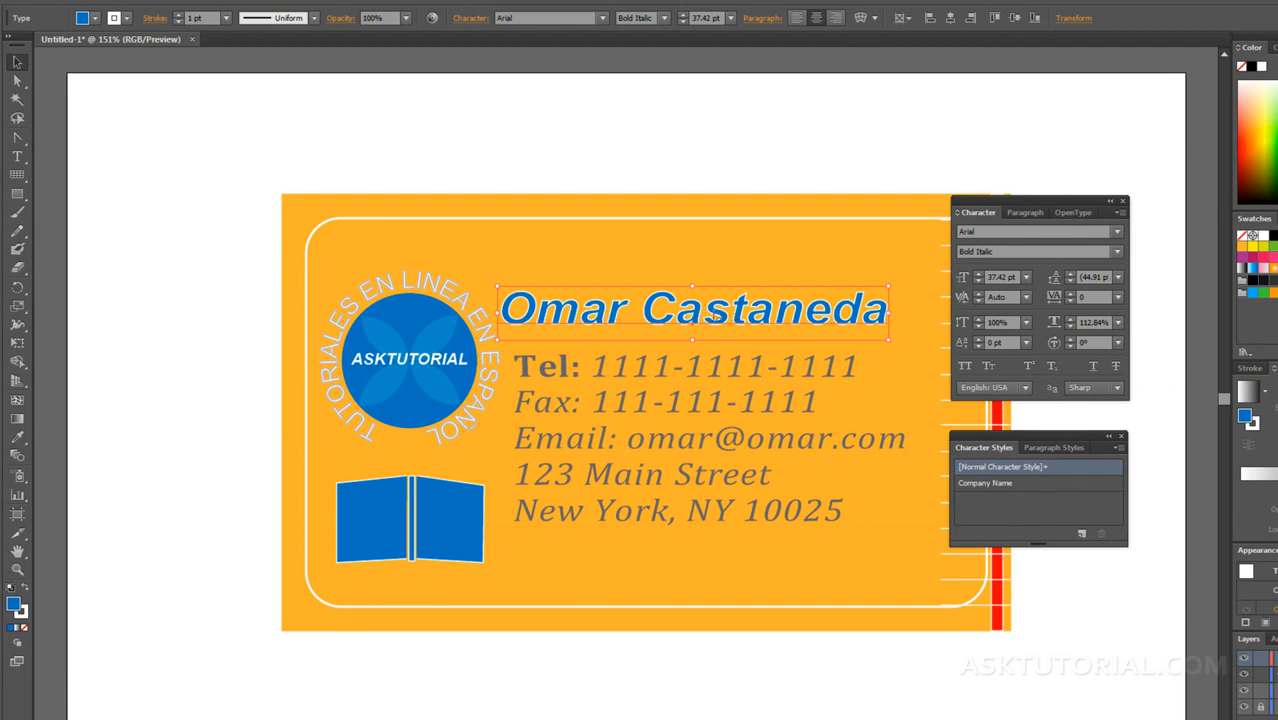
pyautogui.click(1080, 535)
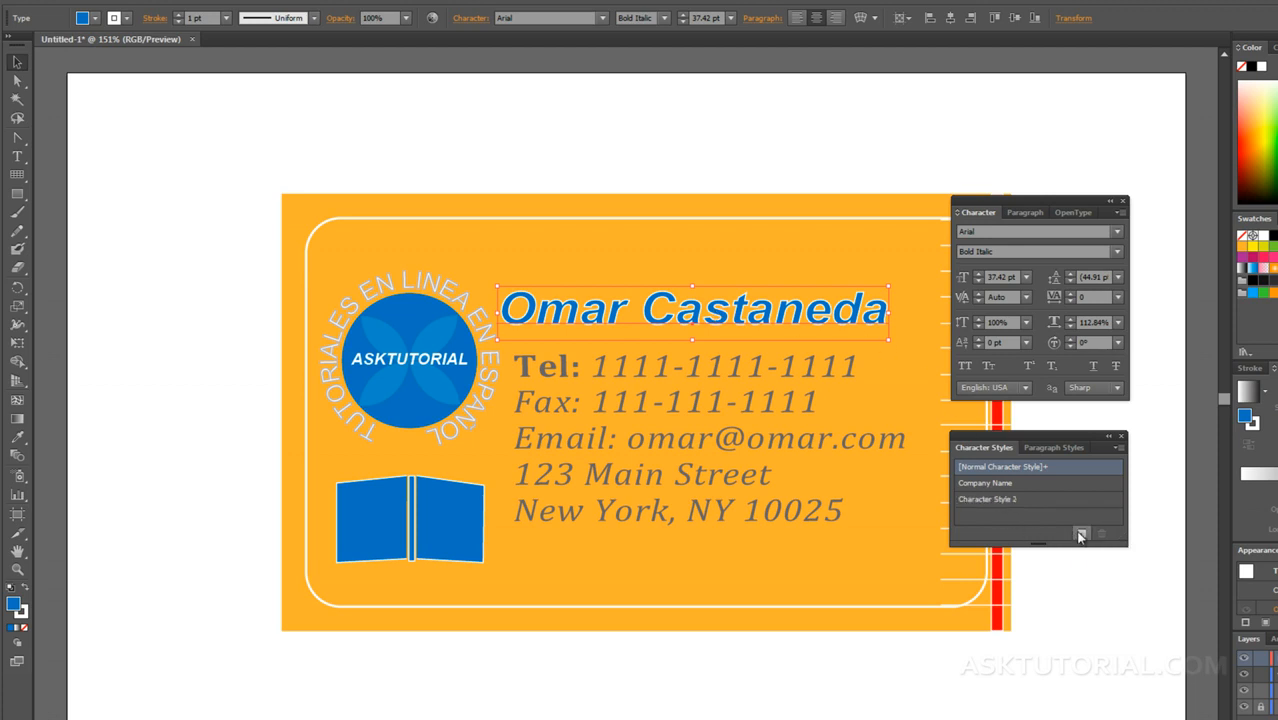
pyautogui.doubleClick(988, 500)
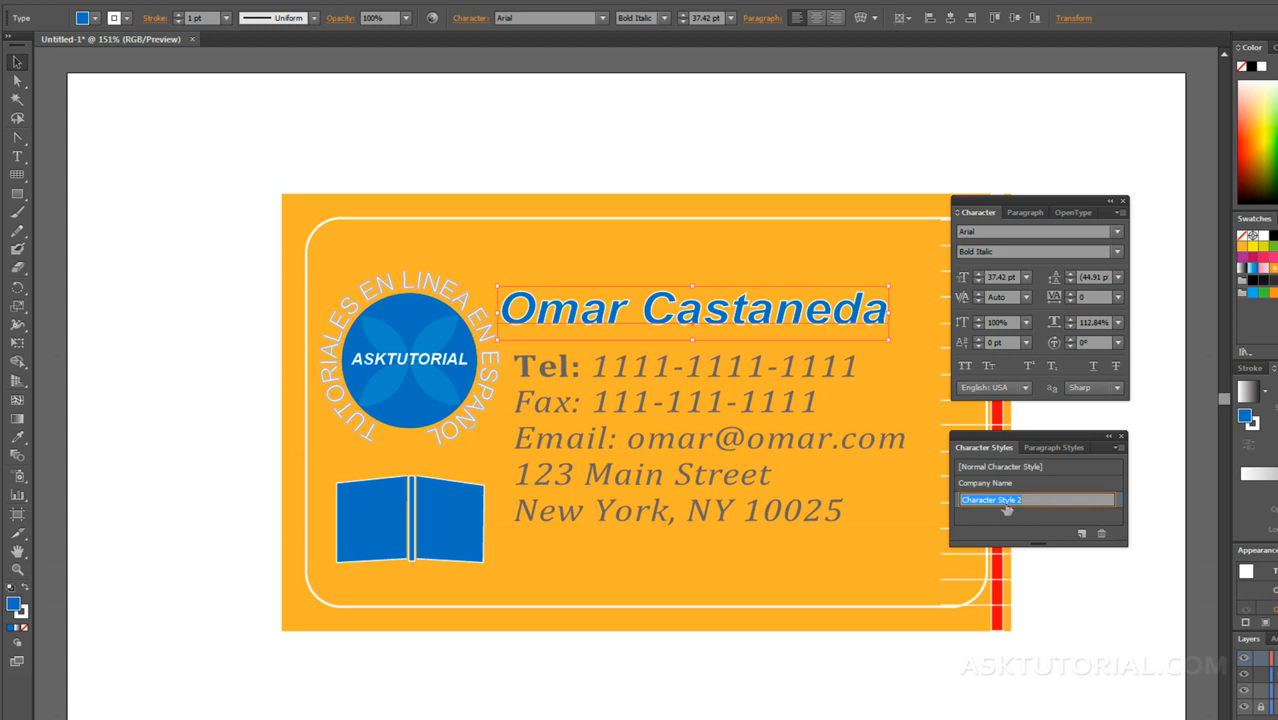
pyautogui.write('NOMBRE')
pyautogui.press('Return')
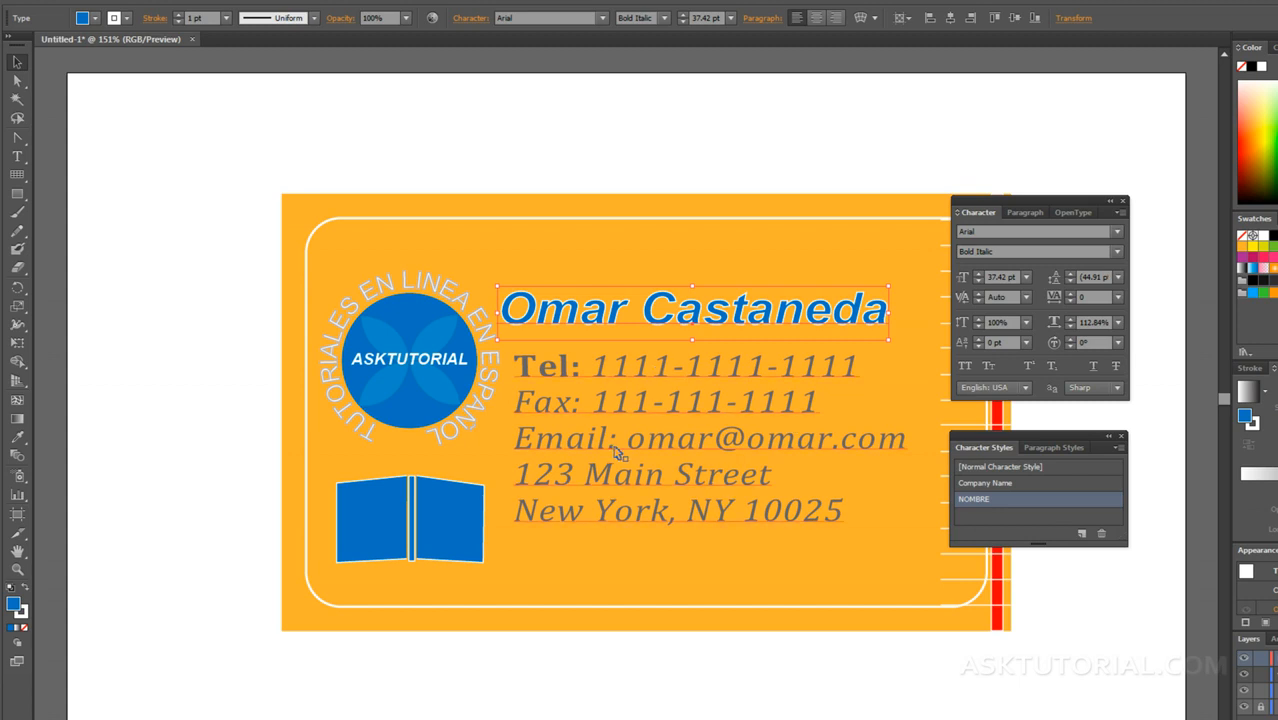
# Step: Apply the NOMBRE character style to the word "Tel:" in the card's contact text
pyautogui.click(599, 408)
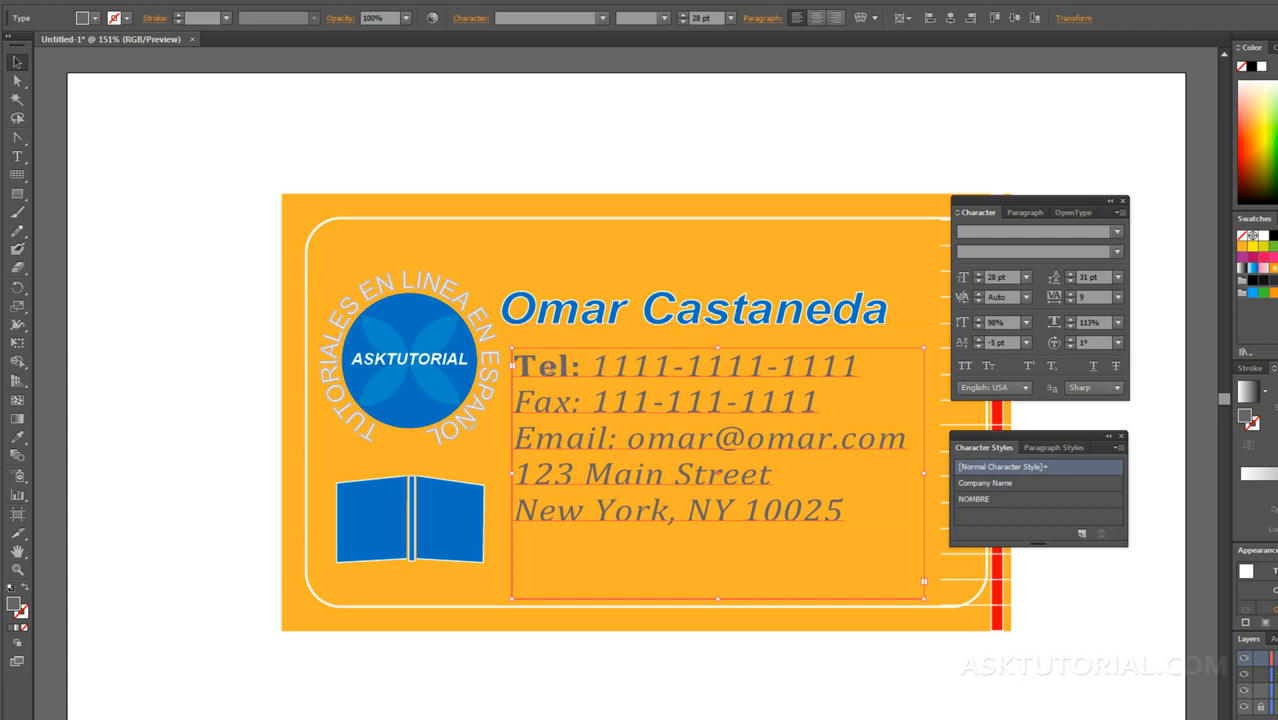
pyautogui.doubleClick(578, 370)
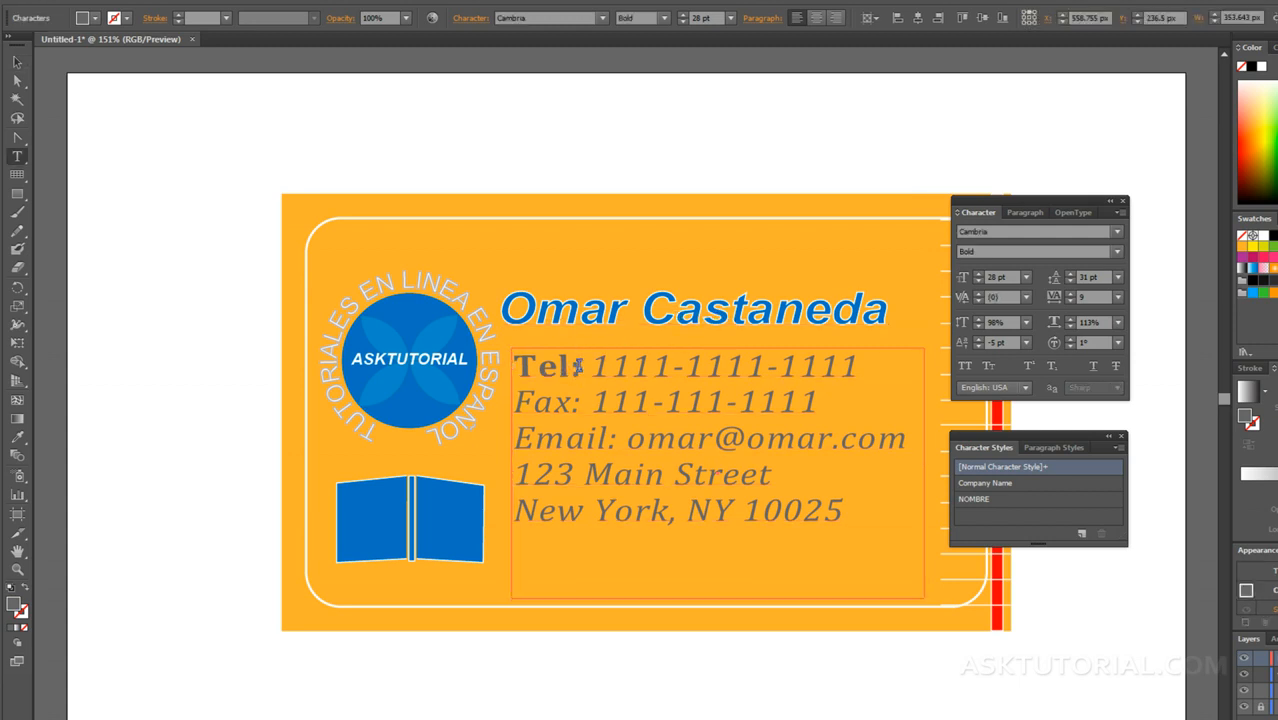
pyautogui.moveTo(580, 368); pyautogui.dragTo(528, 366)
pyautogui.moveTo(527, 366); pyautogui.dragTo(513, 366)
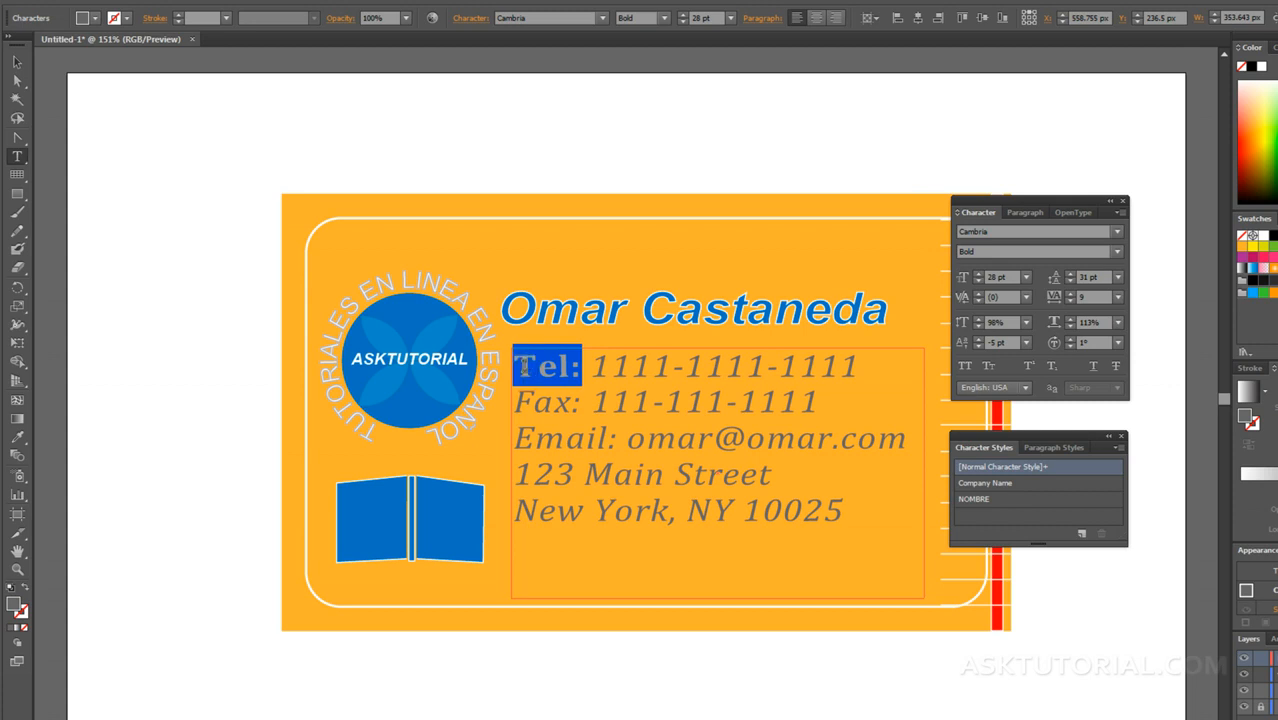
pyautogui.click(987, 500)
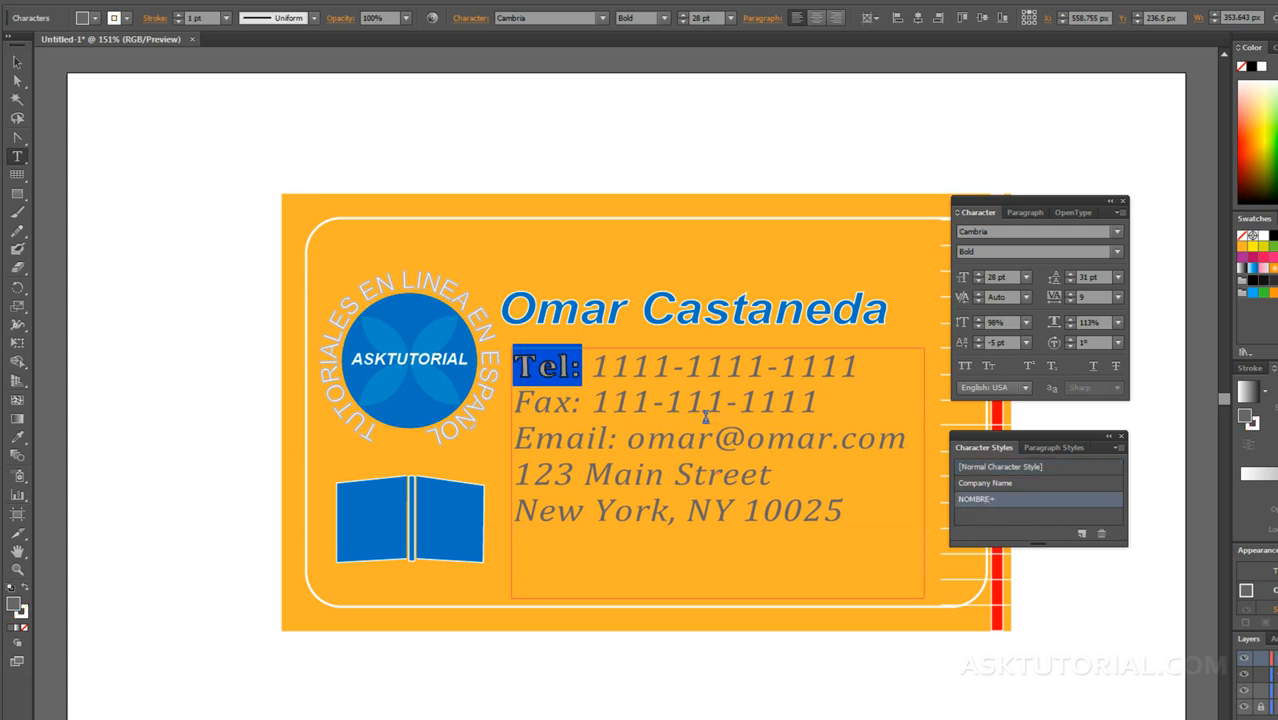
pyautogui.click(650, 340)
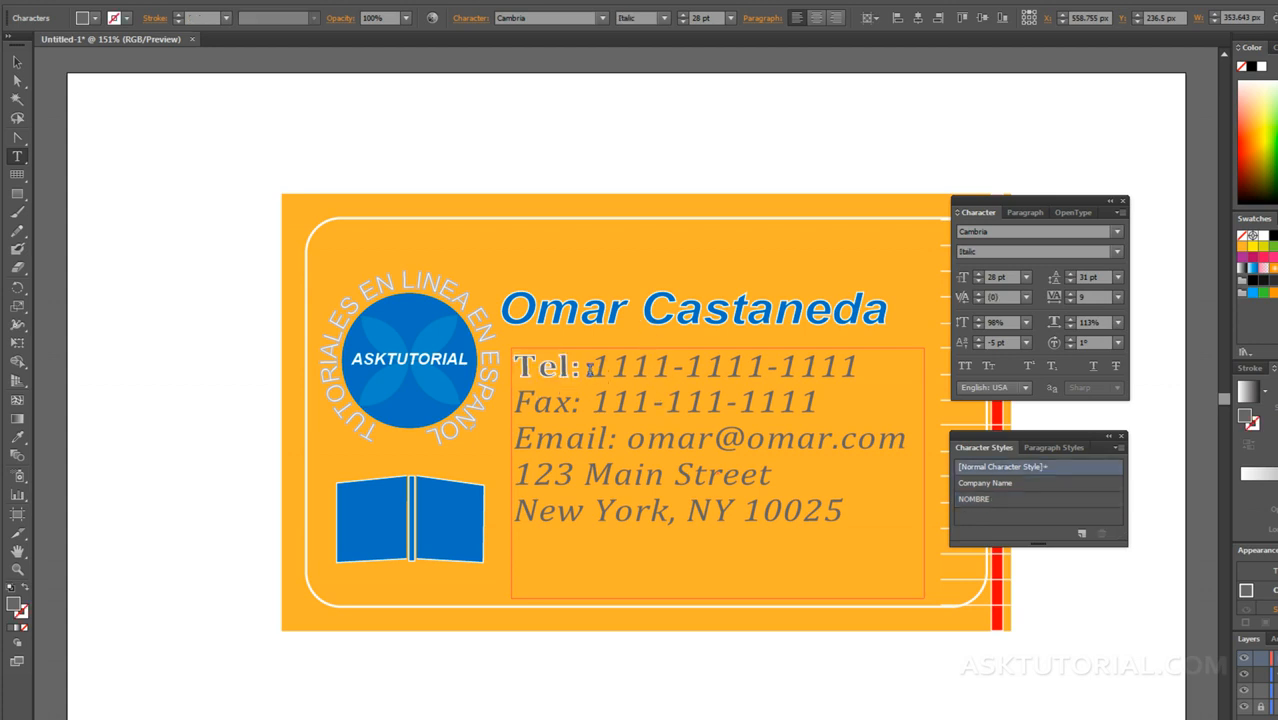
# Step: Reapply the NOMBRE character style to "Tel:" and its trailing space, clearing their formatting overrides
pyautogui.moveTo(582, 366); pyautogui.dragTo(519, 367)
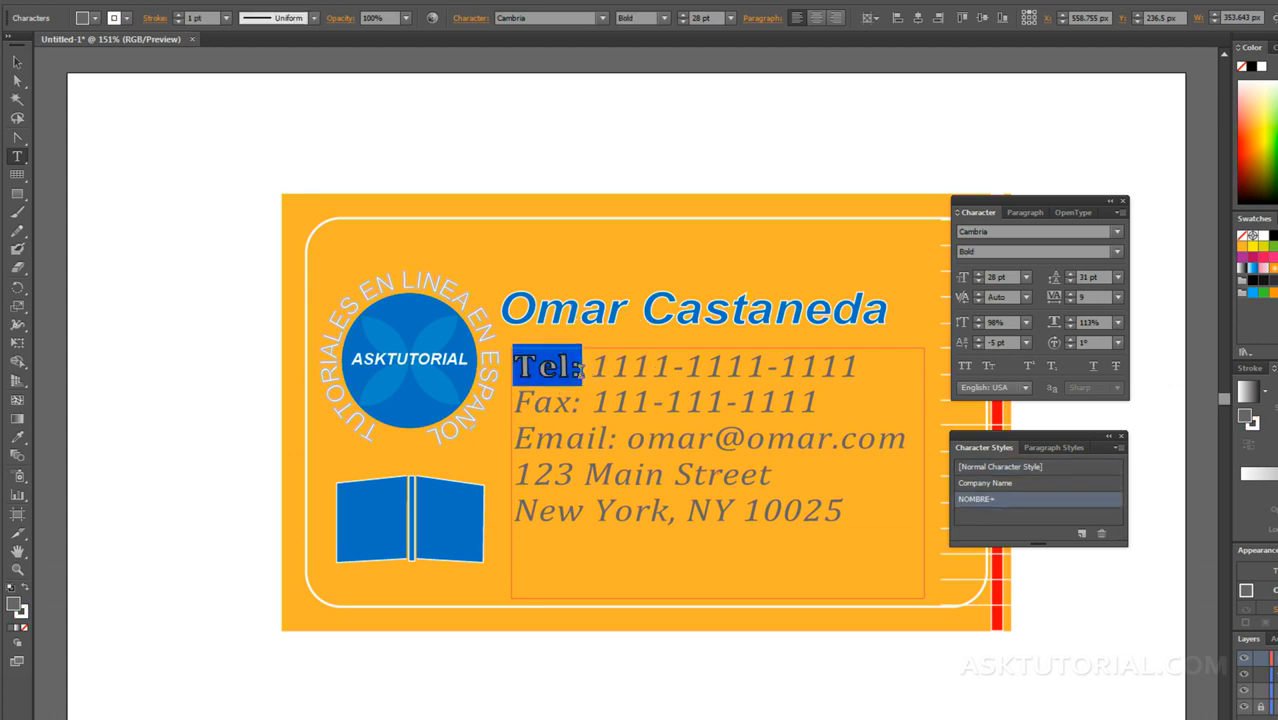
pyautogui.click(578, 364)
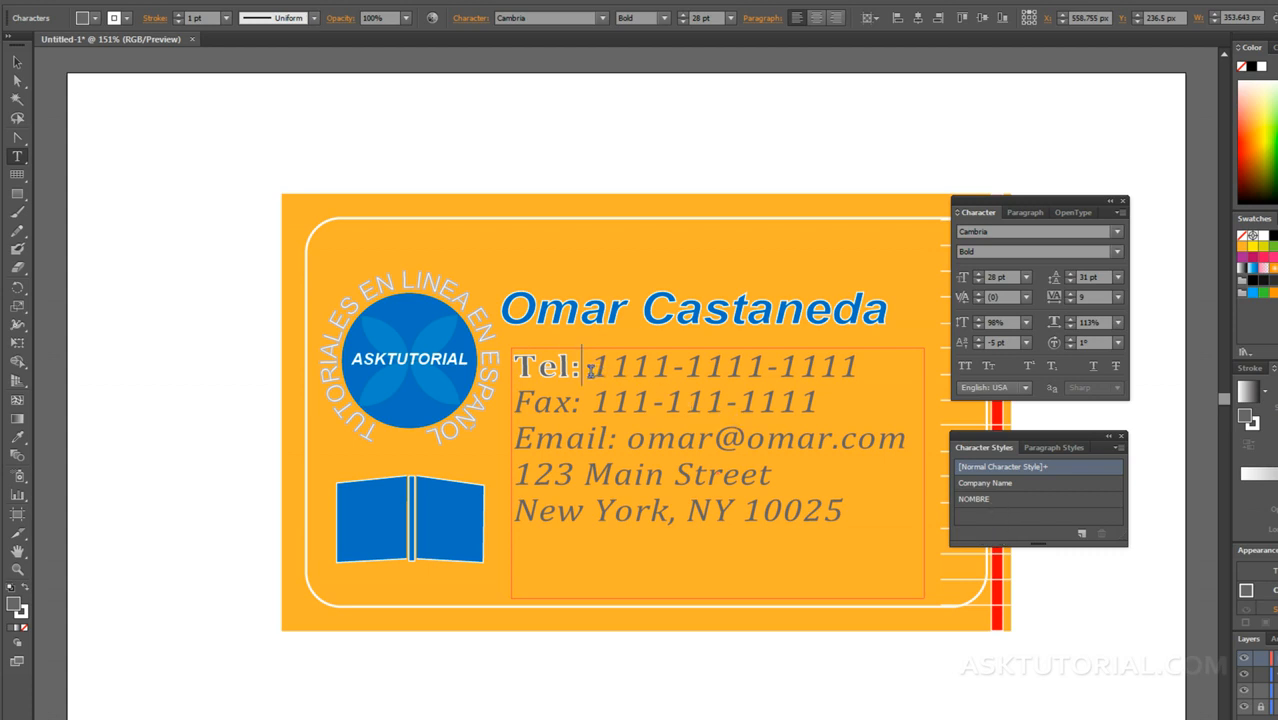
pyautogui.moveTo(592, 372); pyautogui.dragTo(510, 383)
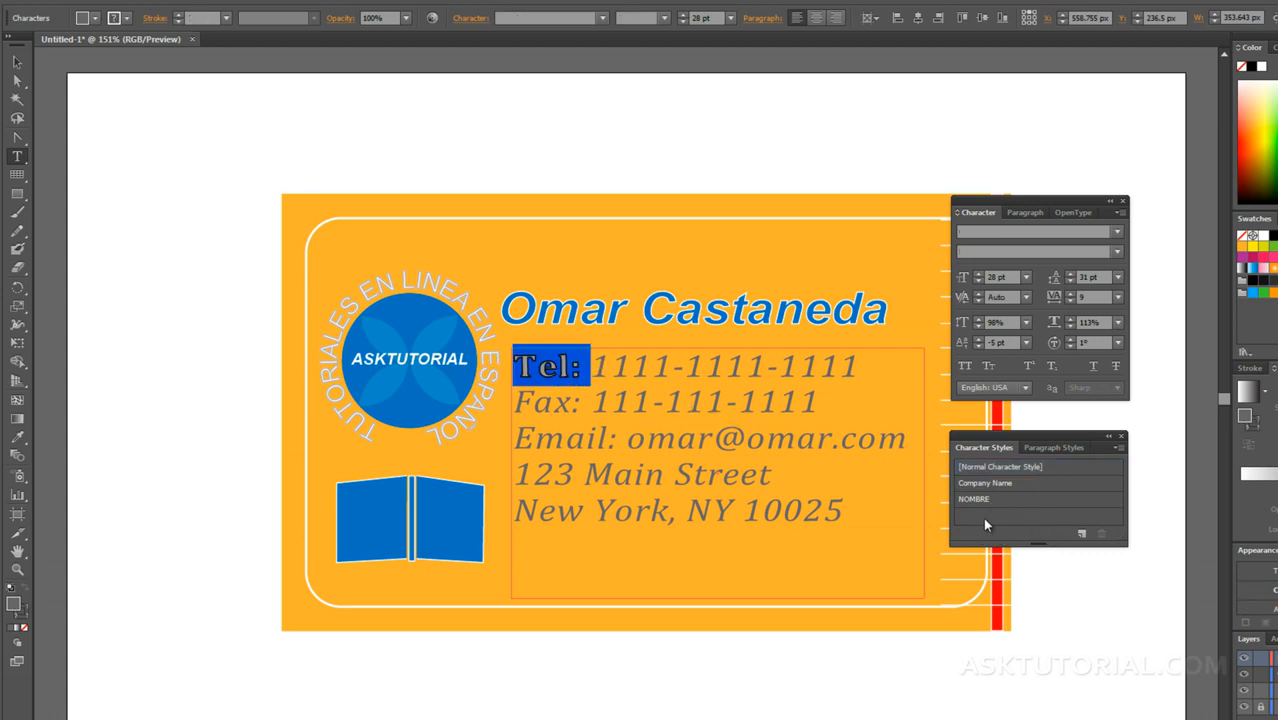
pyautogui.press('alt')
pyautogui.click(985, 499)
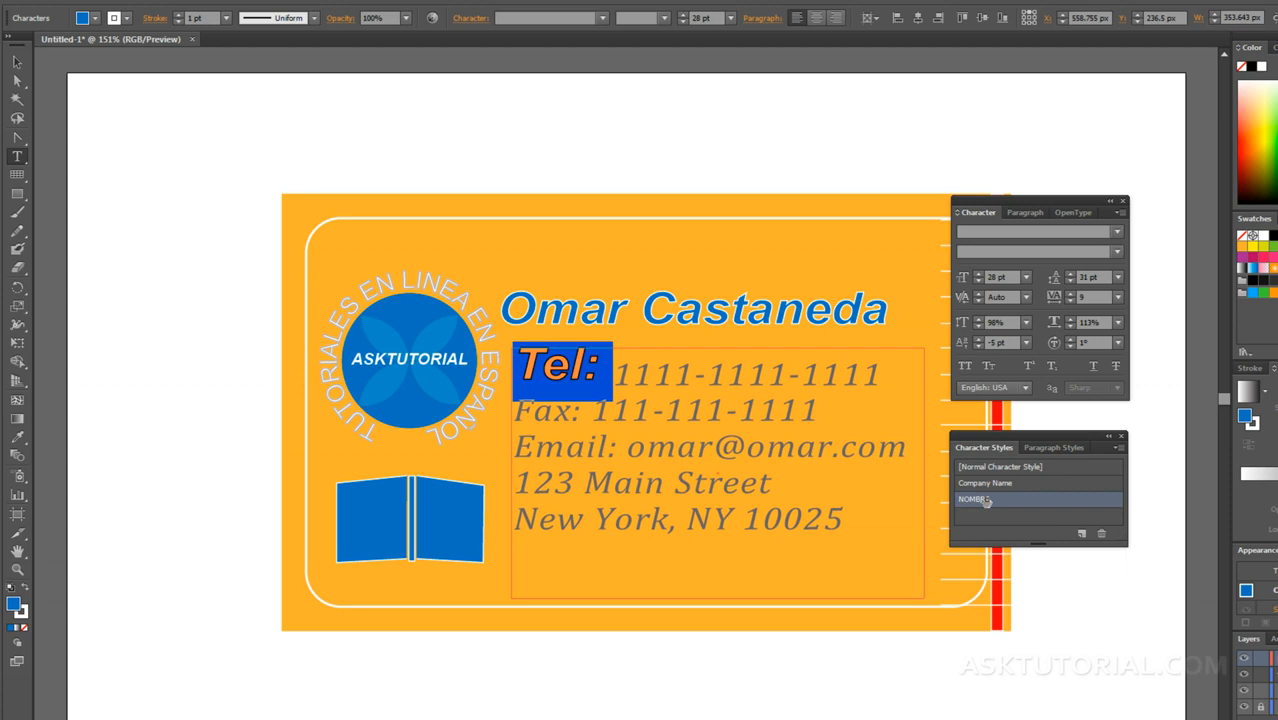
pyautogui.click(648, 402)
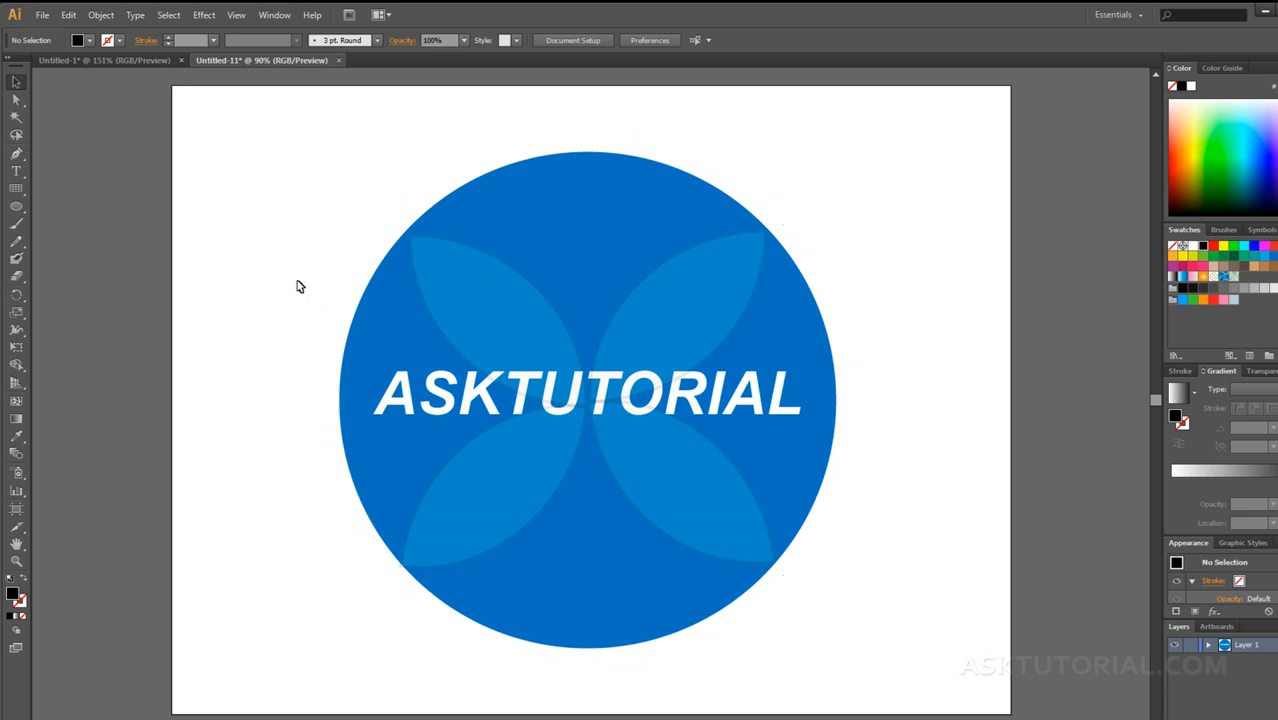
# Step: Add the text "TUTOTORIALES EN ESPAÑOL EN LINEA" along the outer circle path around the logo, starting at its upper-left part
pyautogui.press('t')
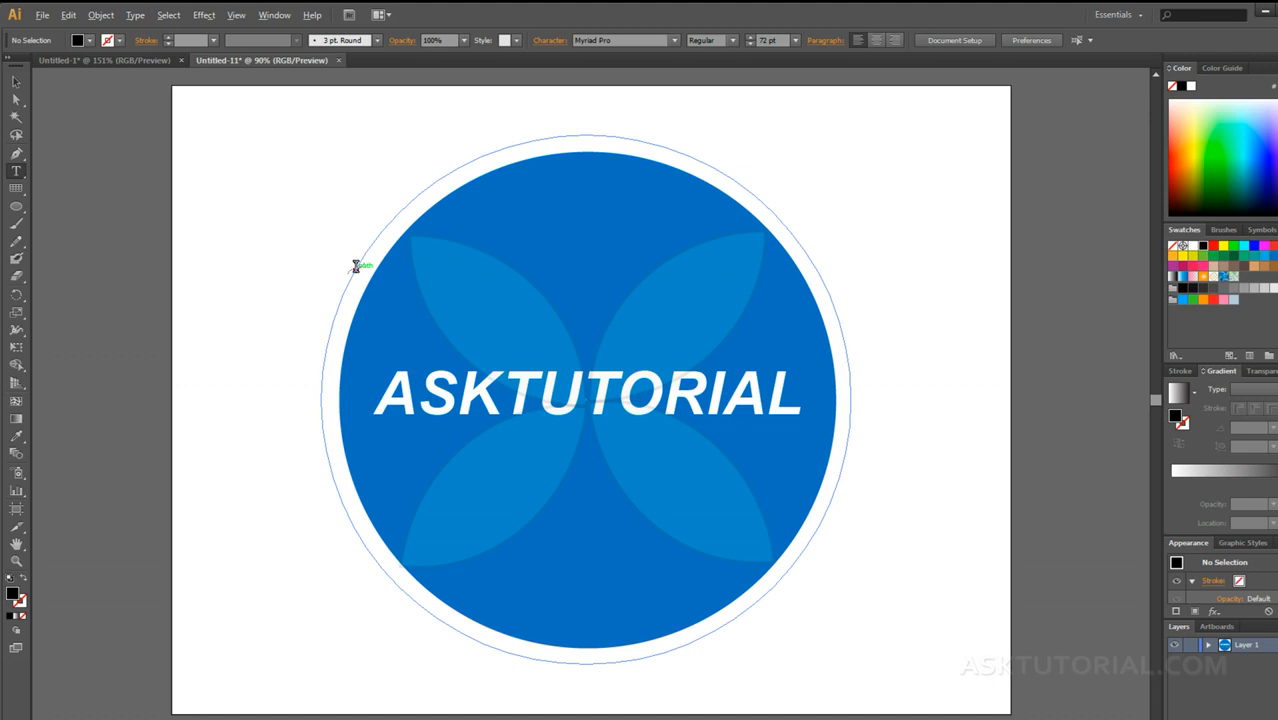
pyautogui.click(355, 265)
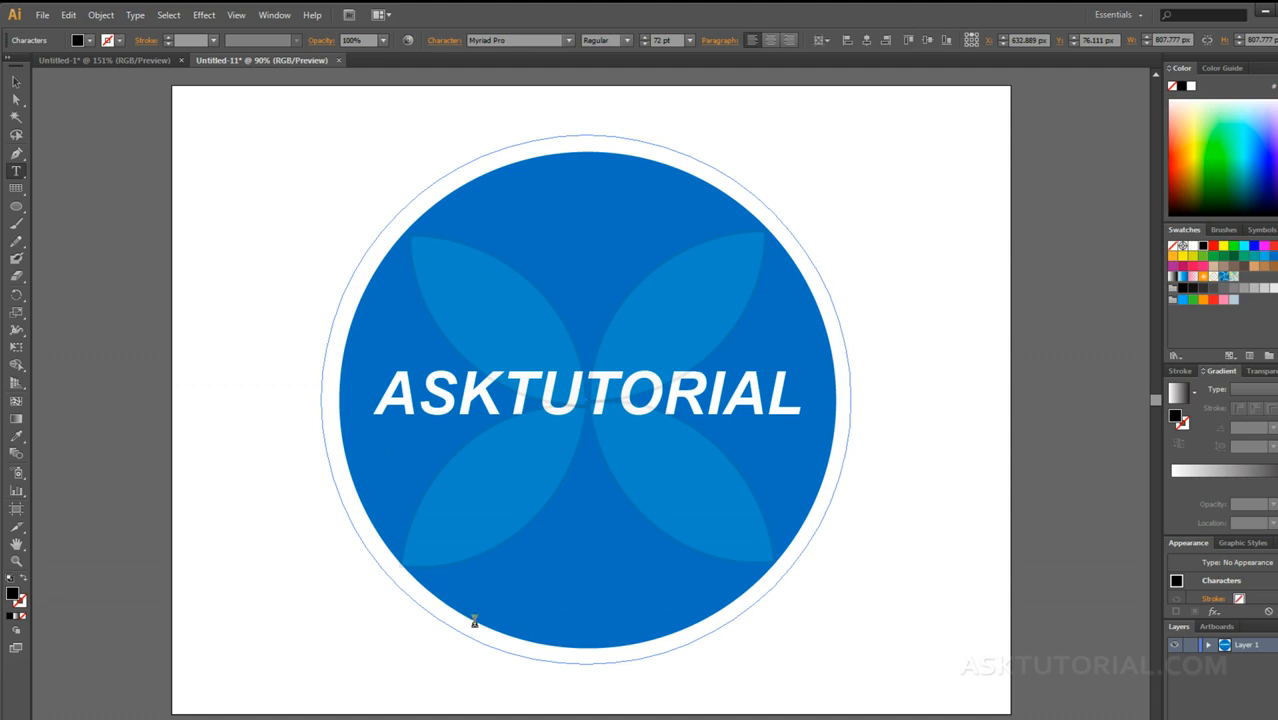
pyautogui.write('TUTOT')
pyautogui.write('ORIALES EN ESPAÑOL EN LINEA')
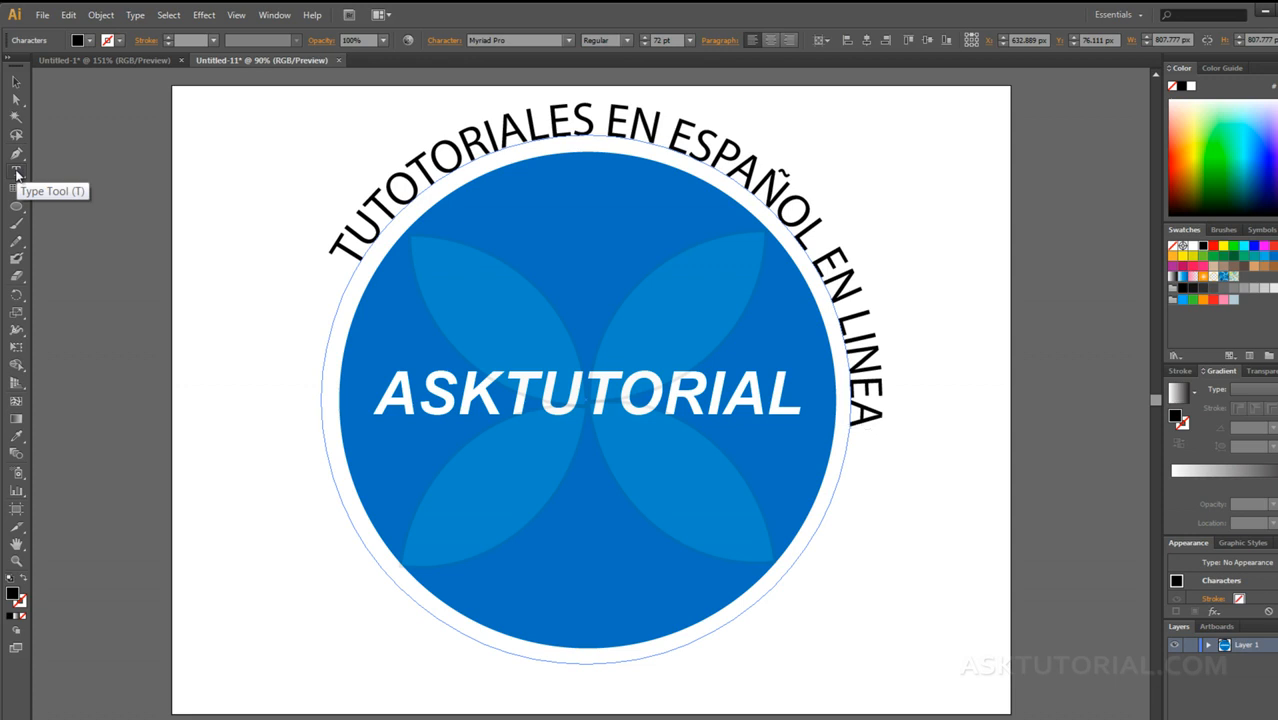
# Step: Move the start of the circular text clockwise along the path to just before the top of the circle
pyautogui.moveTo(17, 172); pyautogui.dragTo(87, 204)
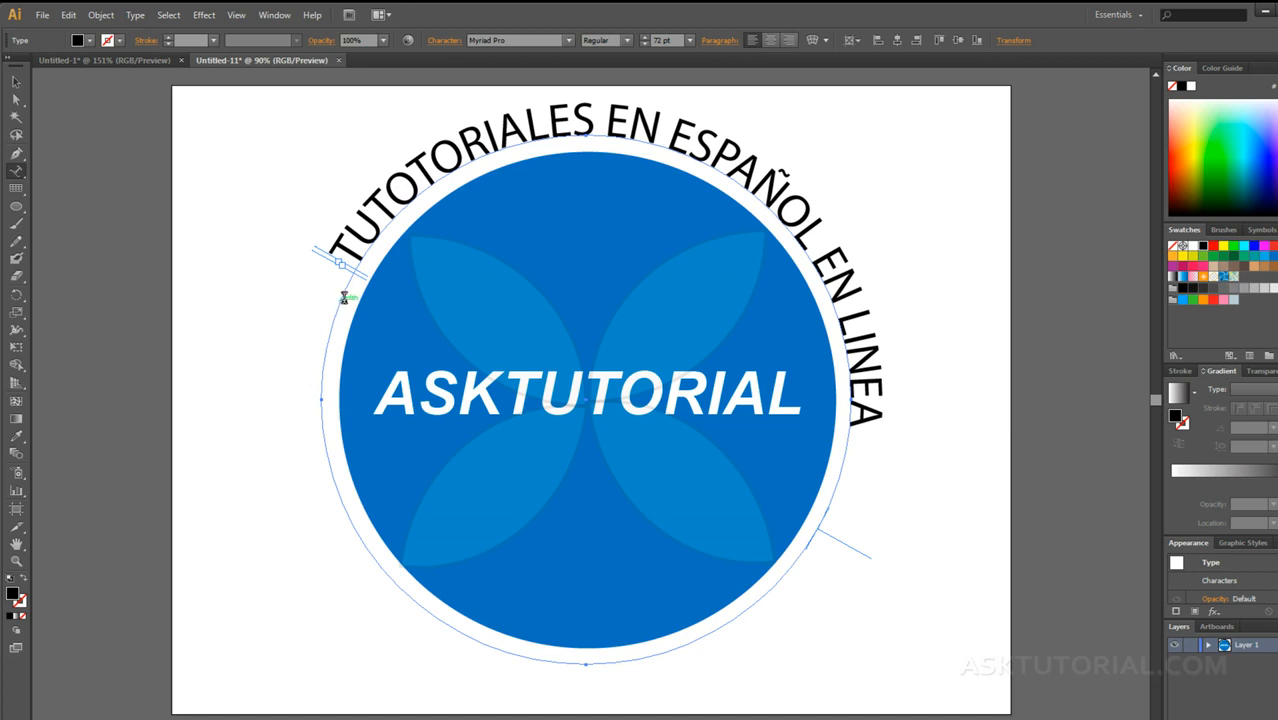
pyautogui.click(13, 85)
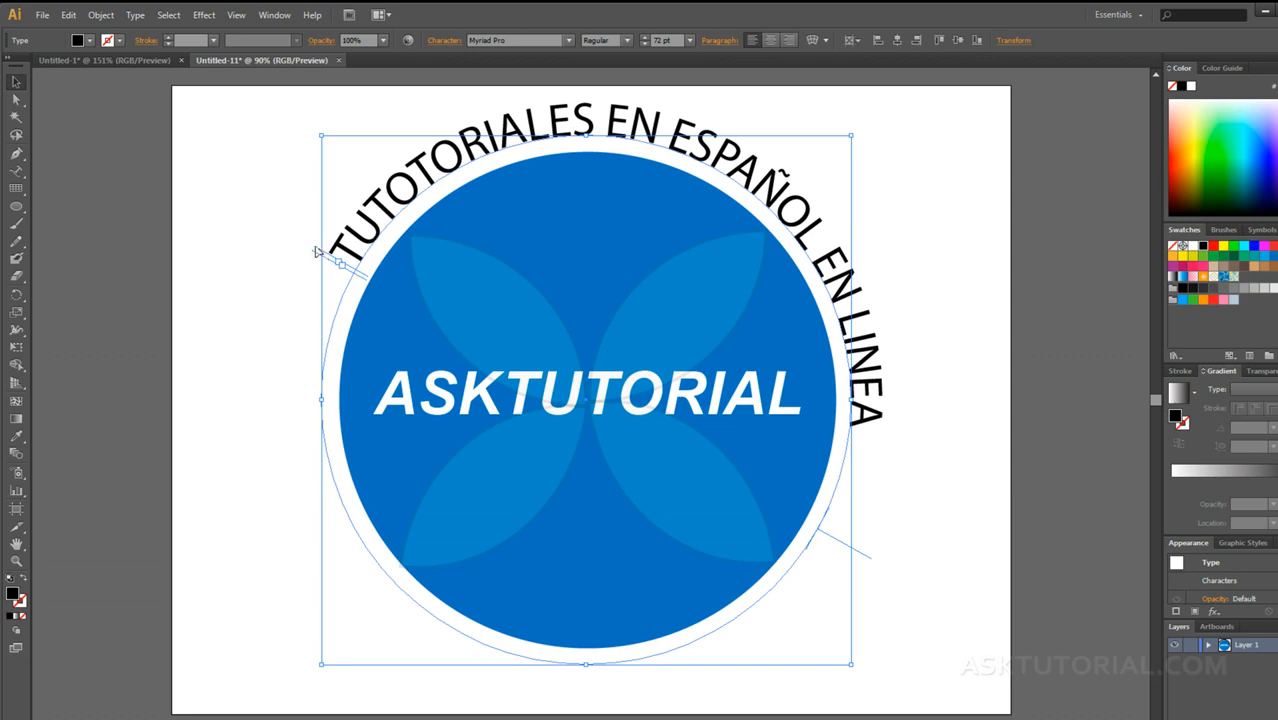
pyautogui.moveTo(316, 252); pyautogui.dragTo(428, 300)
pyautogui.moveTo(330, 285); pyautogui.dragTo(500, 244)
pyautogui.moveTo(524, 247); pyautogui.dragTo(531, 245)
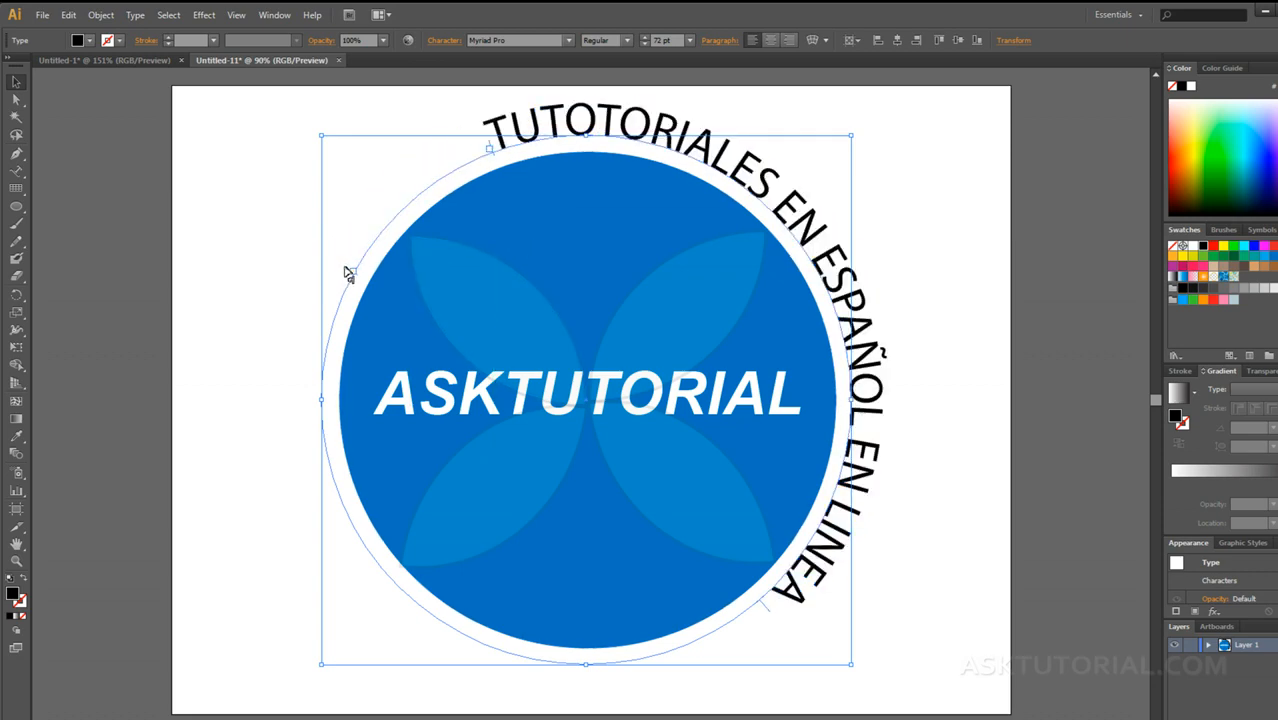
# Step: Place the end limit of the circular text at the circle's lower-left part and shift the whole text slightly clockwise
pyautogui.moveTo(345, 271); pyautogui.dragTo(337, 491)
pyautogui.moveTo(332, 494); pyautogui.dragTo(803, 542)
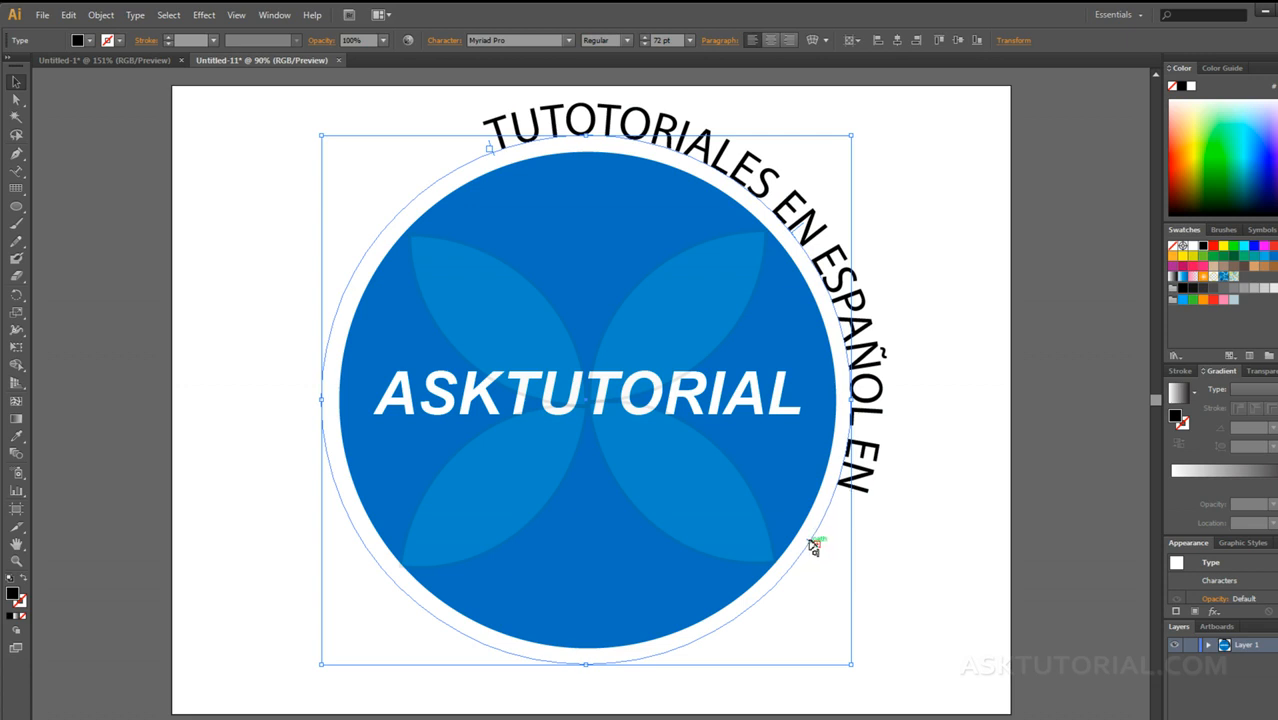
pyautogui.moveTo(814, 544); pyautogui.dragTo(358, 535)
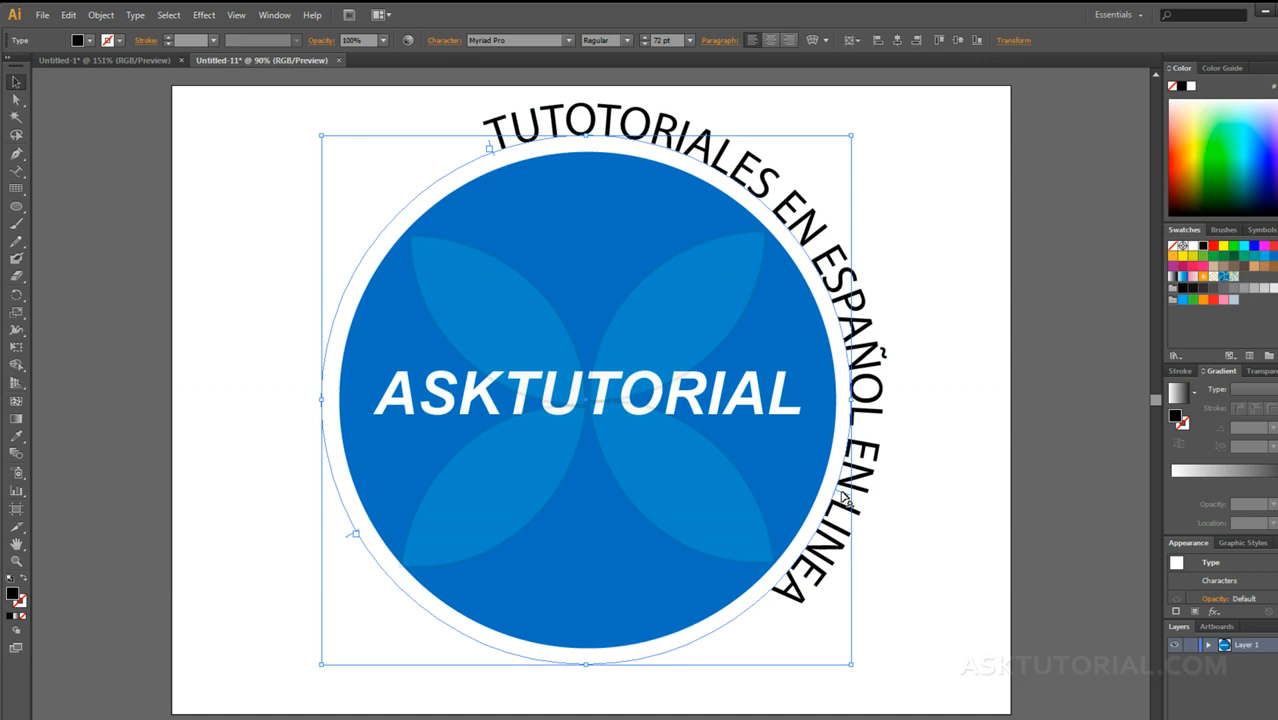
pyautogui.moveTo(841, 495)
pyautogui.mouseDown()
pyautogui.moveTo(826, 497)
pyautogui.moveTo(838, 506)
pyautogui.mouseUp()
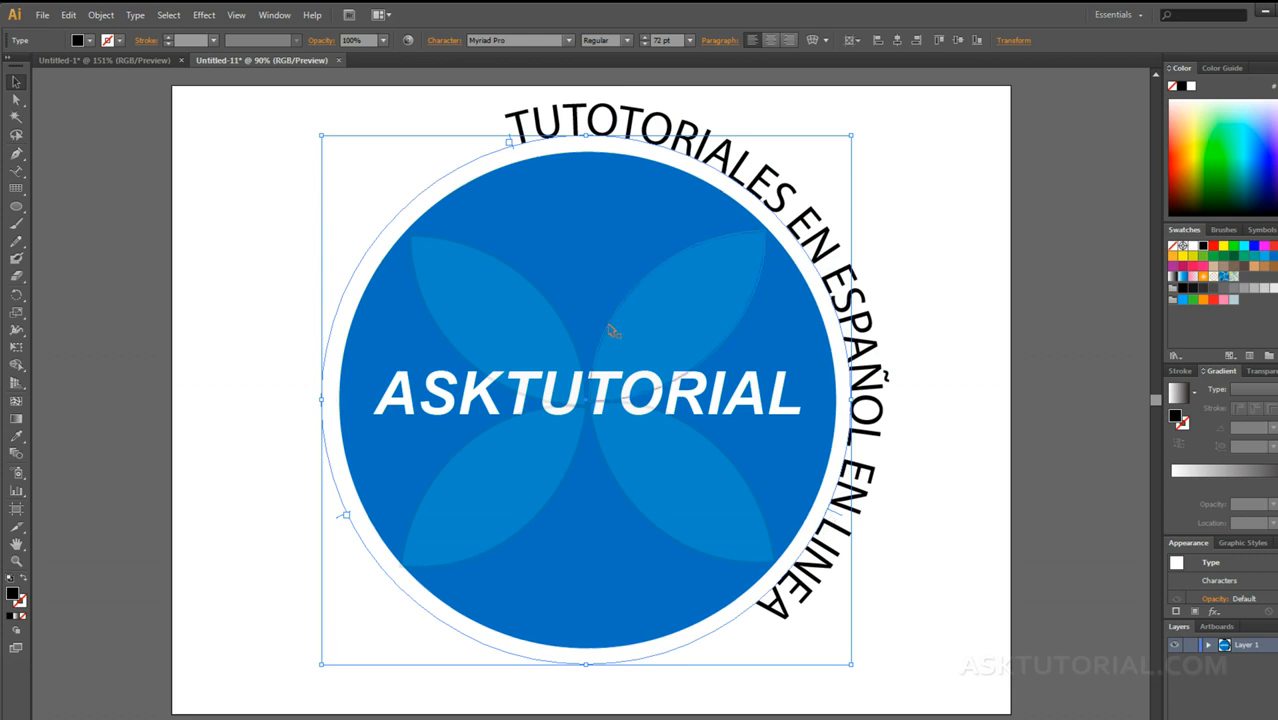
# Step: Set the tracking of the entire circular text to 165
pyautogui.tripleClick(519, 123)
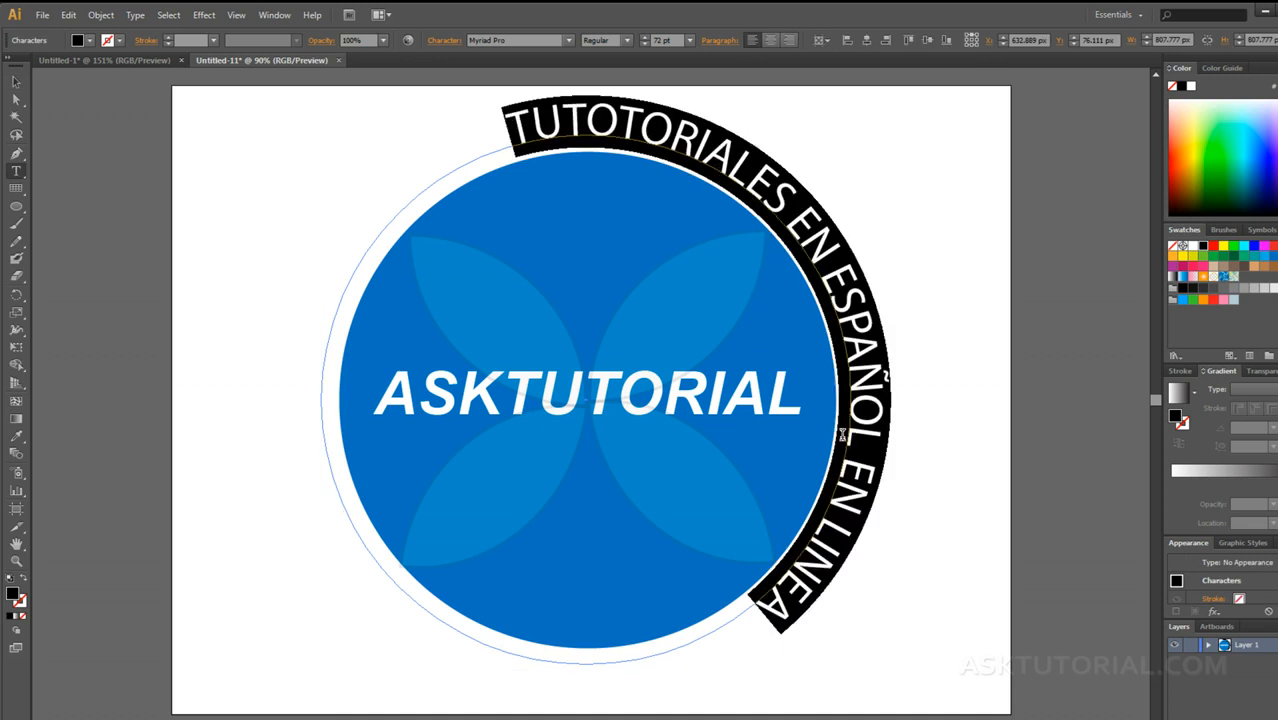
pyautogui.click(439, 45)
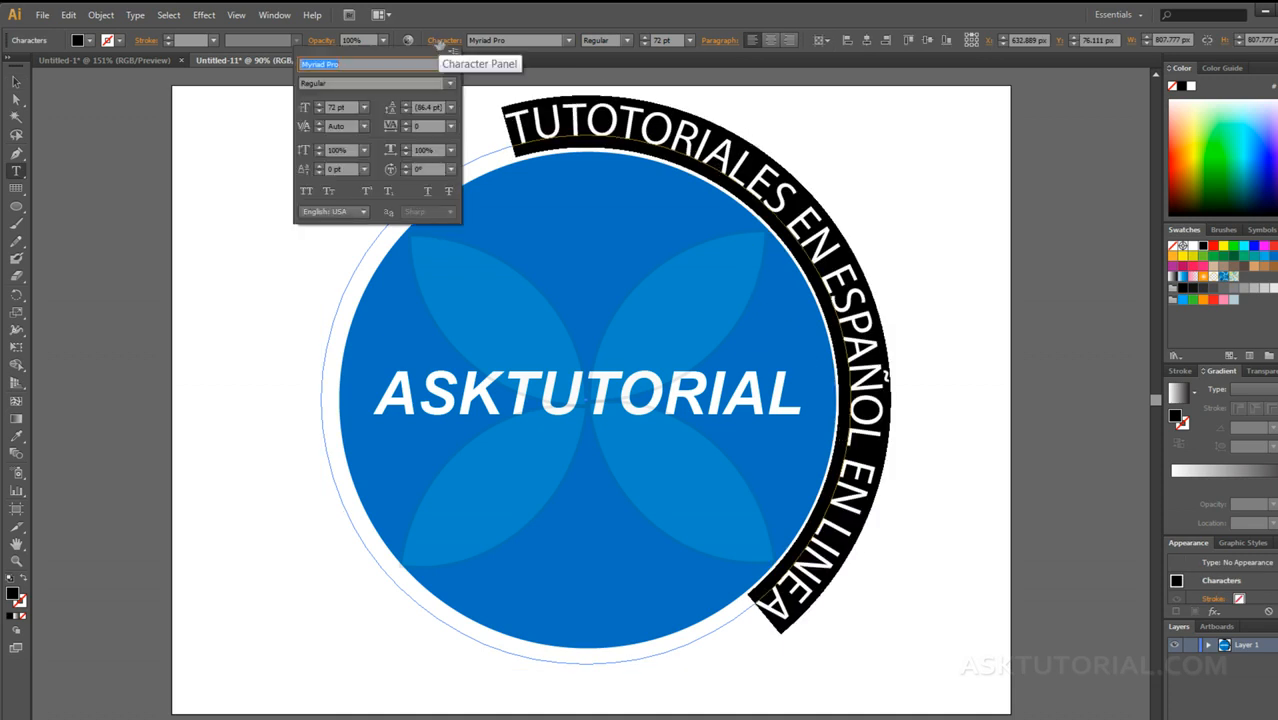
pyautogui.click(405, 122)
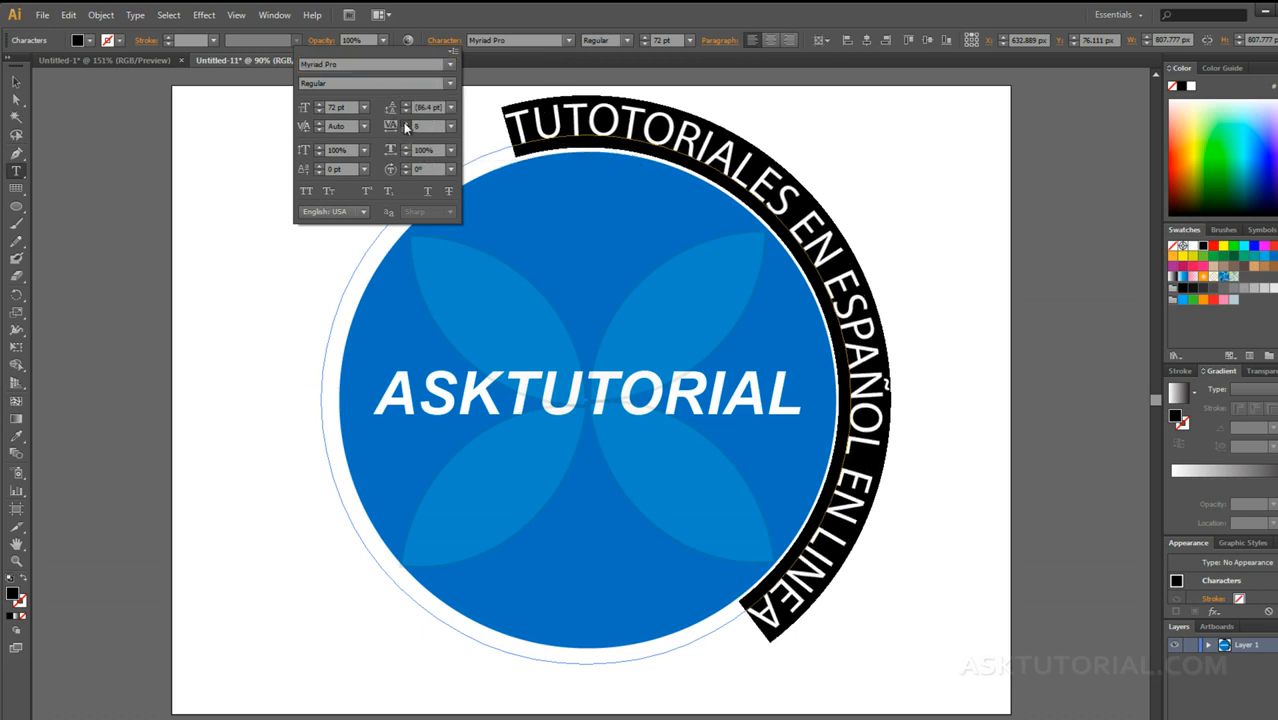
pyautogui.click(405, 122)
pyautogui.click(405, 122)
pyautogui.click(405, 122)
pyautogui.click(405, 122)
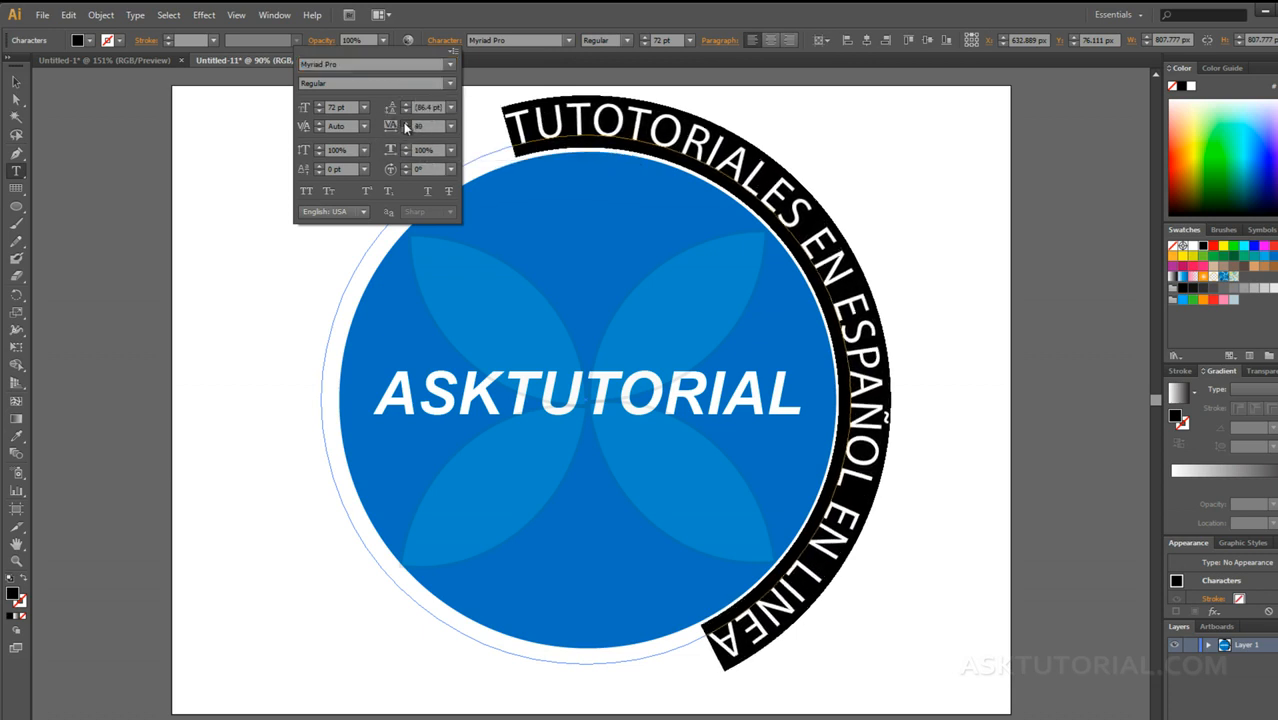
pyautogui.click(405, 122)
pyautogui.click(405, 122)
pyautogui.click(405, 122)
pyautogui.click(405, 122)
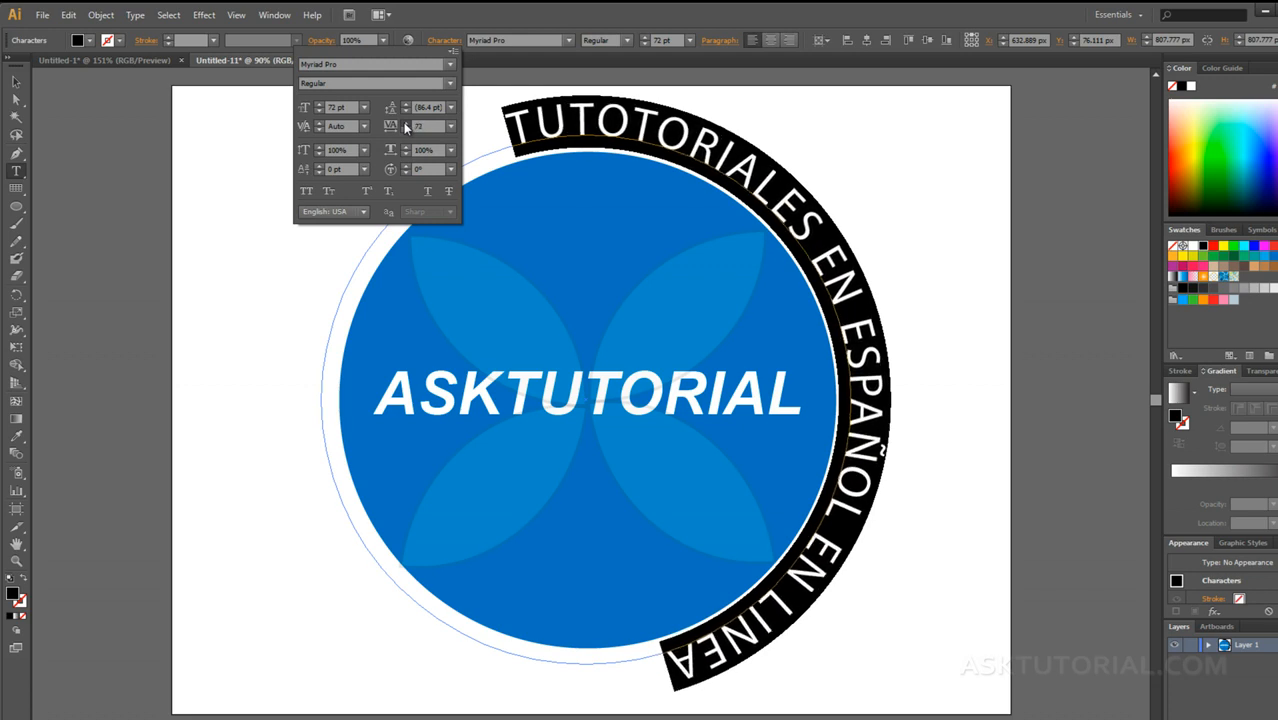
pyautogui.click(405, 122)
pyautogui.click(405, 122)
pyautogui.click(405, 122)
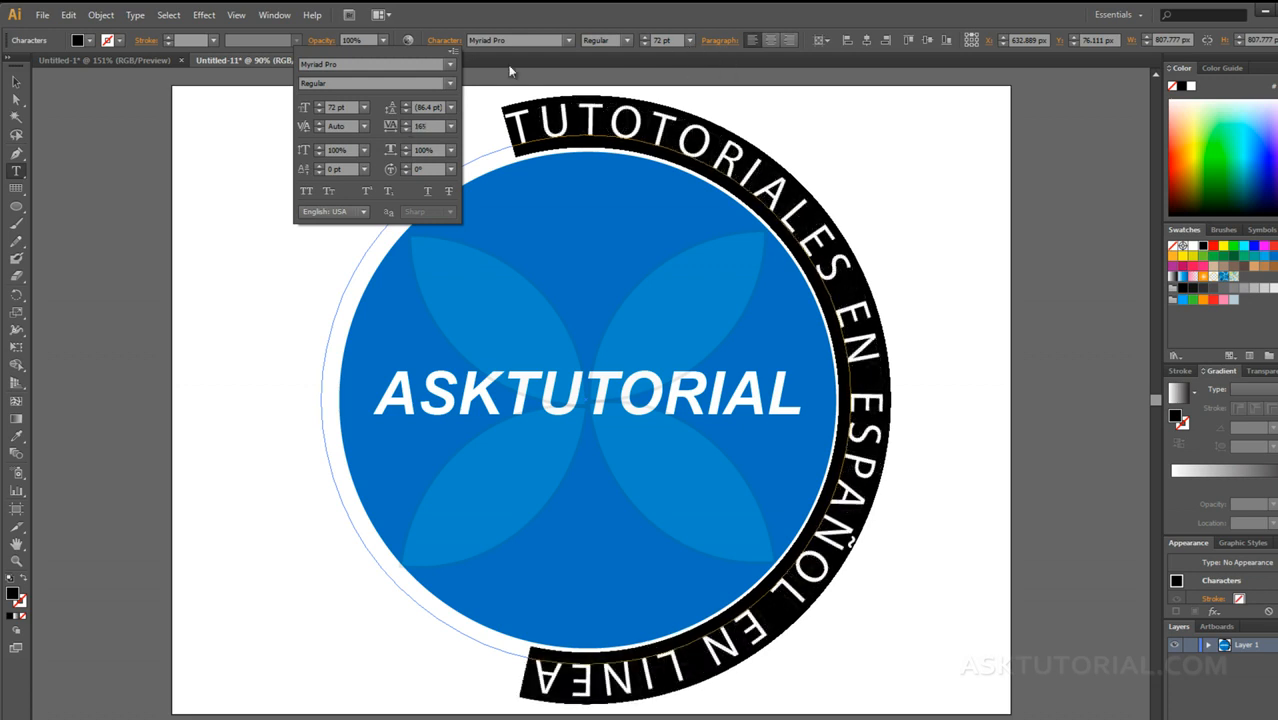
# Step: Increase the font size of the circular text to 97 pt
pyautogui.click(691, 40)
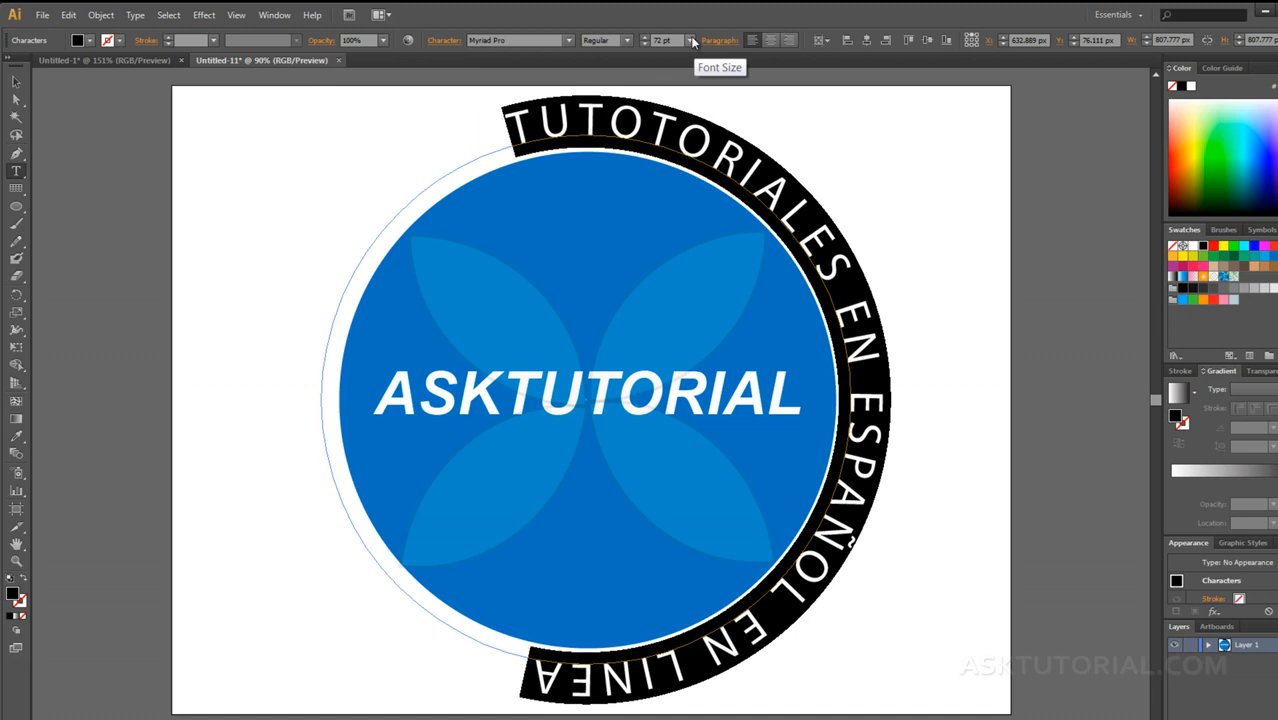
pyautogui.click(690, 40)
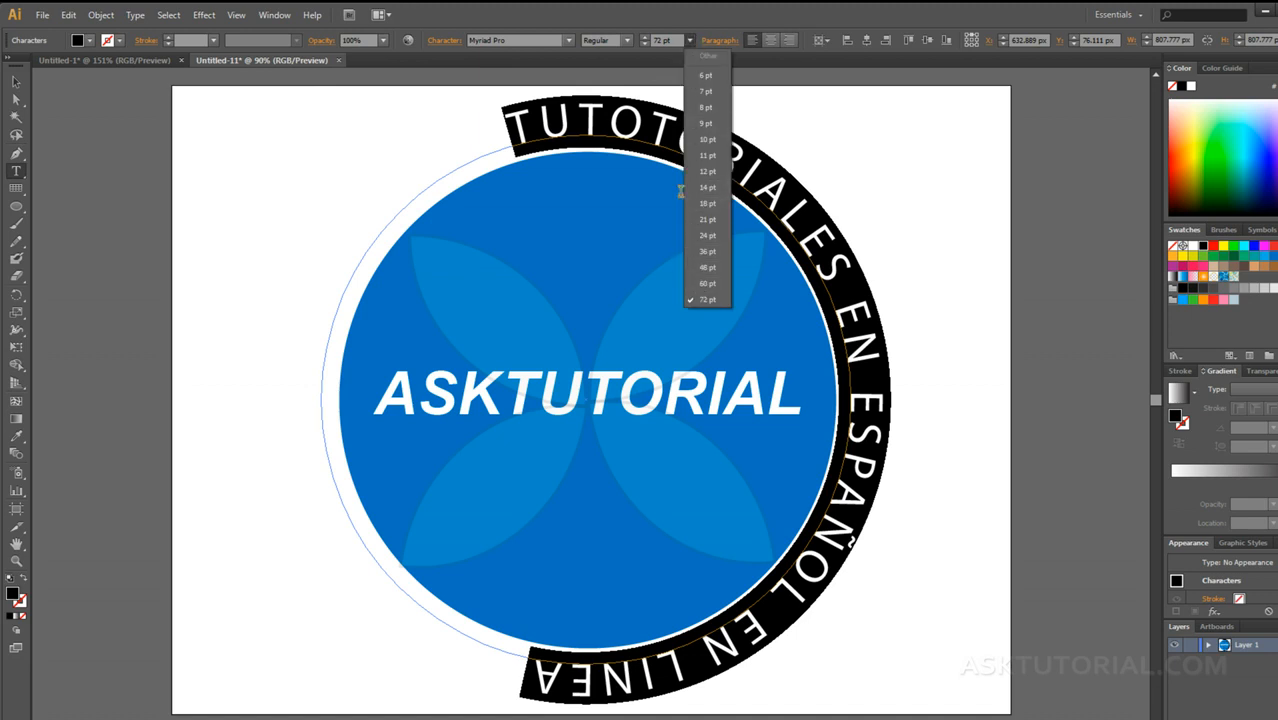
pyautogui.click(649, 18)
pyautogui.click(646, 37)
pyautogui.click(646, 37)
pyautogui.click(646, 37)
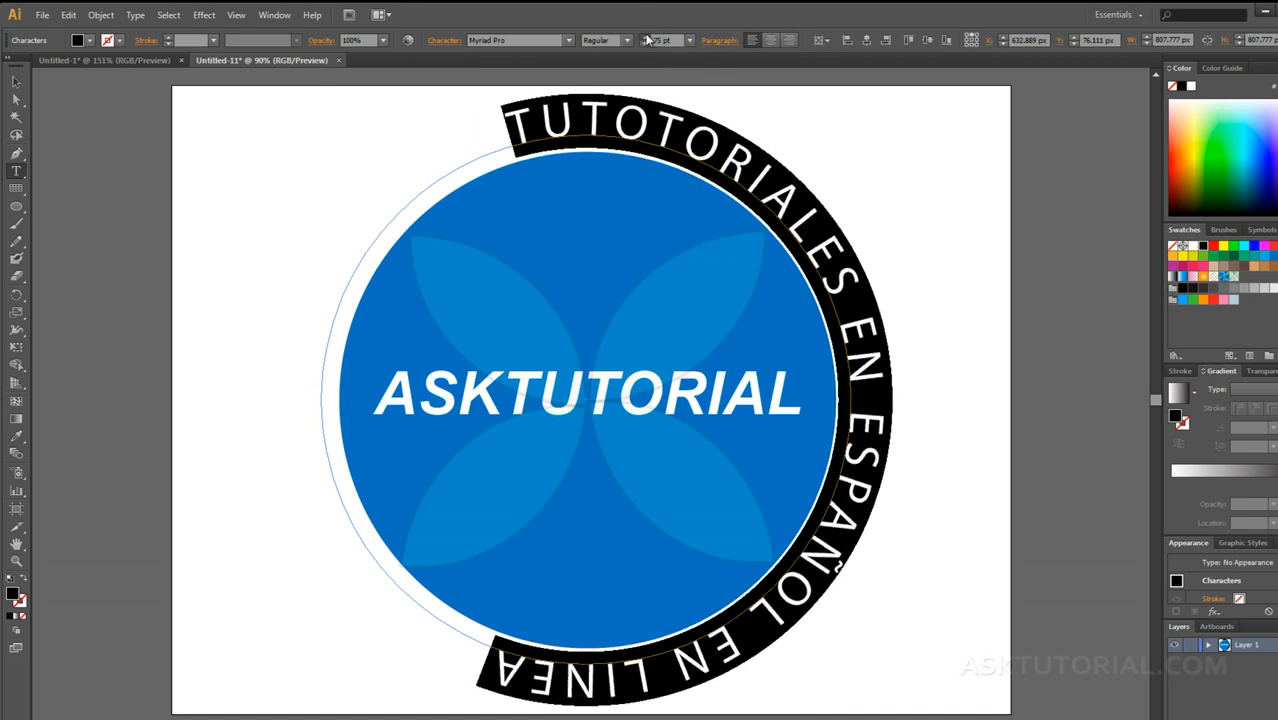
pyautogui.click(646, 37)
pyautogui.click(646, 37)
pyautogui.click(646, 37)
pyautogui.click(646, 37)
pyautogui.click(646, 37)
pyautogui.click(646, 37)
pyautogui.click(646, 37)
pyautogui.click(646, 37)
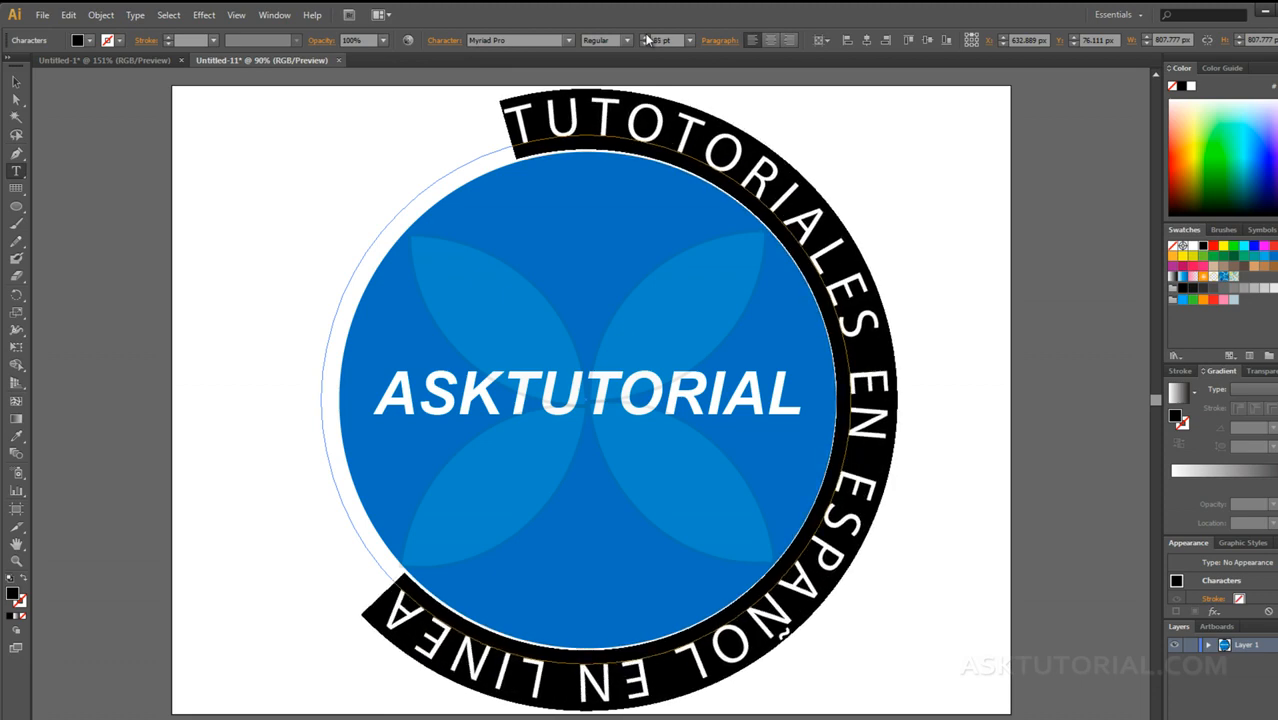
pyautogui.click(646, 37)
pyautogui.click(646, 37)
pyautogui.click(646, 37)
pyautogui.click(646, 37)
pyautogui.click(646, 37)
pyautogui.click(646, 37)
pyautogui.click(646, 37)
pyautogui.click(646, 37)
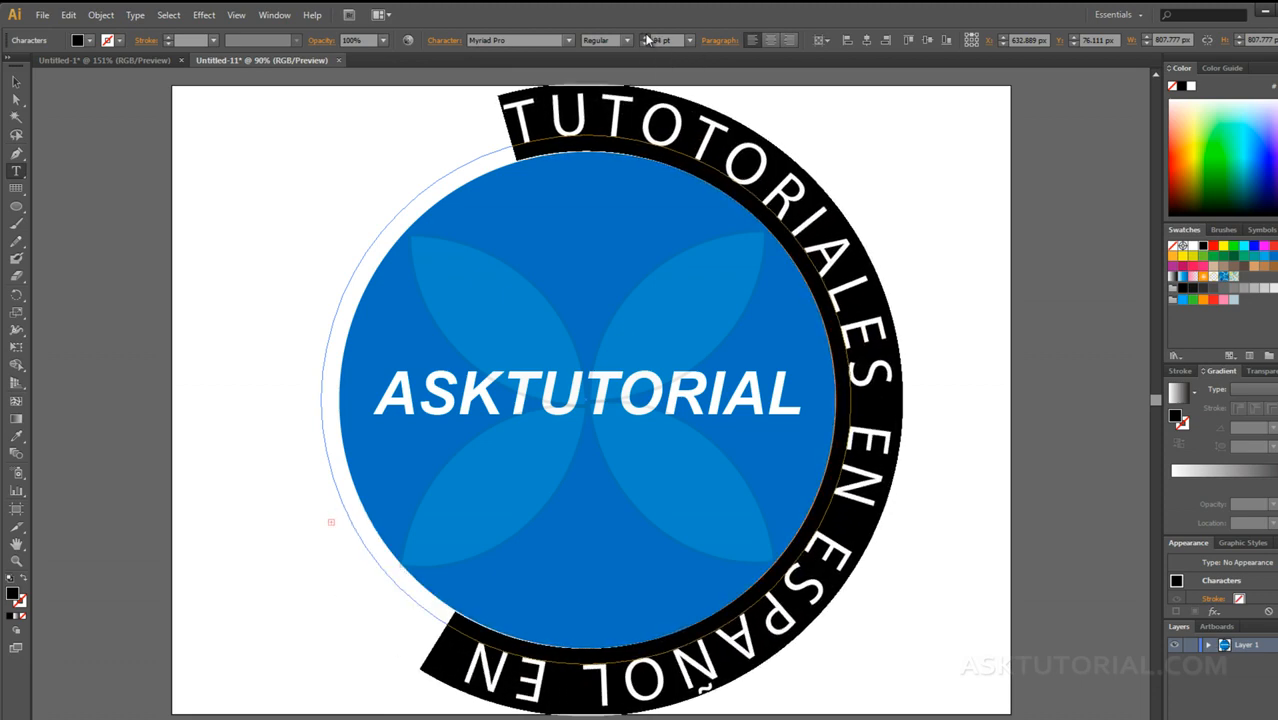
pyautogui.click(646, 37)
pyautogui.click(646, 37)
pyautogui.click(646, 37)
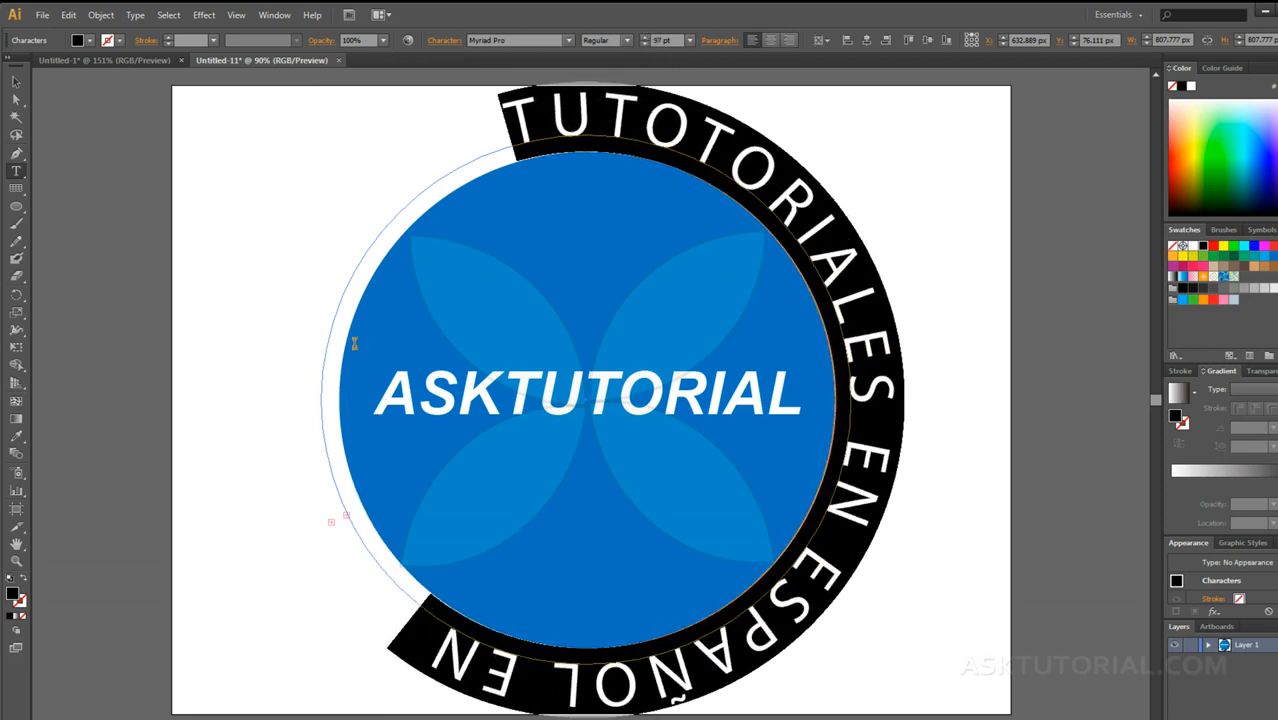
# Step: Move the end limit of the circular text clockwise along the path to just before the text's start near the circle's top
pyautogui.click(16, 82)
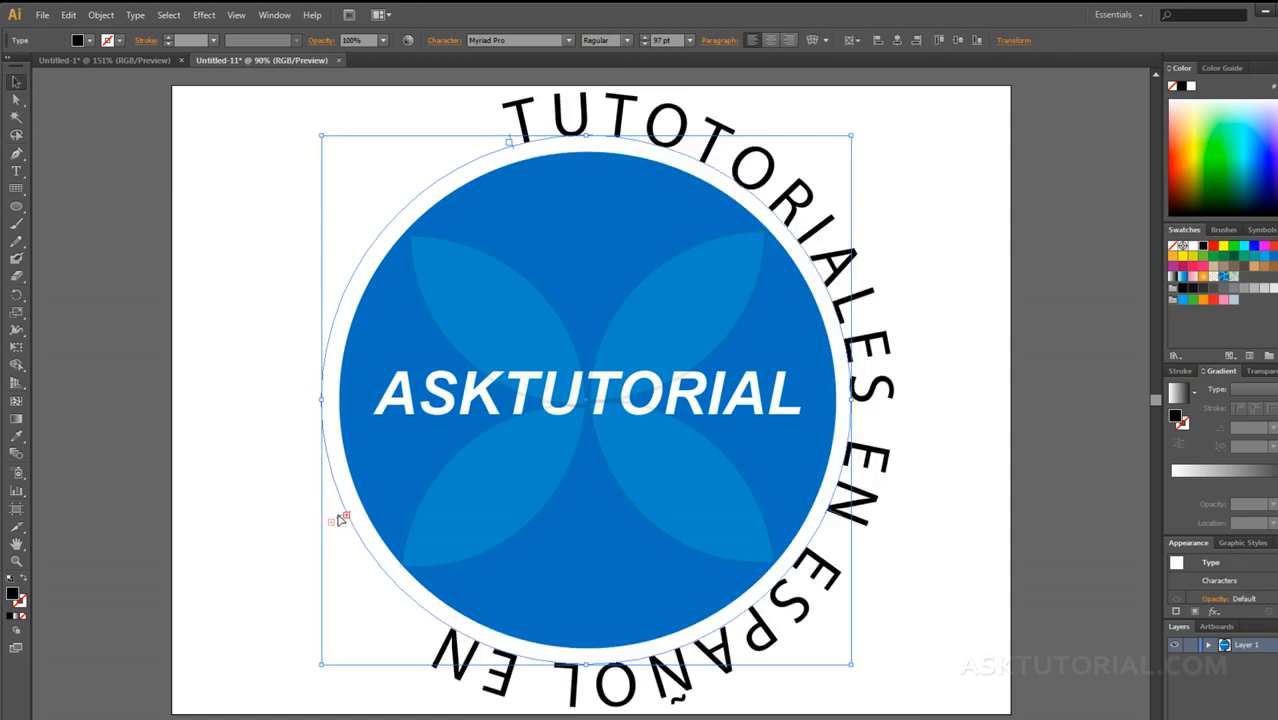
pyautogui.moveTo(340, 518); pyautogui.dragTo(518, 185)
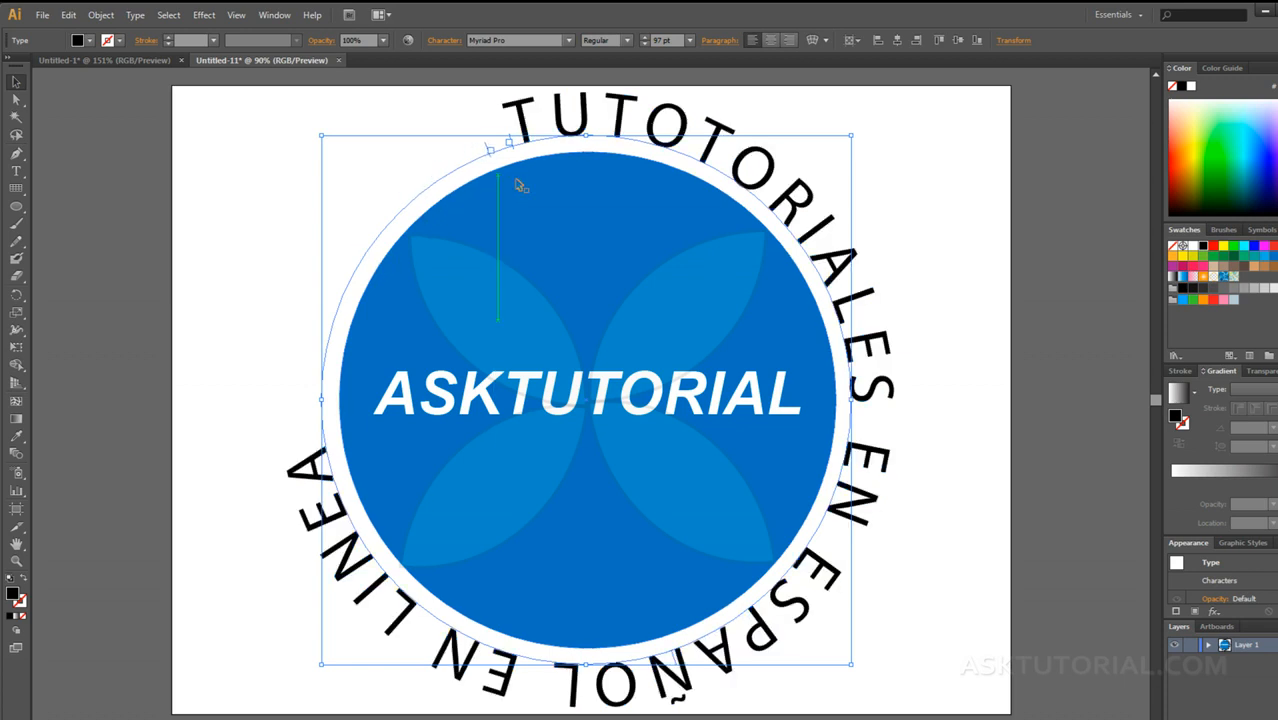
# Step: Increase the font size of the entire circular text to 124 pt
pyautogui.doubleClick(522, 120)
pyautogui.hotkey('ctrl', 'a')
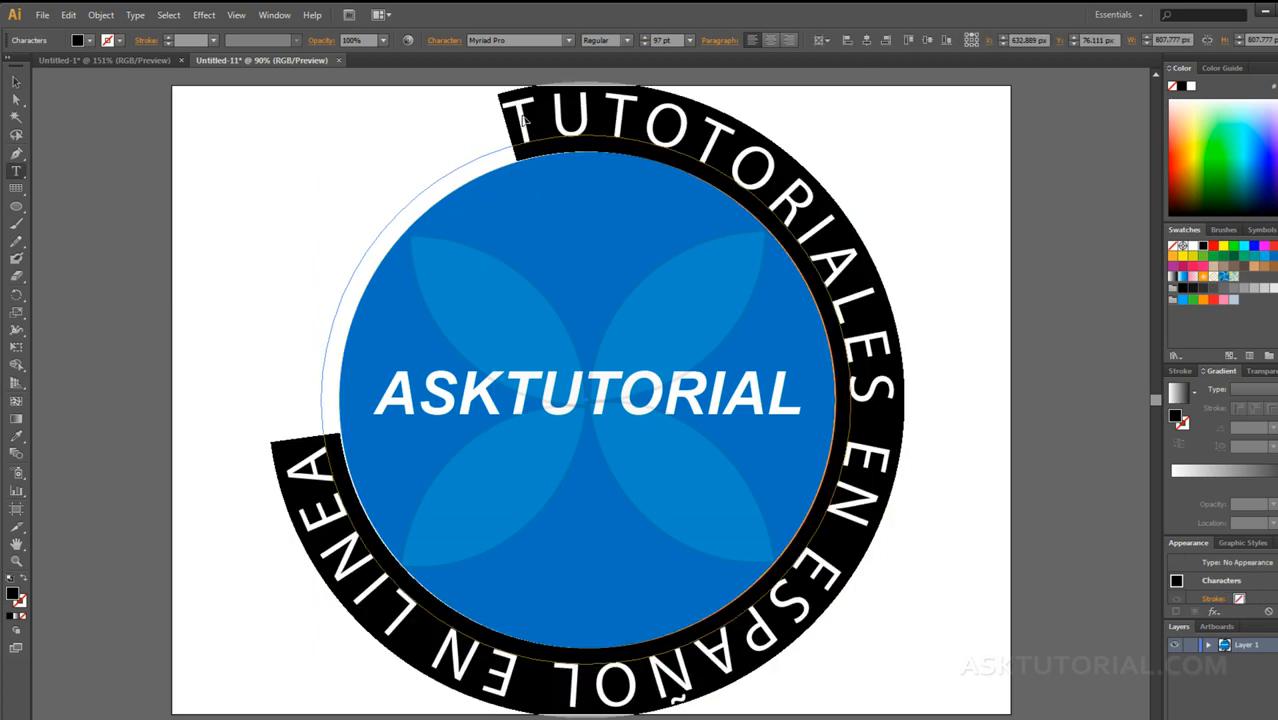
pyautogui.click(645, 37)
pyautogui.click(645, 37)
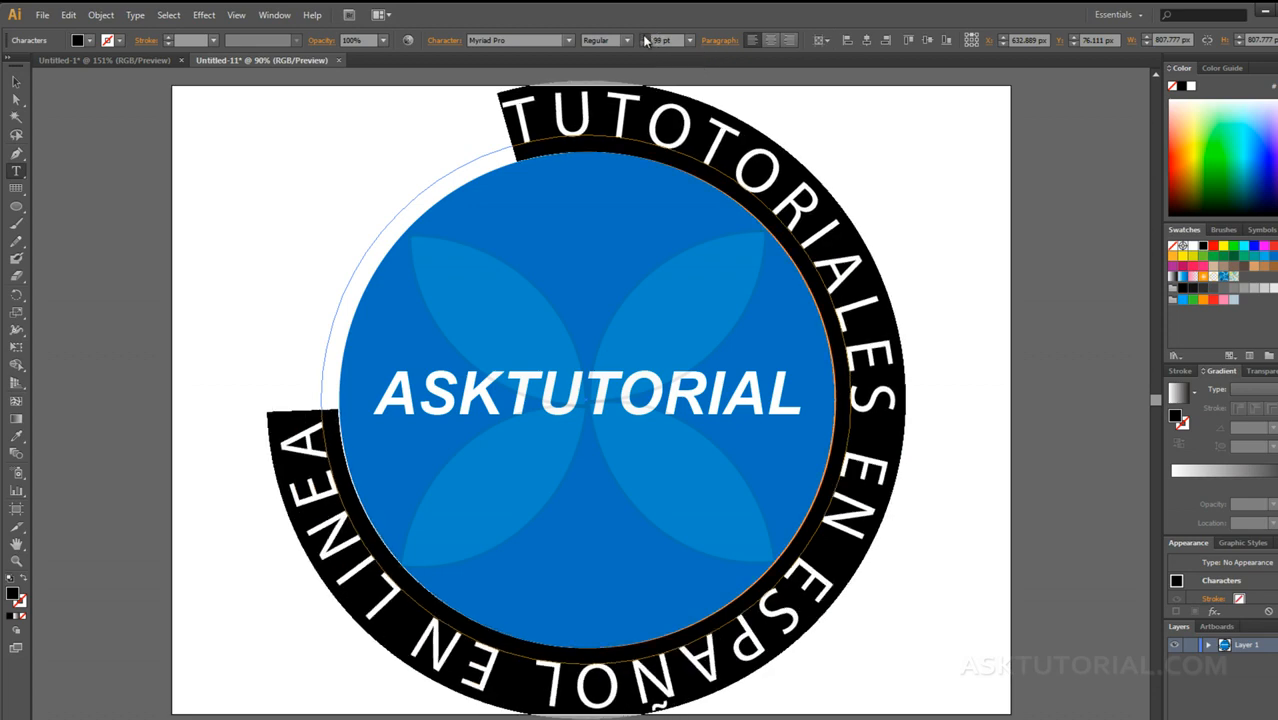
pyautogui.click(645, 37)
pyautogui.click(645, 37)
pyautogui.click(645, 37)
pyautogui.click(645, 37)
pyautogui.click(645, 37)
pyautogui.click(645, 37)
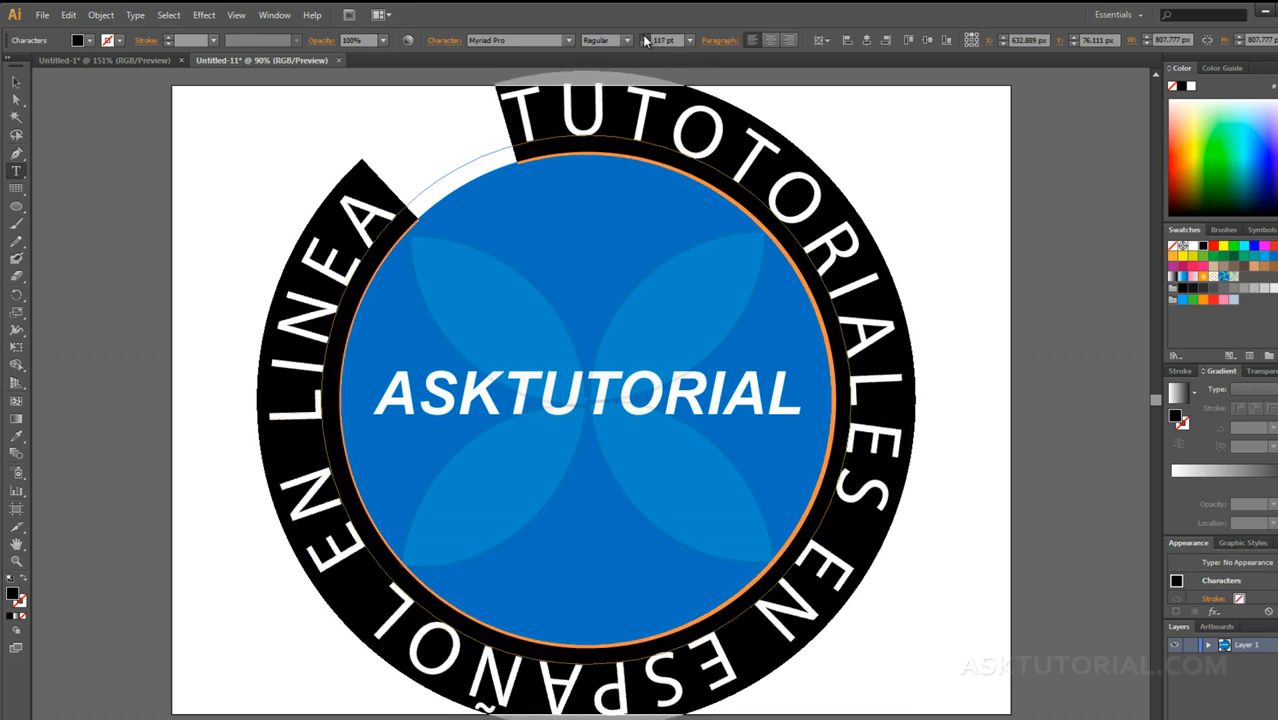
pyautogui.click(645, 37)
pyautogui.click(645, 37)
pyautogui.click(645, 37)
pyautogui.click(645, 37)
pyautogui.click(645, 37)
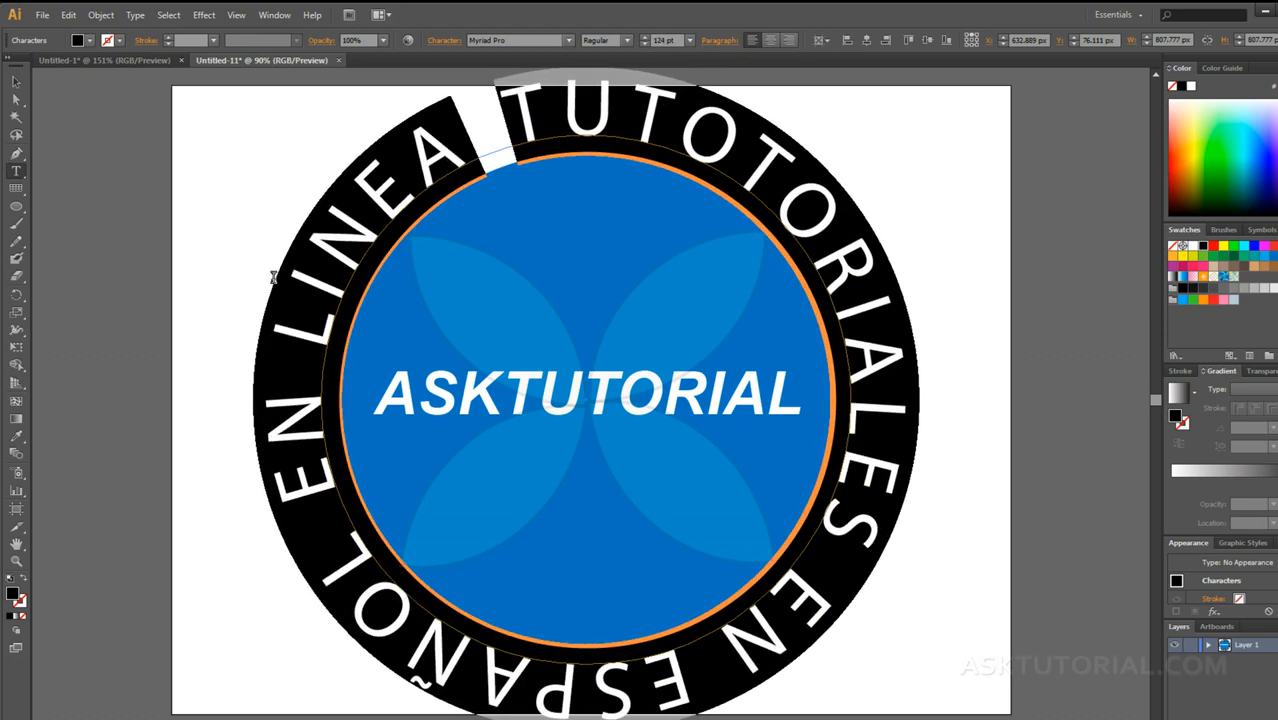
pyautogui.click(16, 82)
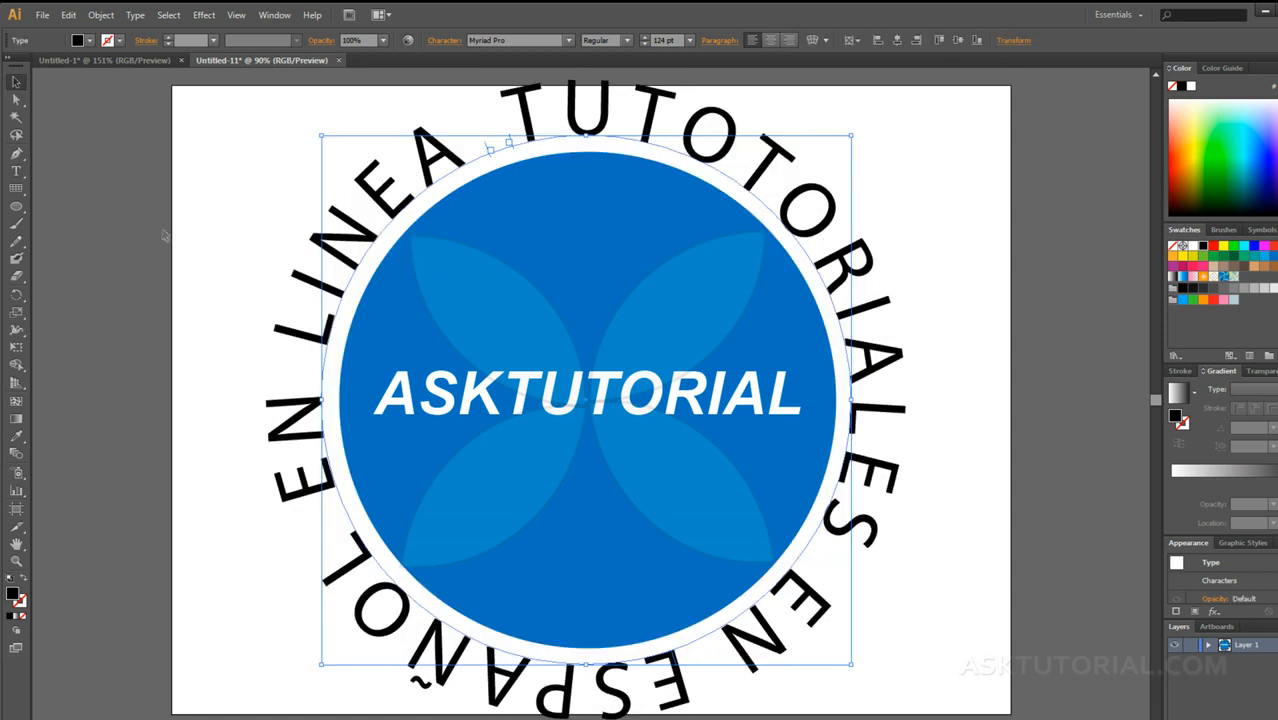
# Step: Scale the circular text down from its corners so its path fits tightly around the edge of the blue circle
pyautogui.click(165, 270)
pyautogui.press('t')
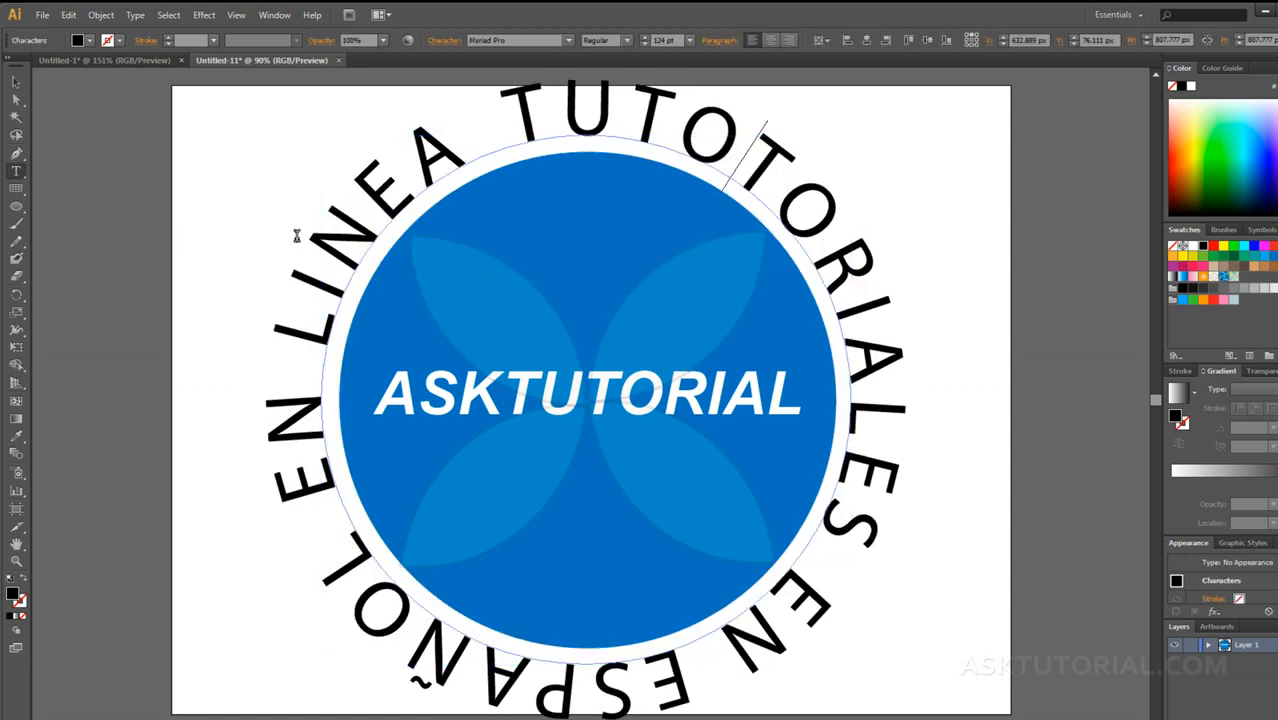
pyautogui.click(16, 82)
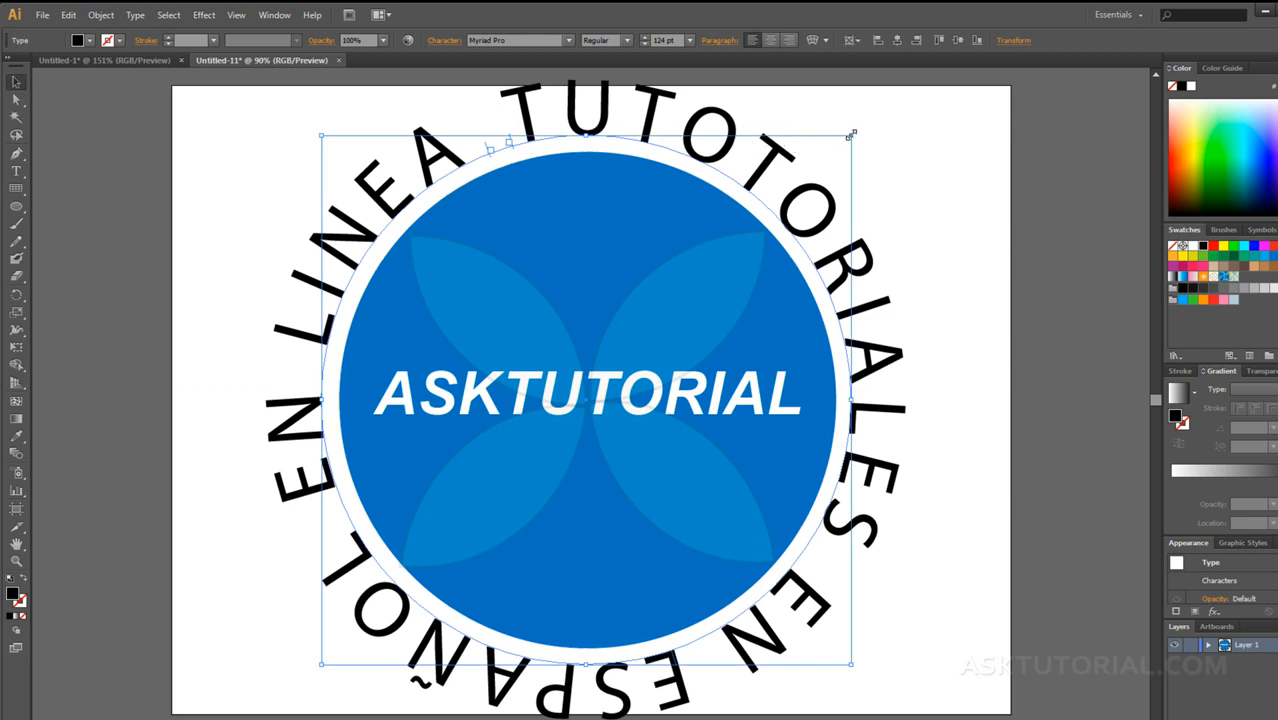
pyautogui.moveTo(851, 133); pyautogui.dragTo(842, 148)
pyautogui.moveTo(318, 666); pyautogui.dragTo(334, 651)
pyautogui.moveTo(840, 147); pyautogui.dragTo(841, 156)
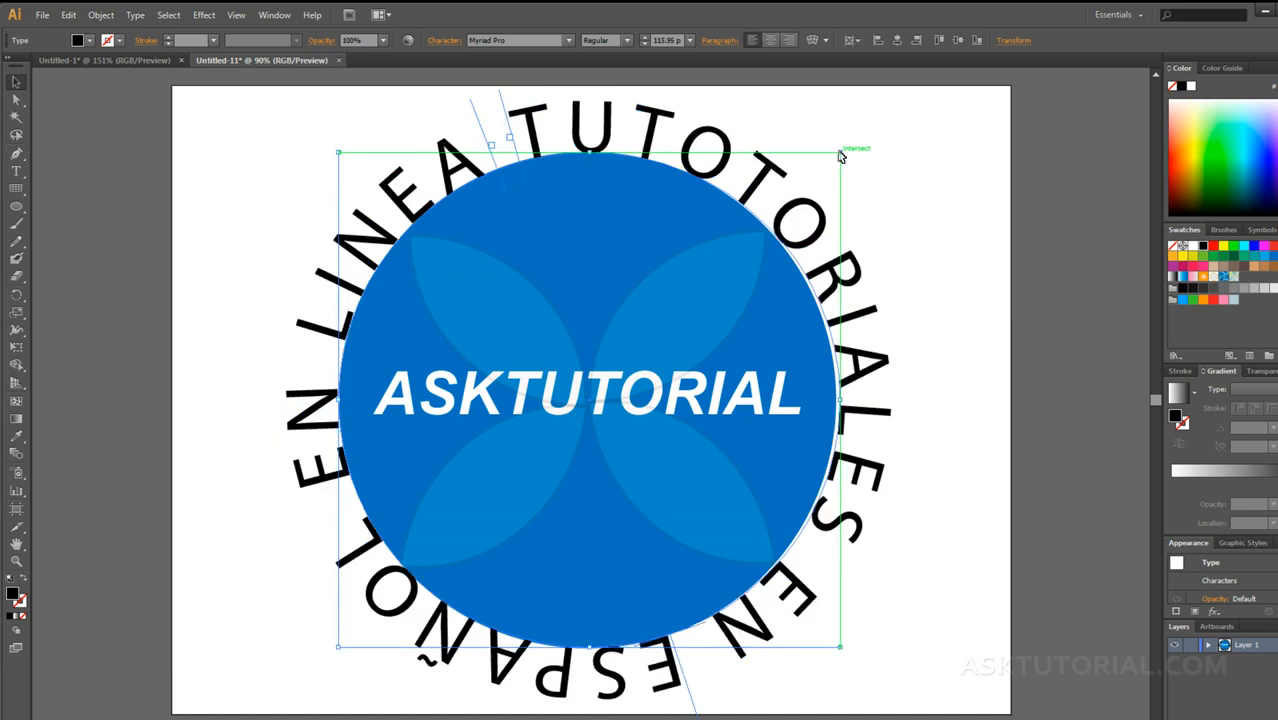
pyautogui.click(938, 399)
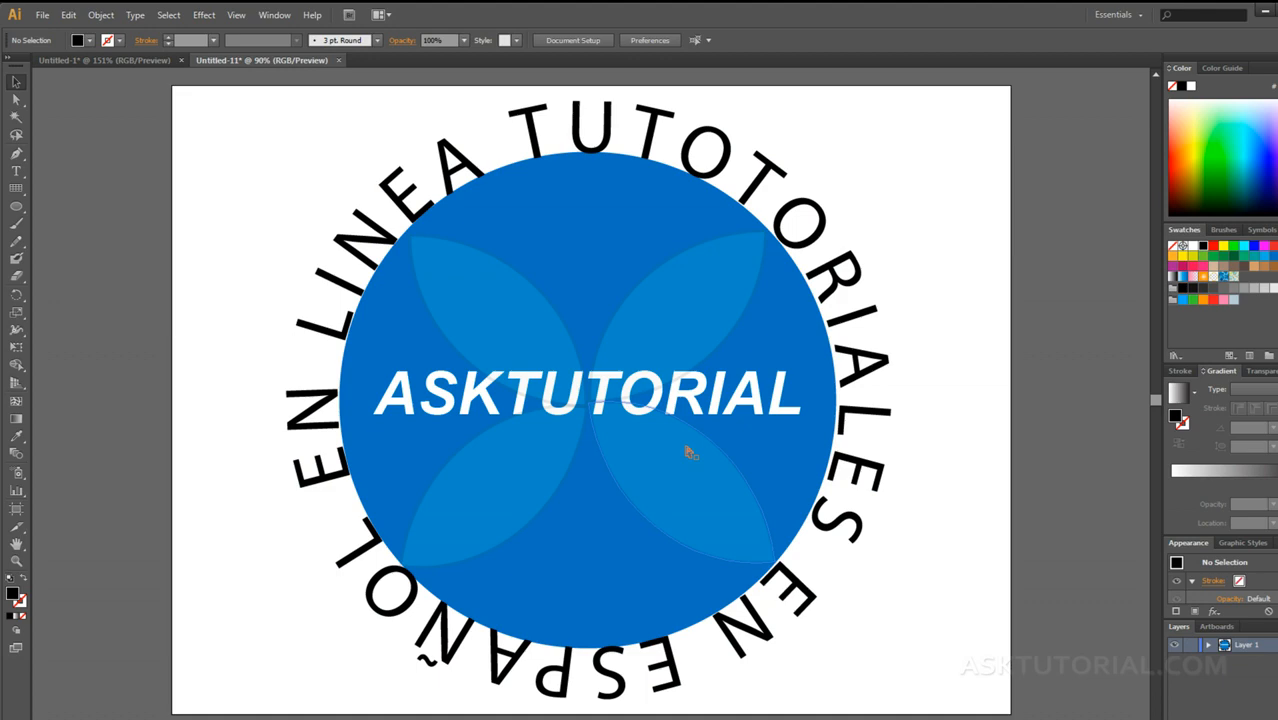
# Step: Create a new document and draw an open S-shaped Pen curve about 979 px wide and 250 px high across the artboard's upper half
pyautogui.hotkey('ctrl', 'n')
pyautogui.click(753, 512)
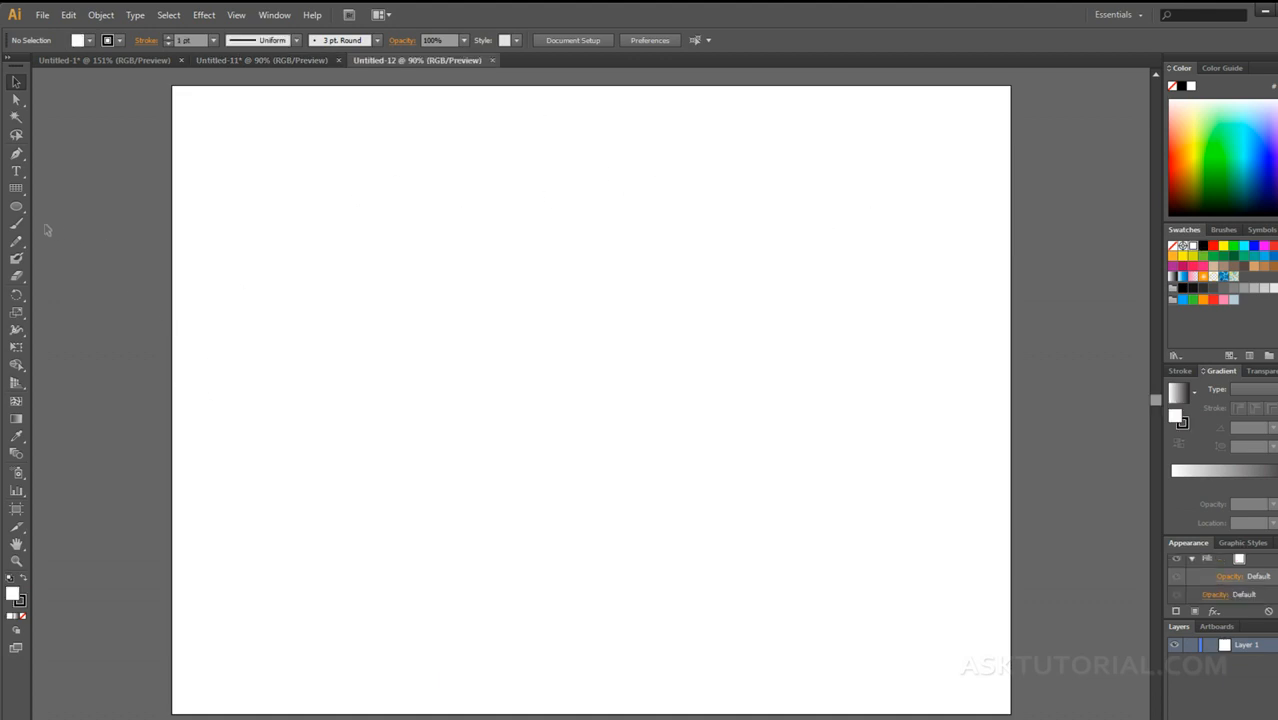
pyautogui.click(17, 155)
pyautogui.click(262, 416)
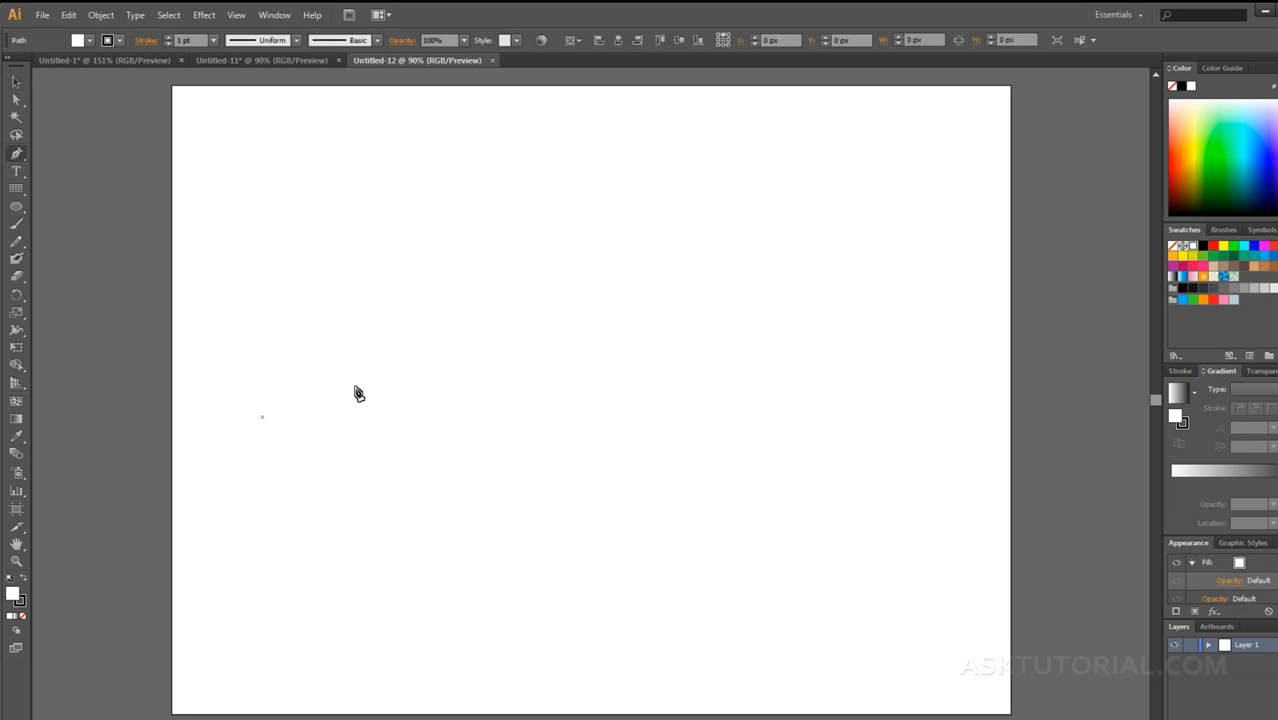
pyautogui.moveTo(539, 278); pyautogui.dragTo(770, 374)
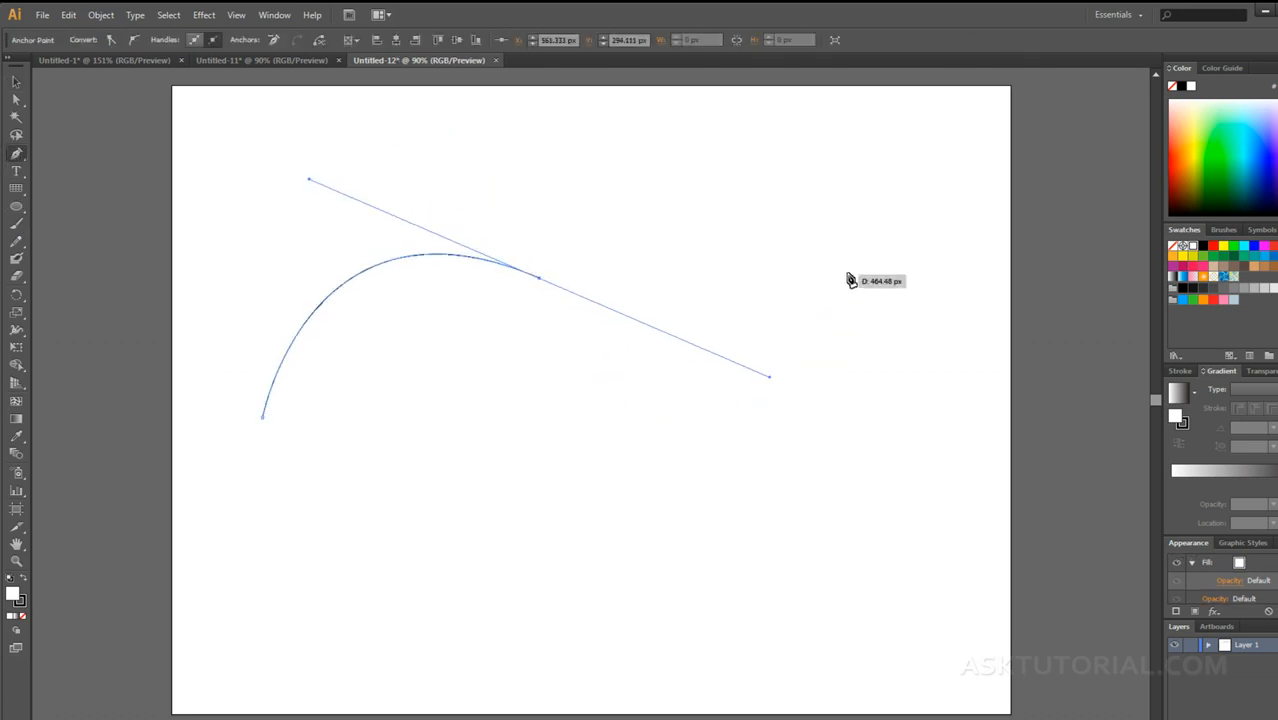
pyautogui.moveTo(903, 270); pyautogui.dragTo(926, 221)
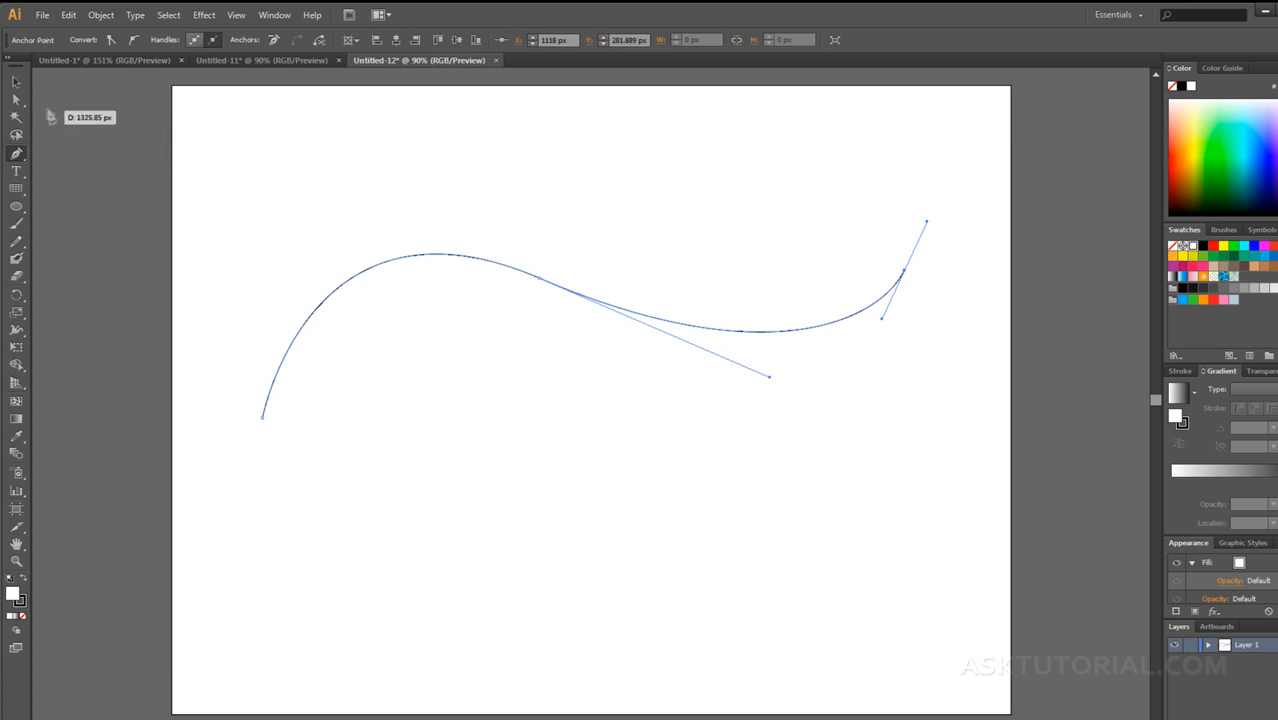
pyautogui.click(16, 82)
pyautogui.click(433, 545)
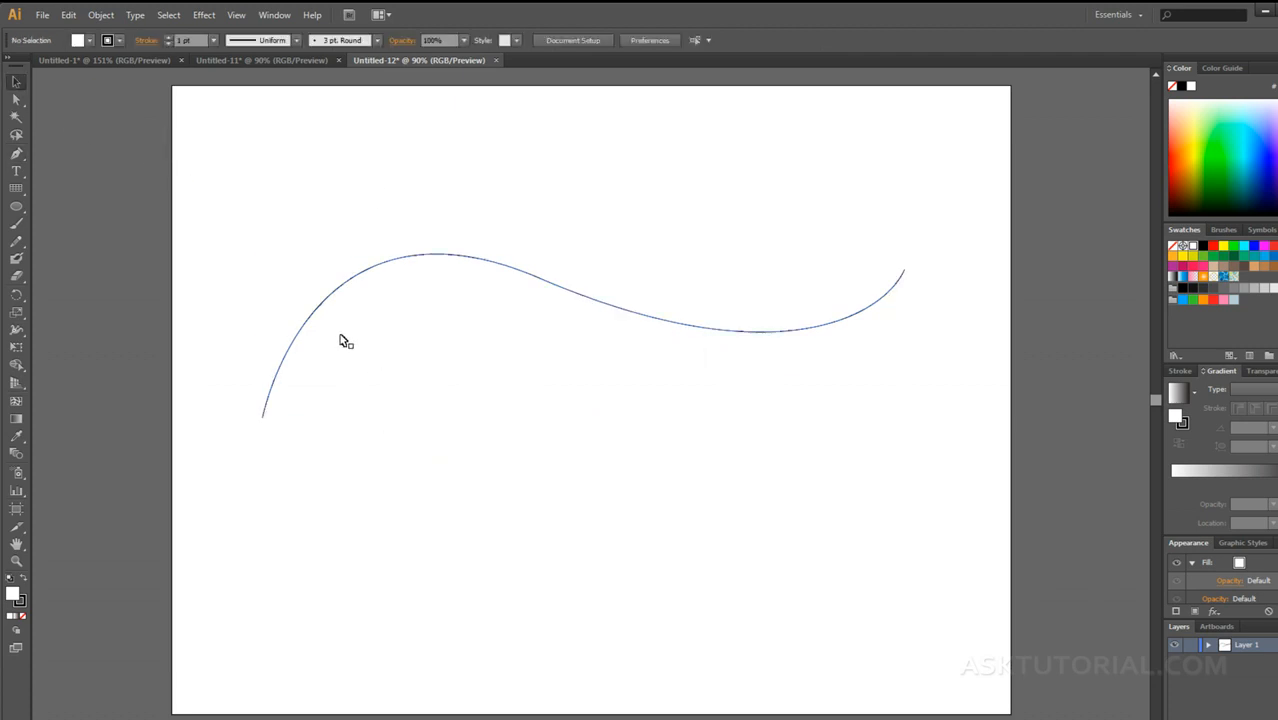
# Step: Add the path text "HOLA QUE TAL COMO ESTAS!!!!" near the curve's left end and set its font size to 72 pt
pyautogui.press('t')
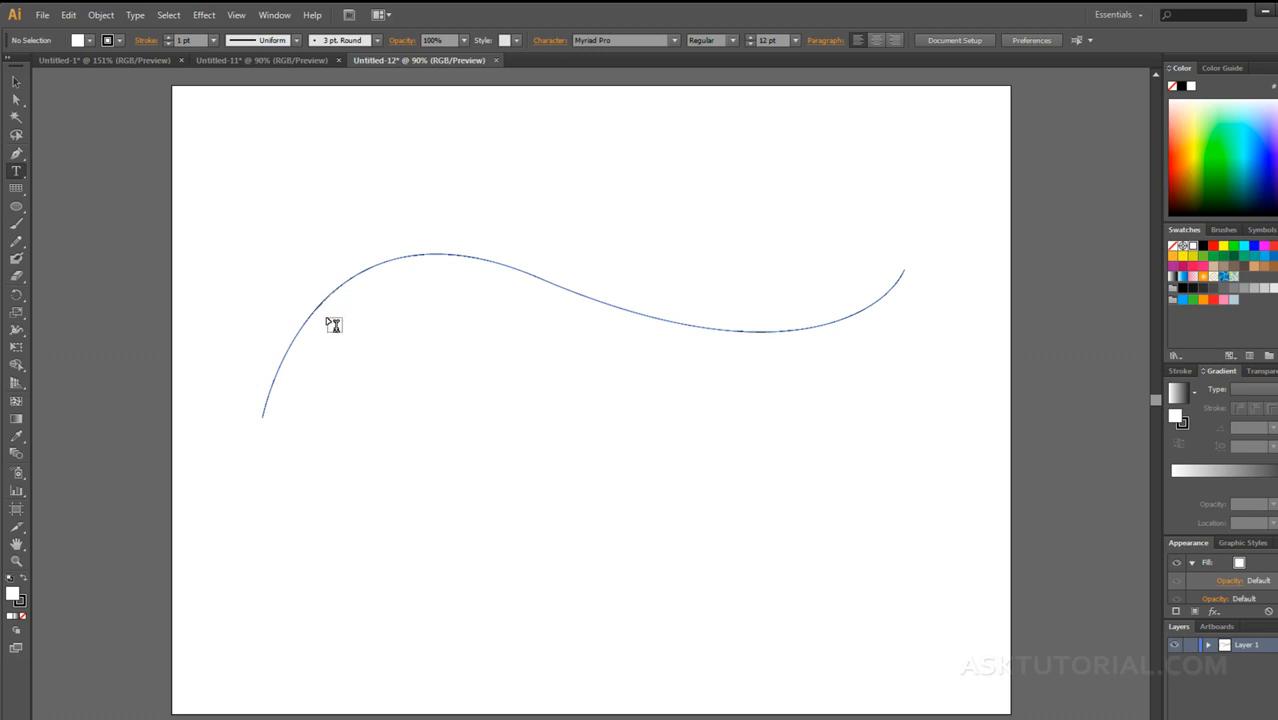
pyautogui.click(283, 355)
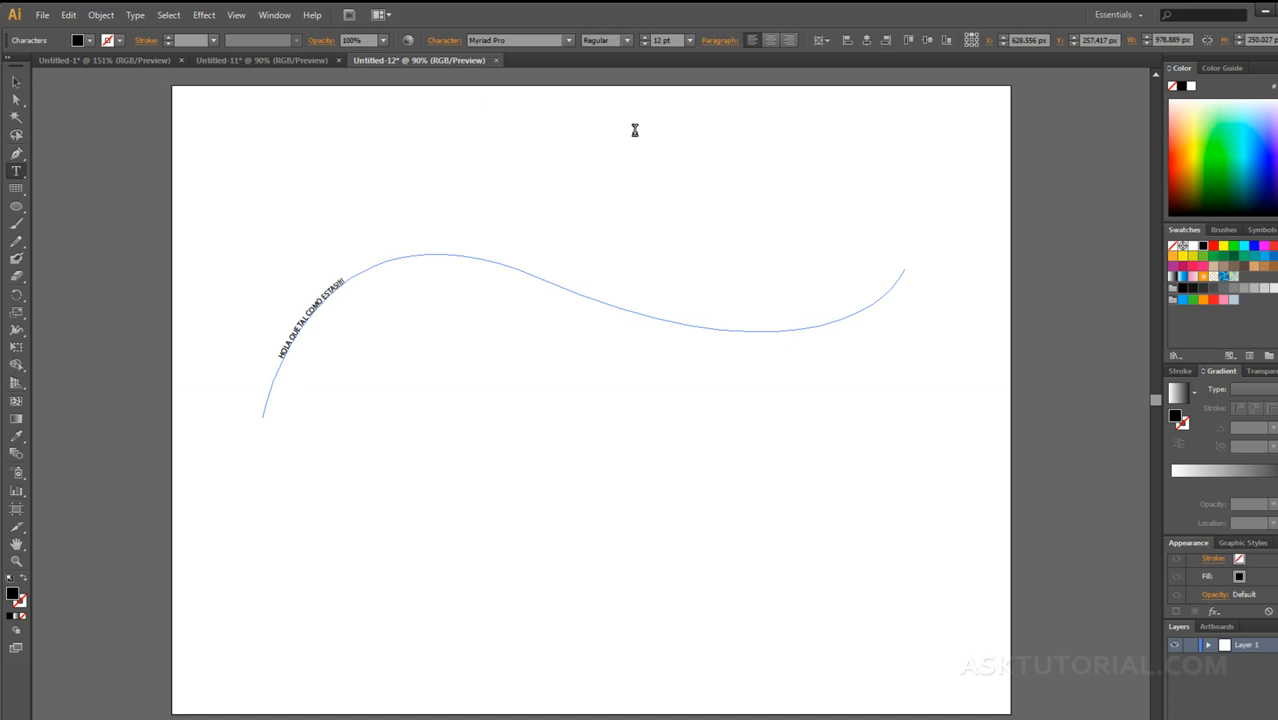
pyautogui.hotkey('ctrl', 'a')
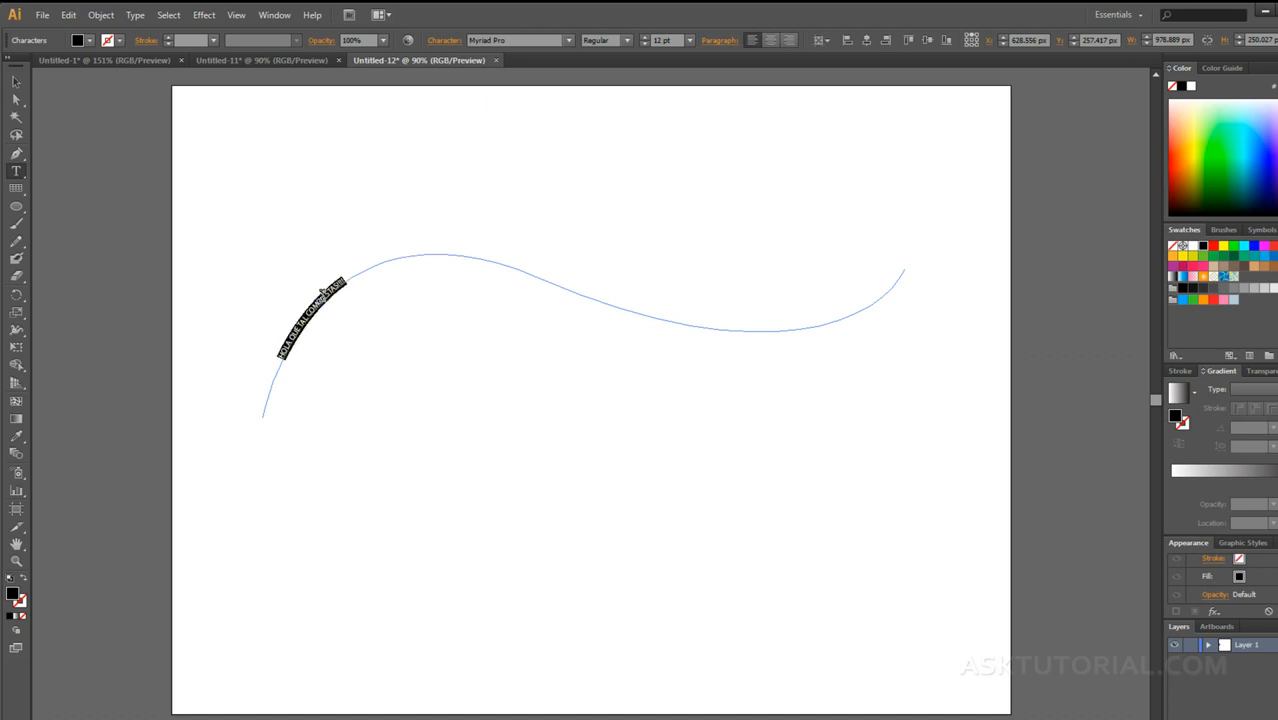
pyautogui.click(686, 40)
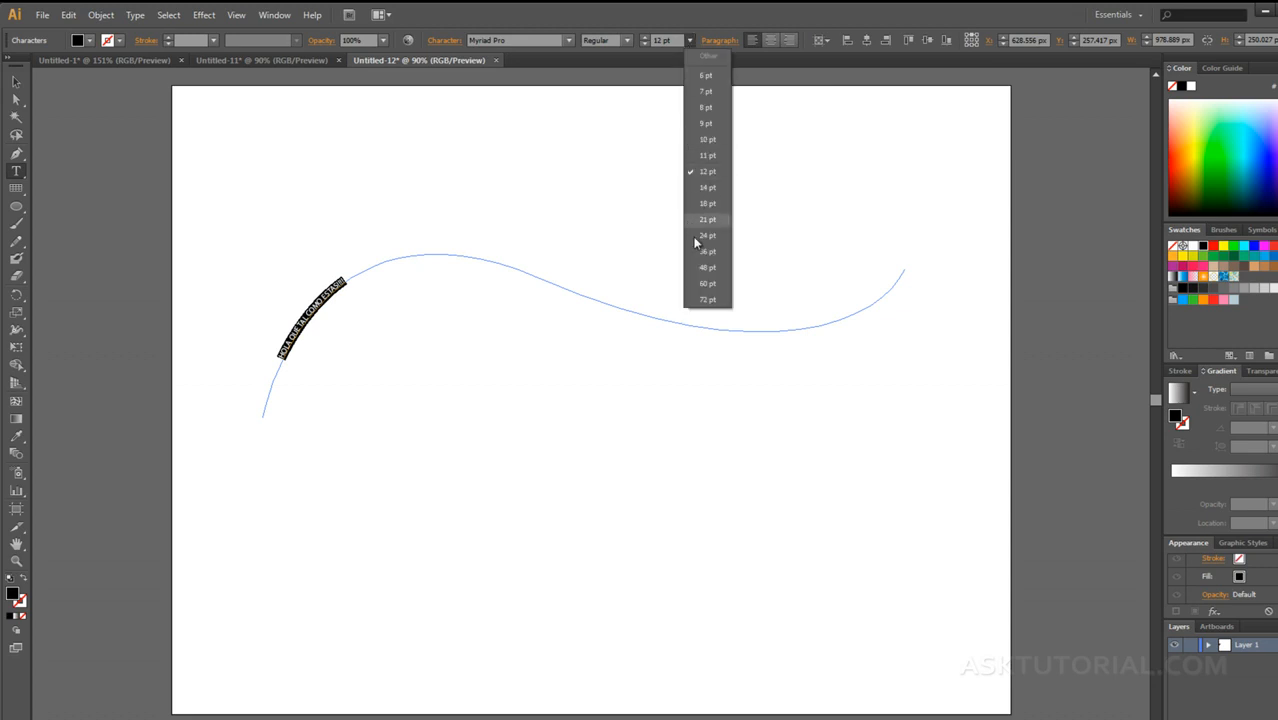
pyautogui.click(705, 298)
pyautogui.click(16, 82)
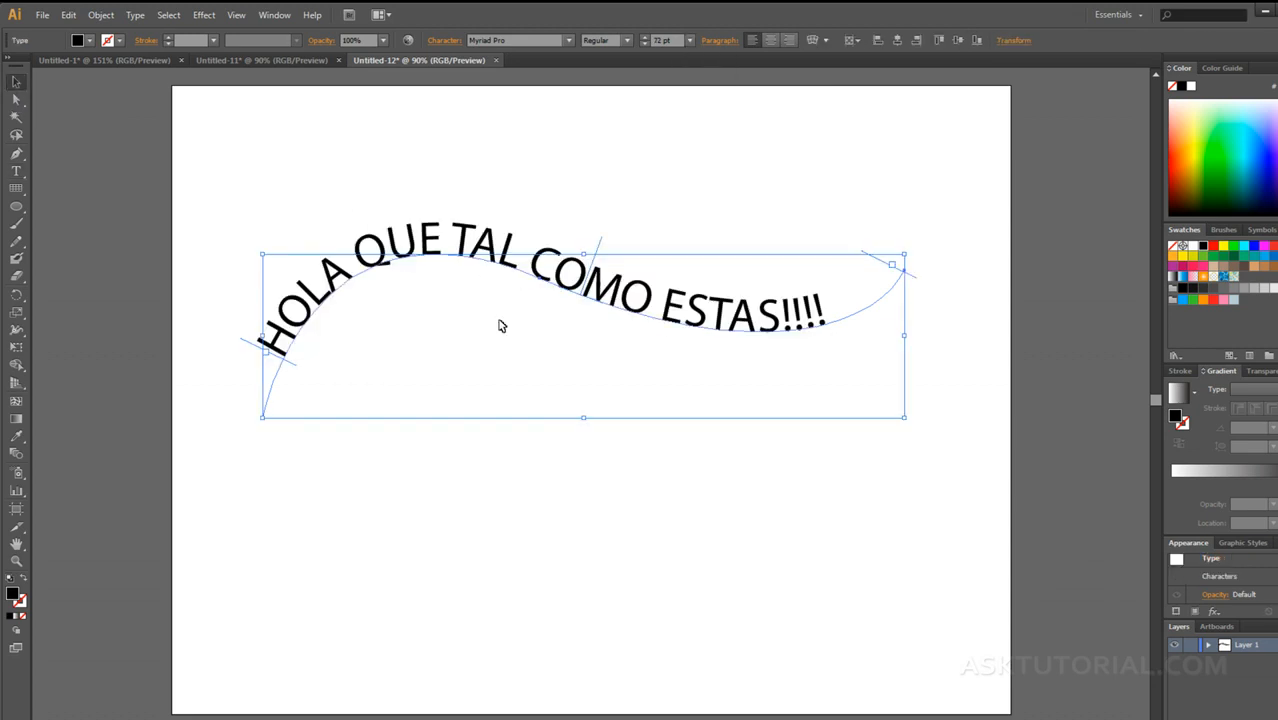
# Step: Flip the text to the underside of the curve using its centre bracket
pyautogui.click(548, 337)
pyautogui.click(589, 280)
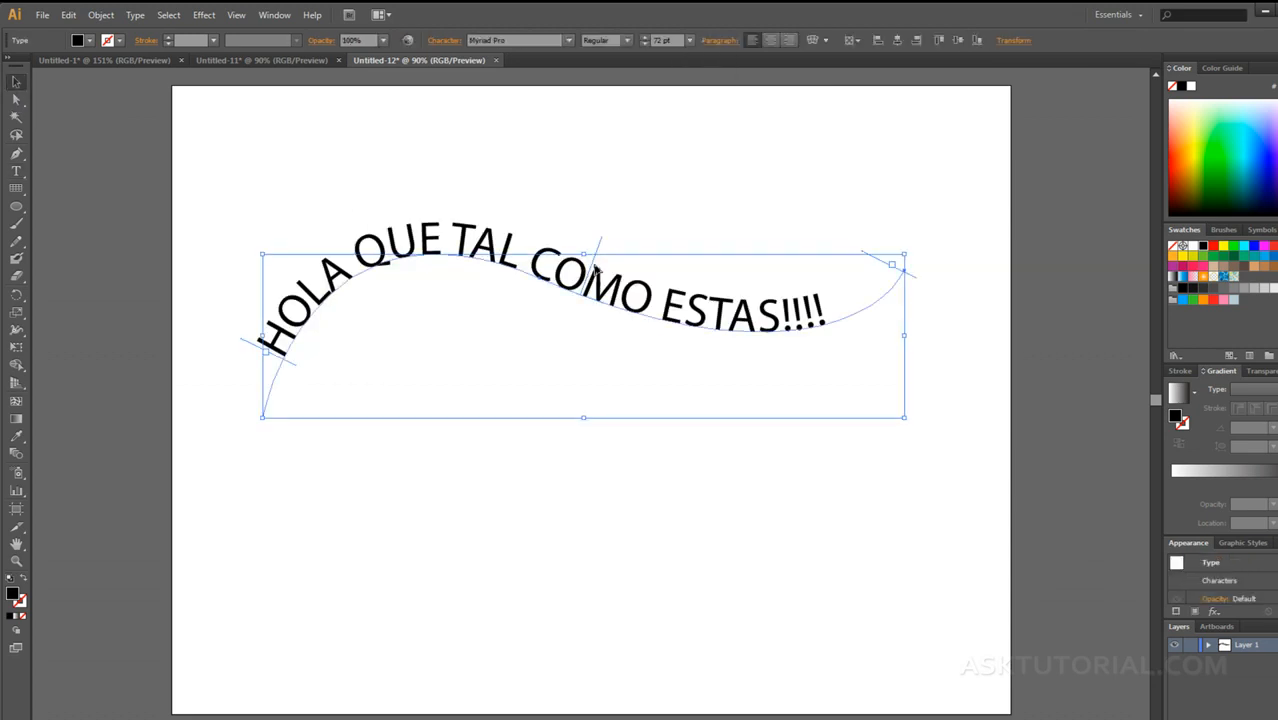
pyautogui.moveTo(599, 245); pyautogui.dragTo(537, 306)
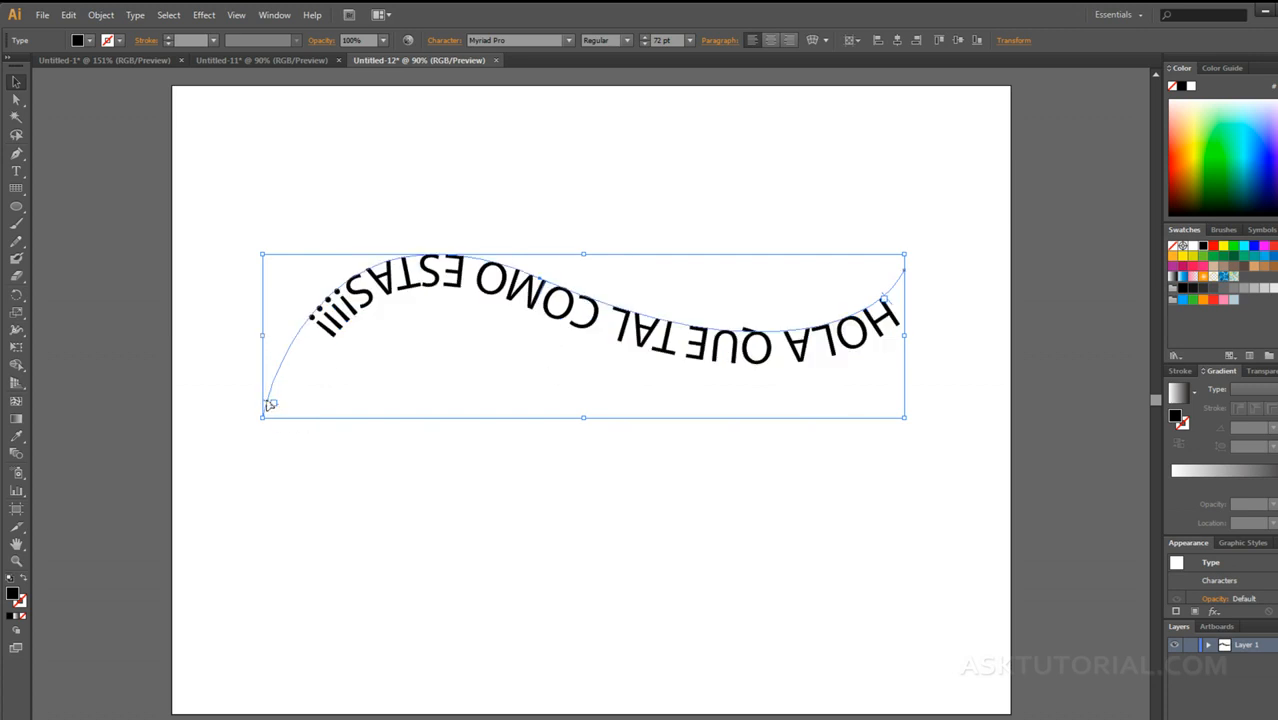
# Step: Adjust both end limits of the text along the curve and flip the text back to the curve's upper side
pyautogui.moveTo(270, 404); pyautogui.dragTo(273, 360)
pyautogui.moveTo(893, 306)
pyautogui.mouseDown()
pyautogui.moveTo(856, 316)
pyautogui.moveTo(888, 298)
pyautogui.mouseUp()
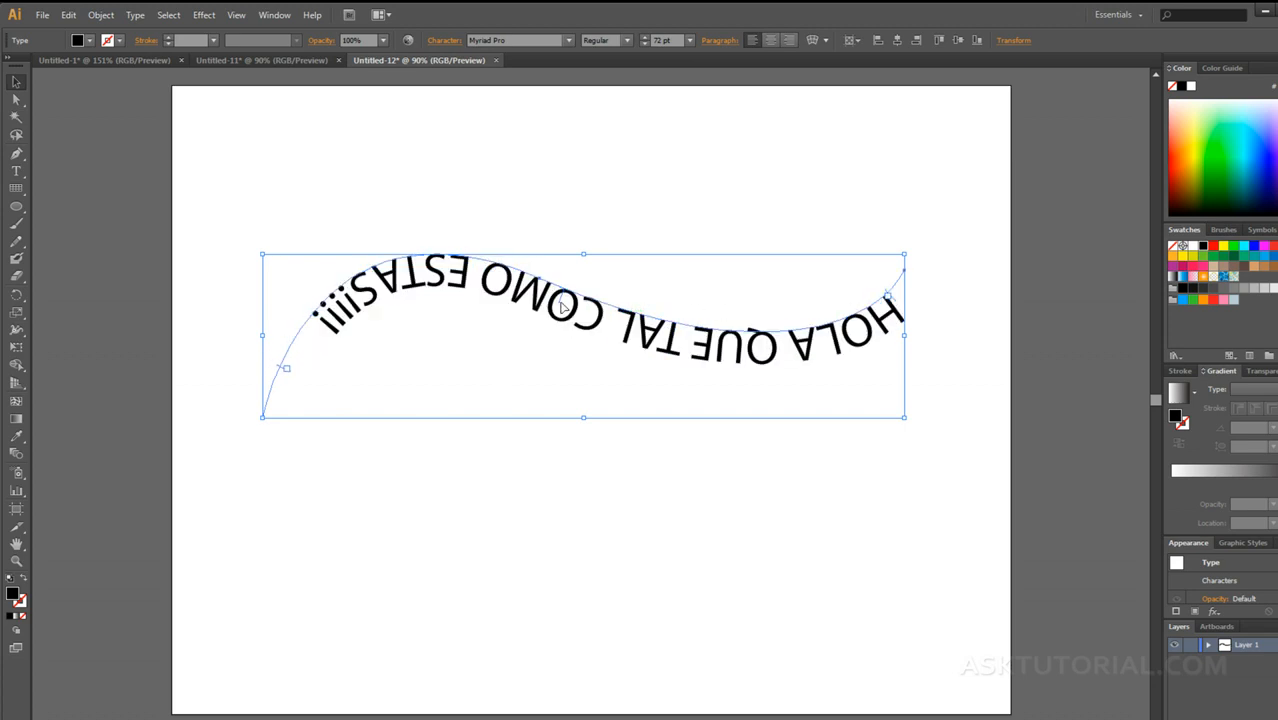
pyautogui.moveTo(563, 303); pyautogui.dragTo(574, 295)
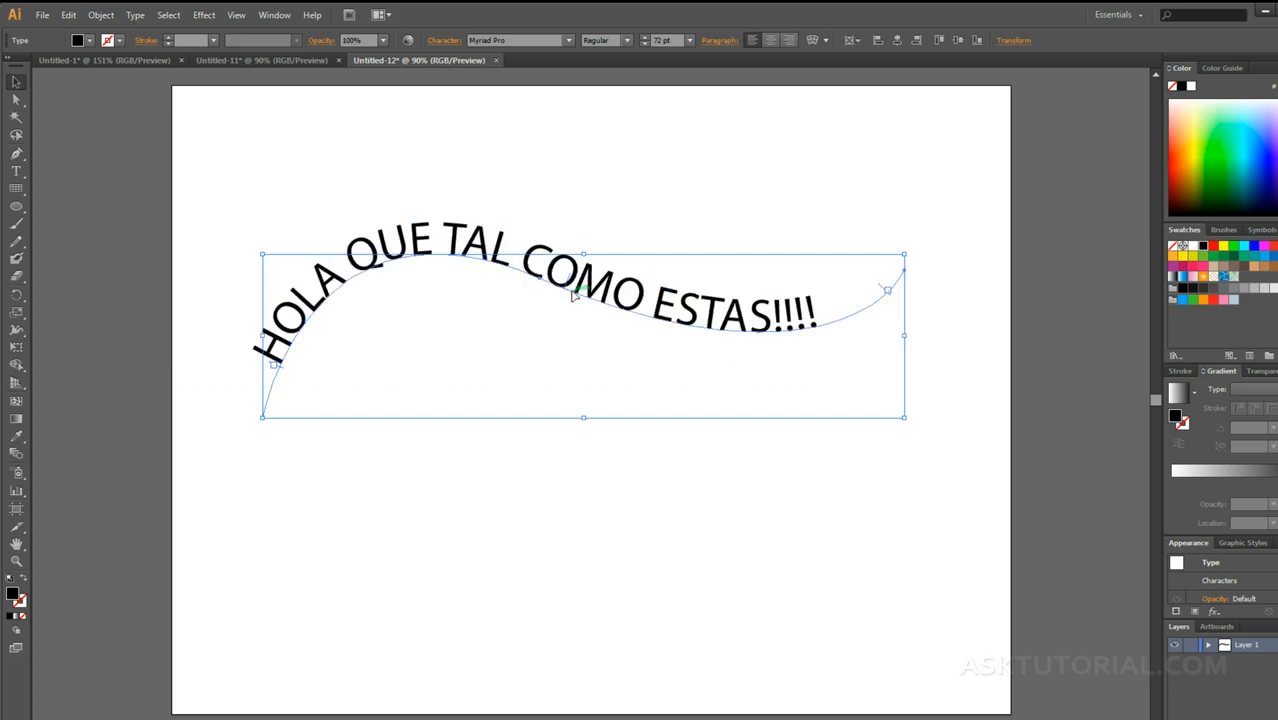
pyautogui.click(572, 444)
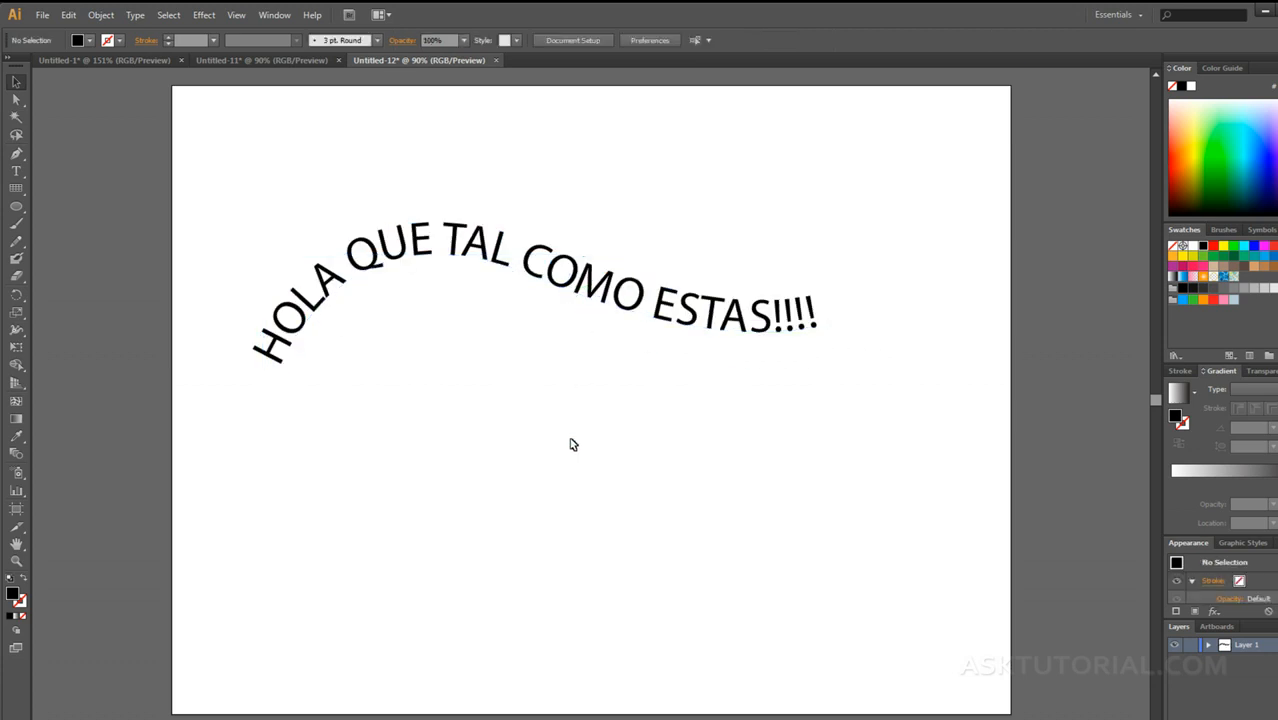